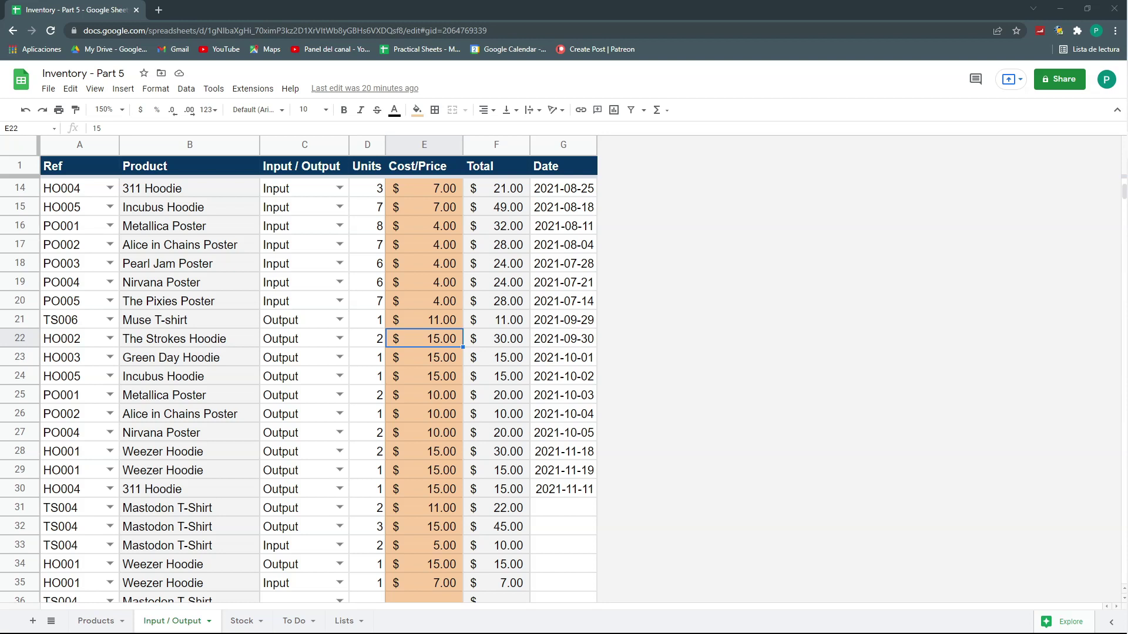
Go to the To Do sheet and select the Simpler conditional formatting task in A11.
{"action": "left_click", "coordinate": [296, 619]}
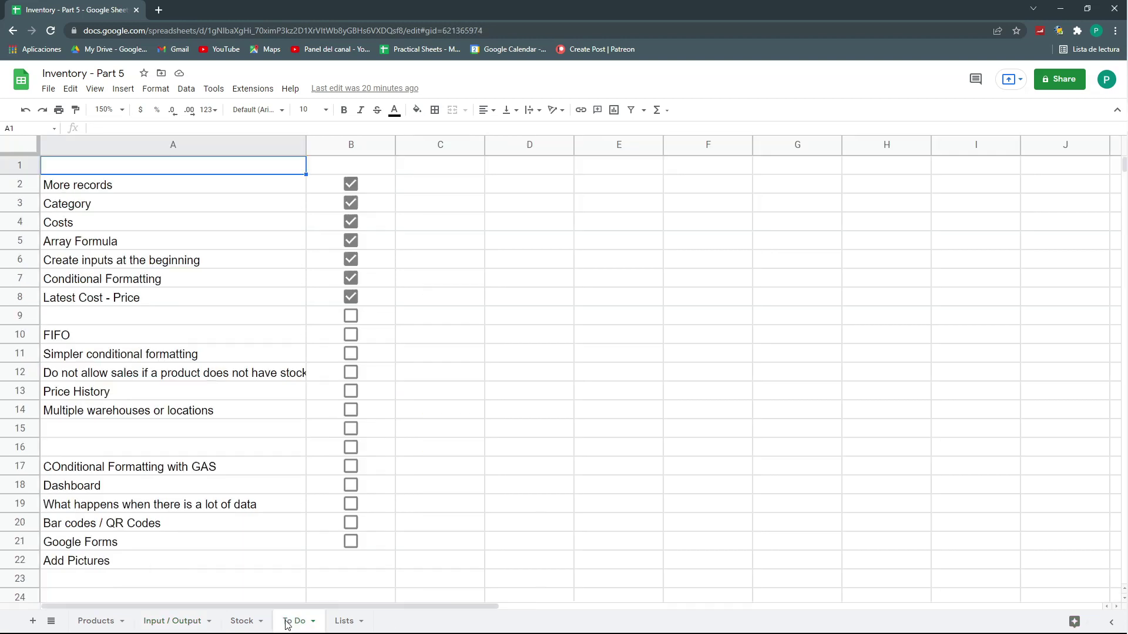
{"action": "left_click", "coordinate": [236, 360]}
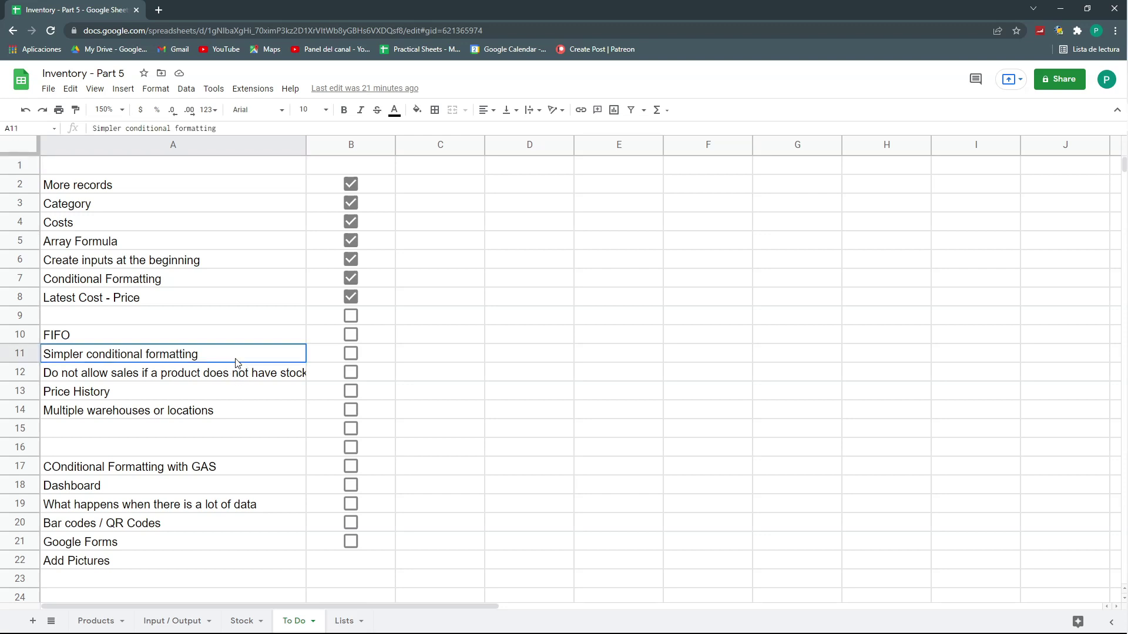
On the Stock sheet, review the TS002 row and the formulas in F9 and E2.
{"action": "left_click", "coordinate": [236, 621]}
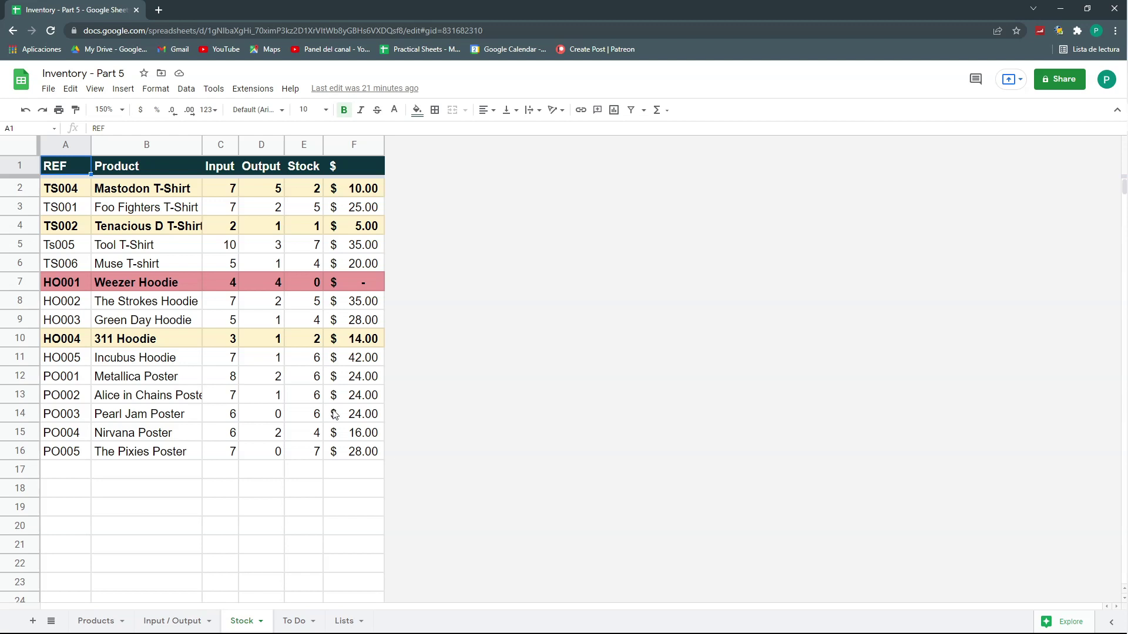
{"action": "left_click_drag", "start_coordinate": [64, 228], "coordinate": [356, 229]}
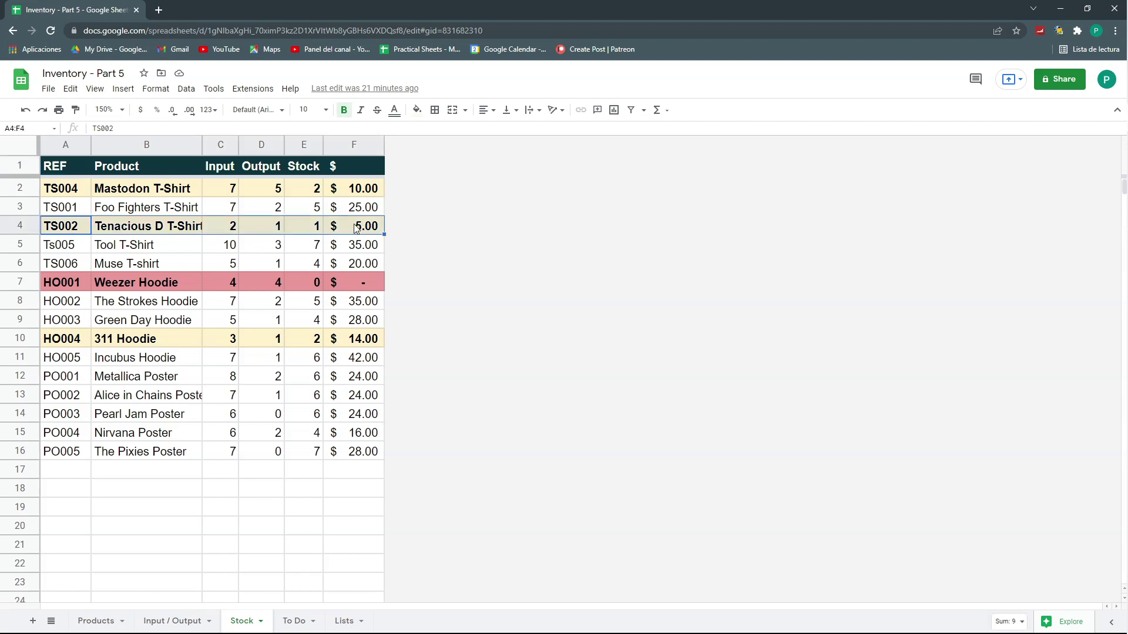
{"action": "left_click", "coordinate": [356, 318]}
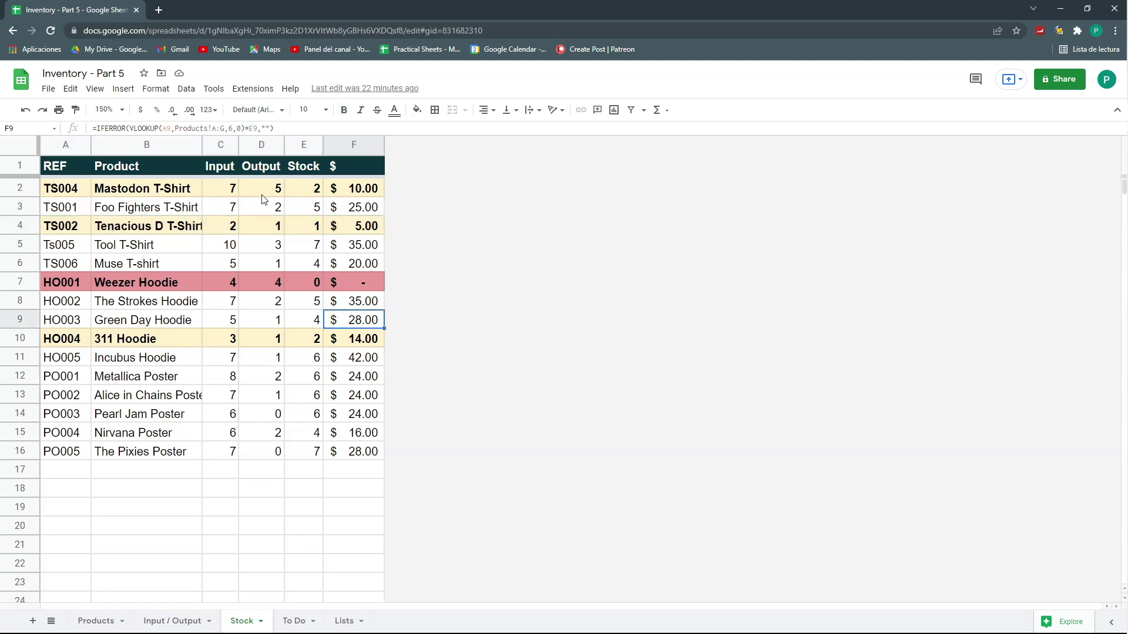
{"action": "left_click", "coordinate": [317, 195]}
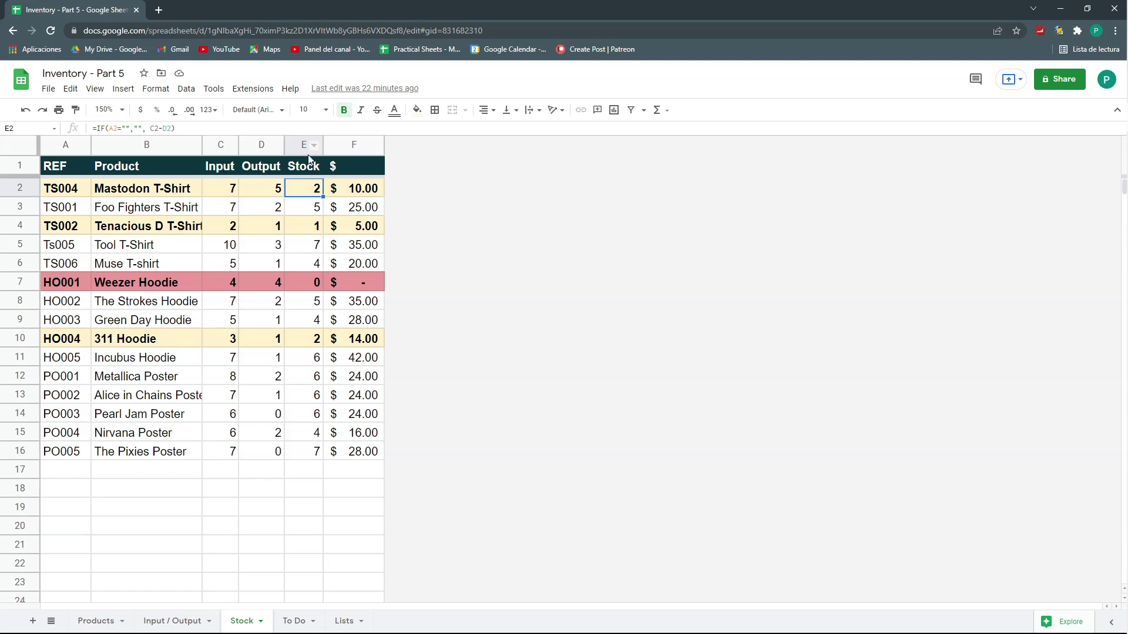
Change the red zero-stock rule's condition to 'Is equal to' with value 0.
{"action": "key", "text": "Down"}
{"action": "key", "text": "Down"}
{"action": "key", "text": "Right"}
{"action": "key", "text": "ctrl+plus"}
{"action": "key", "text": "ctrl+plus"}
{"action": "key", "text": "ctrl+plus"}
{"action": "left_click", "coordinate": [233, 103]}
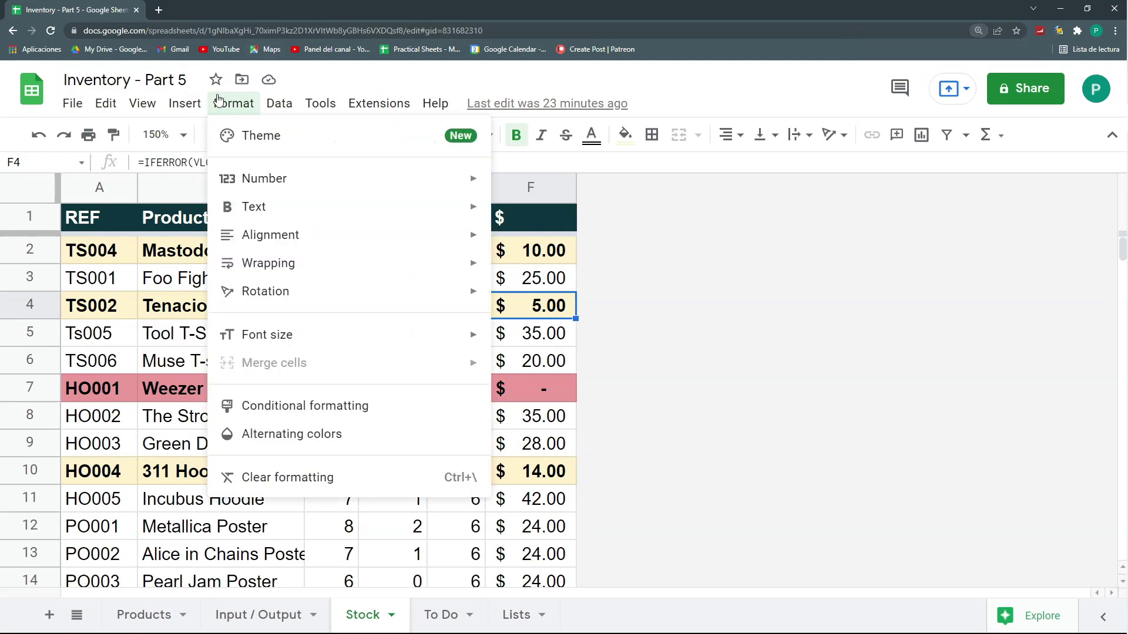
{"action": "left_click", "coordinate": [327, 410]}
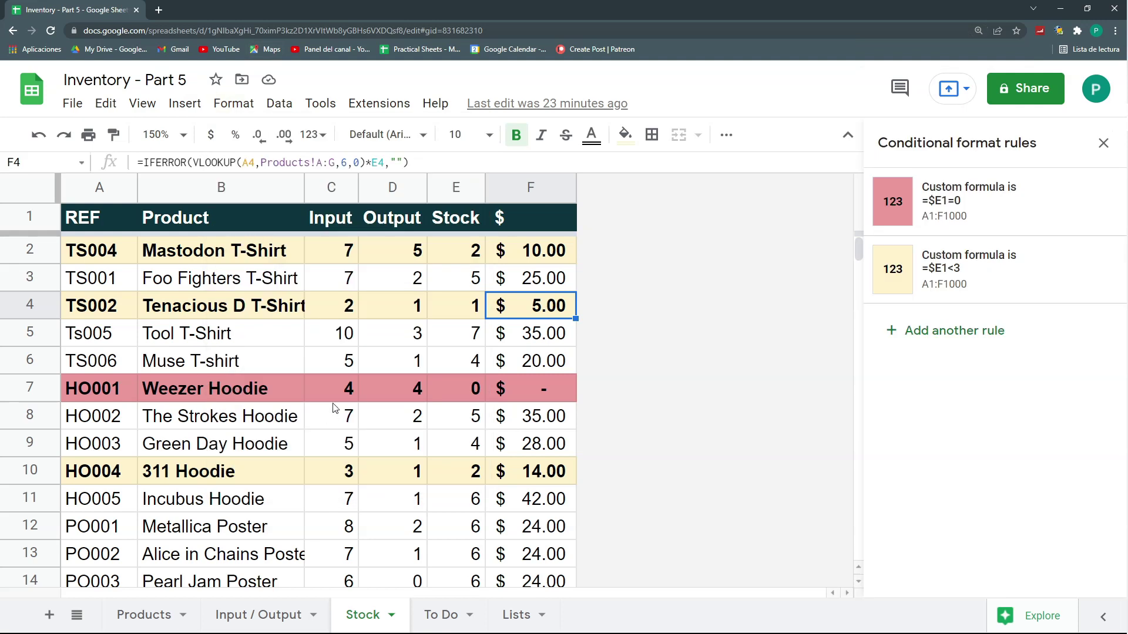
{"action": "left_click", "coordinate": [999, 203]}
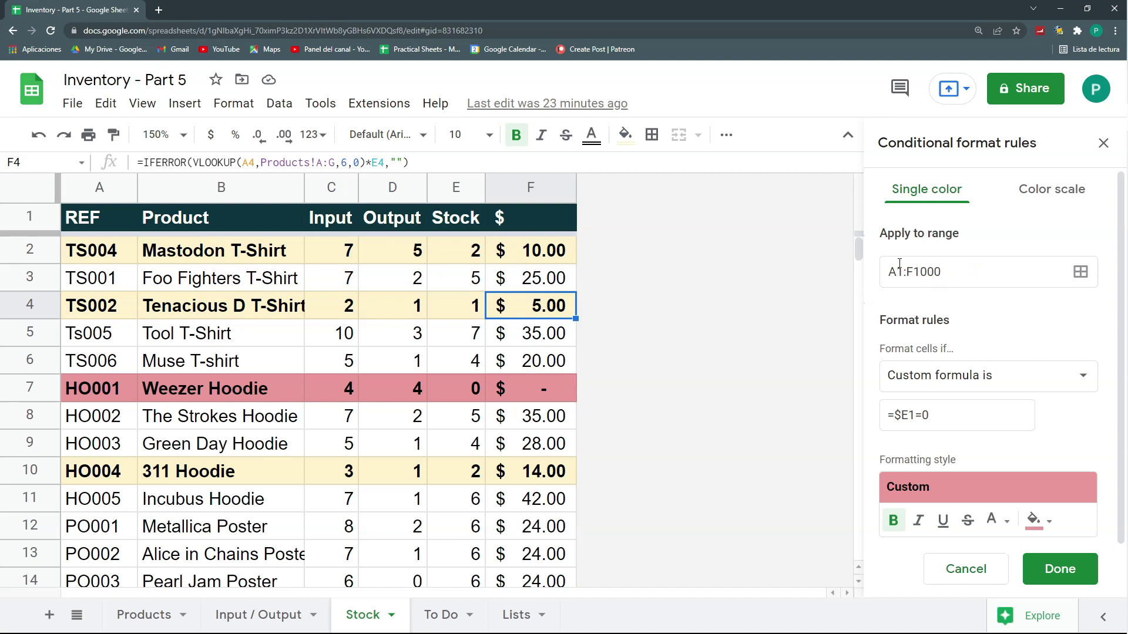
{"action": "left_click", "coordinate": [954, 382]}
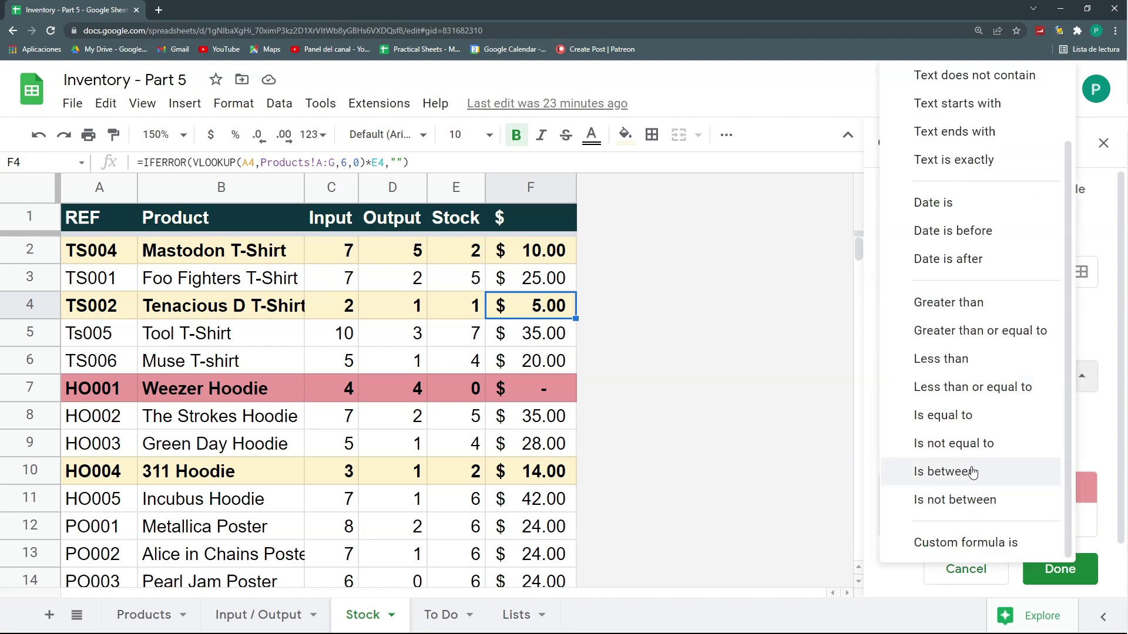
{"action": "left_click", "coordinate": [963, 415]}
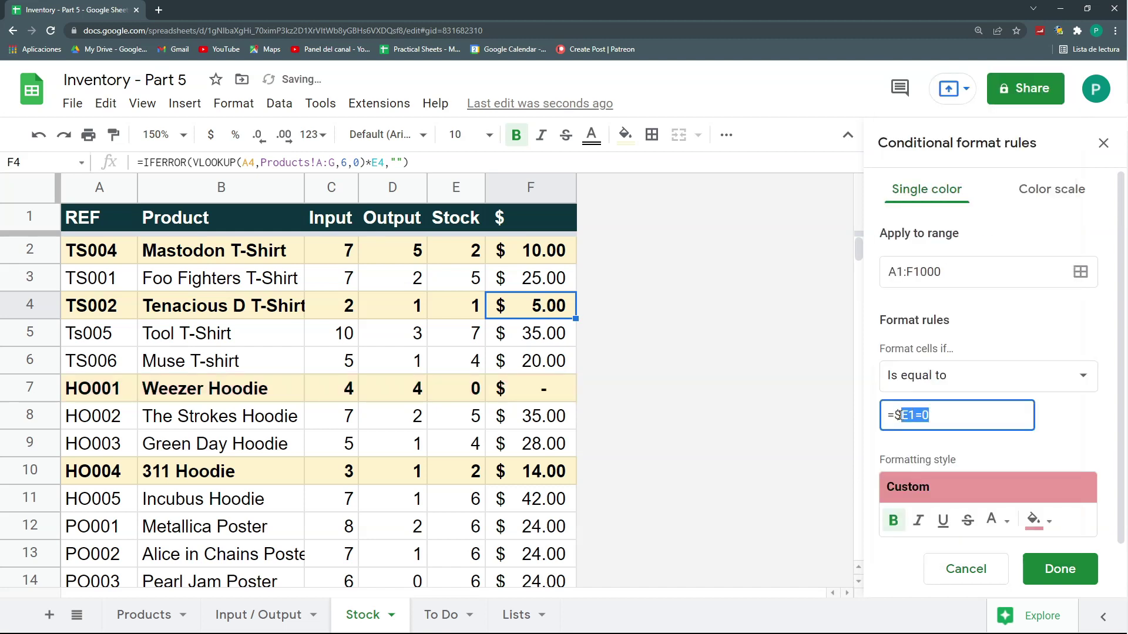
{"action": "type", "text": "0"}
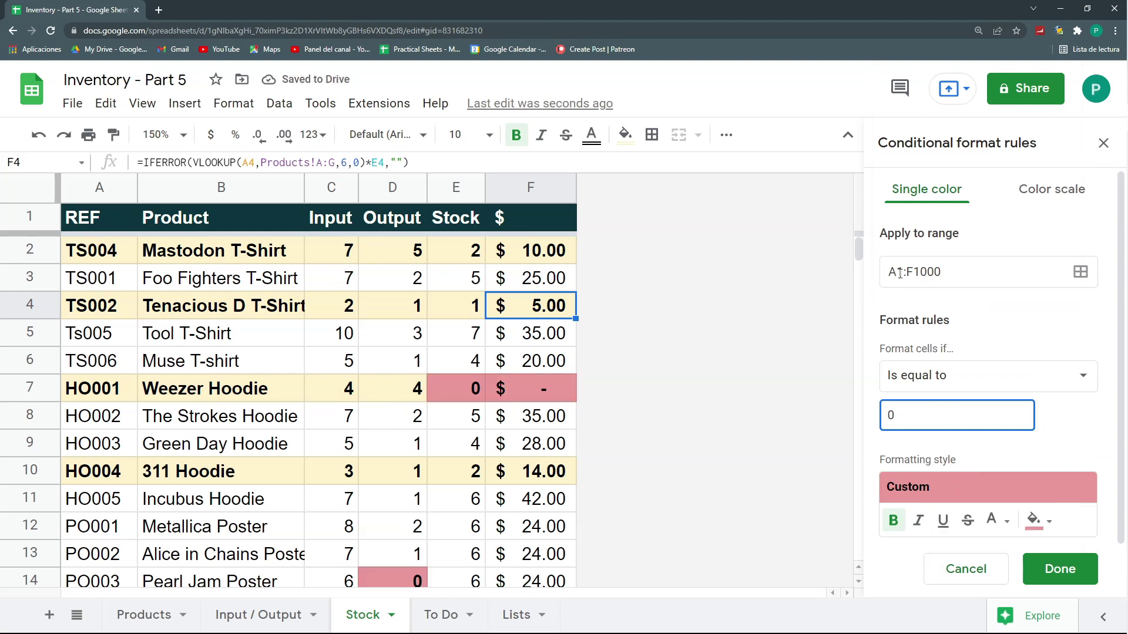
Restrict the zero-stock rule's range to E1:E1000 and save it.
{"action": "left_click_drag", "start_coordinate": [887, 271], "coordinate": [941, 272]}
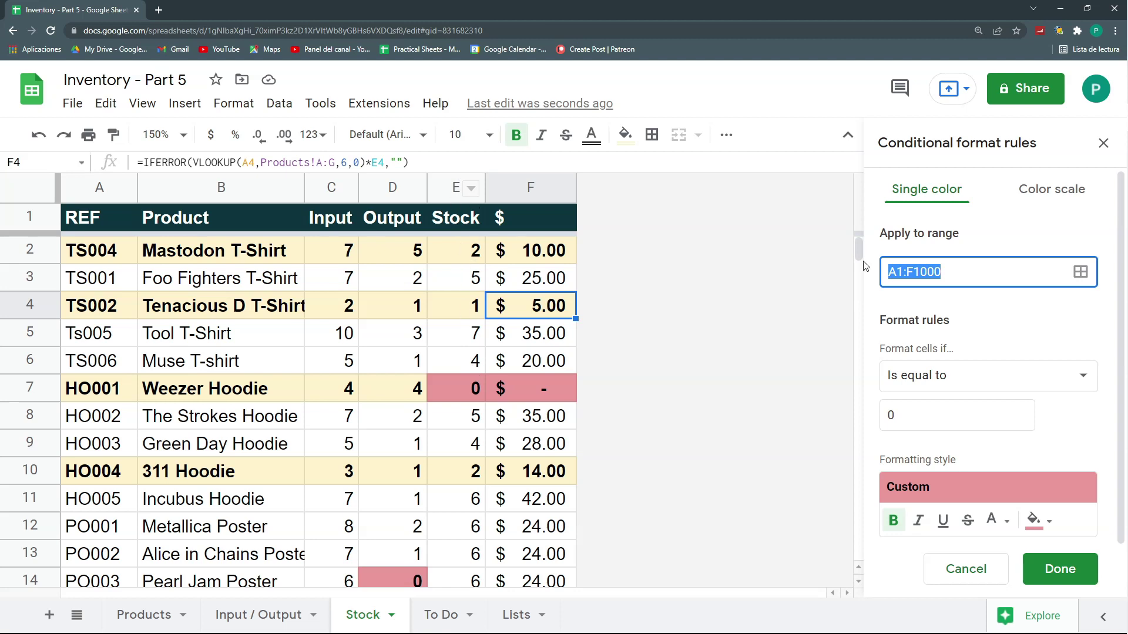
{"action": "left_click", "coordinate": [894, 268]}
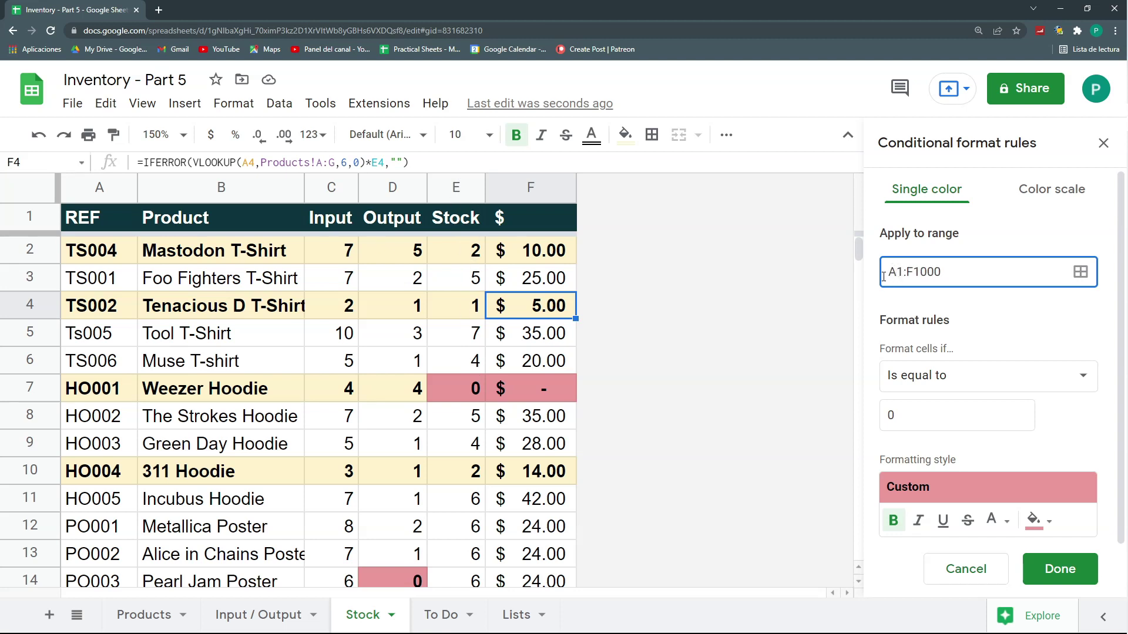
{"action": "key", "text": "BackSpace"}
{"action": "type", "text": "E"}
{"action": "key", "text": "BackSpace"}
{"action": "type", "text": "E"}
{"action": "left_click", "coordinate": [1057, 570]}
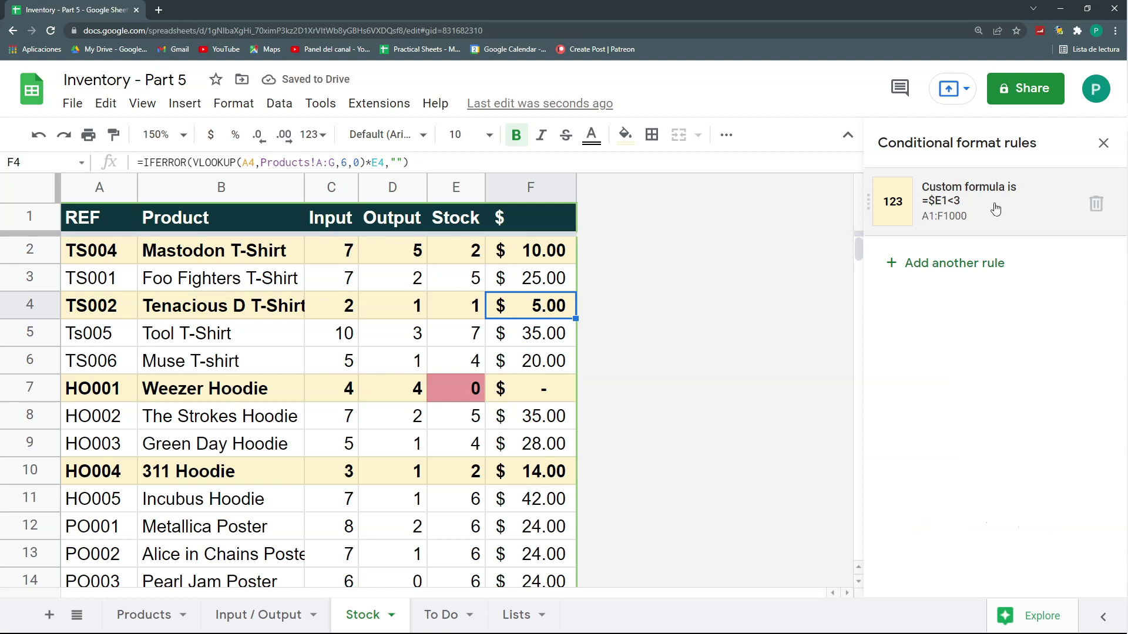
Change the yellow low-stock rule's range to E1:E1000.
{"action": "left_click", "coordinate": [969, 200]}
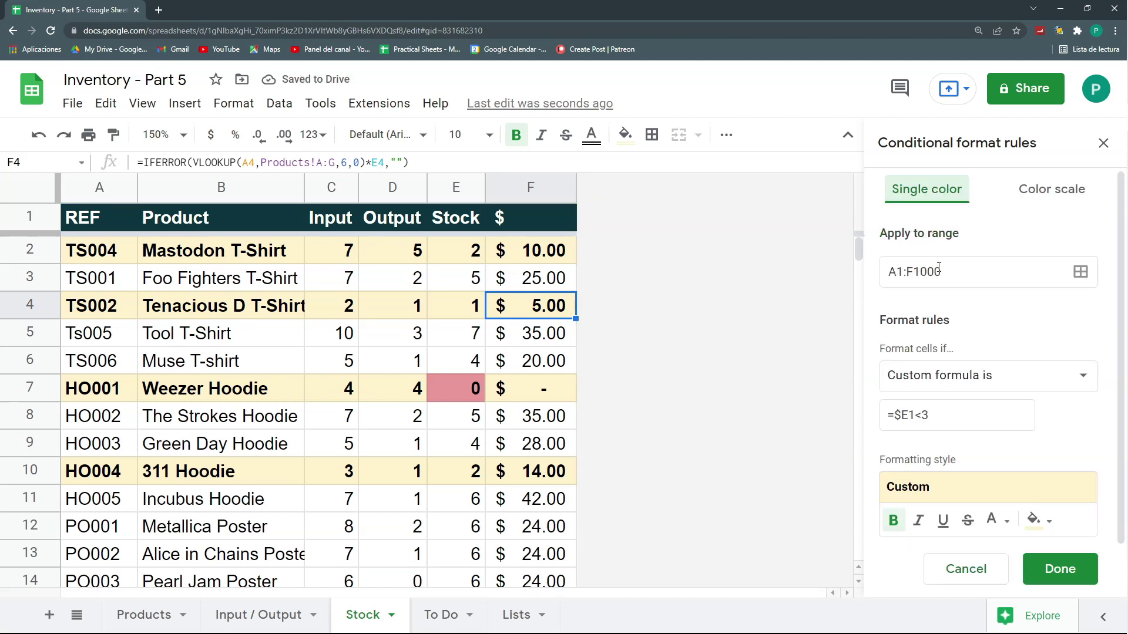
{"action": "left_click", "coordinate": [902, 274]}
{"action": "key", "text": "BackSpace"}
{"action": "type", "text": "e"}
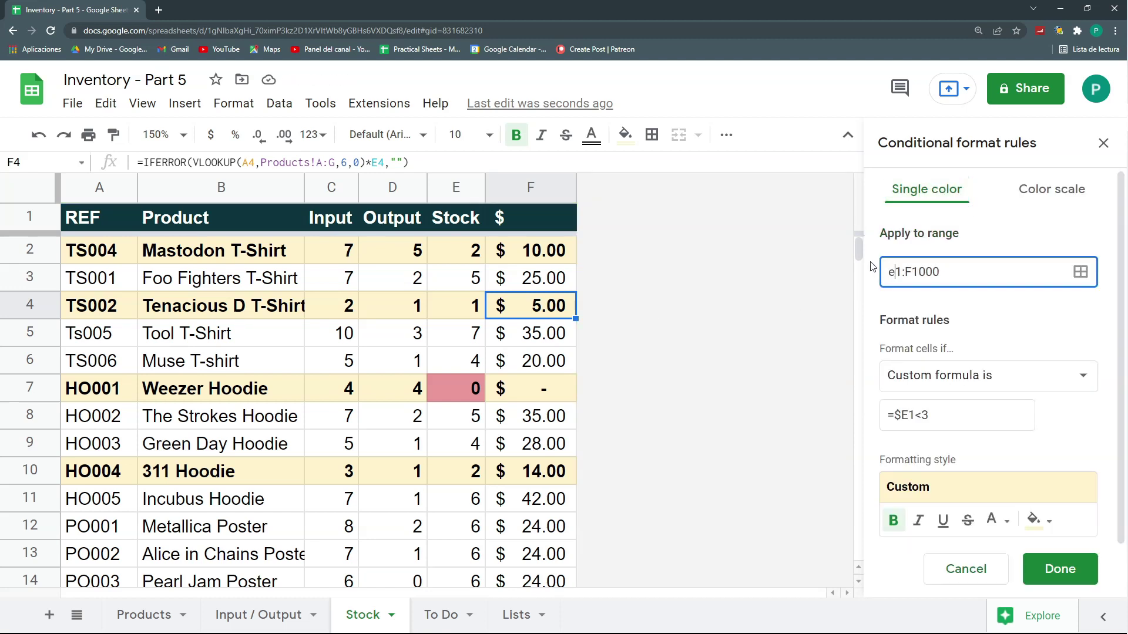
{"action": "key", "text": "BackSpace"}
{"action": "type", "text": "E"}
Set the low-stock rule's condition to 'Less than' 3 and save it.
{"action": "left_click", "coordinate": [931, 379]}
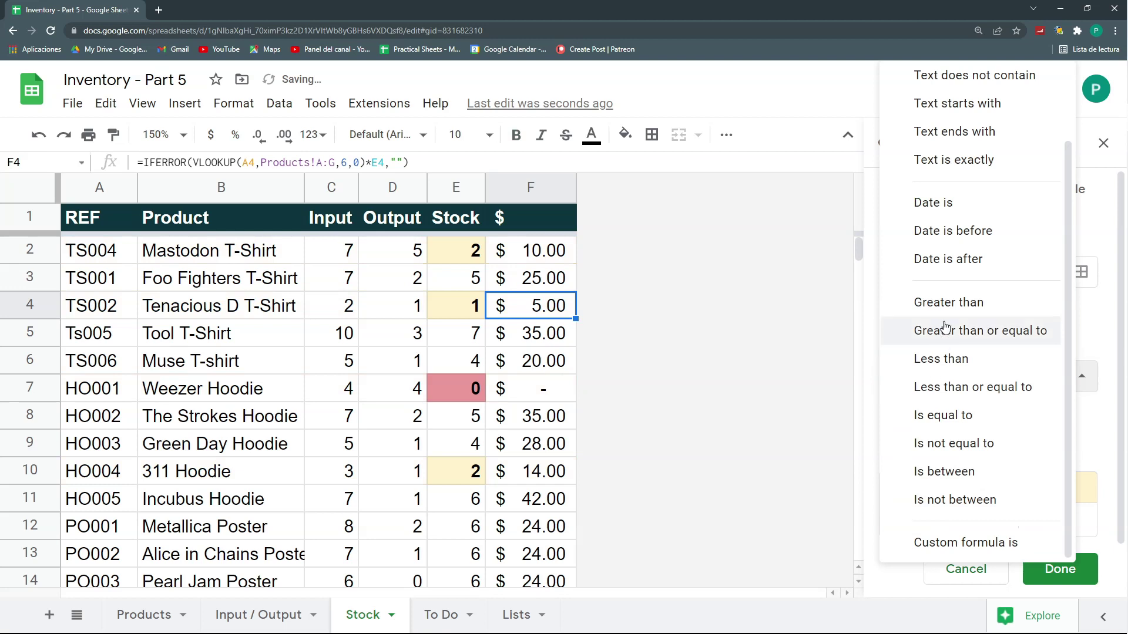
{"action": "left_click", "coordinate": [955, 364]}
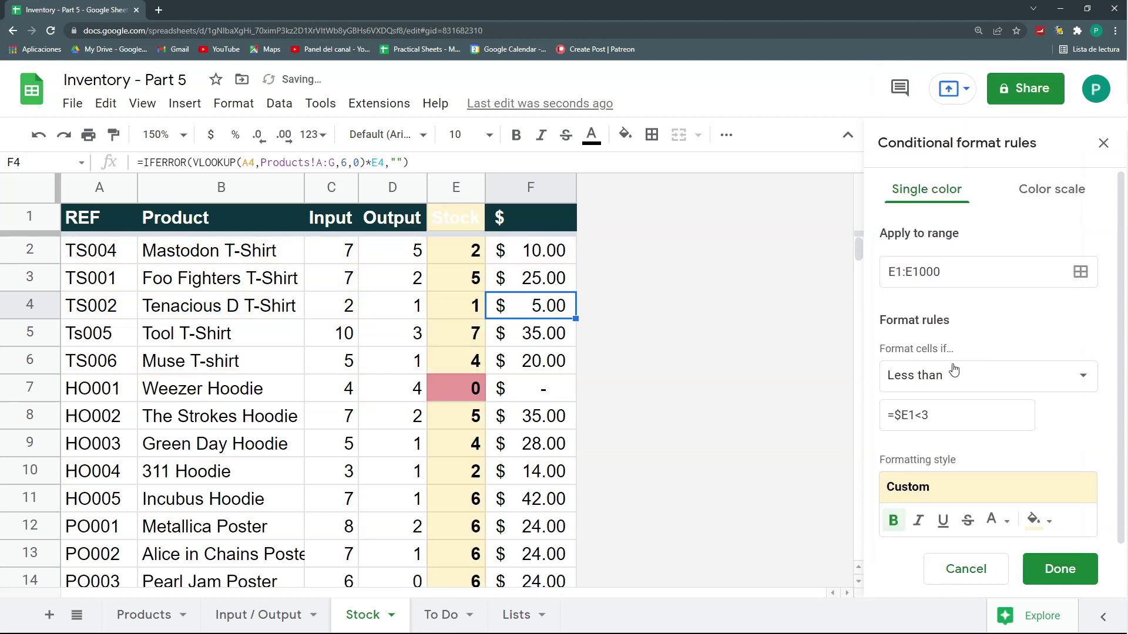
{"action": "left_click_drag", "start_coordinate": [933, 414], "coordinate": [845, 420]}
{"action": "type", "text": "3"}
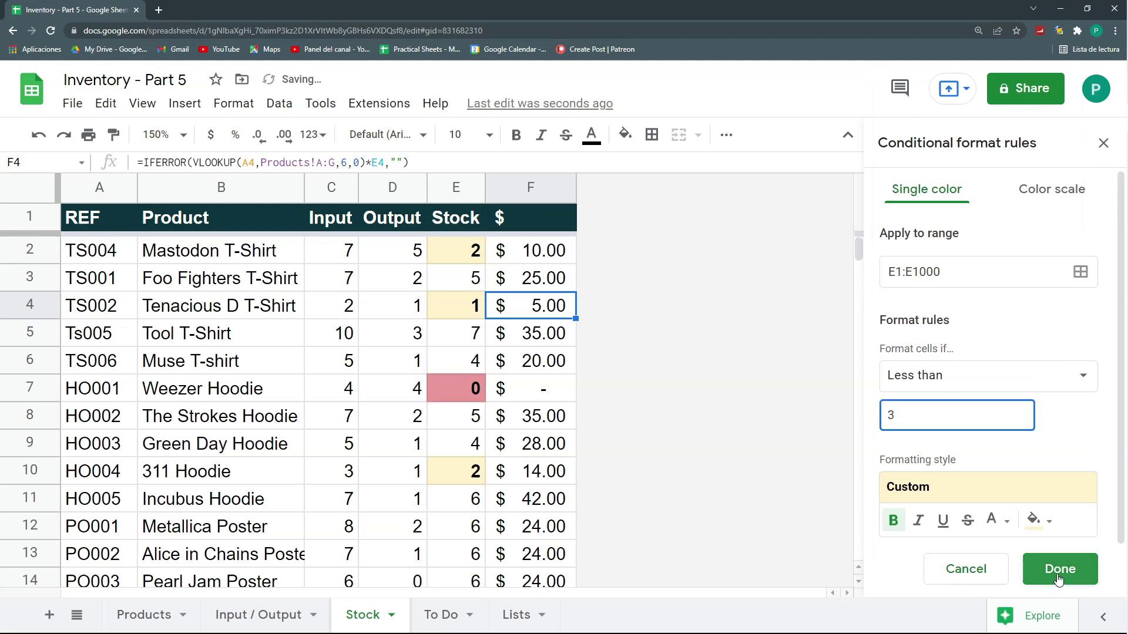
{"action": "left_click", "coordinate": [1061, 569]}
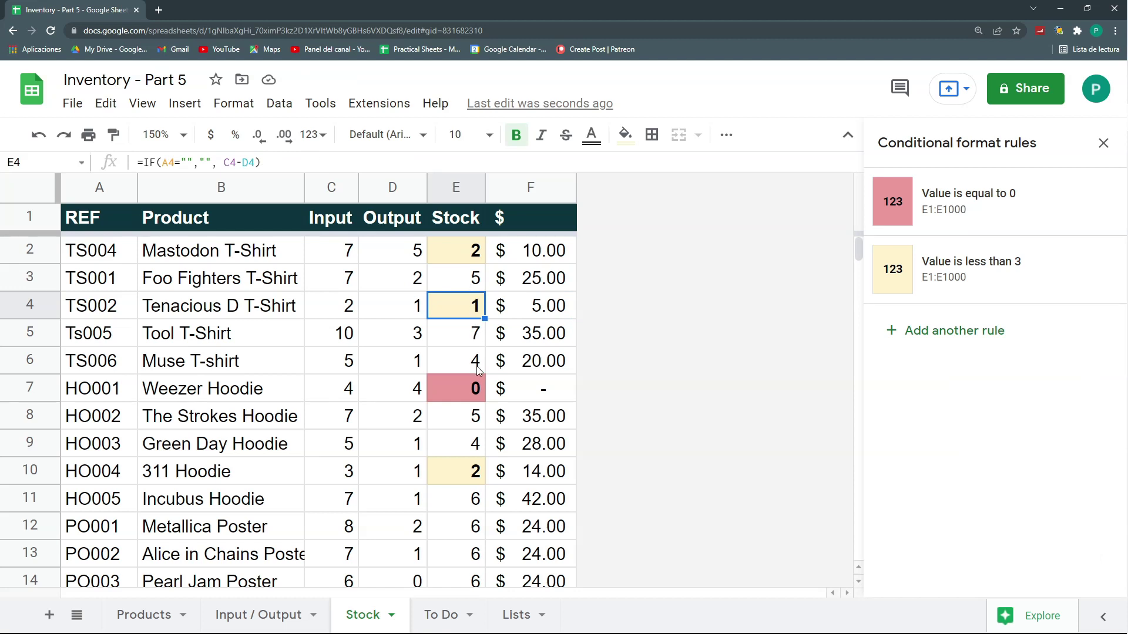
{"action": "scroll", "coordinate": [479, 369], "scroll_direction": "down", "scroll_amount": 5}
{"action": "scroll", "coordinate": [479, 368], "scroll_direction": "up", "scroll_amount": 5}
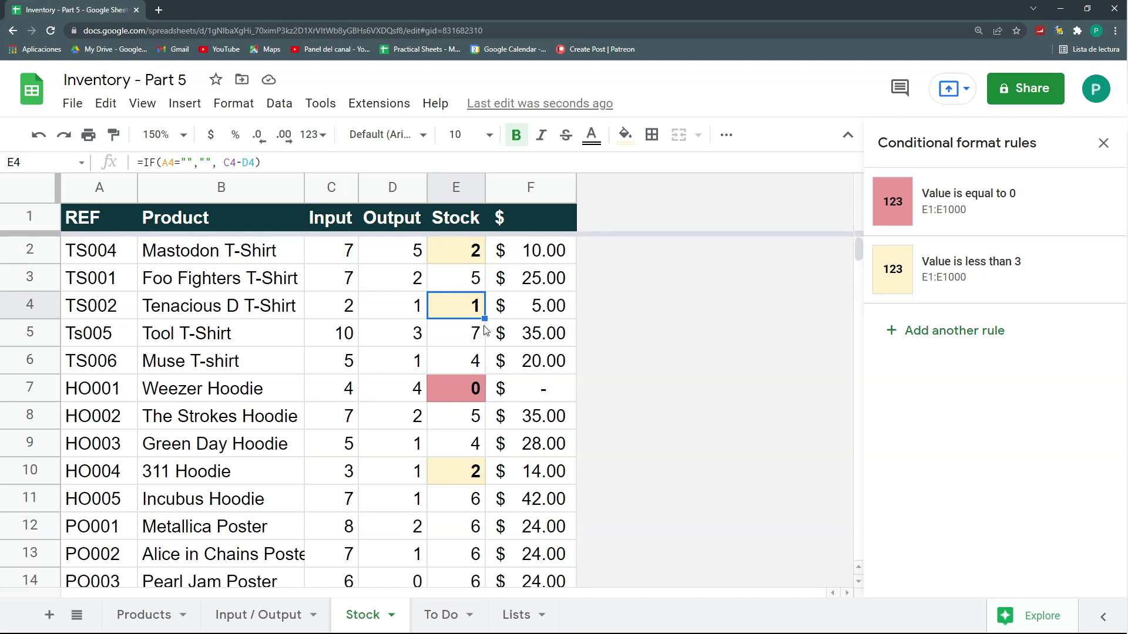
Check off Simpler conditional formatting in B11 on the To Do sheet.
{"action": "left_click", "coordinate": [435, 621]}
{"action": "scroll", "coordinate": [530, 440], "scroll_direction": "down", "scroll_amount": 1}
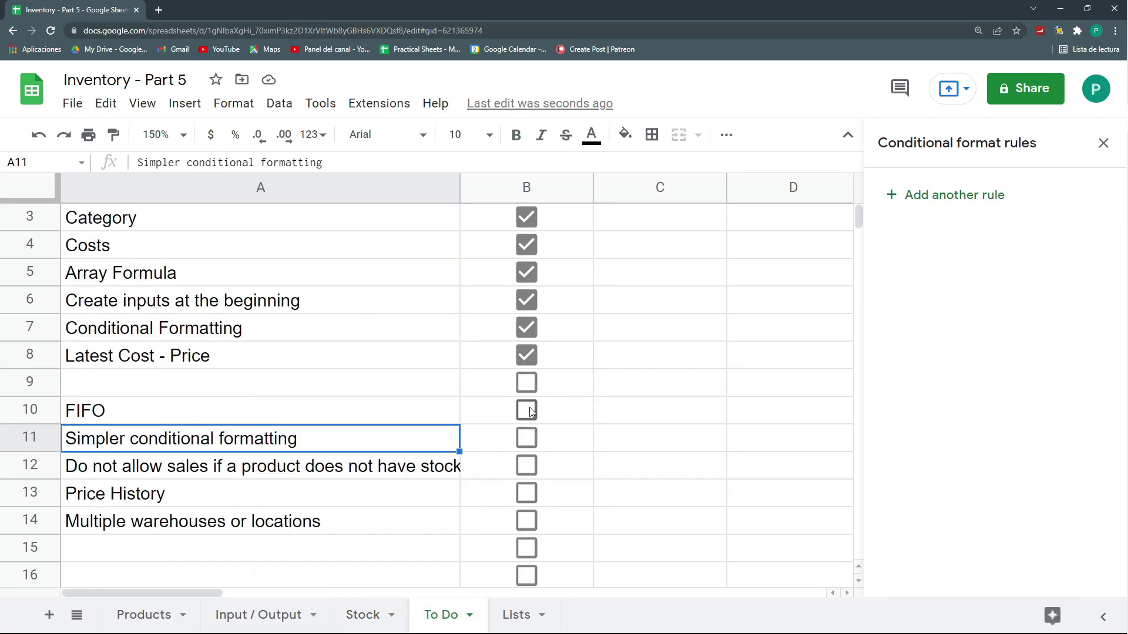
{"action": "left_click", "coordinate": [527, 439]}
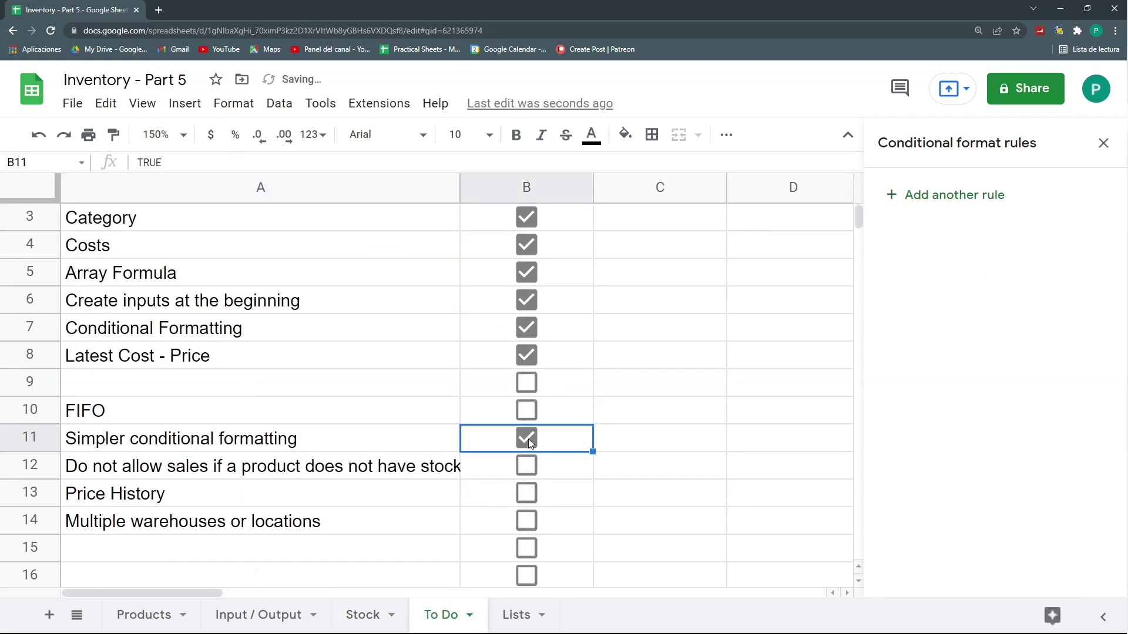
Select the blocking-sales-without-stock task, then view the Input / Output sheet with the rules sidebar closed.
{"action": "left_click", "coordinate": [275, 470]}
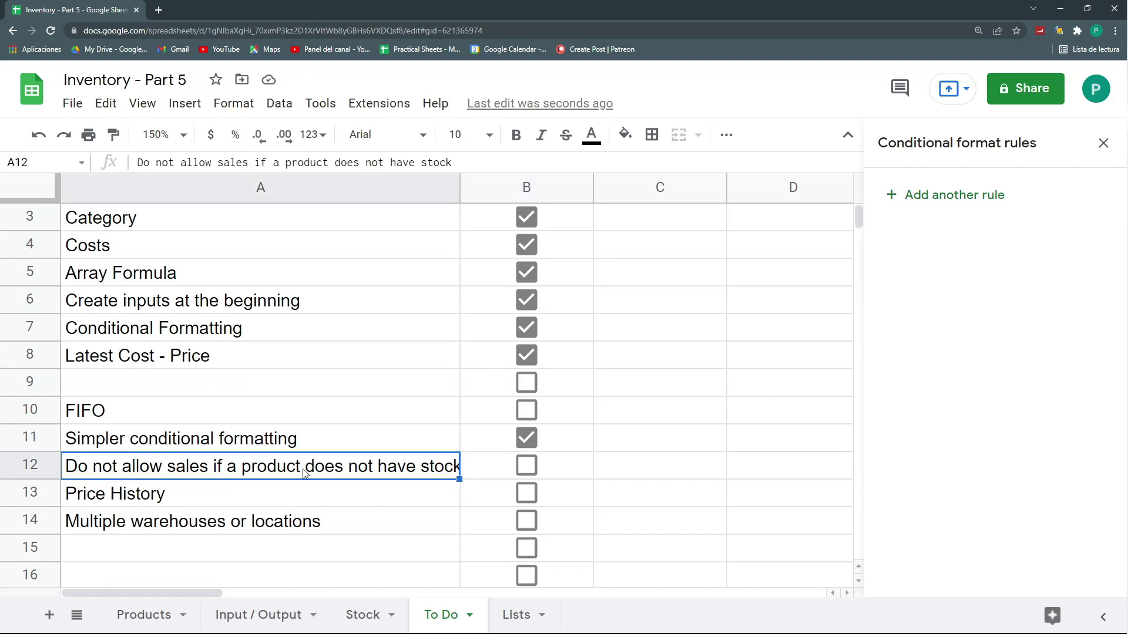
{"action": "left_click", "coordinate": [276, 625]}
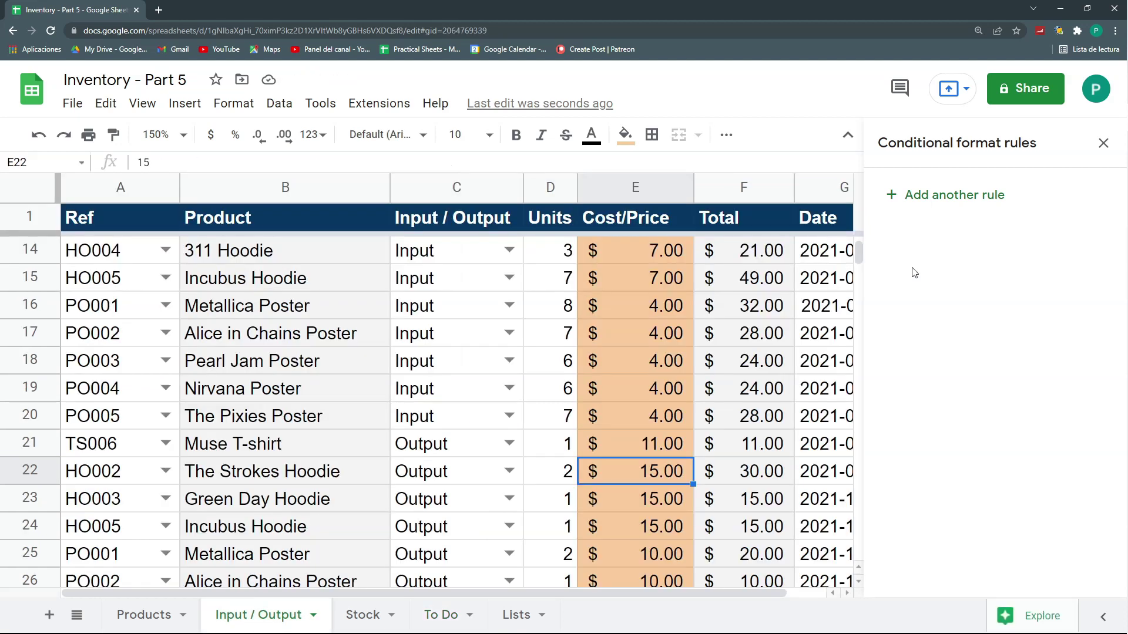
{"action": "left_click", "coordinate": [1102, 144]}
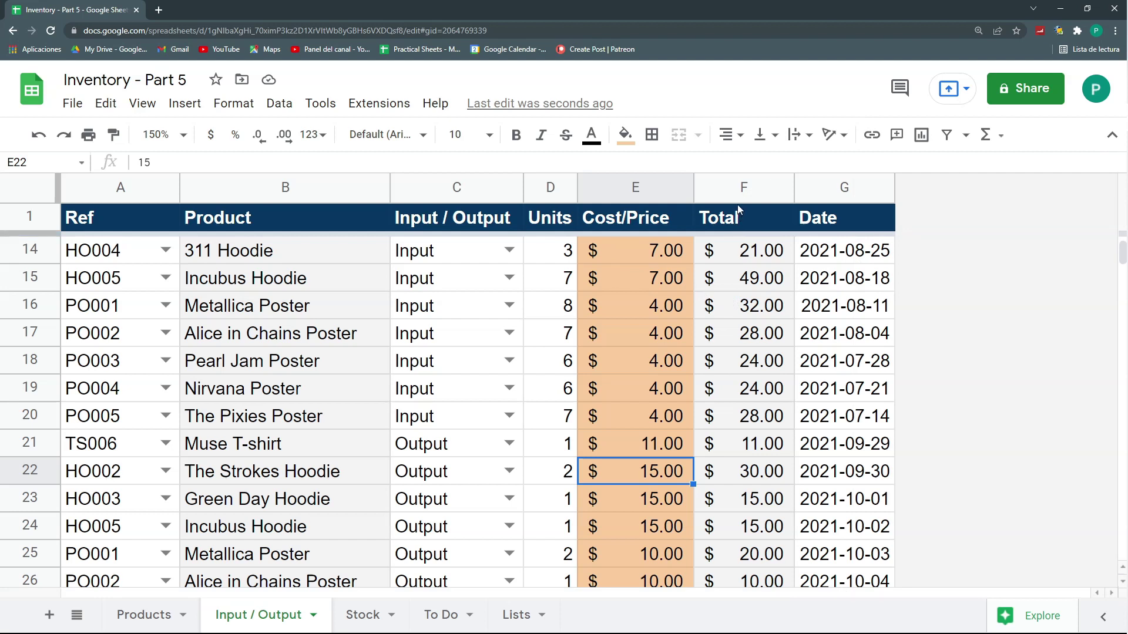
{"action": "scroll", "coordinate": [691, 356], "scroll_direction": "down", "scroll_amount": 6}
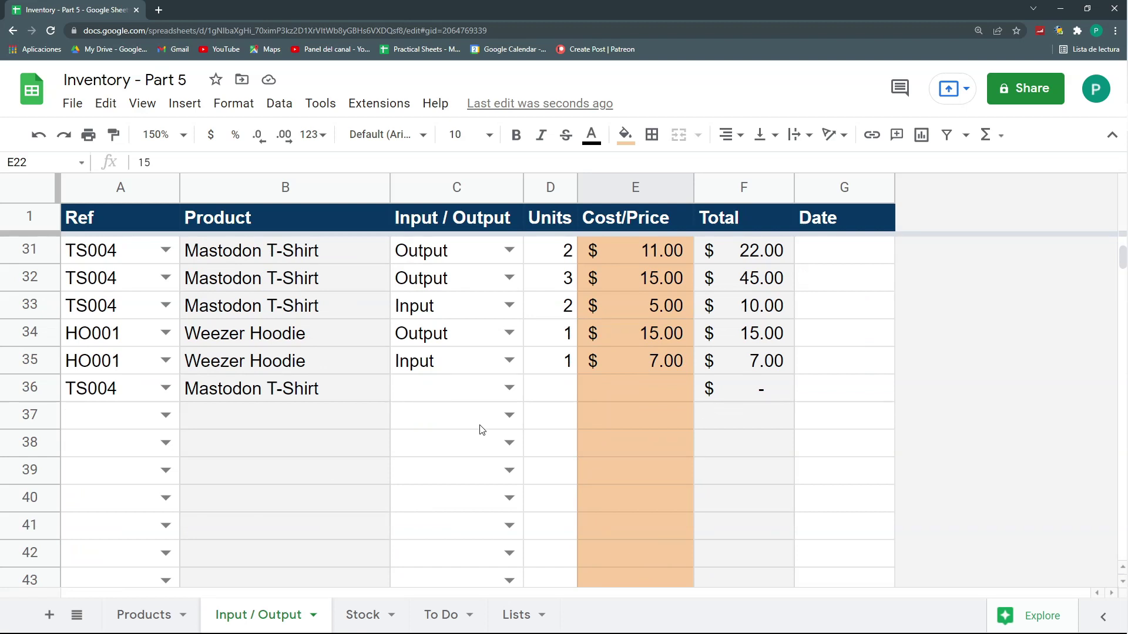
{"action": "scroll", "coordinate": [478, 429], "scroll_direction": "up", "scroll_amount": 10}
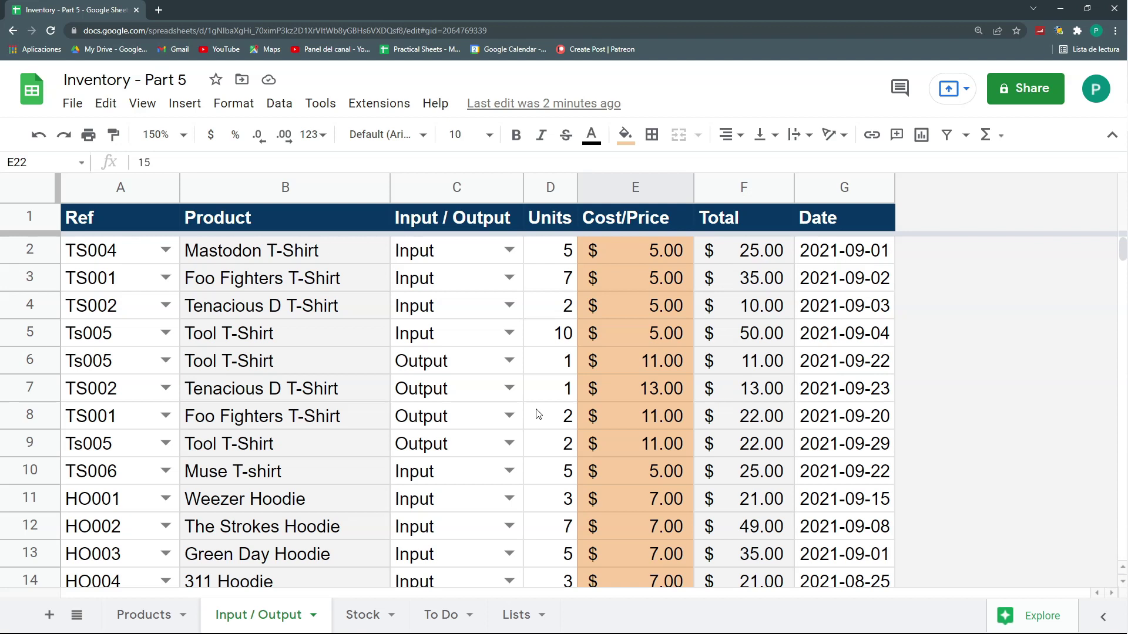
Duplicate the Input / Output sheet, naming the copy Output and the original Input.
{"action": "left_click", "coordinate": [314, 616]}
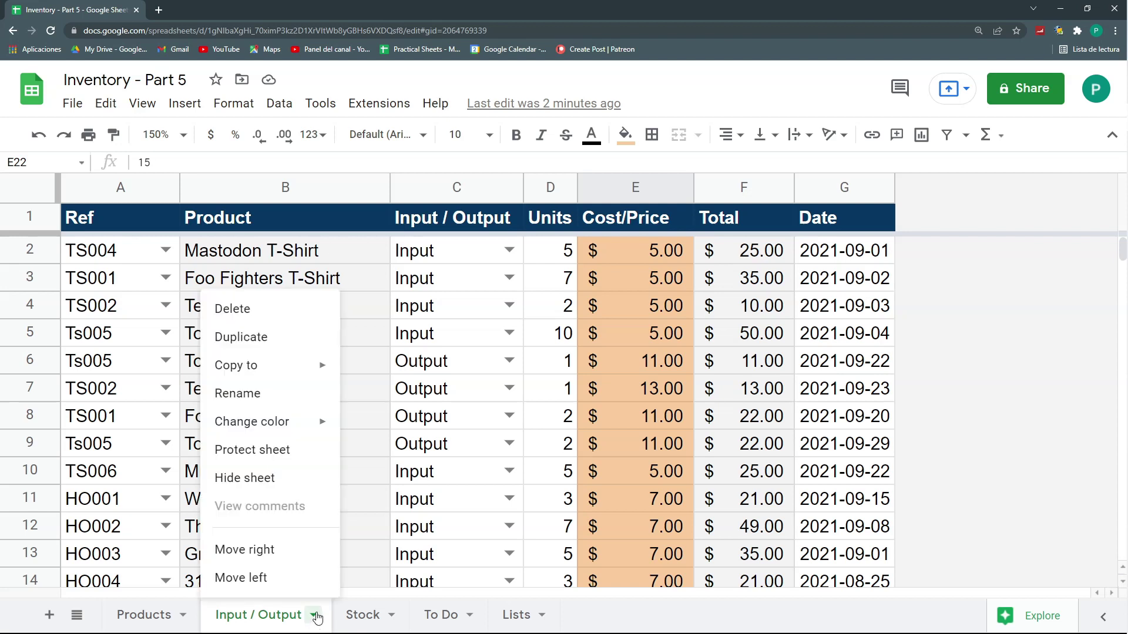
{"action": "left_click", "coordinate": [247, 338]}
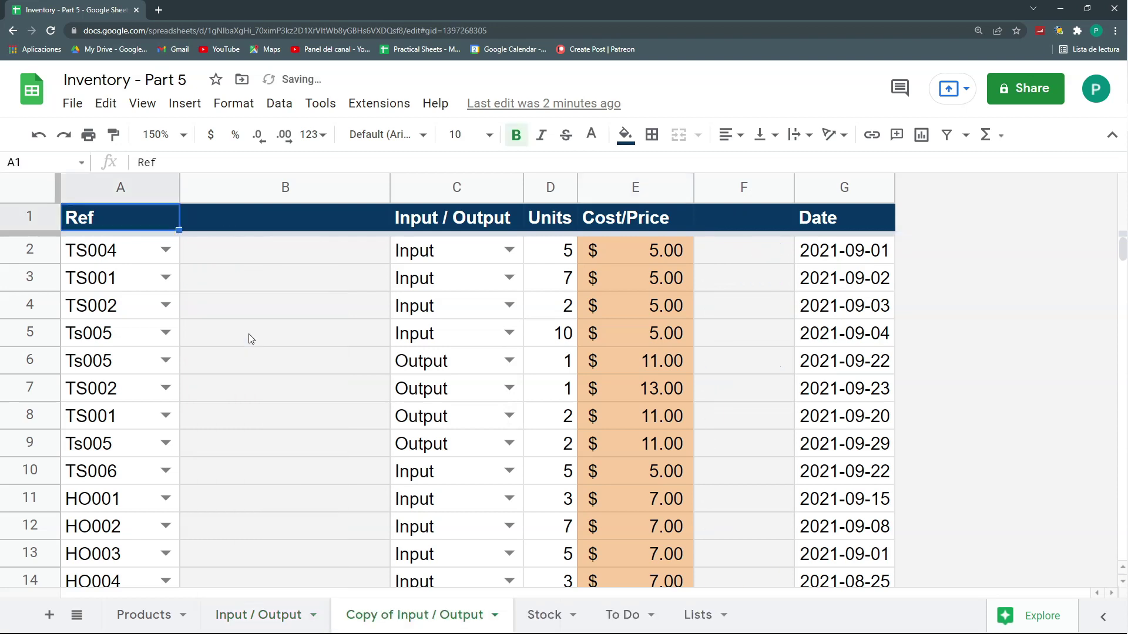
{"action": "double_click", "coordinate": [416, 622]}
{"action": "type", "text": "Output"}
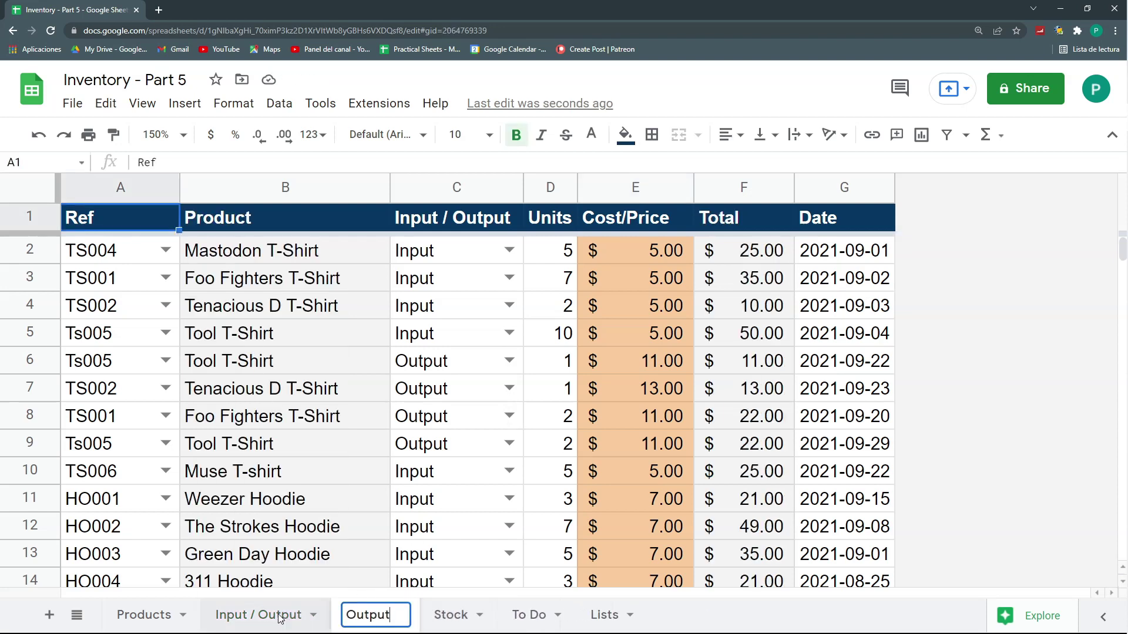
{"action": "double_click", "coordinate": [280, 618]}
{"action": "type", "text": "Input"}
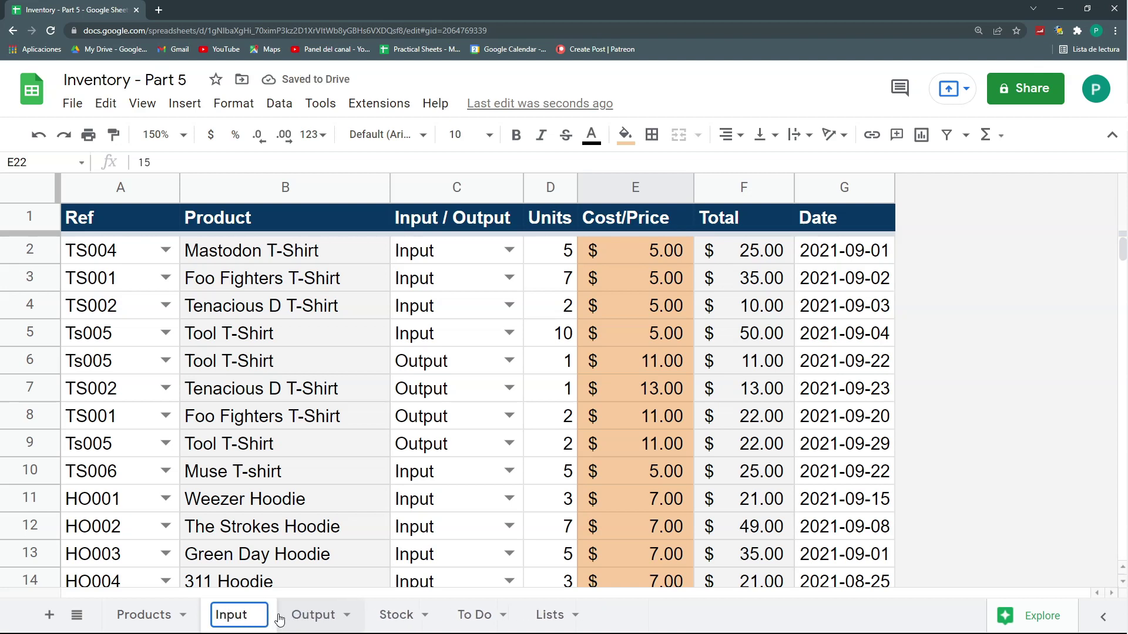
{"action": "key", "text": "Return"}
{"action": "left_click", "coordinate": [428, 220]}
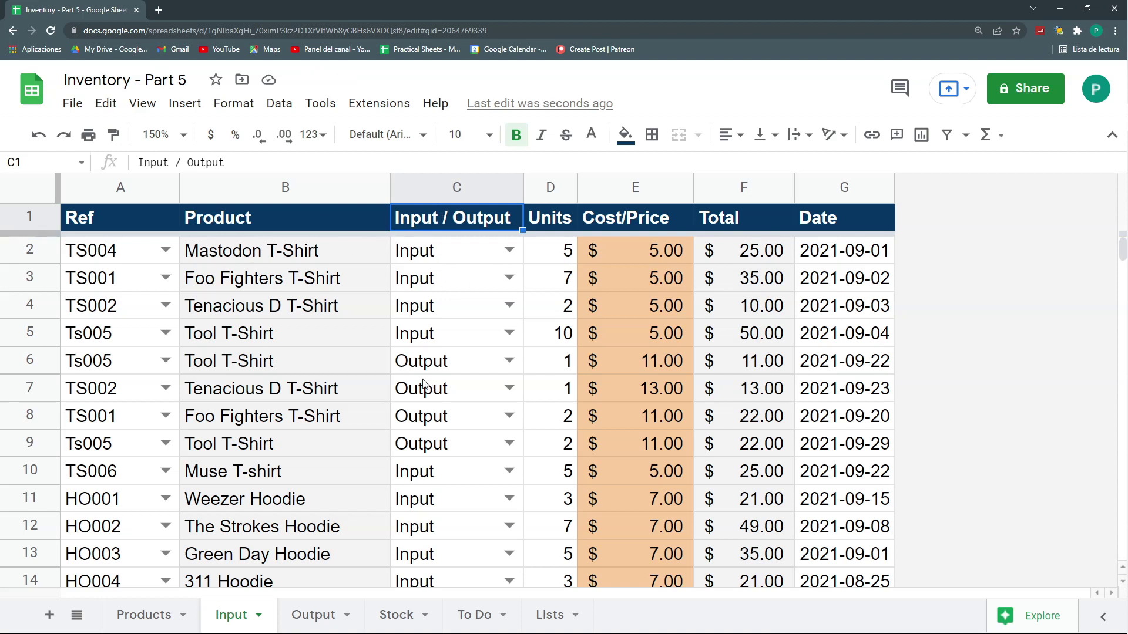
Sort A1:G36 on the Input sheet A→Z by Input / Output, treating row 1 as headers.
{"action": "key", "text": "Down"}
{"action": "key", "text": "Down"}
{"action": "key", "text": "Down"}
{"action": "key", "text": "Right"}
{"action": "key", "text": "Right"}
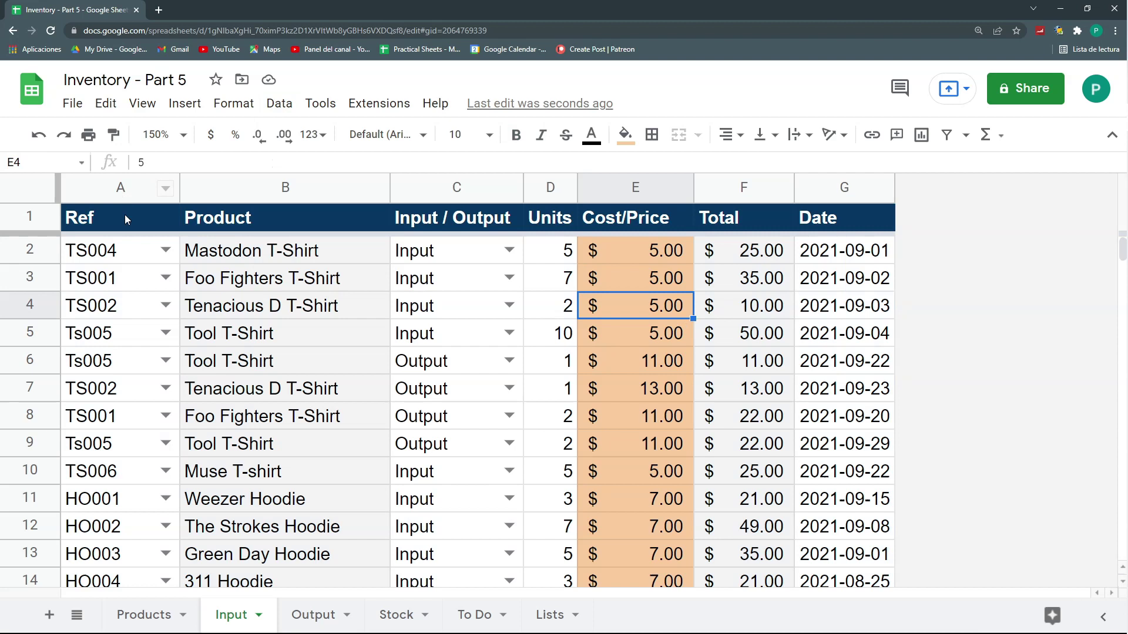
{"action": "left_click", "coordinate": [175, 218]}
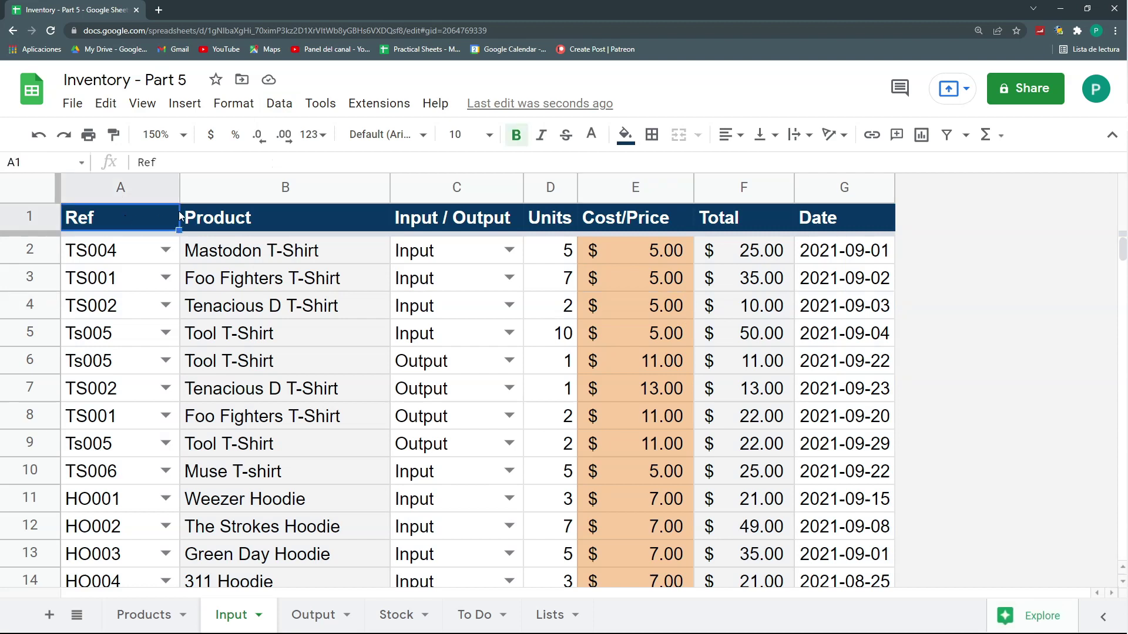
{"action": "key", "text": "ctrl+shift+Right"}
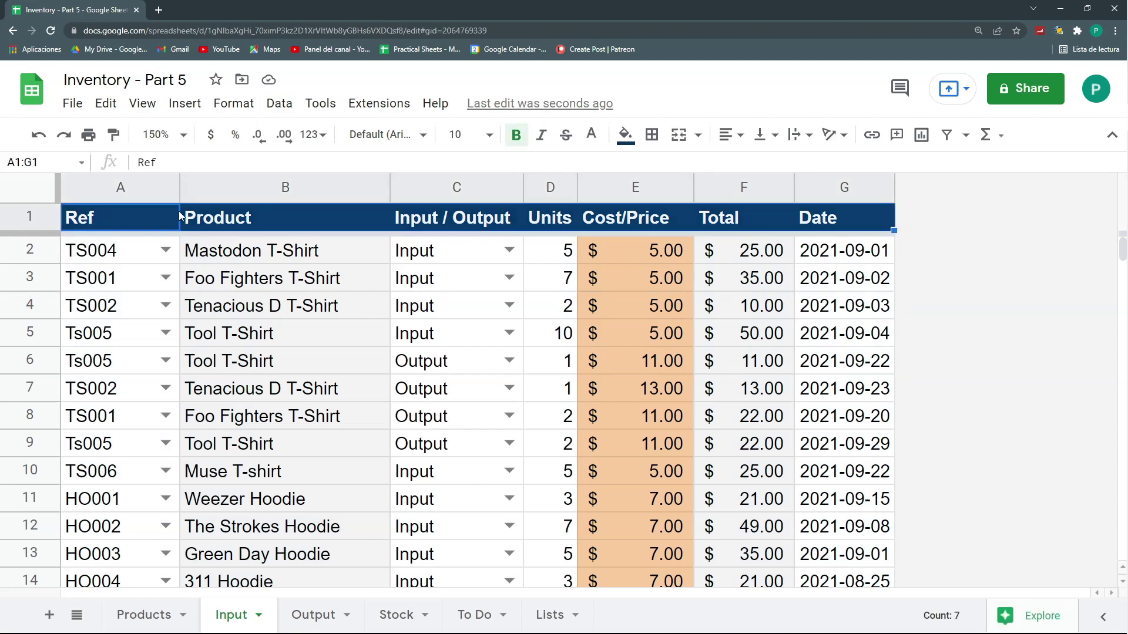
{"action": "key", "text": "ctrl+shift+Down"}
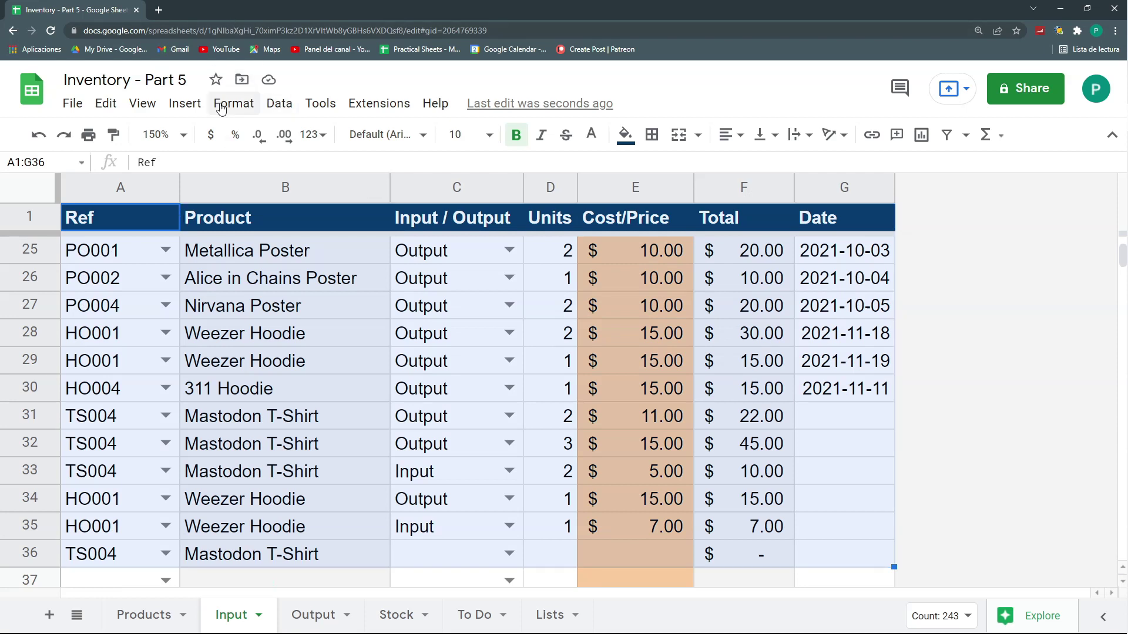
{"action": "left_click", "coordinate": [281, 104]}
{"action": "mouse_move", "coordinate": [317, 164]}
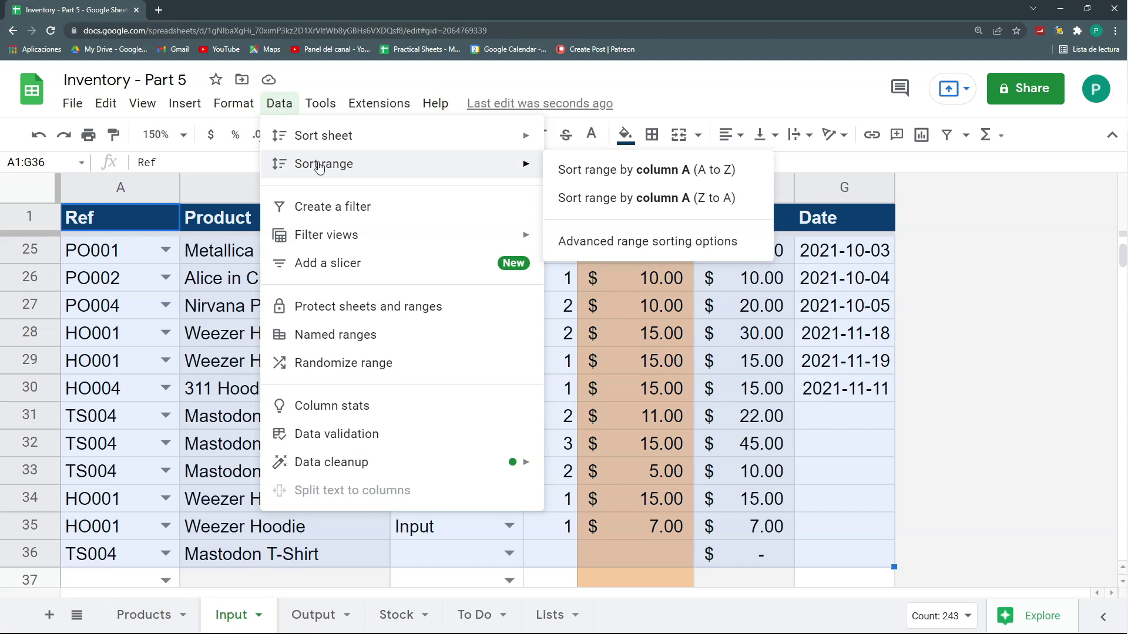
{"action": "left_click", "coordinate": [593, 253]}
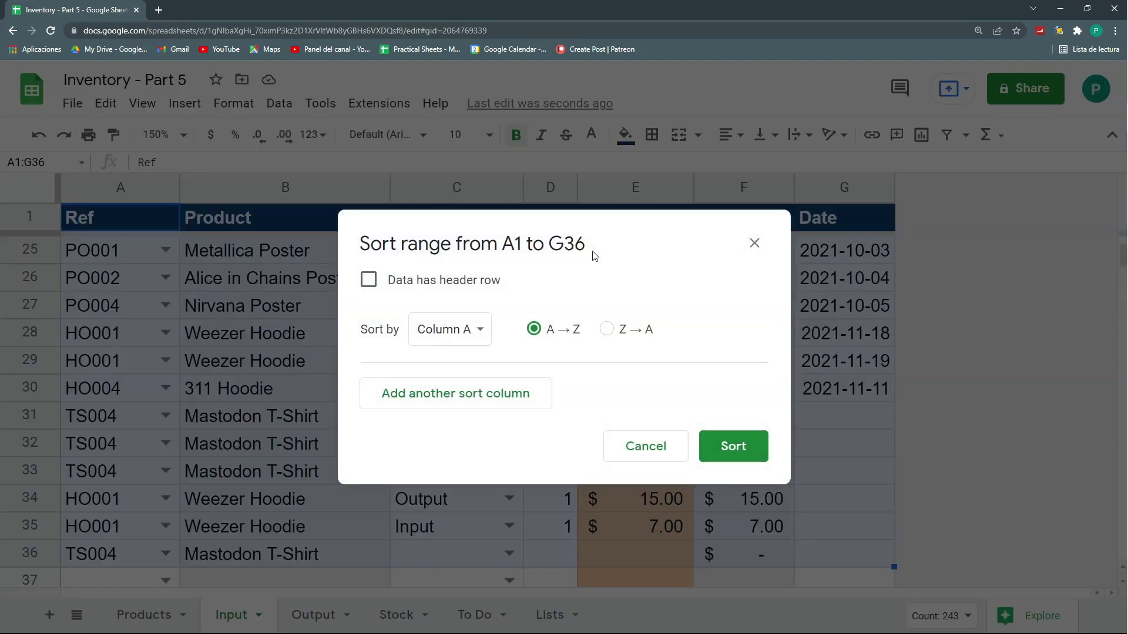
{"action": "left_click", "coordinate": [402, 287]}
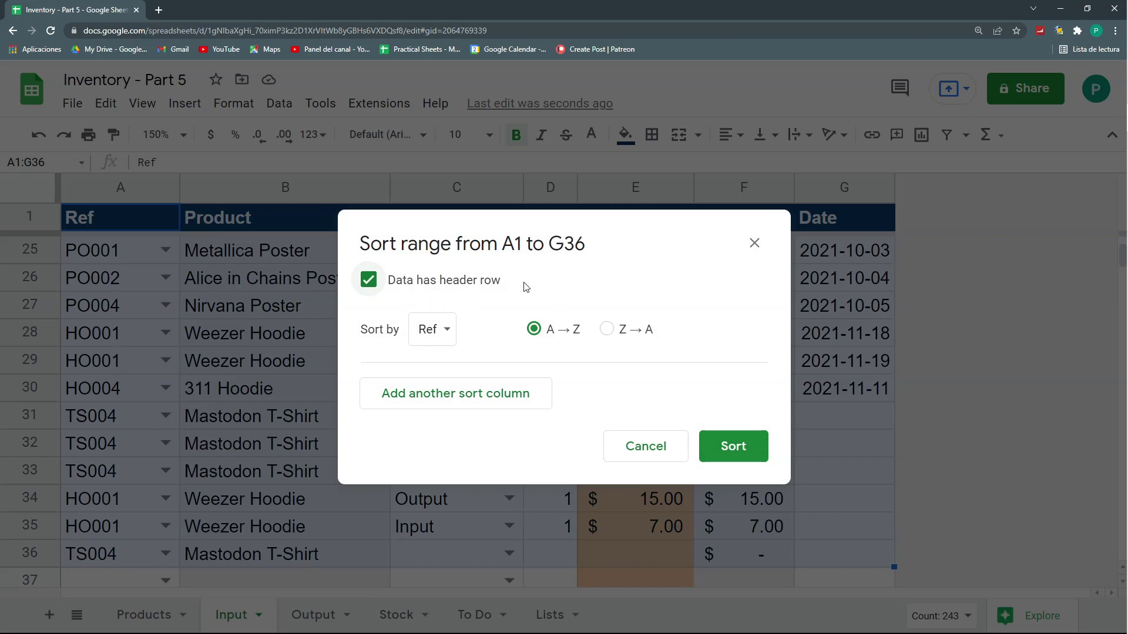
{"action": "left_click", "coordinate": [434, 331]}
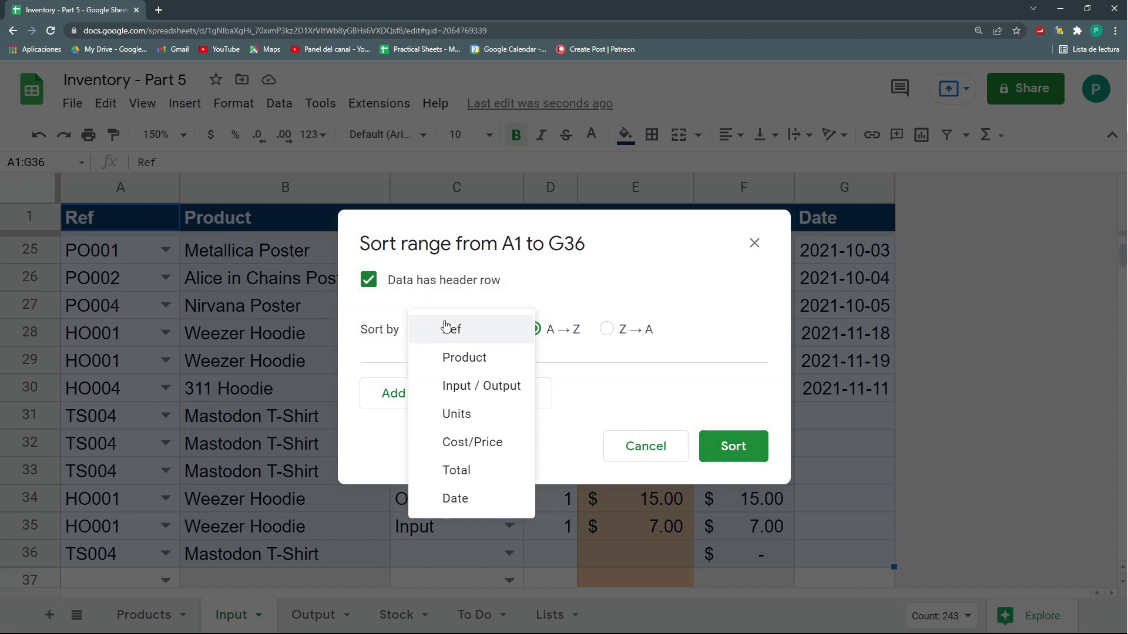
{"action": "left_click", "coordinate": [467, 386]}
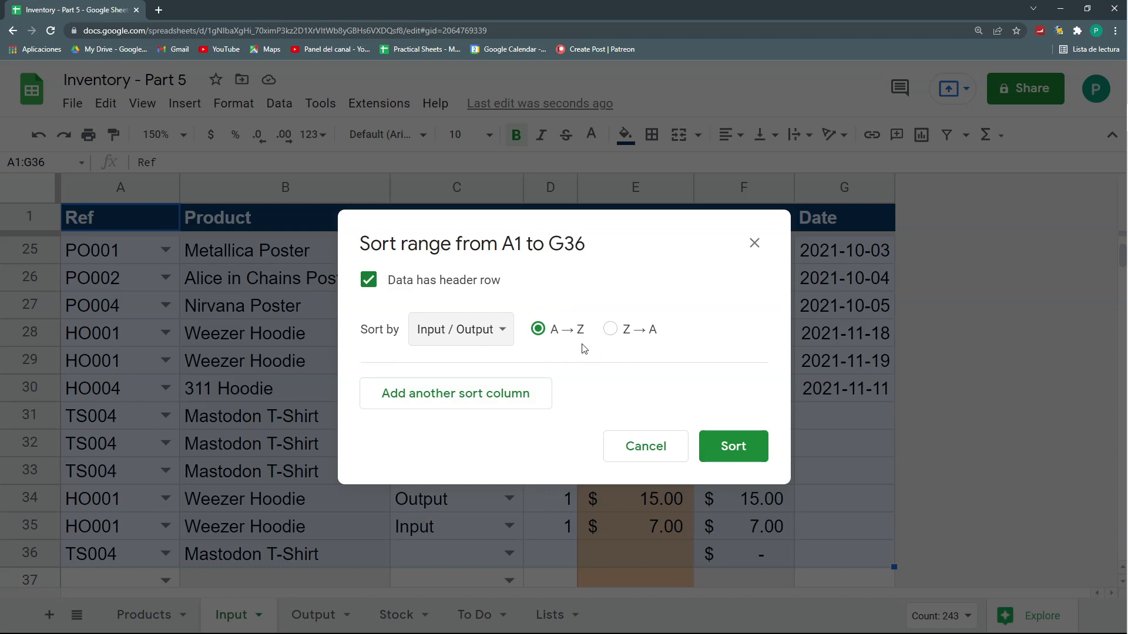
{"action": "left_click", "coordinate": [736, 449]}
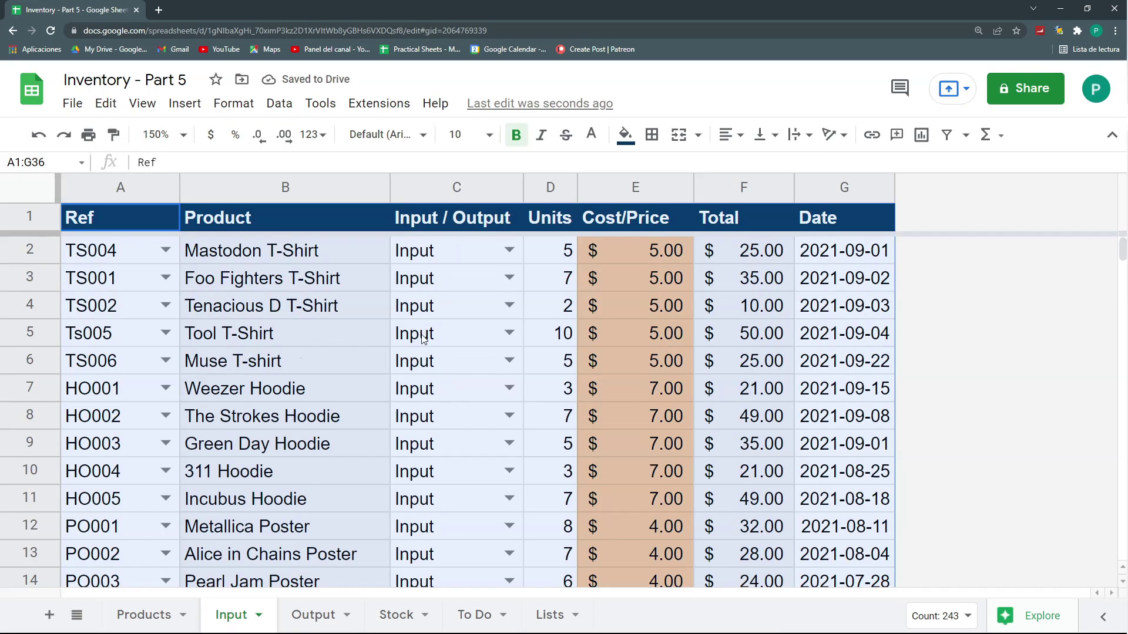
Clear rows 19–36, the Output entries, from the Input sheet.
{"action": "scroll", "coordinate": [375, 364], "scroll_direction": "down", "scroll_amount": 3}
{"action": "scroll", "coordinate": [375, 352], "scroll_direction": "down", "scroll_amount": 3}
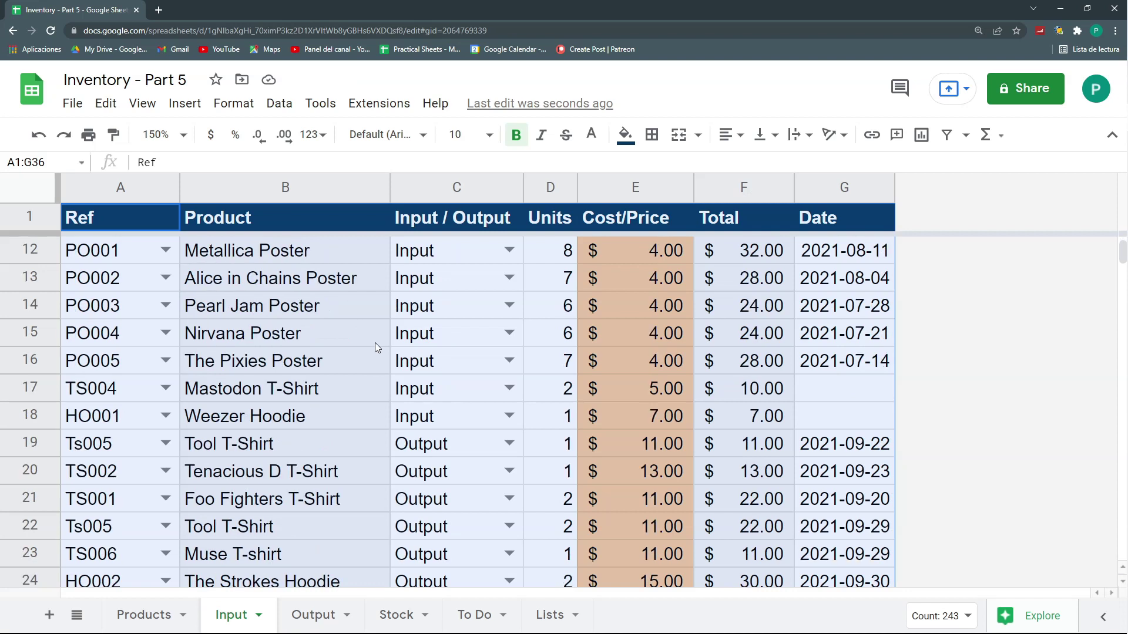
{"action": "left_click", "coordinate": [288, 450]}
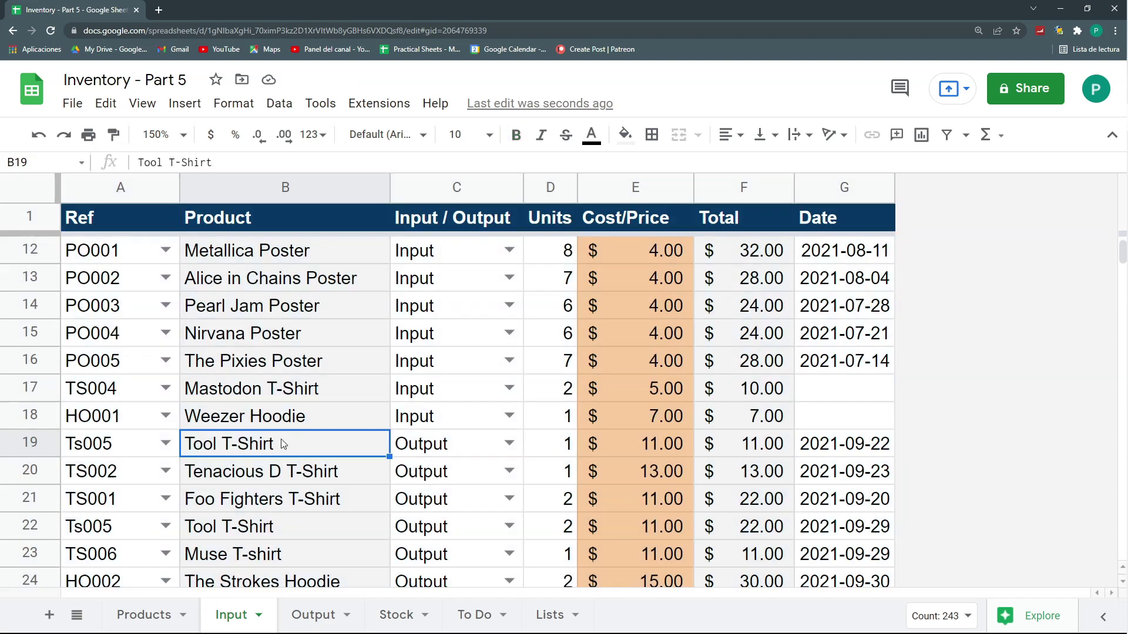
{"action": "left_click", "coordinate": [33, 445]}
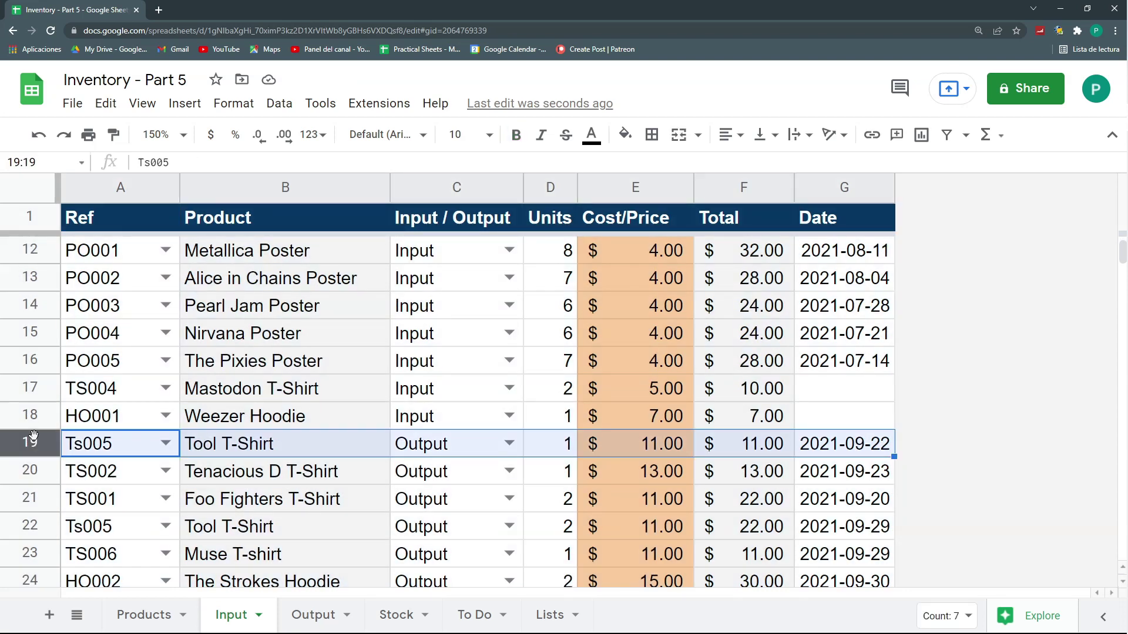
{"action": "scroll", "coordinate": [35, 440], "scroll_direction": "down", "scroll_amount": 10}
{"action": "left_click", "coordinate": [37, 443], "text": "shift"}
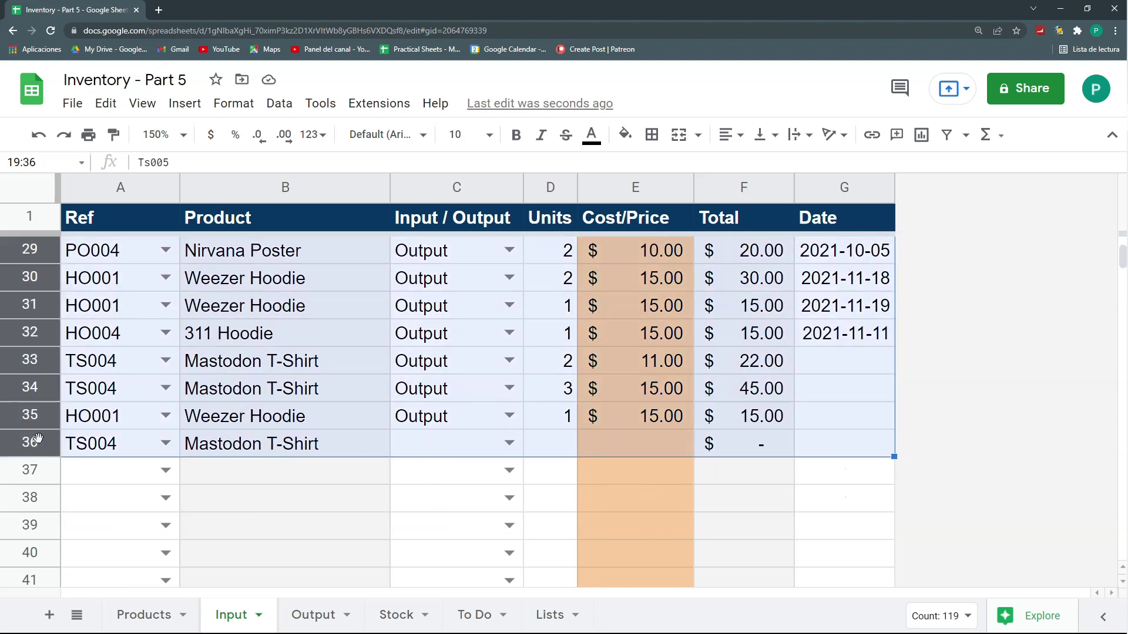
{"action": "key", "text": "Delete"}
{"action": "scroll", "coordinate": [38, 440], "scroll_direction": "up", "scroll_amount": 10}
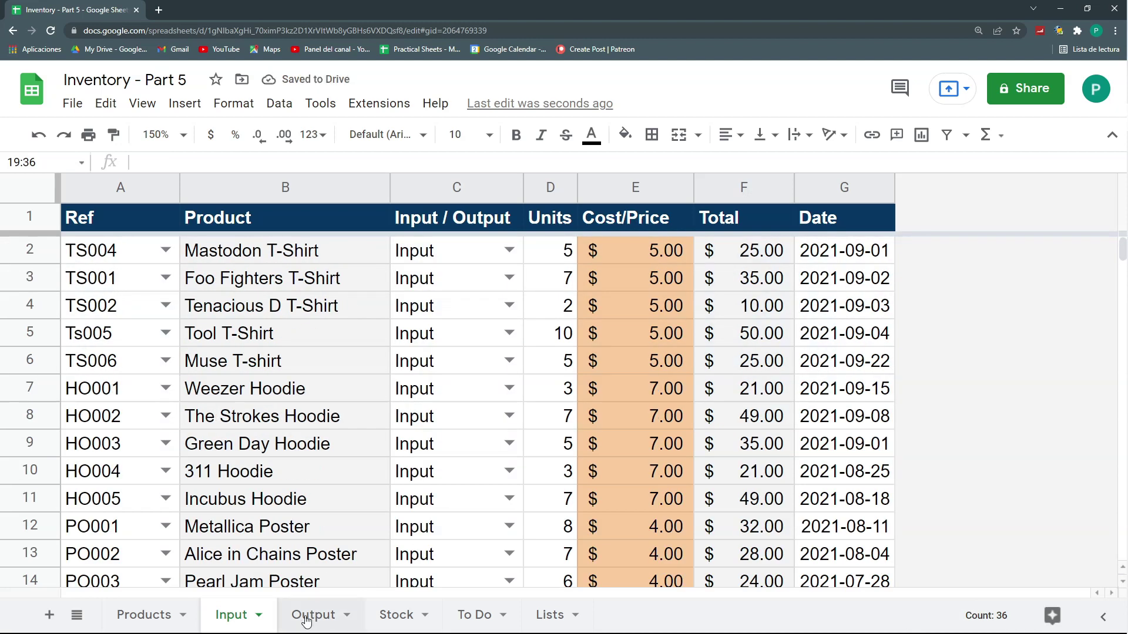
Sort A1:G36 on the Output sheet Z→A by Input / Output, with a header row.
{"action": "left_click", "coordinate": [306, 617]}
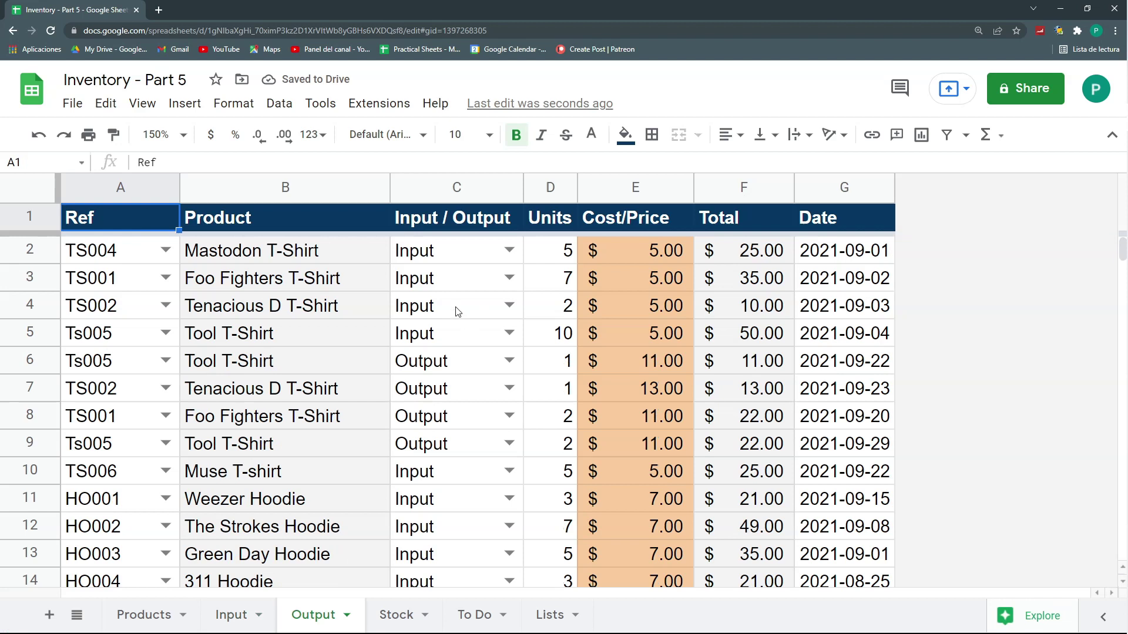
{"action": "left_click", "coordinate": [451, 290]}
{"action": "left_click", "coordinate": [85, 220]}
{"action": "key", "text": "ctrl+shift+End"}
{"action": "scroll", "coordinate": [84, 235], "scroll_direction": "up", "scroll_amount": 12}
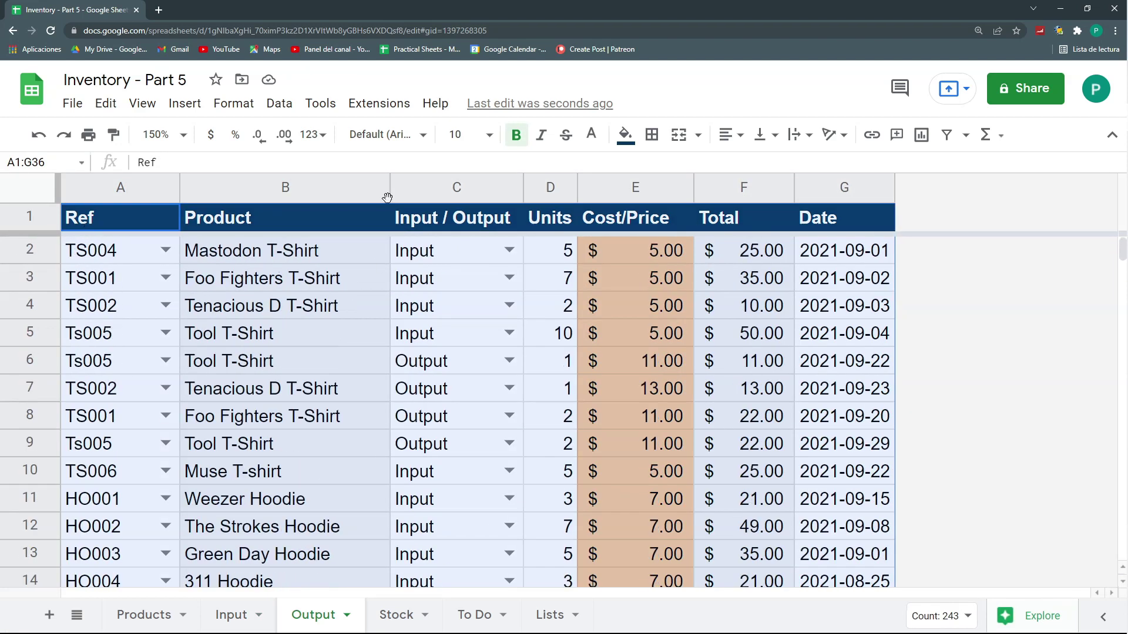
{"action": "left_click", "coordinate": [269, 105]}
{"action": "mouse_move", "coordinate": [328, 164]}
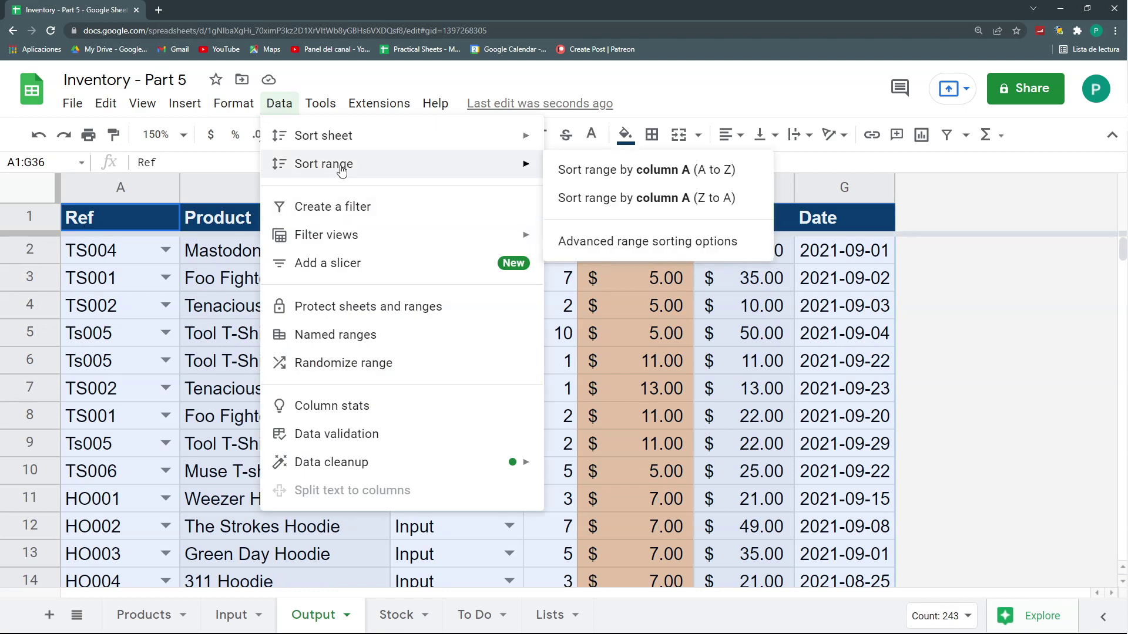
{"action": "left_click", "coordinate": [619, 249]}
{"action": "left_click", "coordinate": [368, 279]}
{"action": "left_click", "coordinate": [461, 329]}
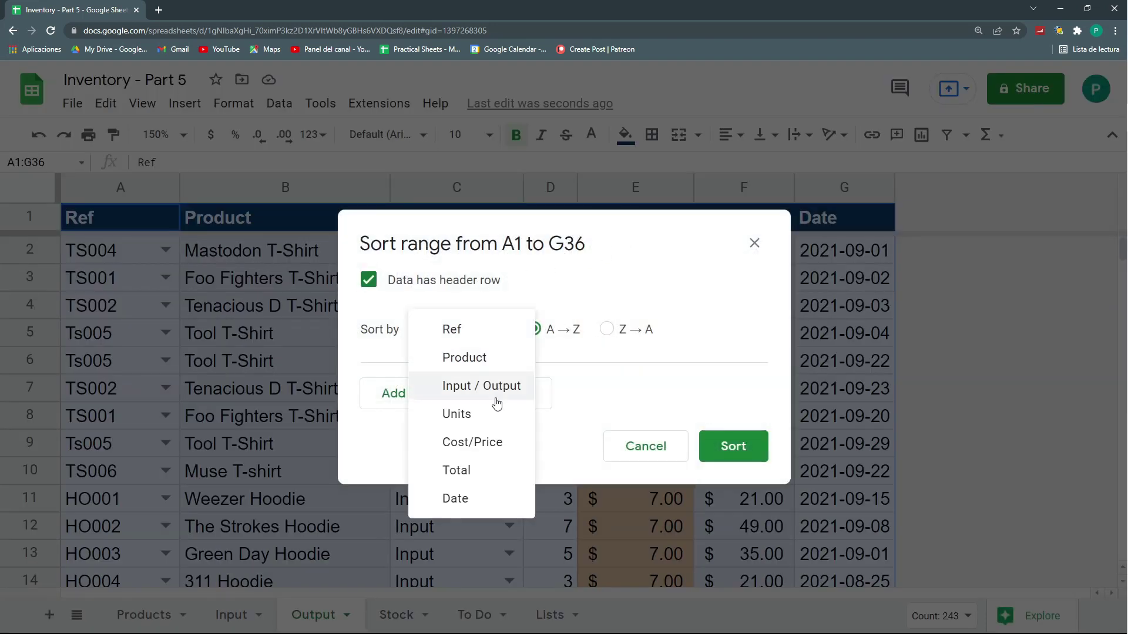
{"action": "left_click", "coordinate": [495, 391]}
{"action": "left_click", "coordinate": [631, 332]}
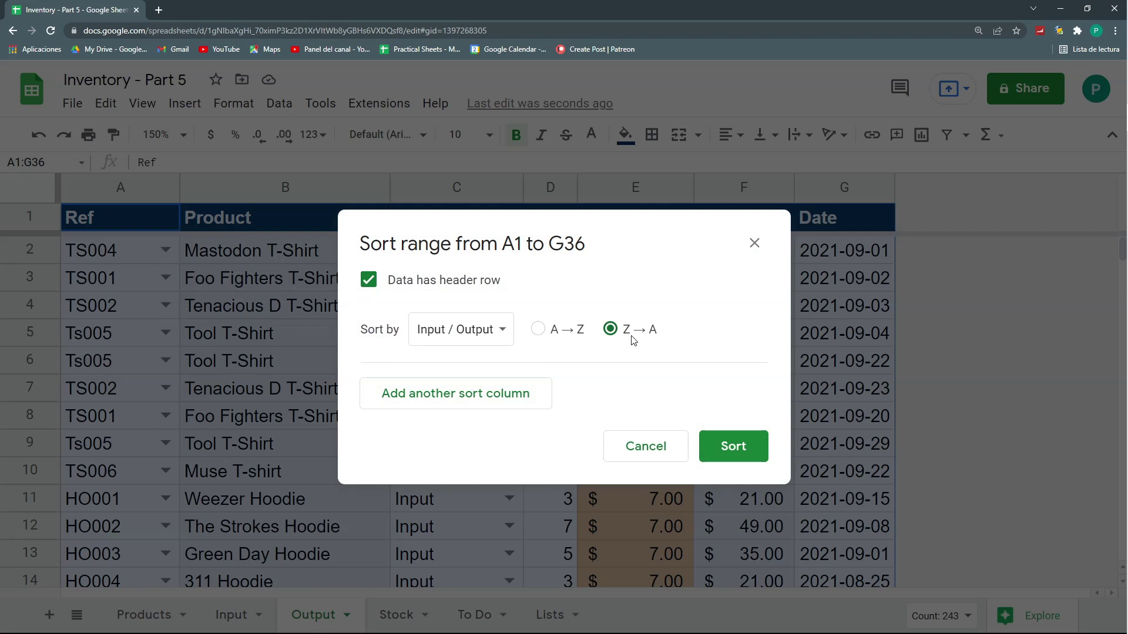
{"action": "left_click", "coordinate": [745, 452]}
Clear rows 19–36, the Input entries, from the Output sheet.
{"action": "scroll", "coordinate": [346, 363], "scroll_direction": "down", "scroll_amount": 6}
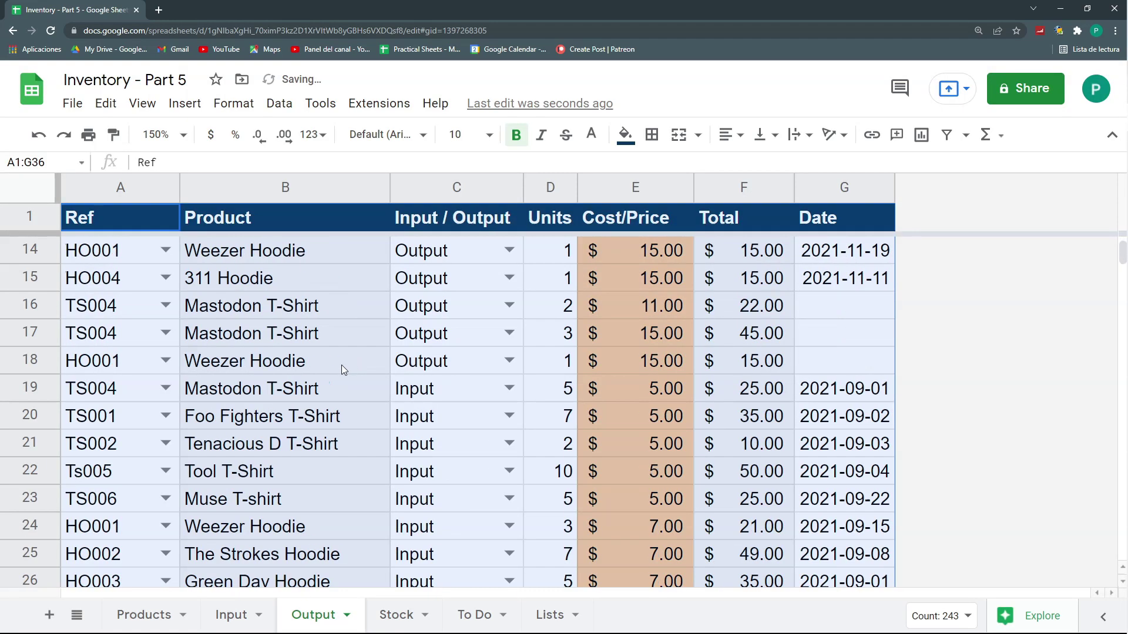
{"action": "left_click", "coordinate": [37, 379]}
{"action": "scroll", "coordinate": [38, 470], "scroll_direction": "down", "scroll_amount": 6}
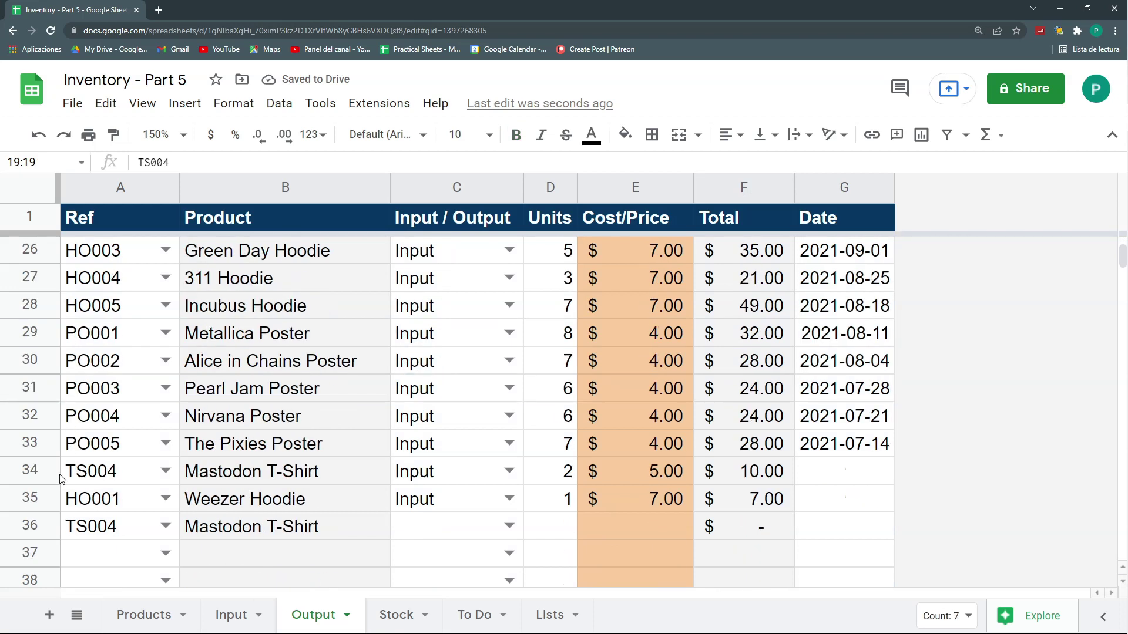
{"action": "left_click", "coordinate": [30, 526], "text": "shift"}
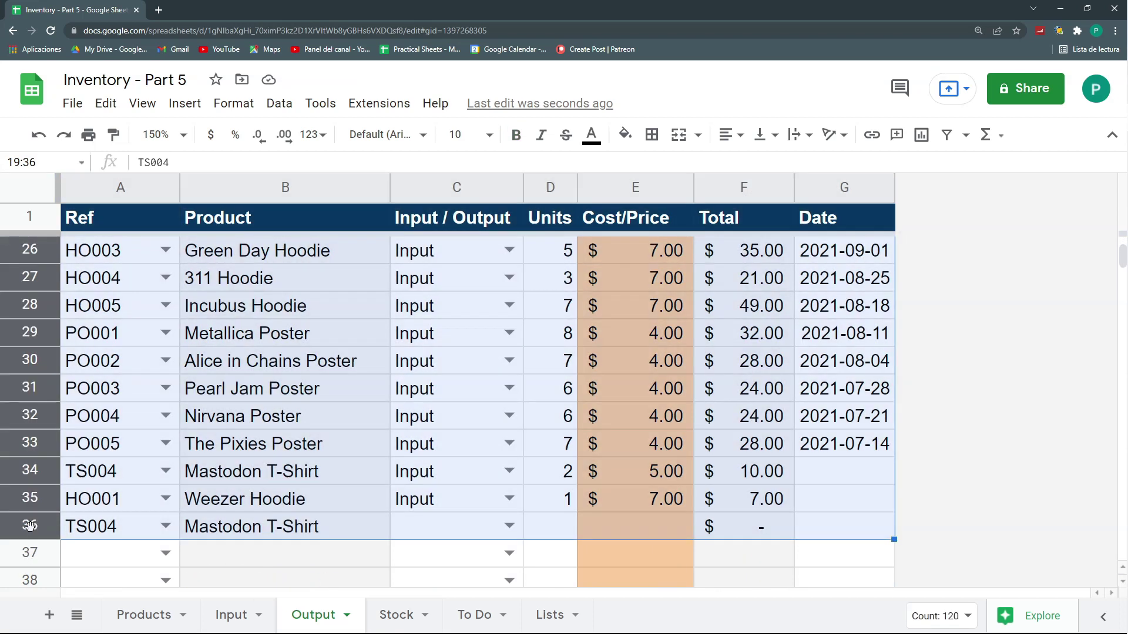
{"action": "key", "text": "Delete"}
{"action": "scroll", "coordinate": [328, 394], "scroll_direction": "up", "scroll_amount": 12}
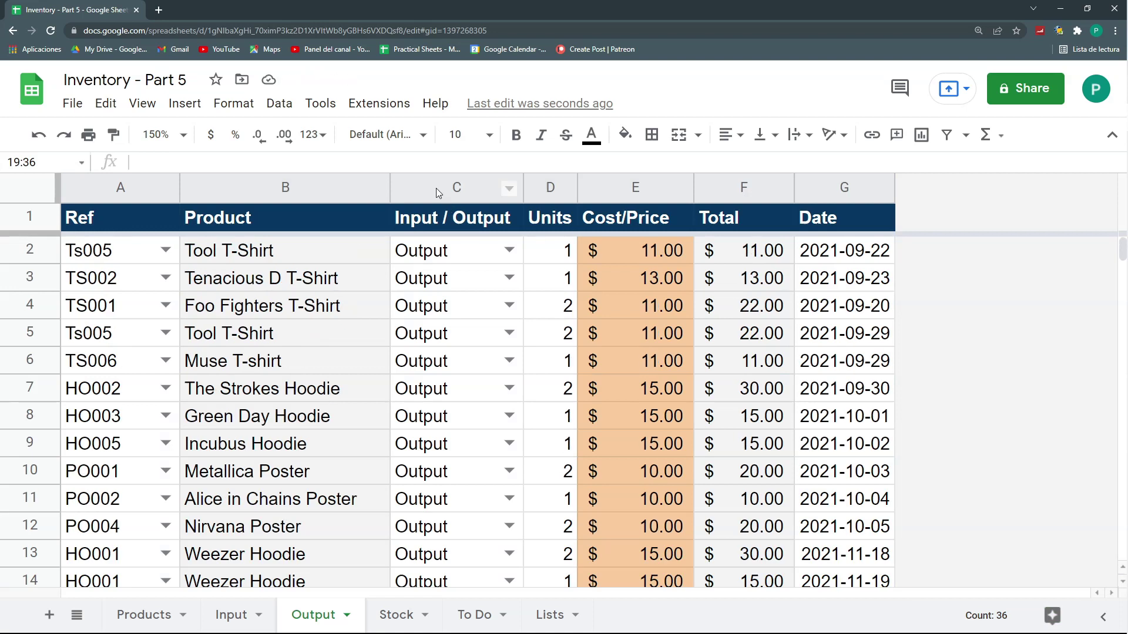
Delete column C (Input / Output) on the Output sheet.
{"action": "left_click", "coordinate": [436, 187]}
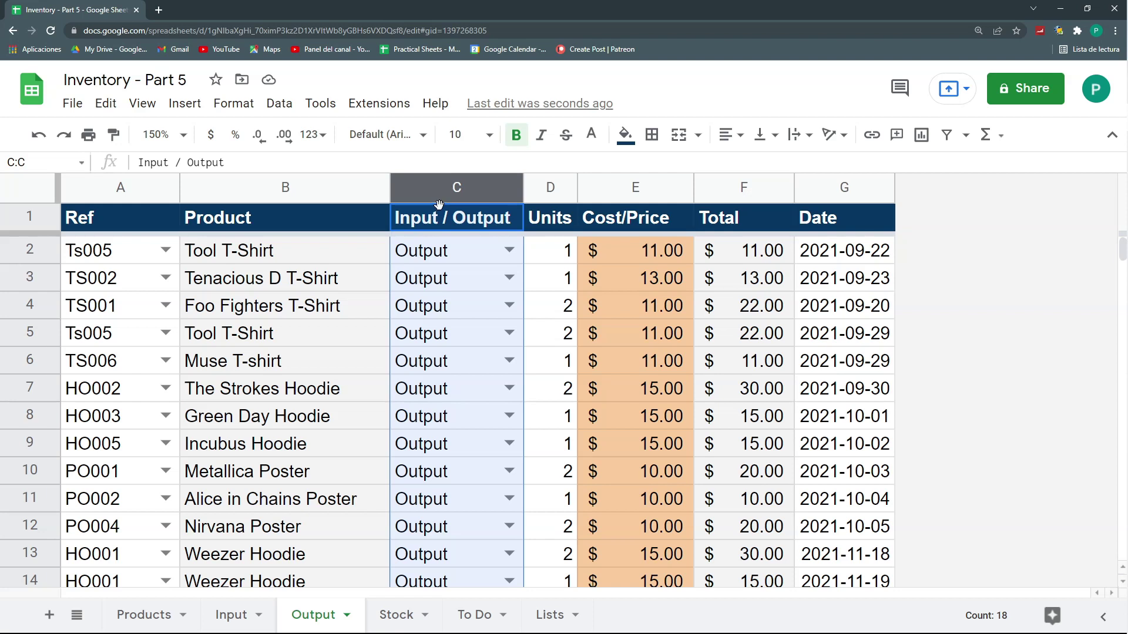
{"action": "right_click", "coordinate": [441, 199]}
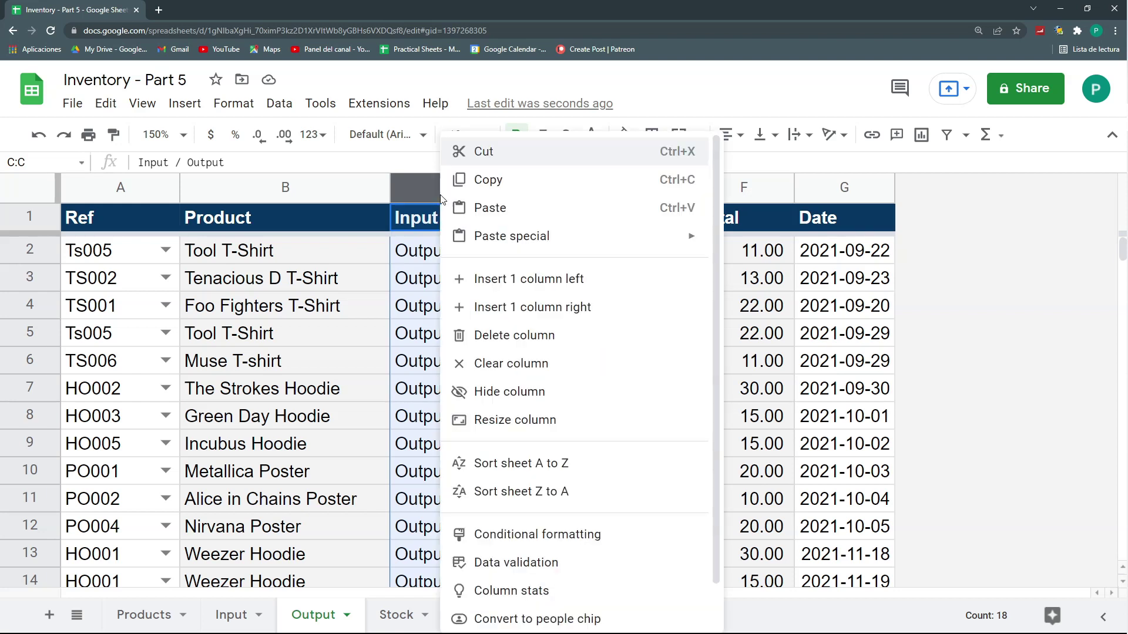
{"action": "left_click", "coordinate": [531, 336]}
Delete the Input / Output column on the Input sheet as well.
{"action": "left_click", "coordinate": [231, 615]}
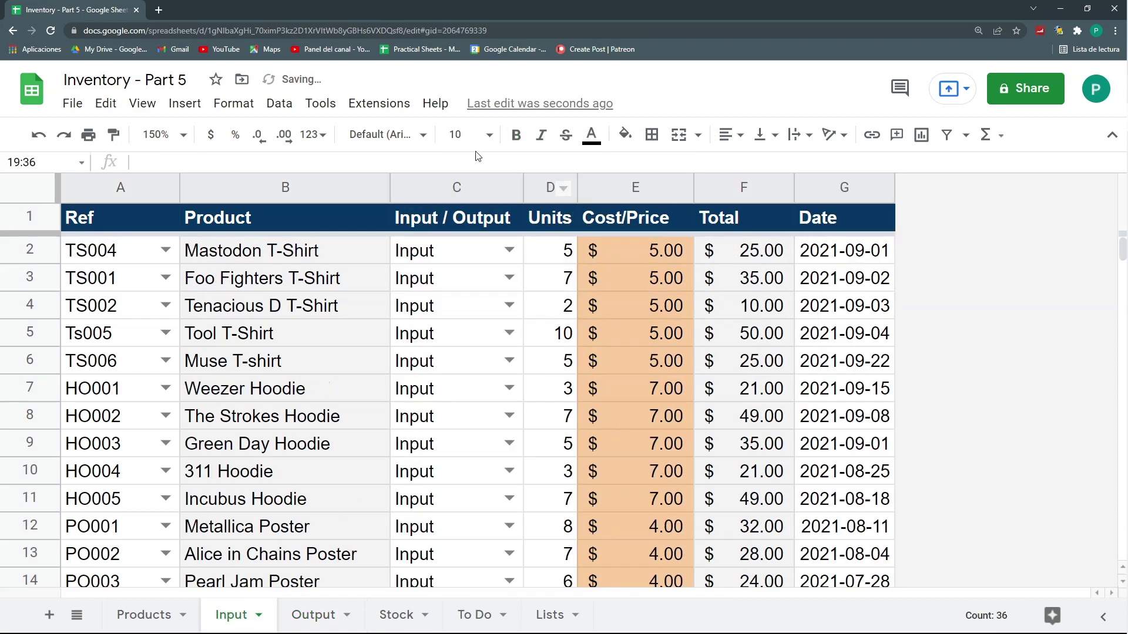
{"action": "left_click", "coordinate": [463, 187]}
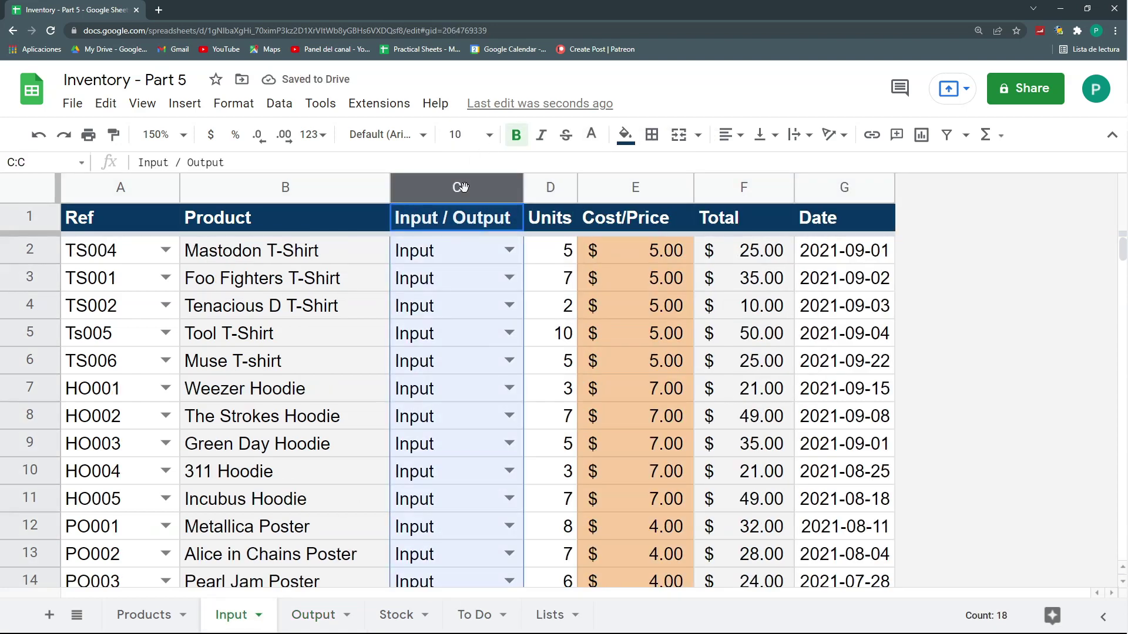
{"action": "key", "text": "ctrl+alt+minus"}
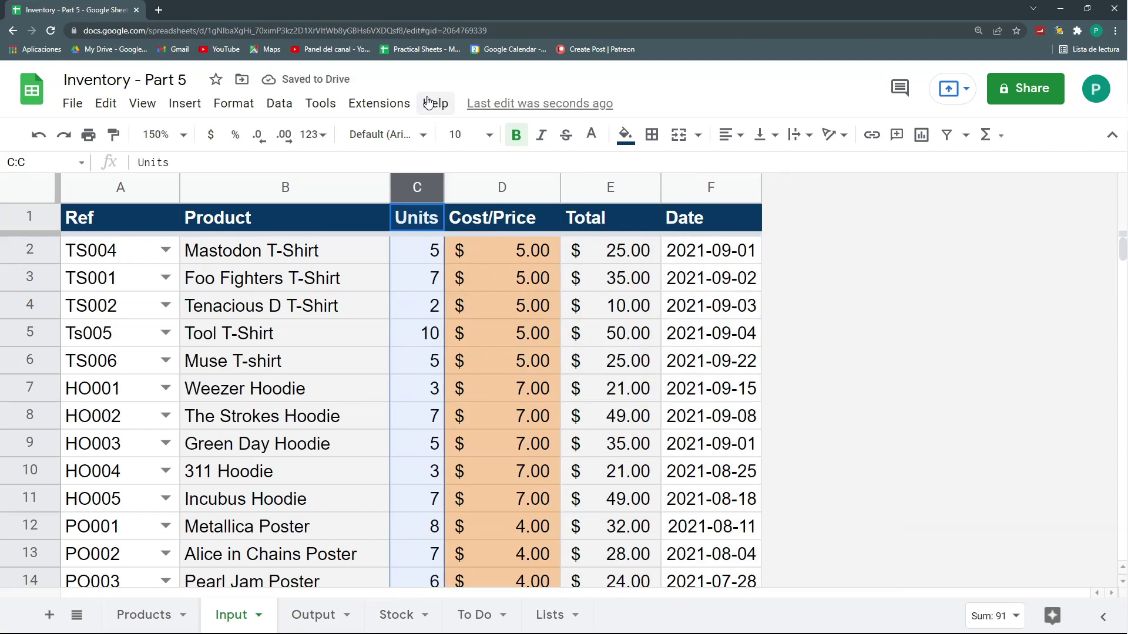
In Apps Script, change setPrice's sheet name check from 'Input / Output' to 'Input'.
{"action": "left_click", "coordinate": [391, 107]}
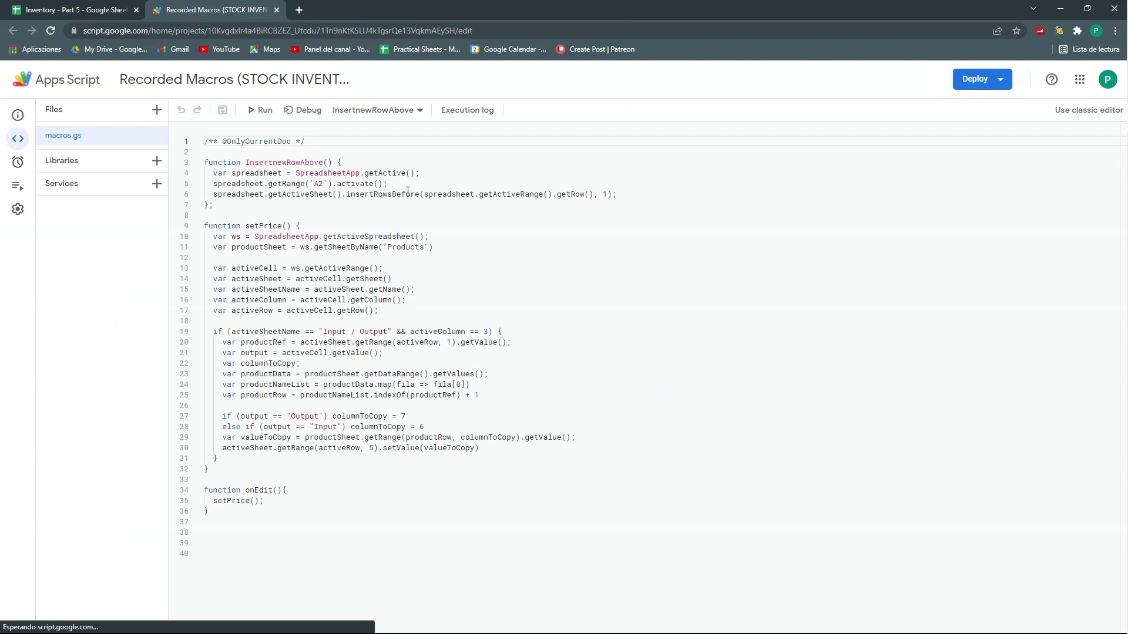
{"action": "key", "text": "ctrl+plus"}
{"action": "key", "text": "ctrl+plus"}
{"action": "key", "text": "ctrl+plus"}
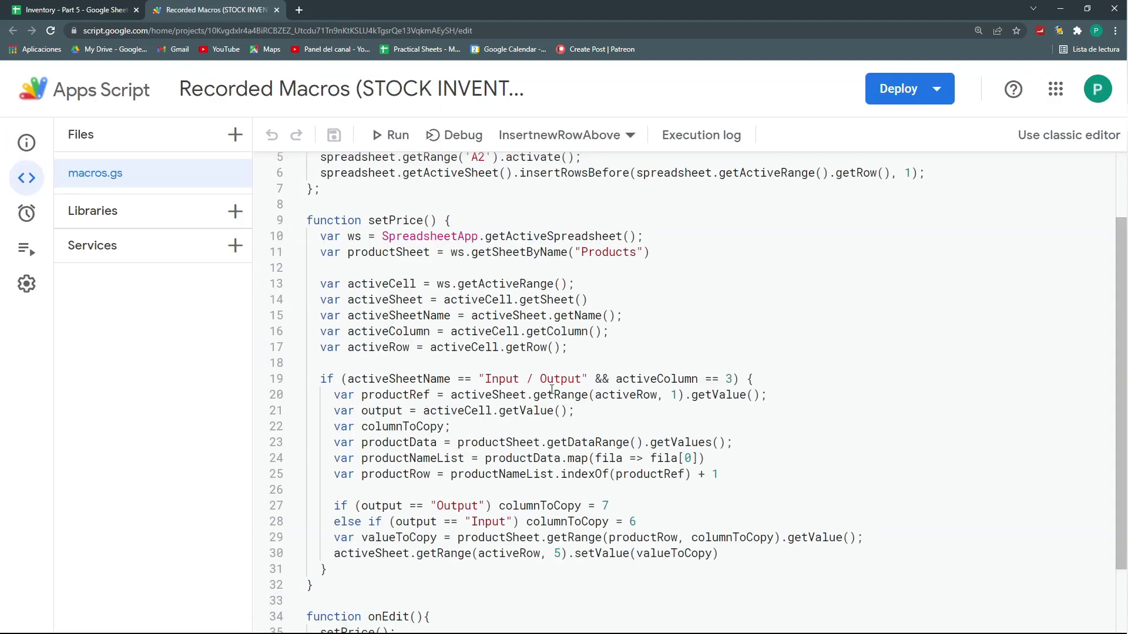
{"action": "left_click_drag", "start_coordinate": [582, 378], "coordinate": [486, 379]}
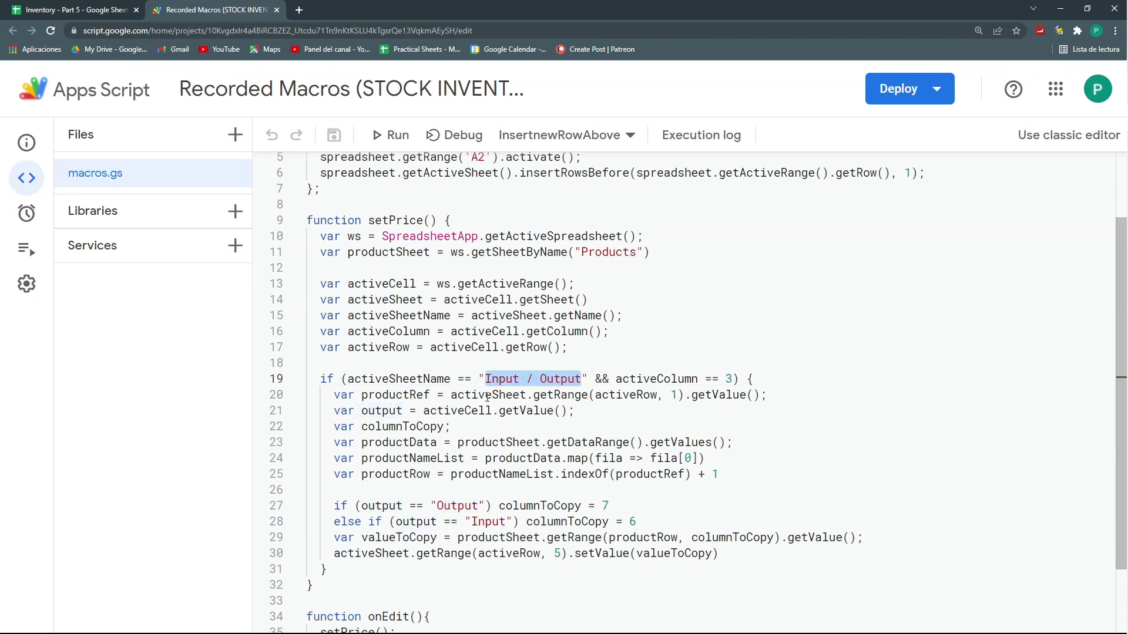
{"action": "left_click", "coordinate": [583, 379]}
{"action": "left_click_drag", "start_coordinate": [581, 379], "coordinate": [522, 378]}
{"action": "key", "text": "BackSpace"}
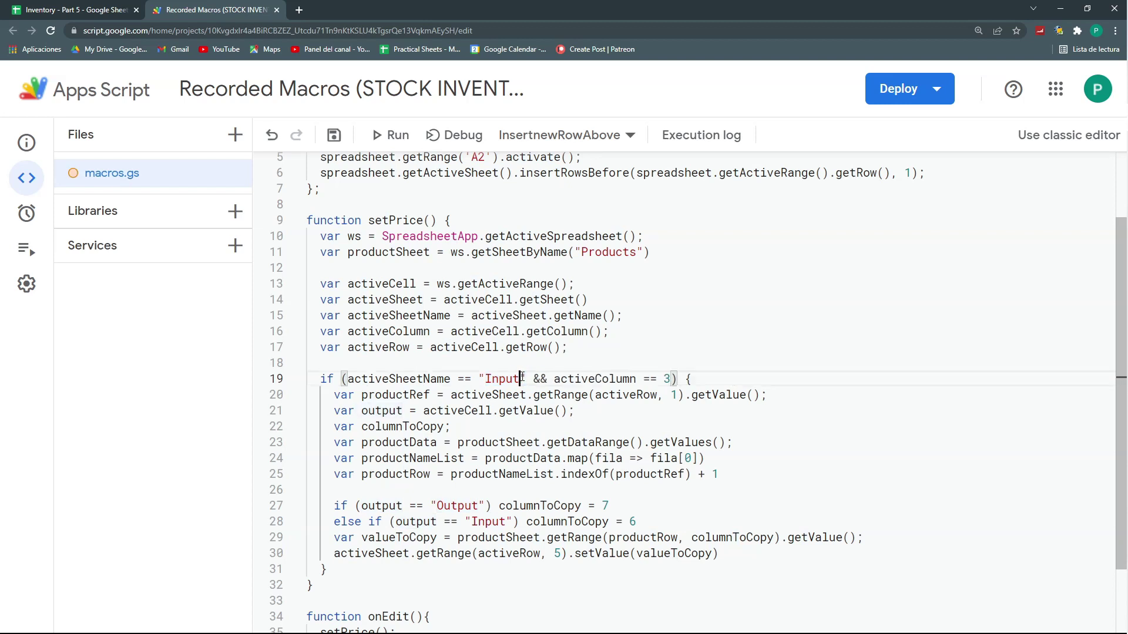
After checking the Input sheet's columns, change activeColumn == 3 to 1 in setPrice.
{"action": "left_click_drag", "start_coordinate": [565, 380], "coordinate": [307, 378]}
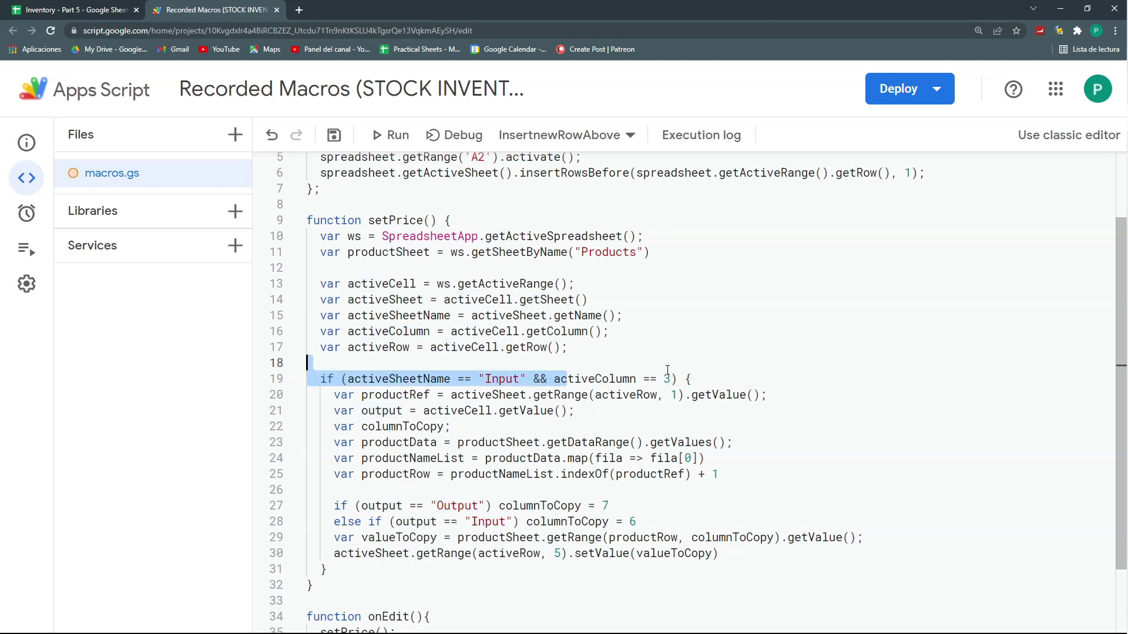
{"action": "left_click", "coordinate": [76, 10]}
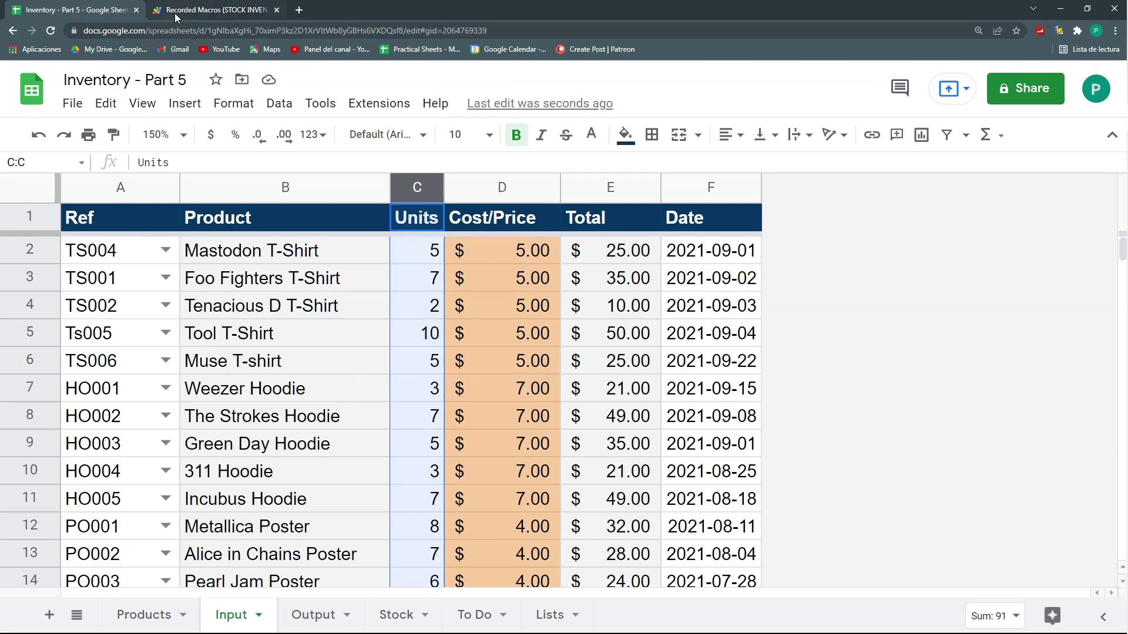
{"action": "left_click", "coordinate": [190, 8]}
{"action": "left_click", "coordinate": [76, 10]}
{"action": "scroll", "coordinate": [180, 281], "scroll_direction": "down", "scroll_amount": 6}
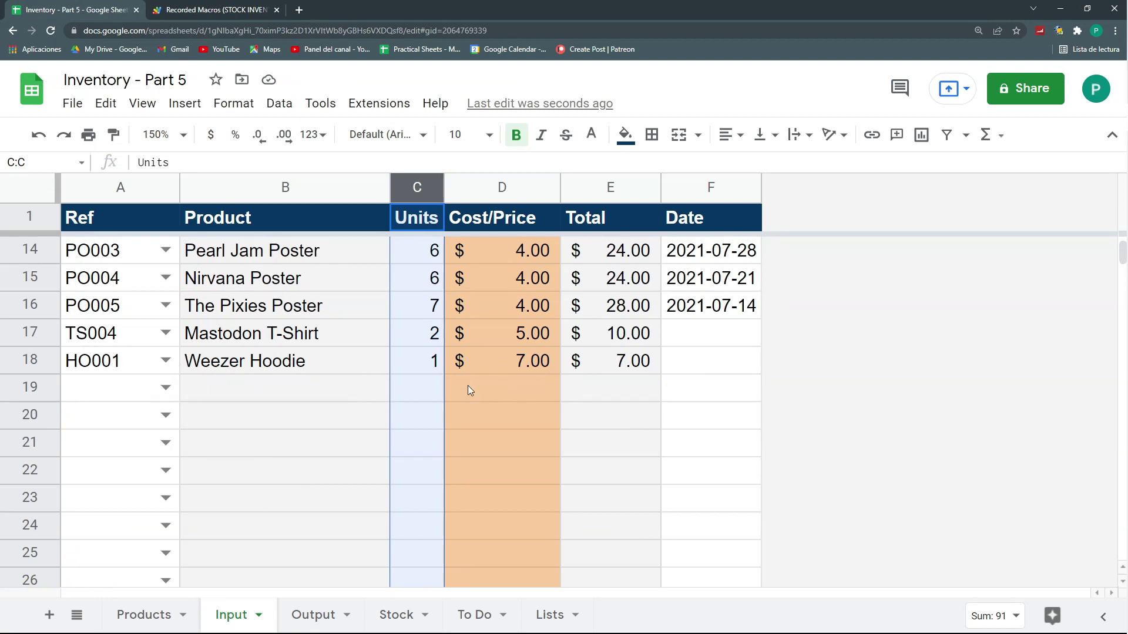
{"action": "left_click", "coordinate": [242, 12]}
{"action": "double_click", "coordinate": [665, 379]}
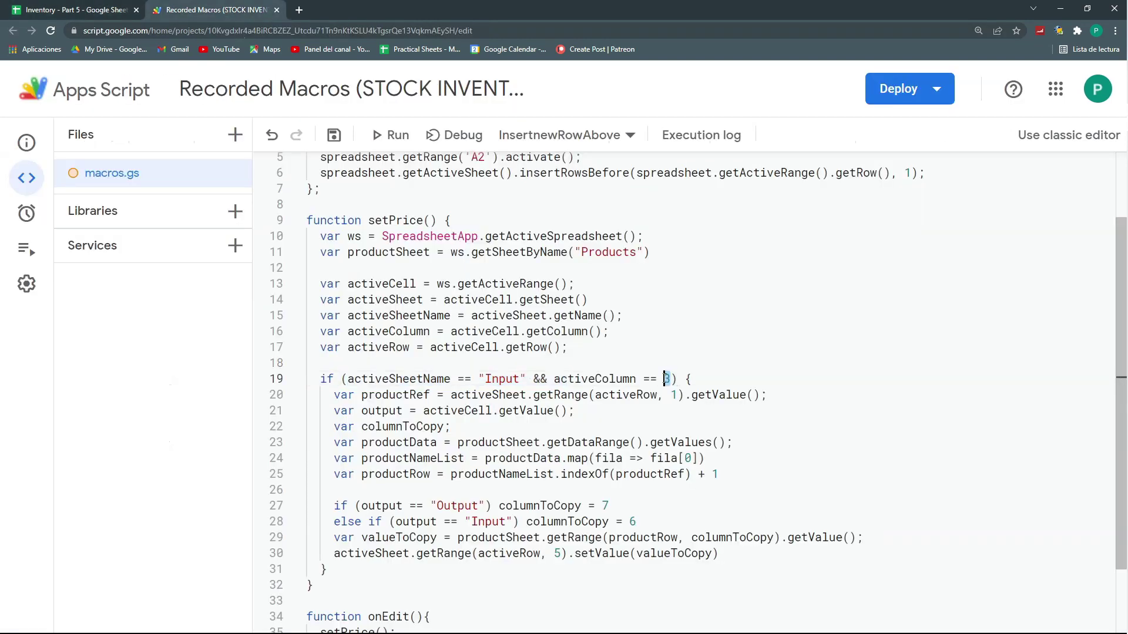
{"action": "type", "text": "1"}
{"action": "key", "text": "Down"}
{"action": "key", "text": "Down"}
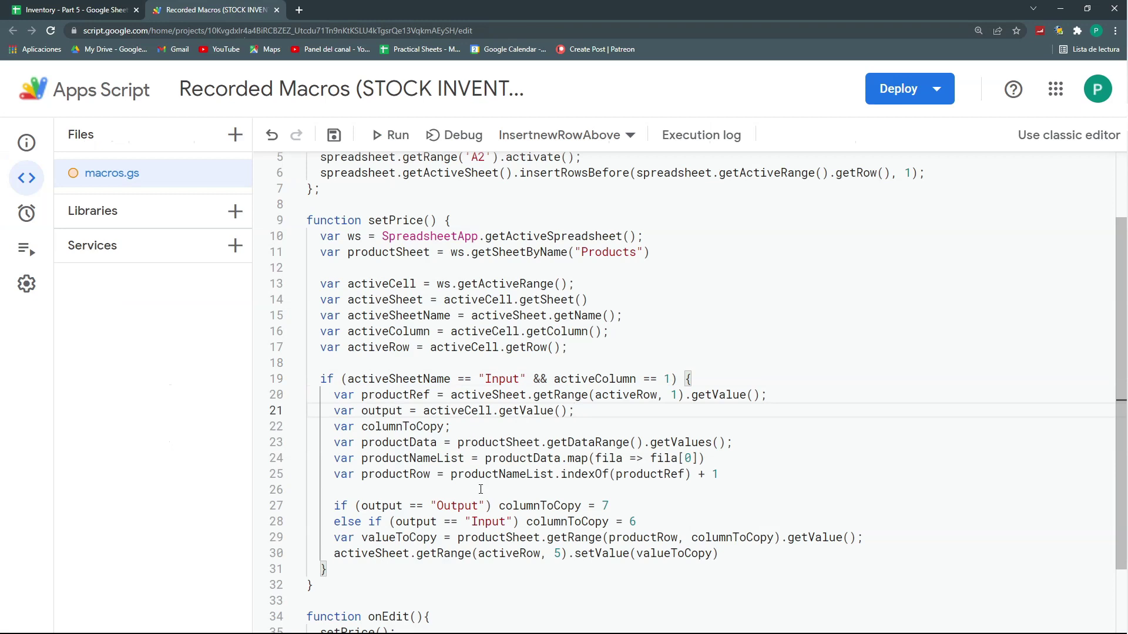
{"action": "scroll", "coordinate": [481, 489], "scroll_direction": "down", "scroll_amount": 2}
{"action": "left_click", "coordinate": [463, 420]}
{"action": "left_click_drag", "start_coordinate": [333, 420], "coordinate": [644, 428]}
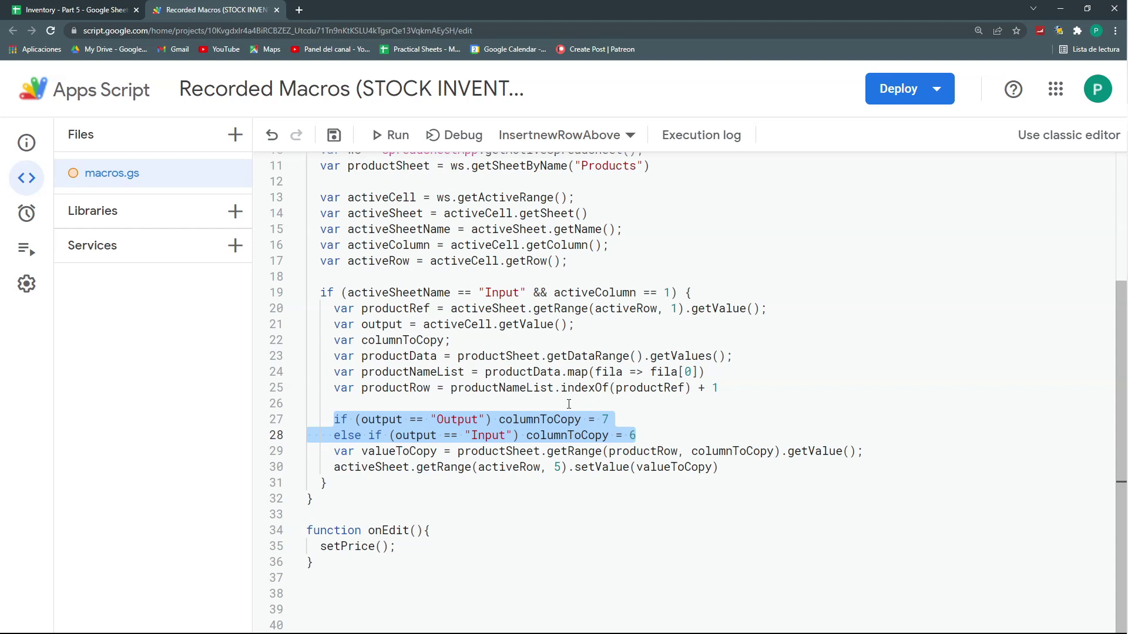
Remove the Output/Input column-choice lines and set getRange's source column to 6.
{"action": "key", "text": "ctrl+z"}
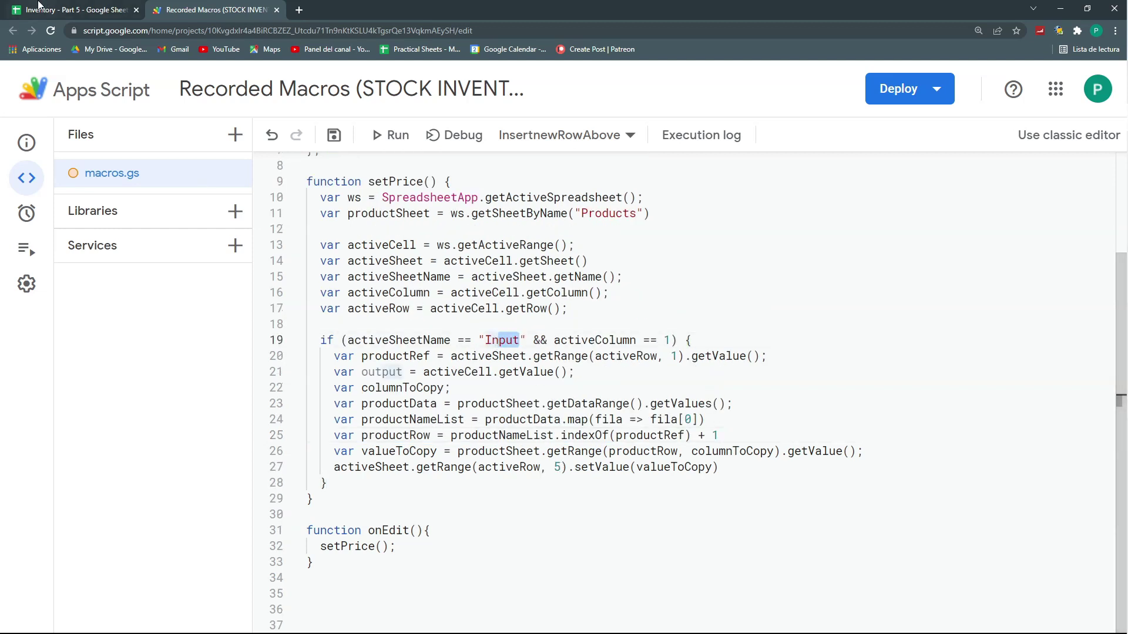
{"action": "key", "text": "ctrl+shift+Tab"}
{"action": "left_click", "coordinate": [154, 622]}
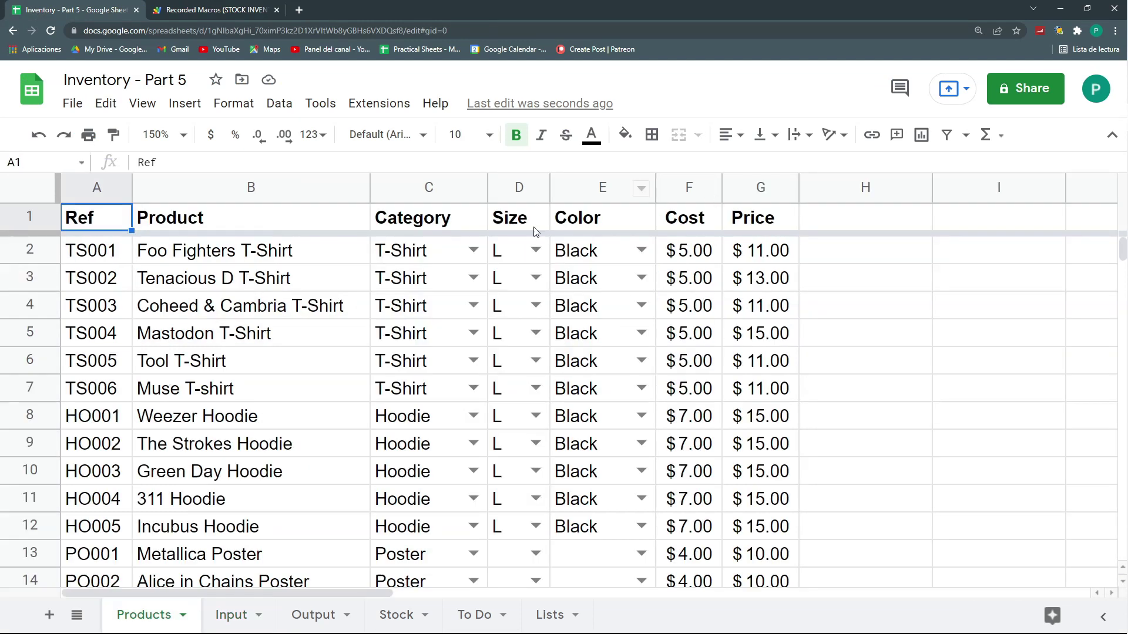
{"action": "key", "text": "ctrl+Tab"}
{"action": "left_click_drag", "start_coordinate": [774, 452], "coordinate": [693, 453]}
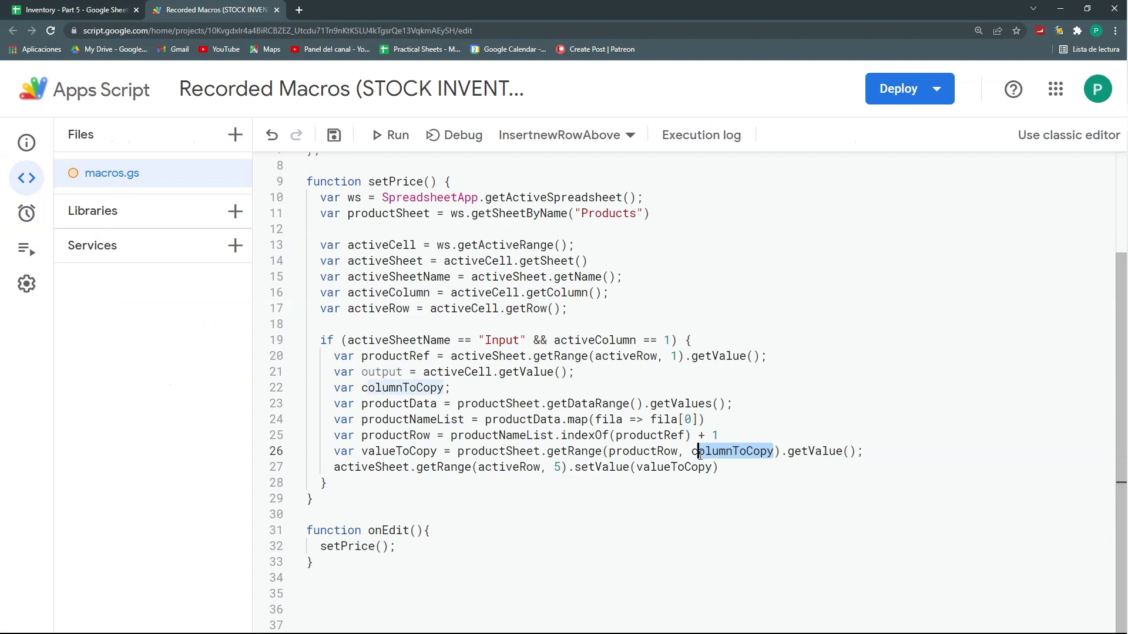
{"action": "type", "text": "6"}
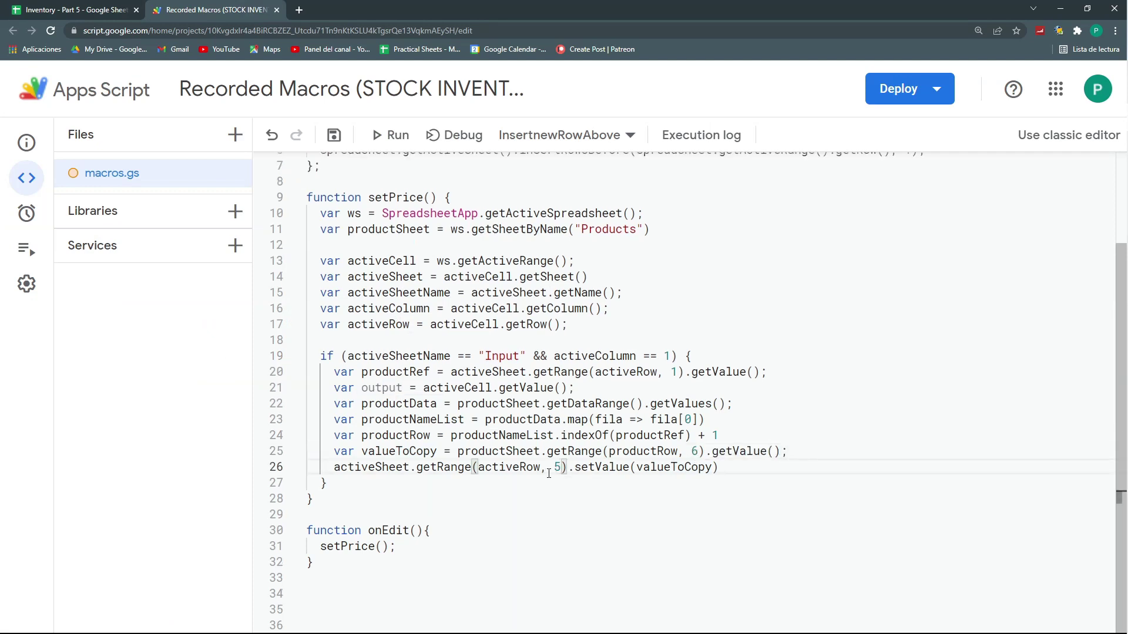
Change the destination column number from 5 to 4 after checking the Input sheet.
{"action": "double_click", "coordinate": [556, 468]}
{"action": "left_click", "coordinate": [35, 10]}
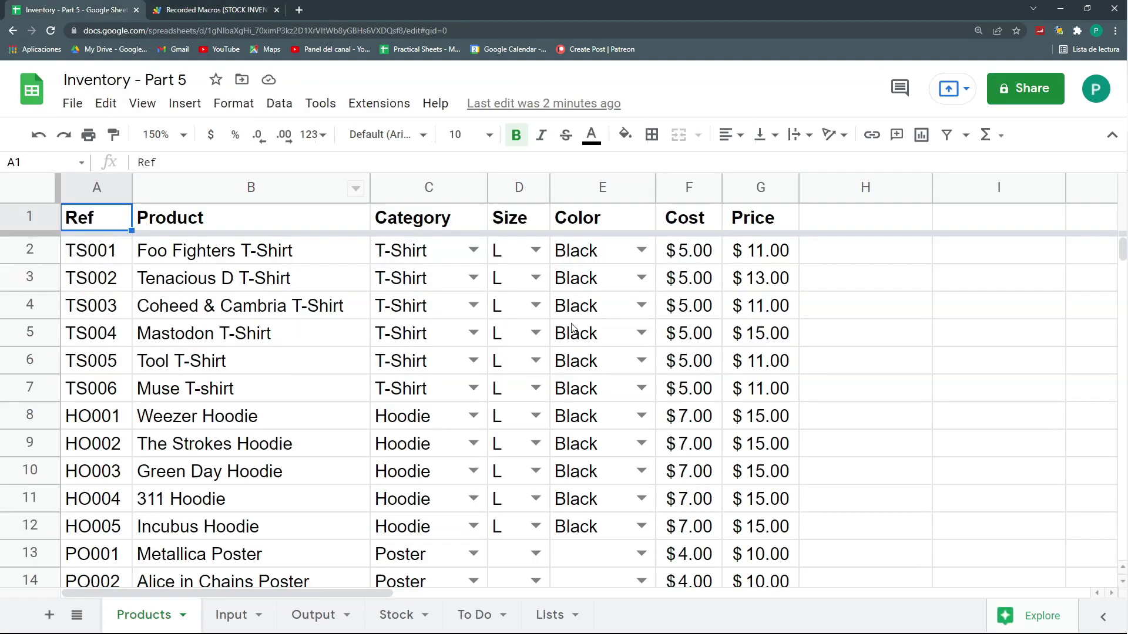
{"action": "left_click", "coordinate": [256, 614]}
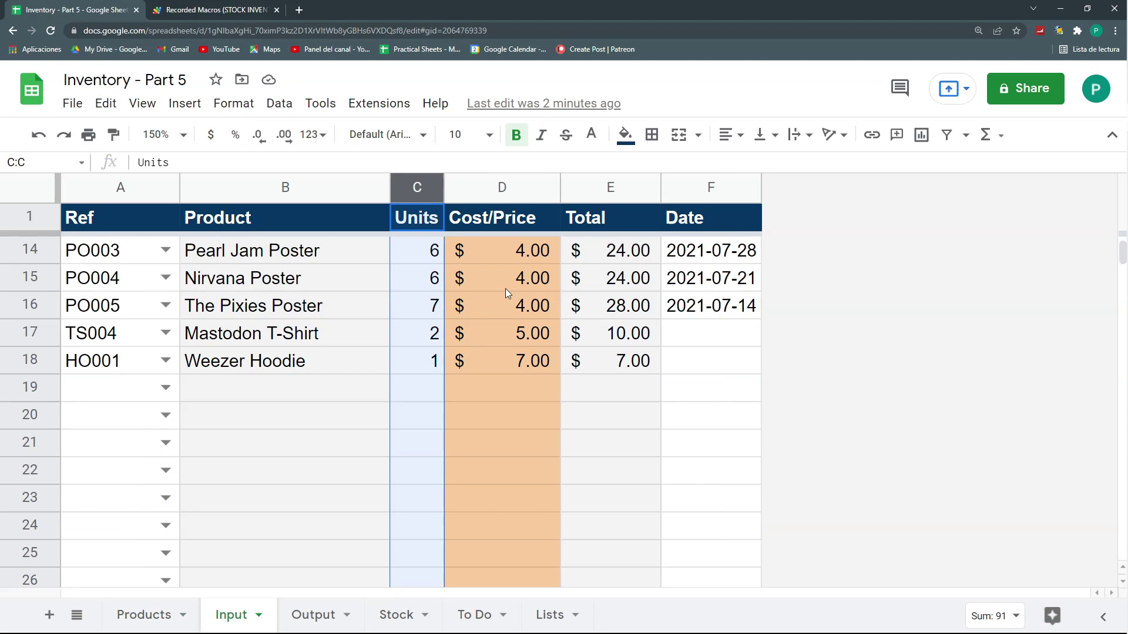
{"action": "left_click", "coordinate": [208, 4]}
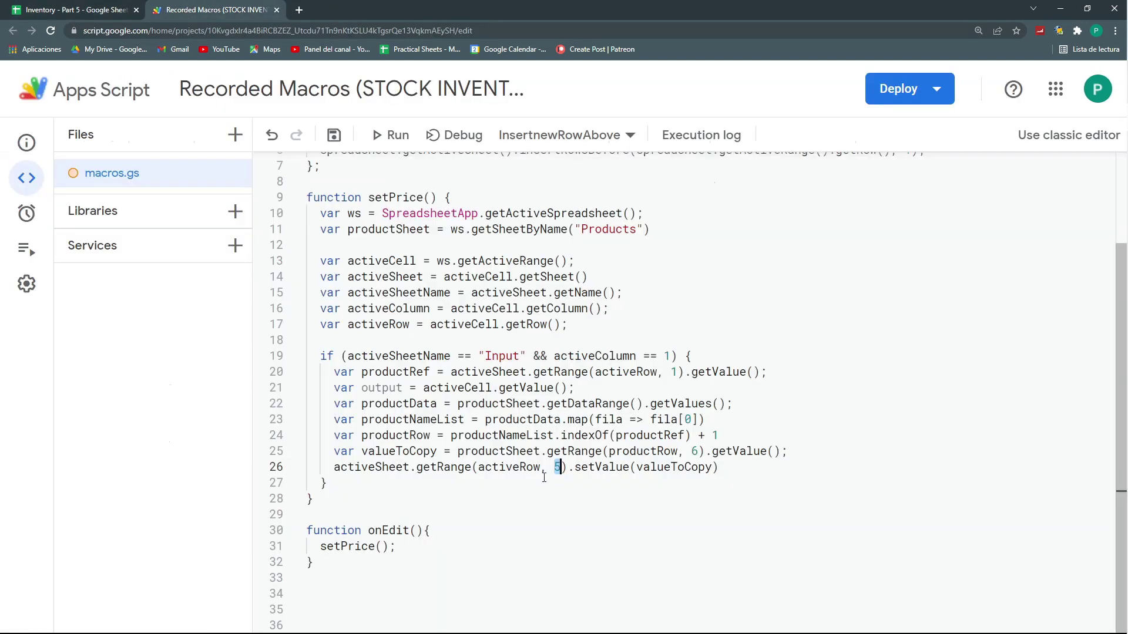
{"action": "type", "text": "4"}
Delete the unused output variable line and select the four product lookup lines.
{"action": "left_click", "coordinate": [498, 451]}
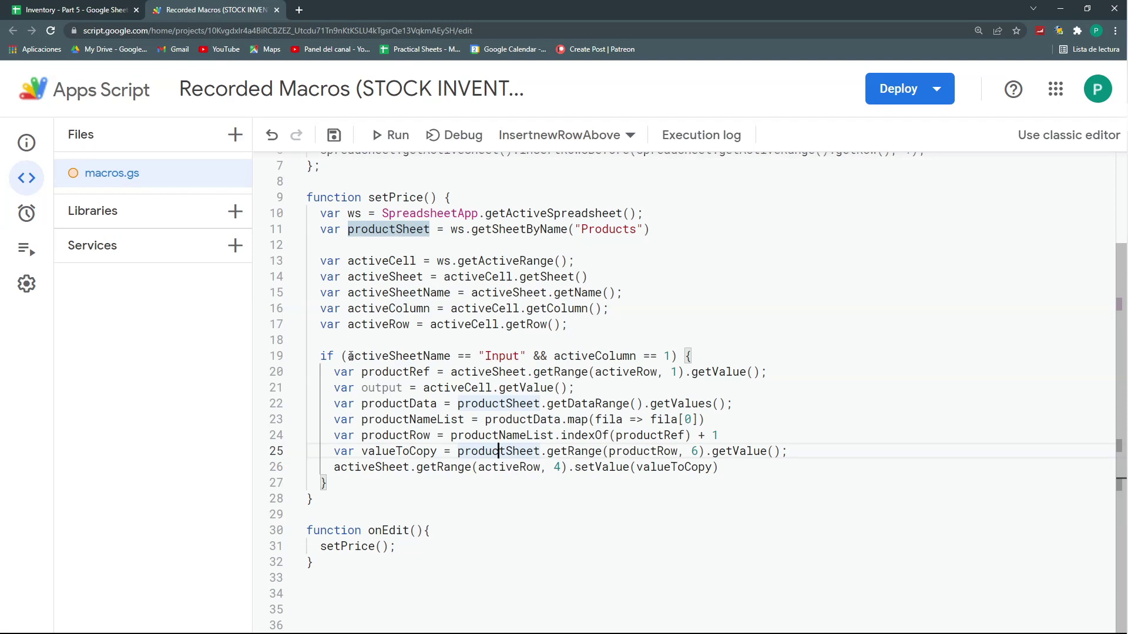
{"action": "left_click_drag", "start_coordinate": [320, 357], "coordinate": [528, 357]}
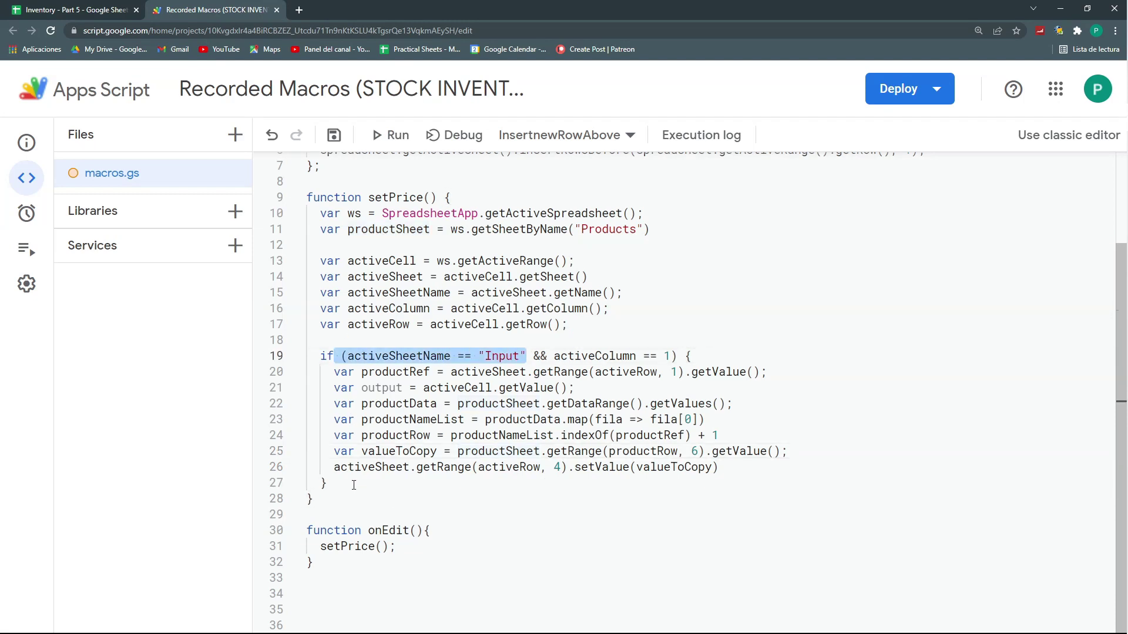
{"action": "left_click_drag", "start_coordinate": [353, 485], "coordinate": [352, 484]}
{"action": "left_click", "coordinate": [368, 451]}
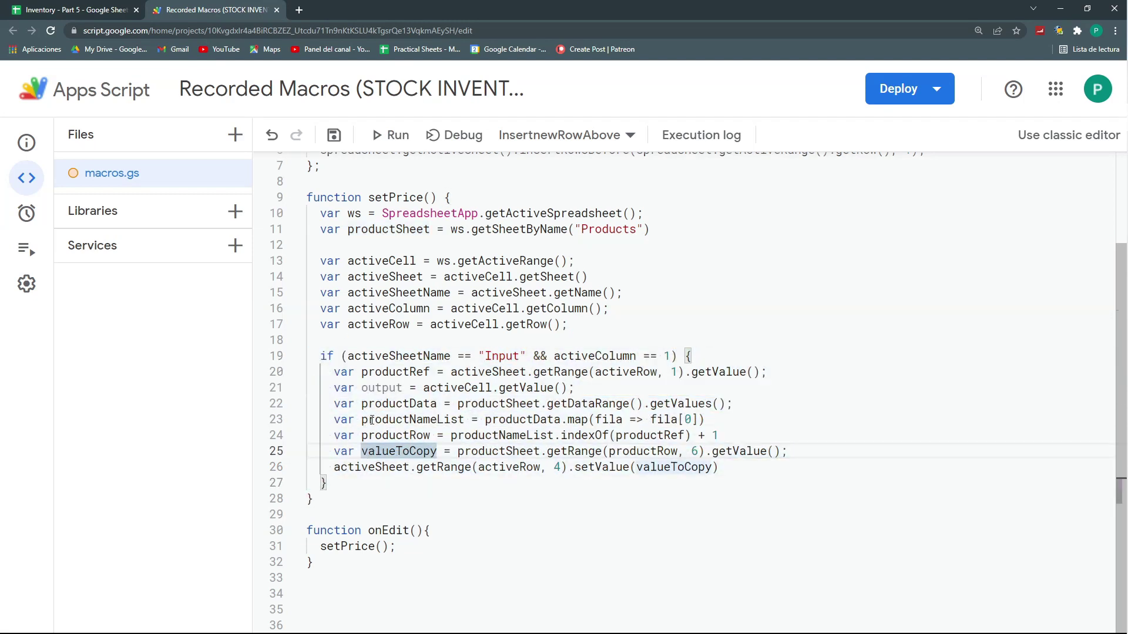
{"action": "left_click_drag", "start_coordinate": [594, 389], "coordinate": [307, 389]}
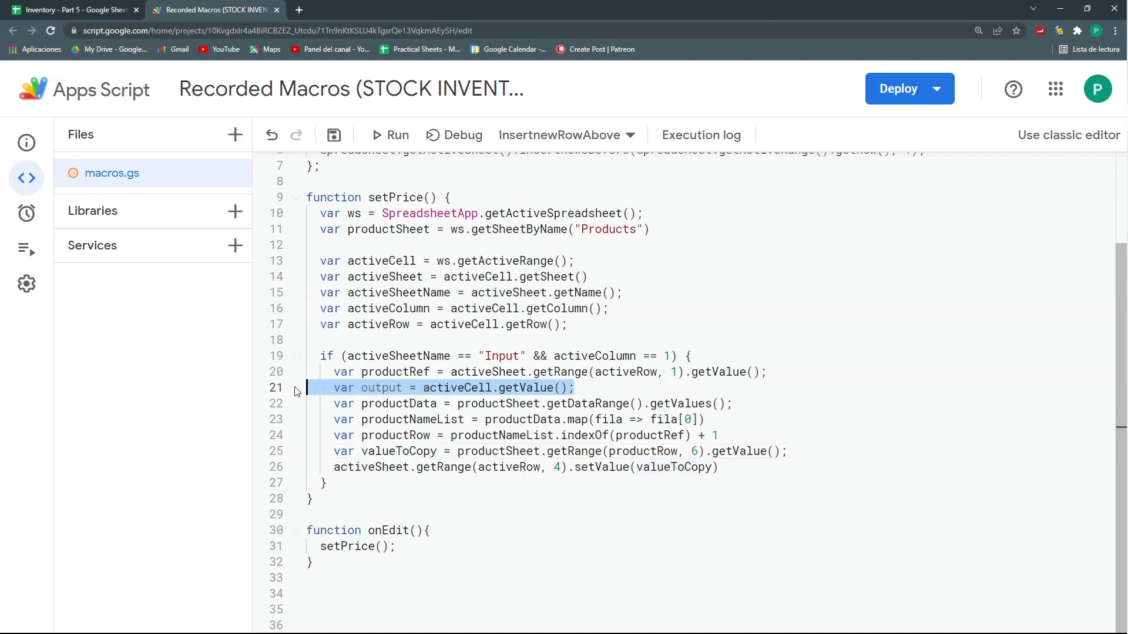
{"action": "key", "text": "BackSpace"}
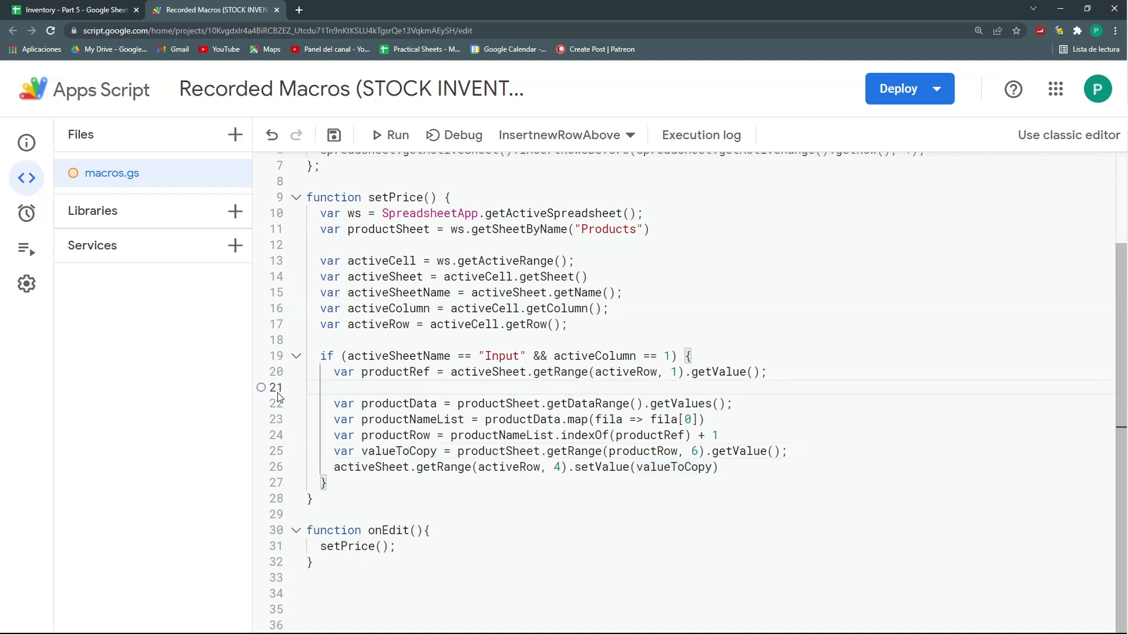
{"action": "key", "text": "BackSpace"}
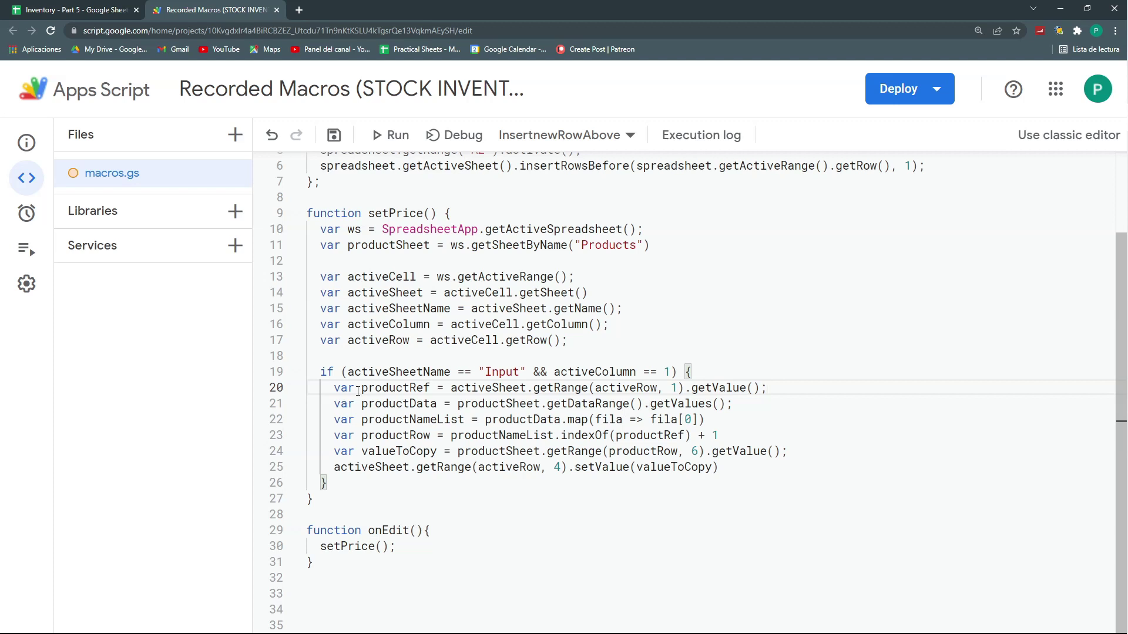
{"action": "left_click_drag", "start_coordinate": [332, 390], "coordinate": [722, 434]}
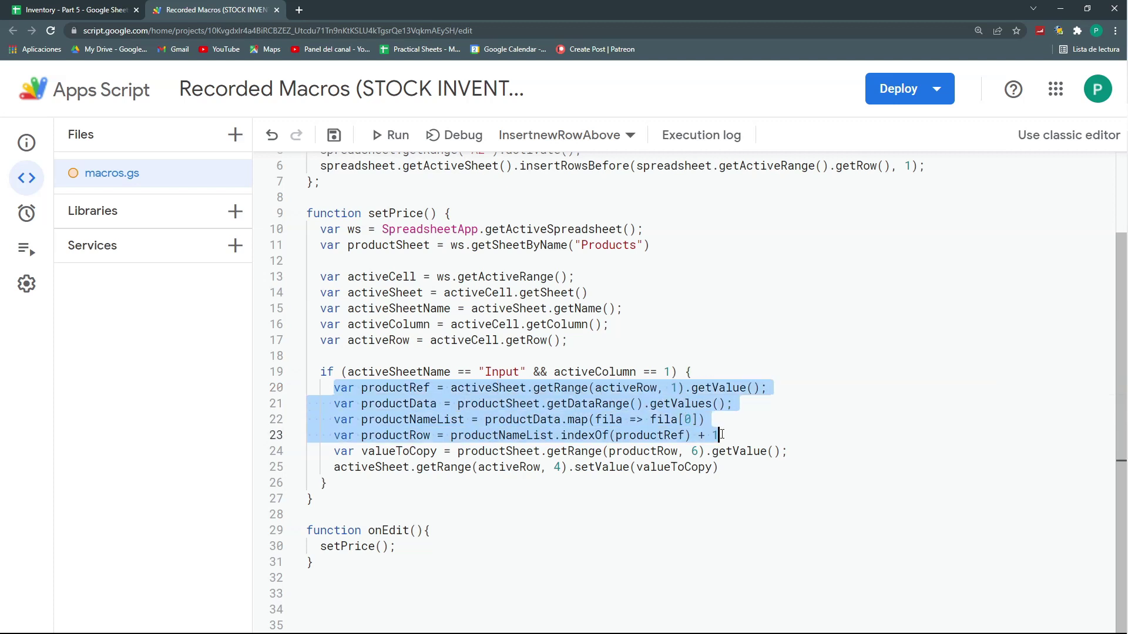
Move the product lookup lines above the if statement.
{"action": "key", "text": "ctrl+x"}
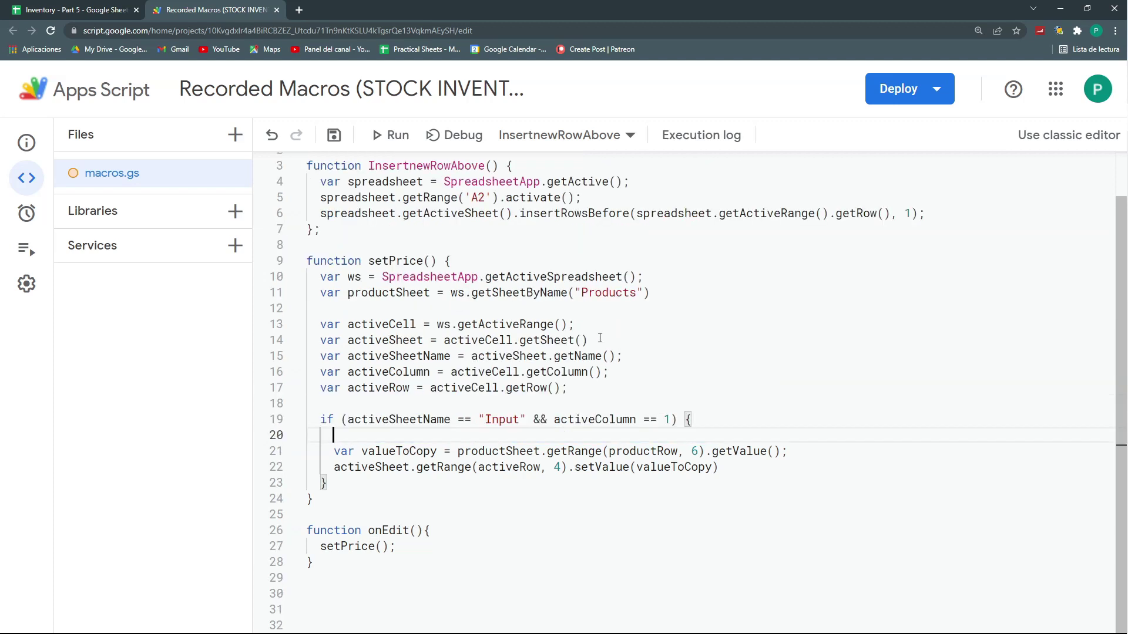
{"action": "left_click", "coordinate": [567, 387]}
{"action": "key", "text": "Return"}
{"action": "key", "text": "ctrl+v"}
Duplicate the if block after its closing brace as an else if branch.
{"action": "left_click_drag", "start_coordinate": [327, 483], "coordinate": [321, 435]}
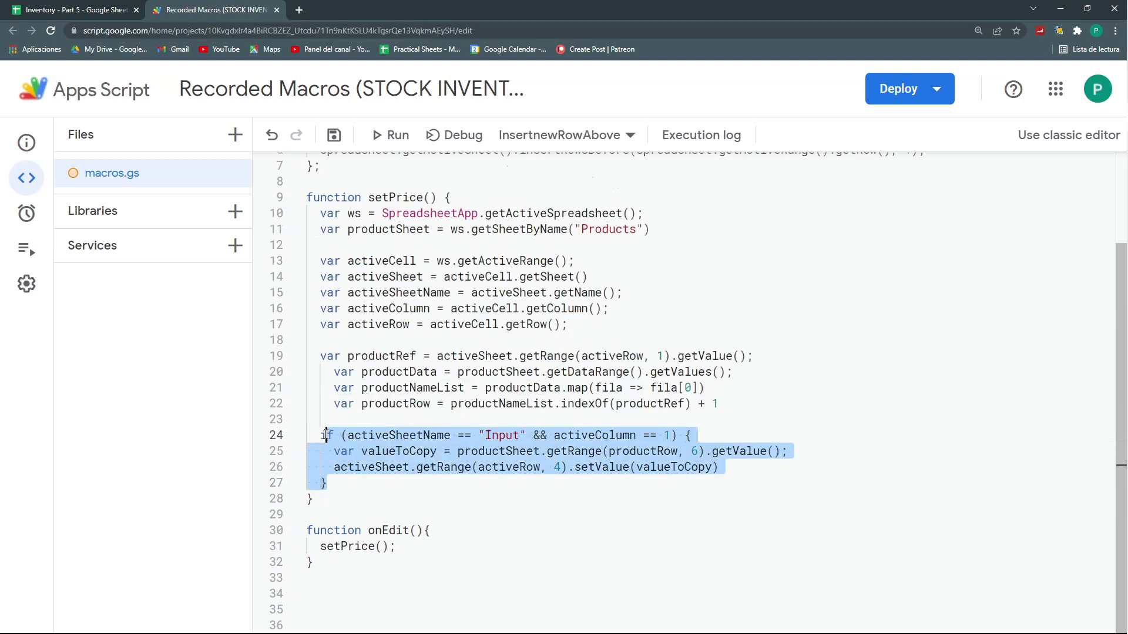
{"action": "key", "text": "ctrl+c"}
{"action": "left_click", "coordinate": [358, 482]}
{"action": "key", "text": "ctrl+v"}
{"action": "left_click", "coordinate": [334, 482]}
{"action": "type", "text": "else"}
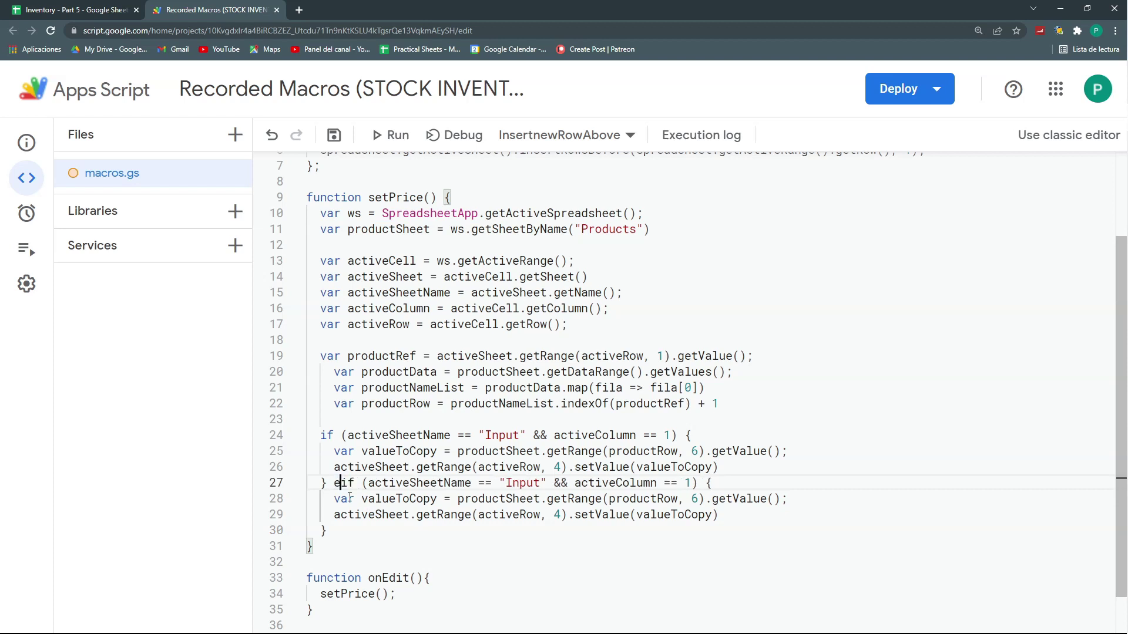
Make the else if branch test the Output sheet and copy source column 7.
{"action": "left_click", "coordinate": [538, 485]}
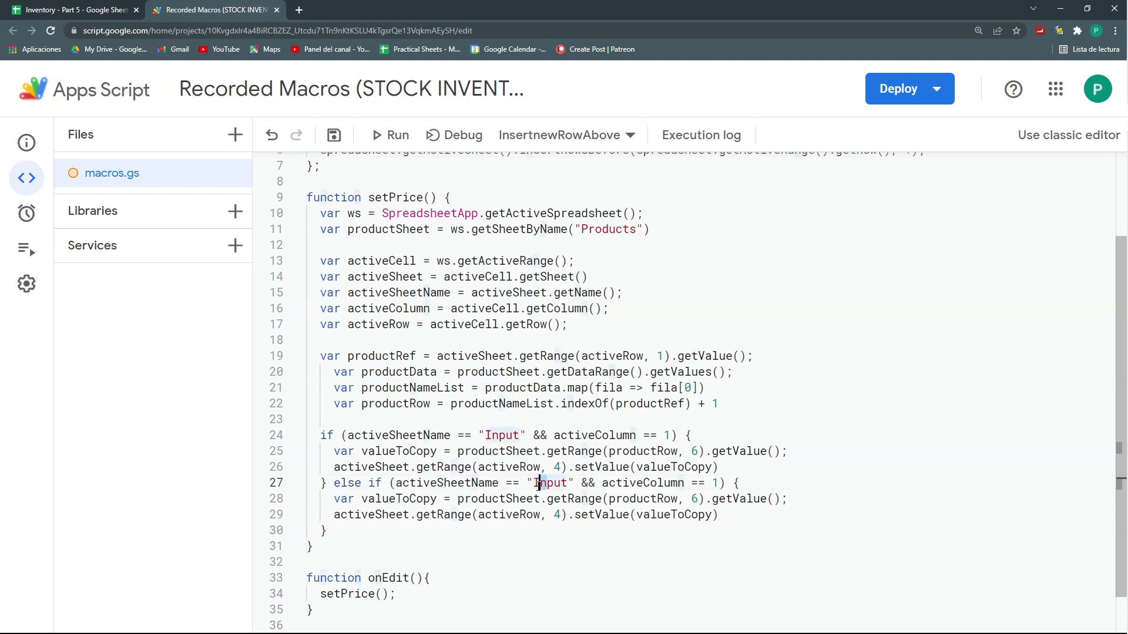
{"action": "key", "text": "Delete"}
{"action": "key", "text": "BackSpace"}
{"action": "type", "text": "Out"}
{"action": "left_click", "coordinate": [693, 499]}
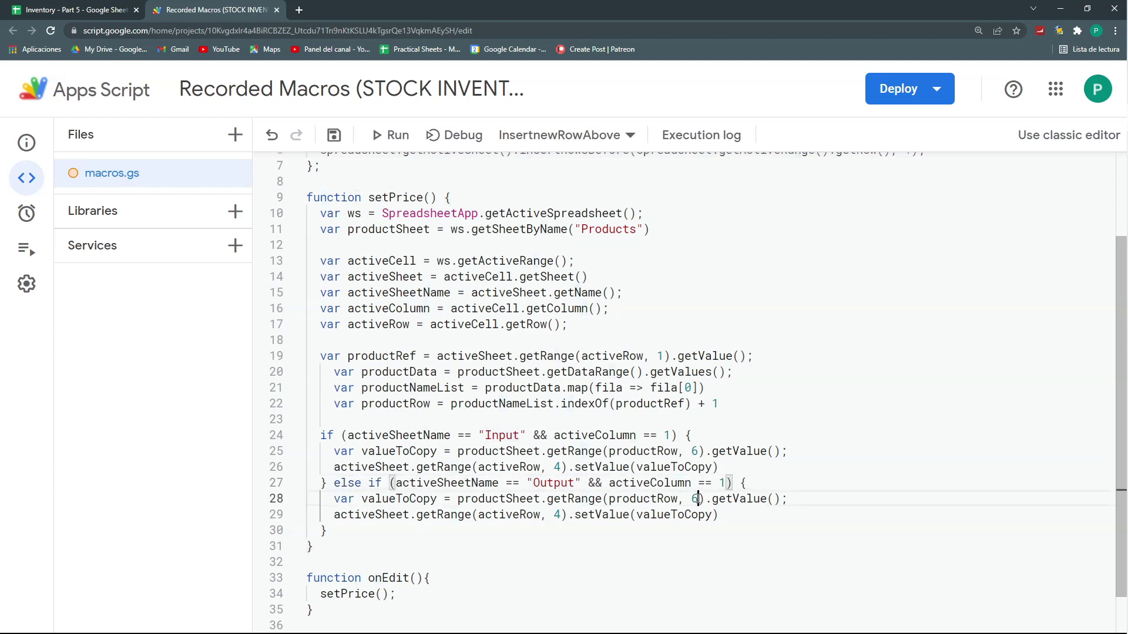
{"action": "type", "text": "7"}
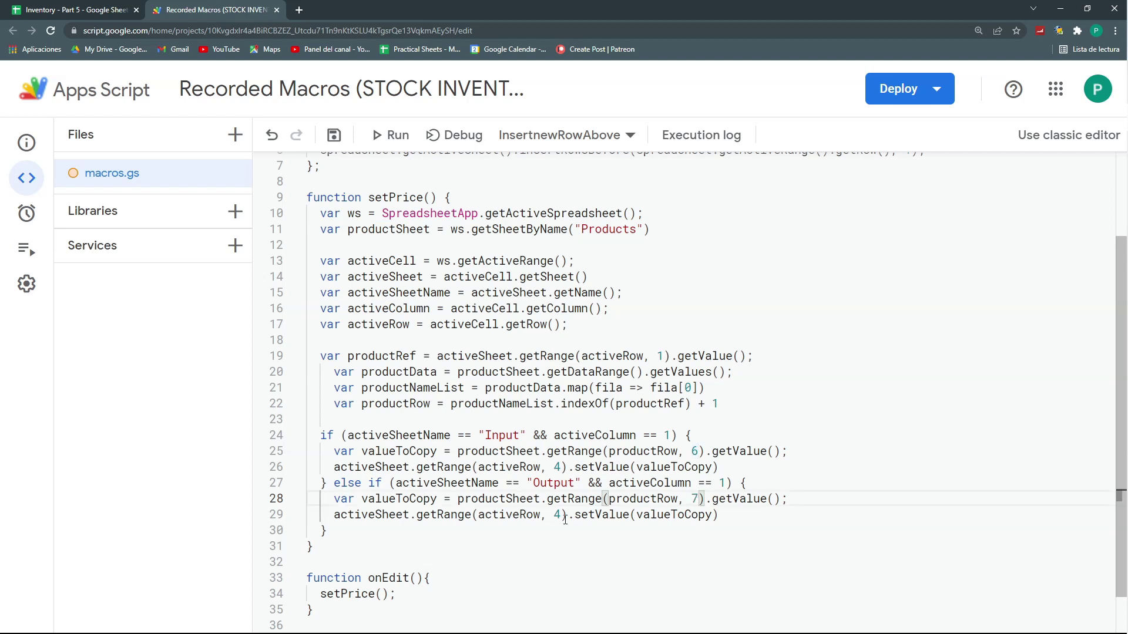
{"action": "double_click", "coordinate": [559, 512]}
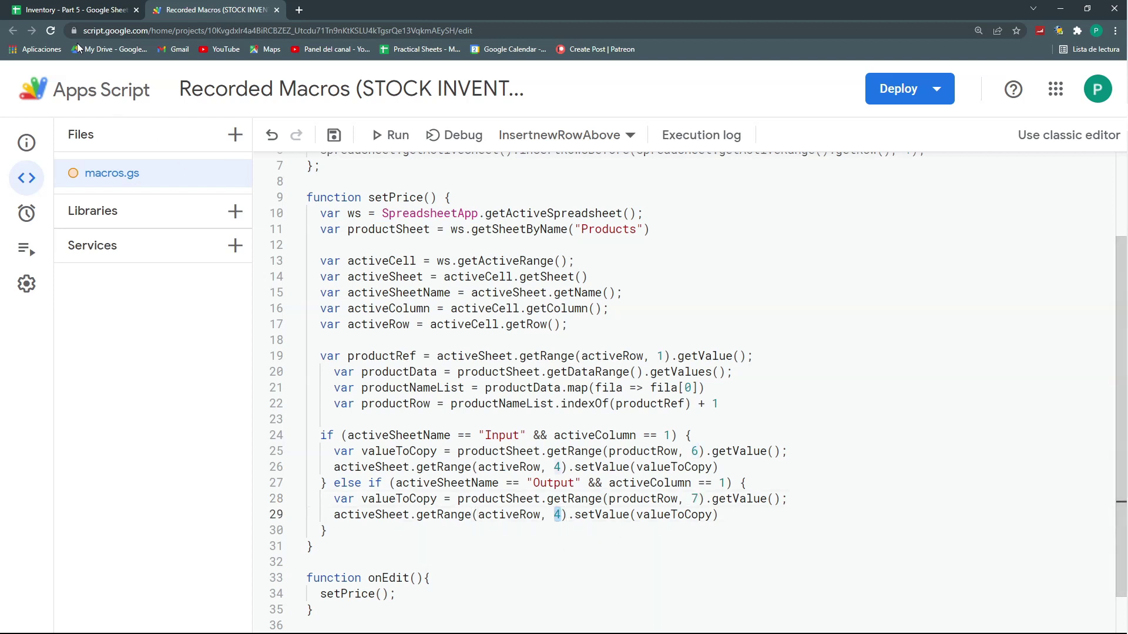
{"action": "left_click", "coordinate": [83, 12]}
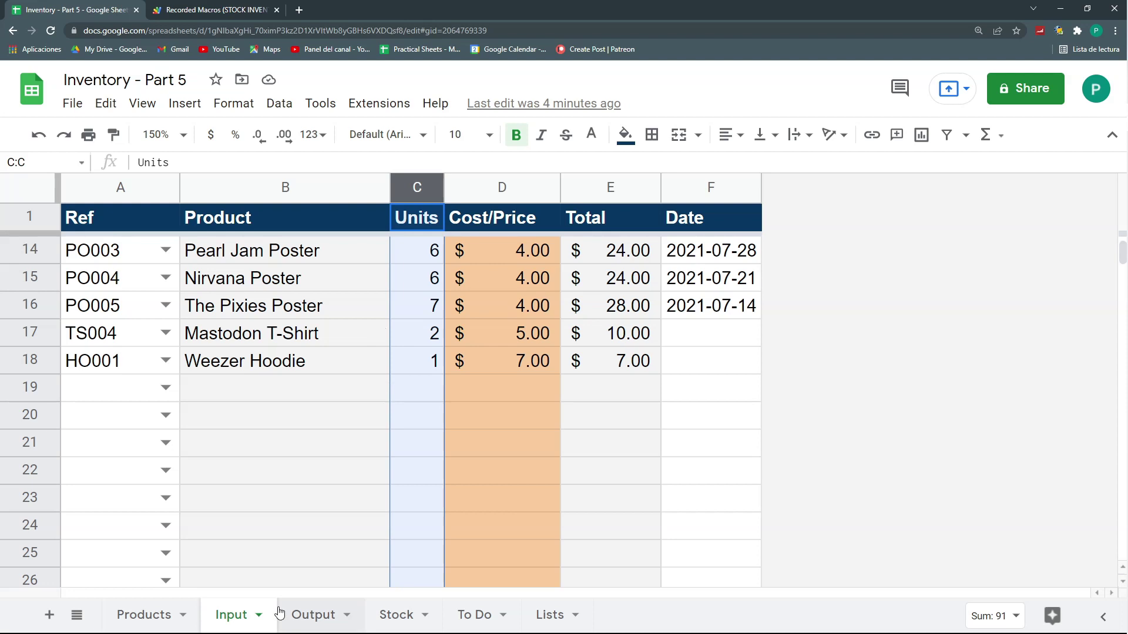
Save the Apps Script project.
{"action": "left_click", "coordinate": [299, 617]}
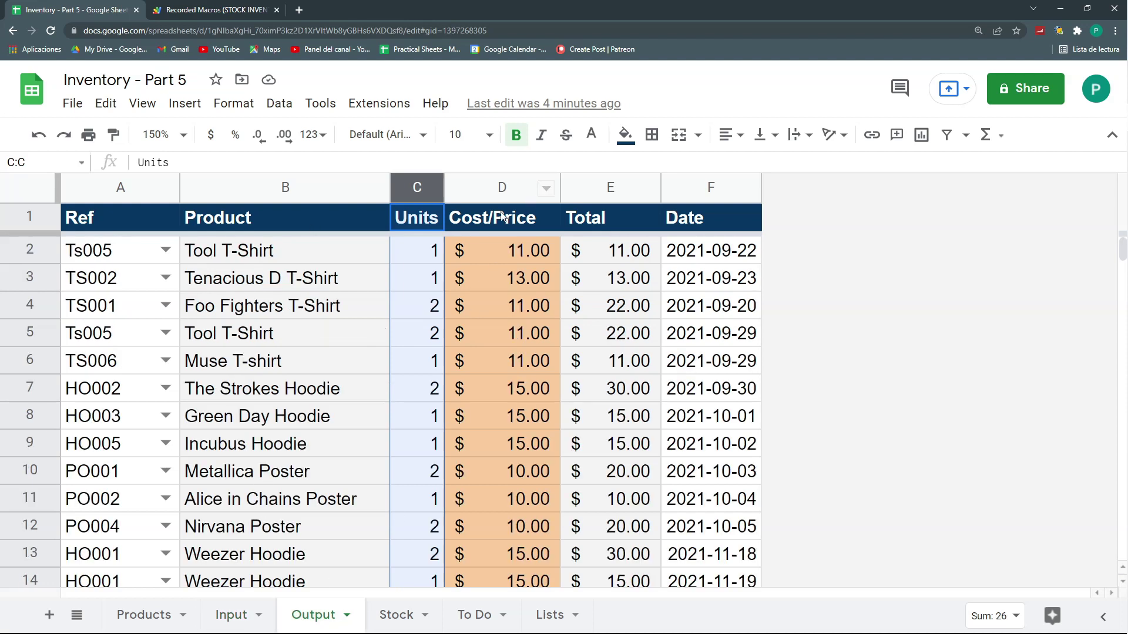
{"action": "left_click", "coordinate": [184, 10]}
{"action": "left_click", "coordinate": [346, 436]}
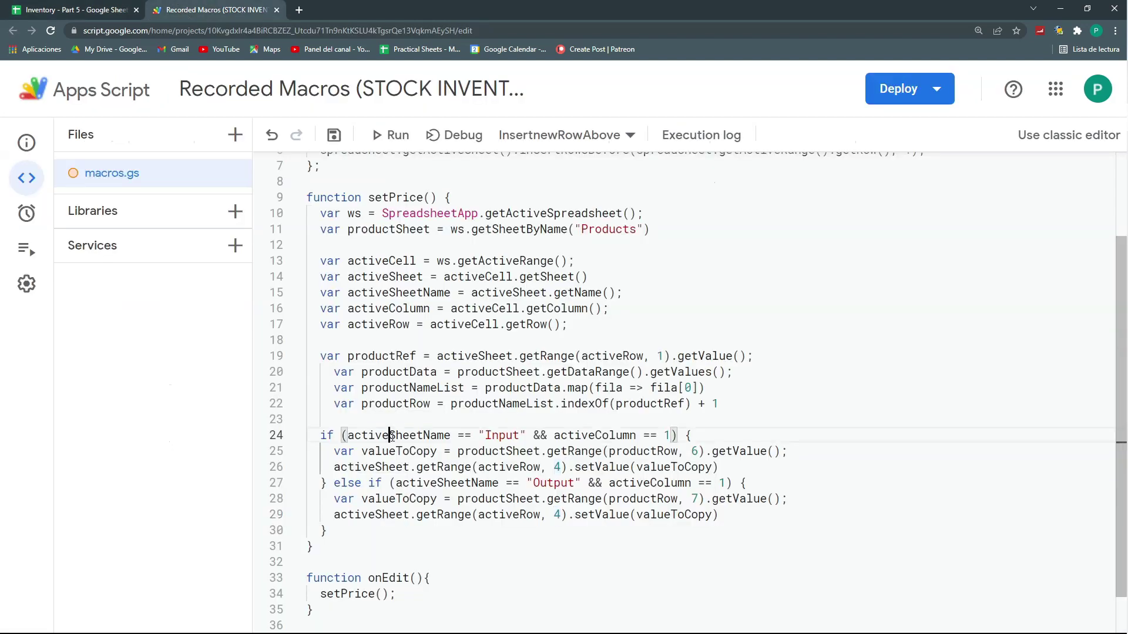
{"action": "left_click", "coordinate": [335, 139]}
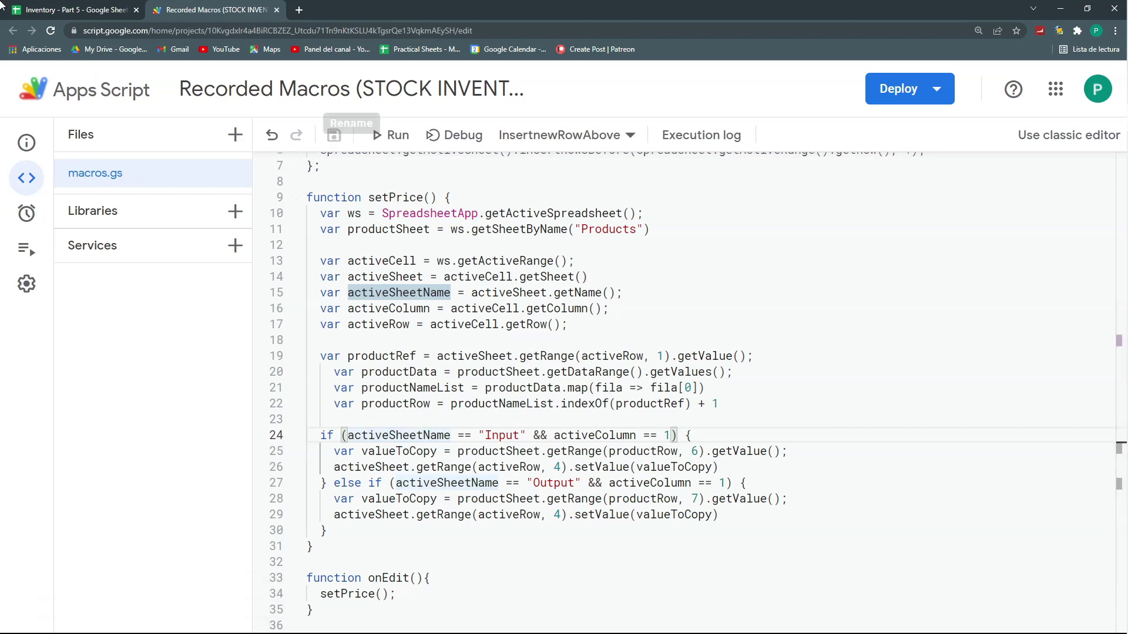
{"action": "left_click", "coordinate": [39, 10]}
Choose TS005 in cell A19 of the Input sheet.
{"action": "scroll", "coordinate": [388, 377], "scroll_direction": "down", "scroll_amount": 3}
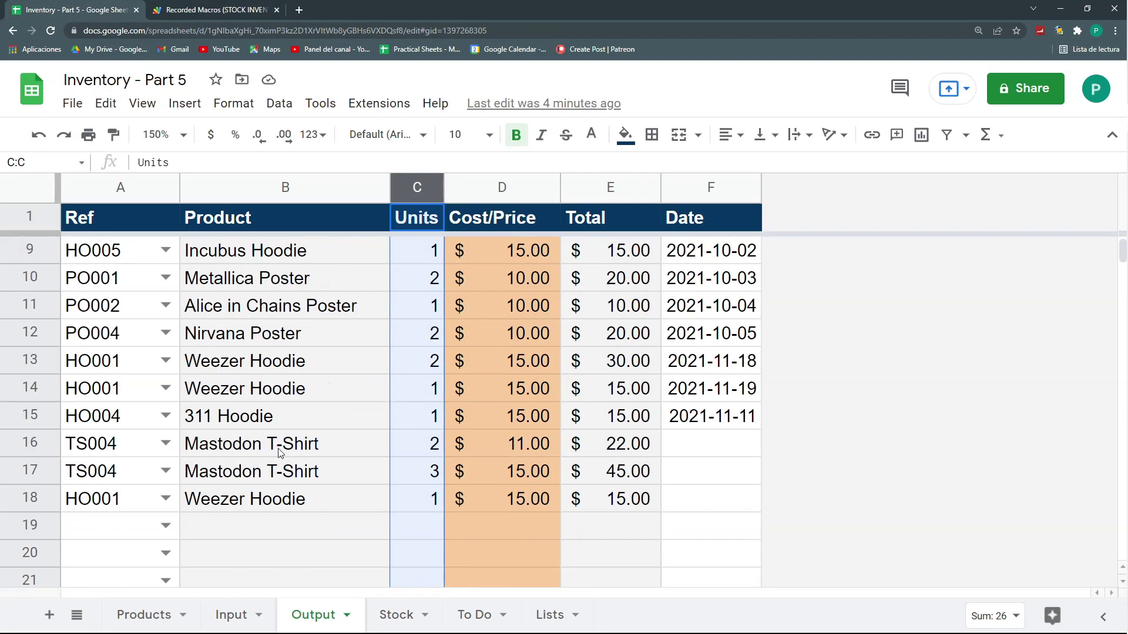
{"action": "left_click", "coordinate": [234, 616]}
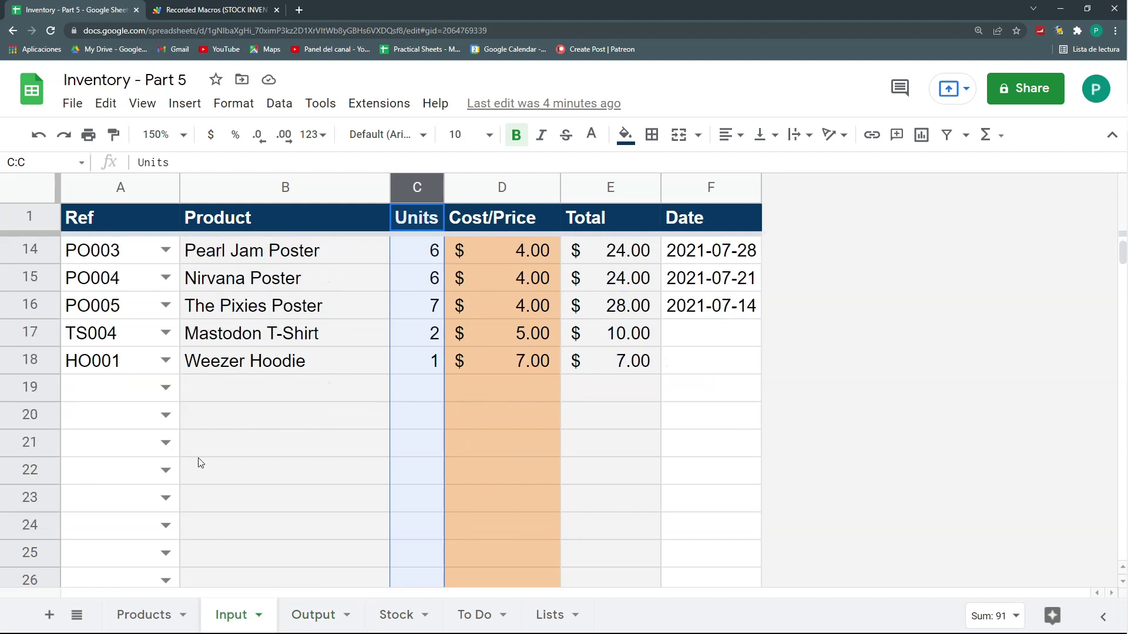
{"action": "left_click", "coordinate": [166, 389]}
{"action": "left_click", "coordinate": [116, 510]}
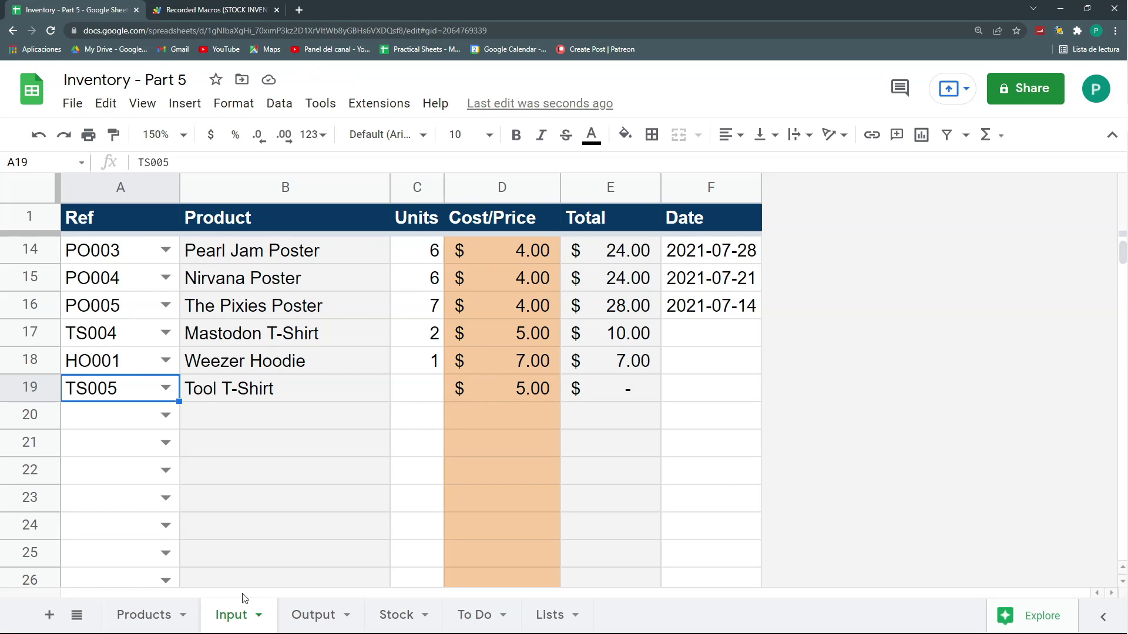
Compare with Products prices and choose TS005 in A19 of the Output sheet.
{"action": "left_click", "coordinate": [150, 619]}
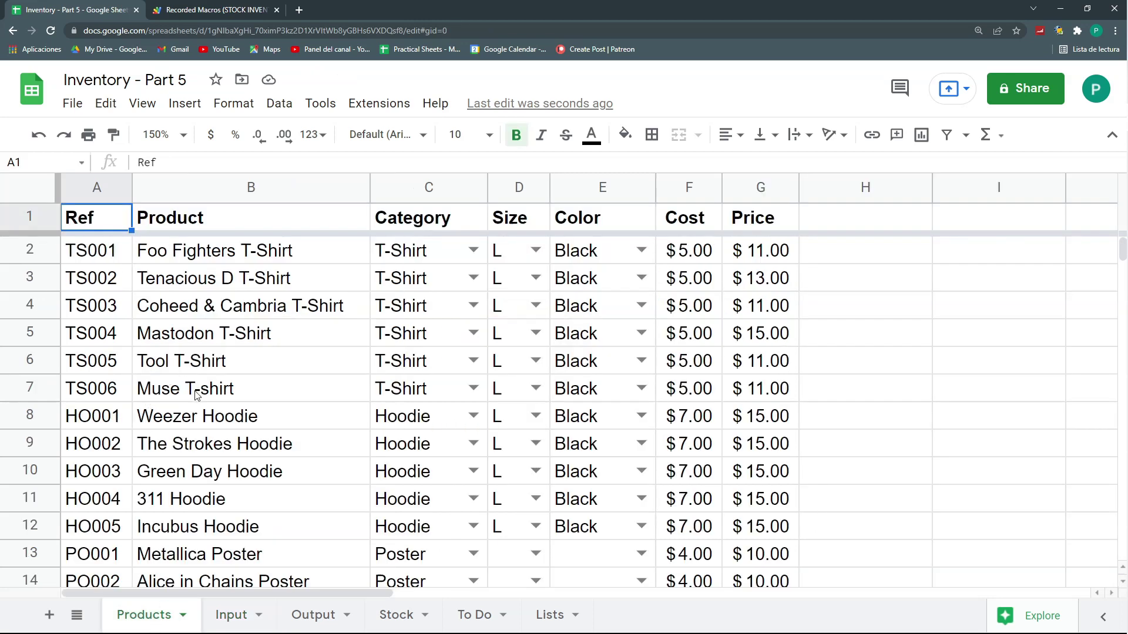
{"action": "left_click", "coordinate": [302, 617]}
{"action": "left_click", "coordinate": [167, 526]}
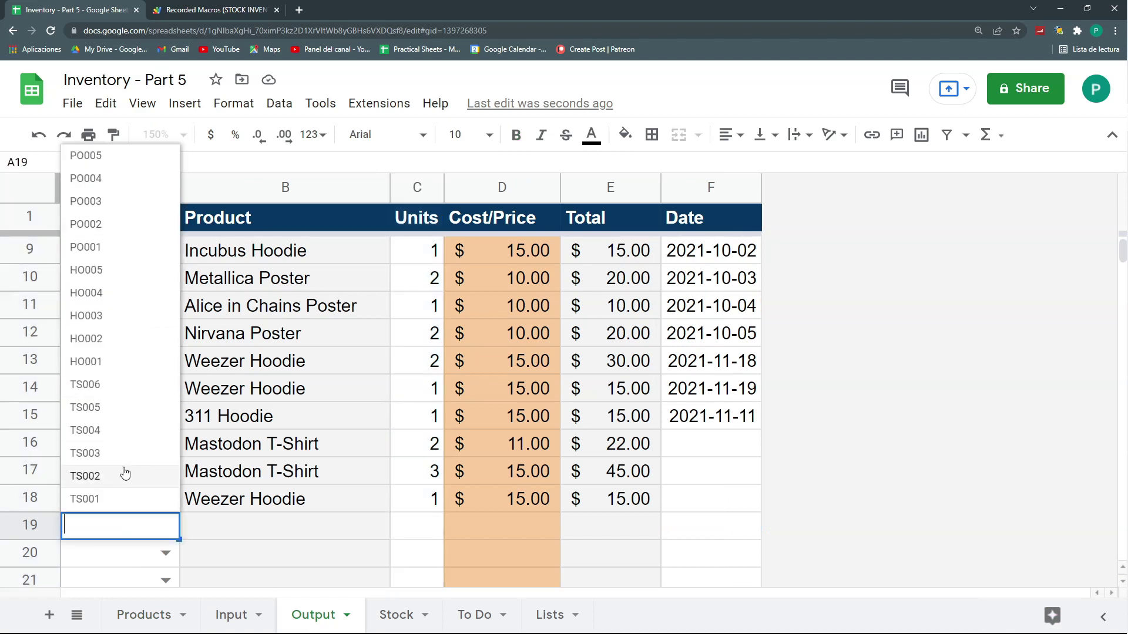
{"action": "left_click", "coordinate": [94, 407]}
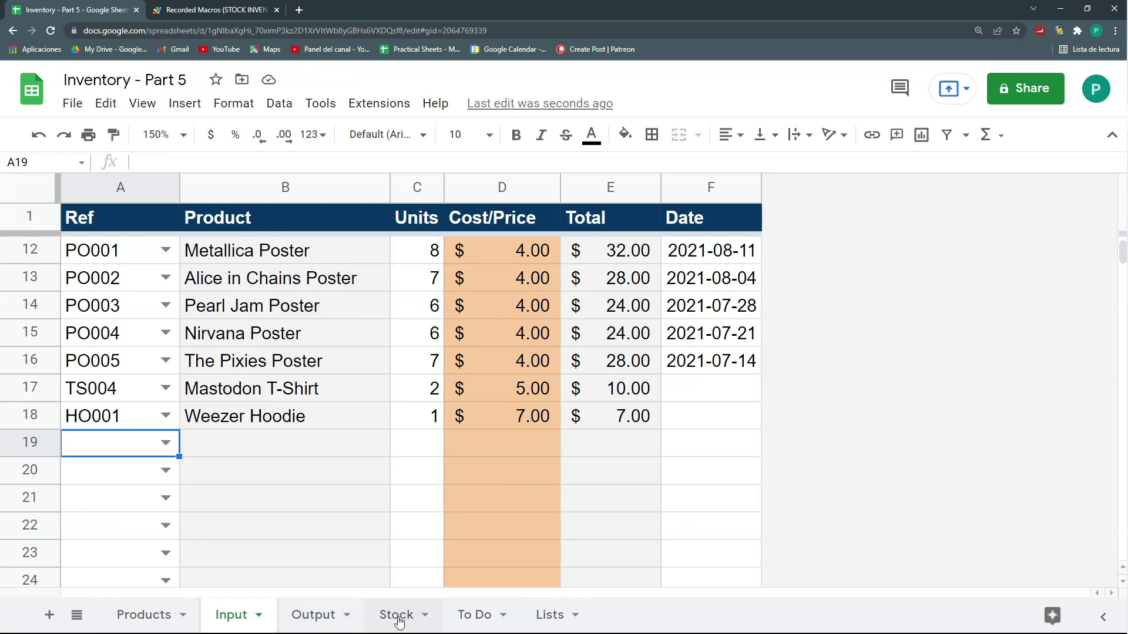
{"action": "left_click", "coordinate": [396, 615]}
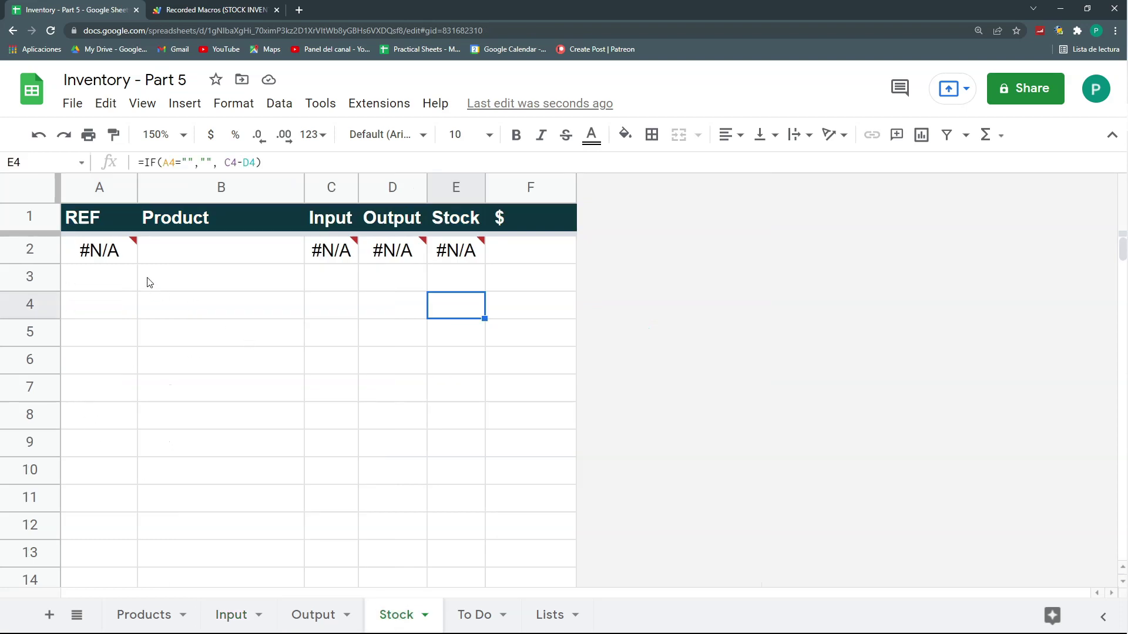
Strip FILTER( and the #REF! condition from Stock A2, leaving =unique(Input!A2:A).
{"action": "left_click", "coordinate": [111, 261]}
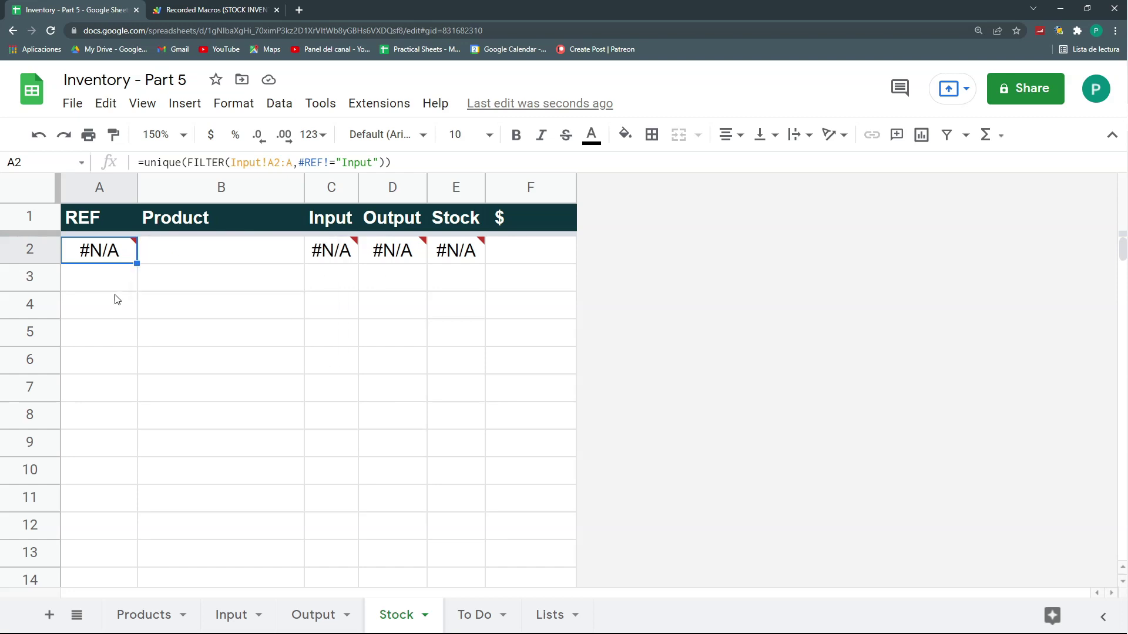
{"action": "double_click", "coordinate": [355, 162]}
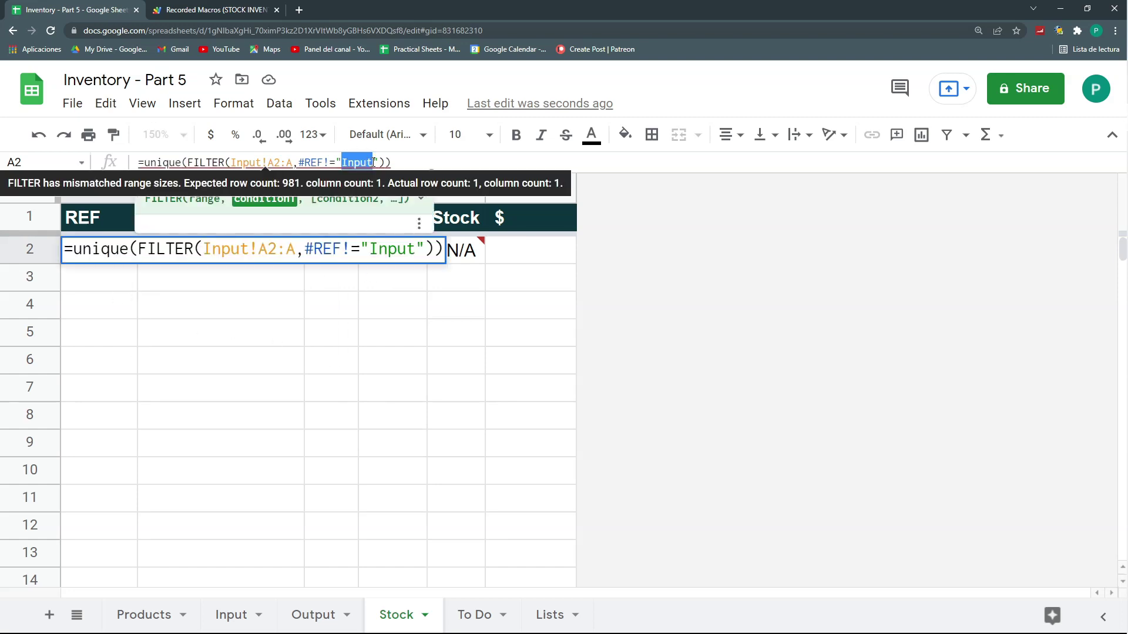
{"action": "key", "text": "Escape"}
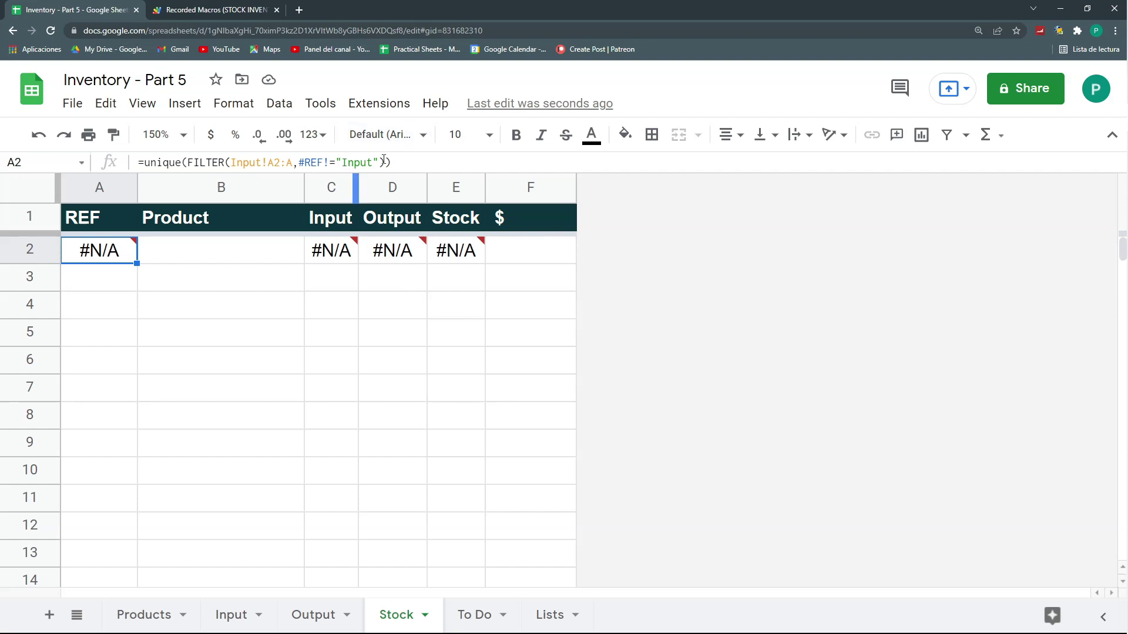
{"action": "left_click", "coordinate": [232, 162]}
{"action": "left_click", "coordinate": [302, 243]}
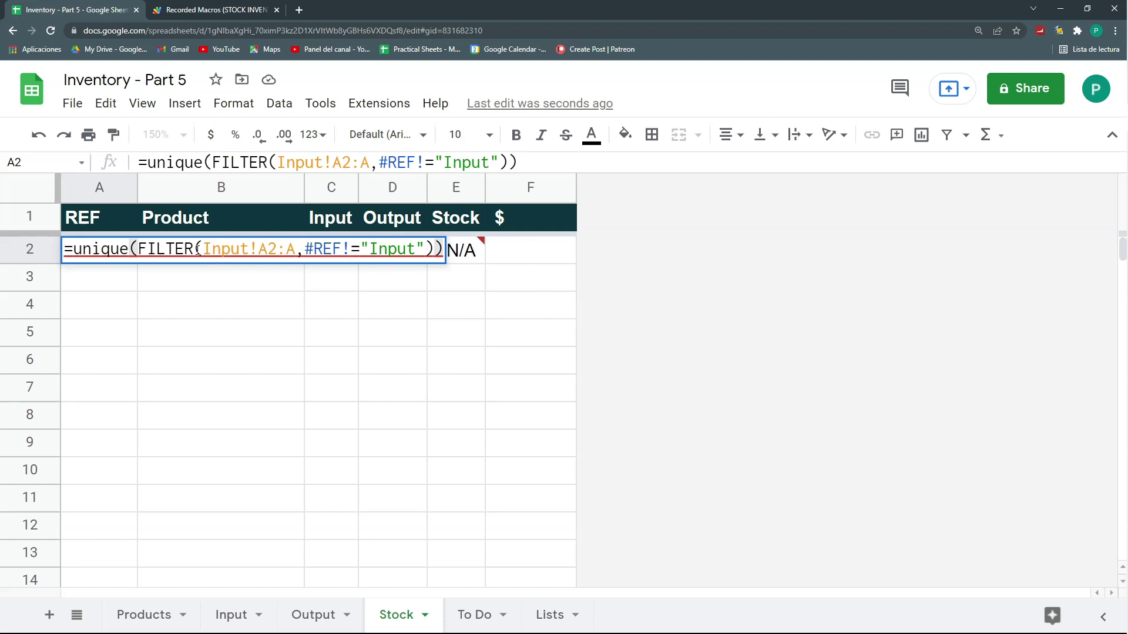
{"action": "left_click_drag", "start_coordinate": [298, 244], "coordinate": [436, 235]}
{"action": "key", "text": "BackSpace"}
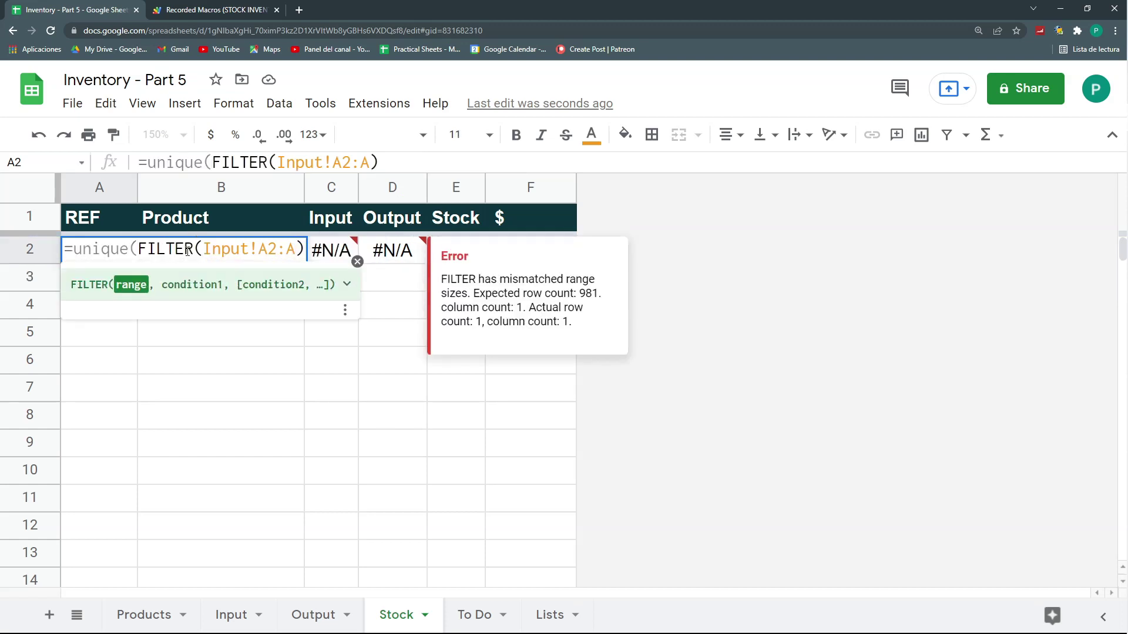
{"action": "left_click_drag", "start_coordinate": [201, 248], "coordinate": [138, 248]}
{"action": "key", "text": "BackSpace"}
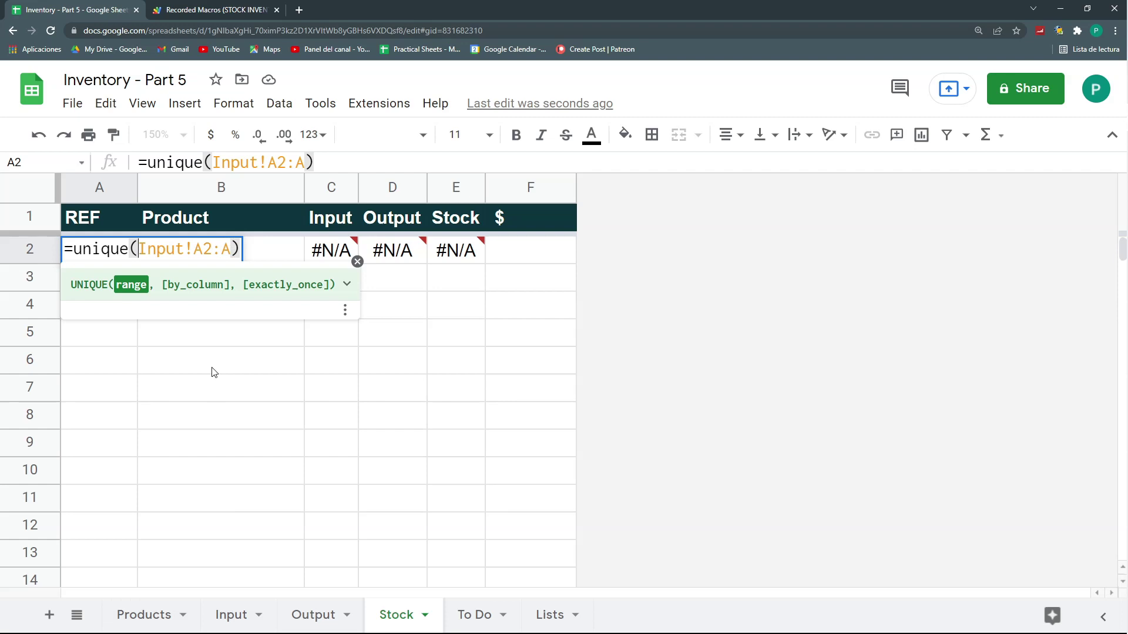
{"action": "key", "text": "Return"}
{"action": "left_click", "coordinate": [110, 253]}
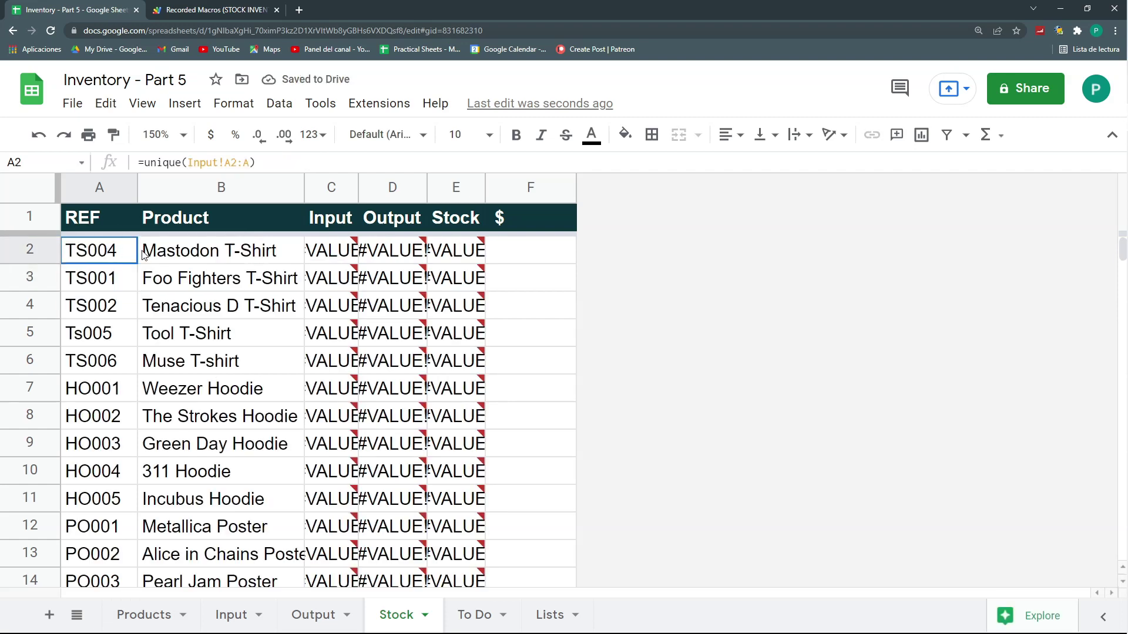
Auto-fit the widths of columns C to E on the Stock sheet.
{"action": "key", "text": "shift+Right"}
{"action": "key", "text": "shift+Down"}
{"action": "key", "text": "shift+Down"}
{"action": "key", "text": "shift+Down"}
{"action": "key", "text": "shift+Down"}
{"action": "key", "text": "shift+Down"}
{"action": "key", "text": "shift+Down"}
{"action": "key", "text": "shift+Down"}
{"action": "key", "text": "shift+Down"}
{"action": "key", "text": "shift+Down"}
{"action": "left_click_drag", "start_coordinate": [322, 188], "coordinate": [450, 187]}
{"action": "double_click", "coordinate": [424, 187]}
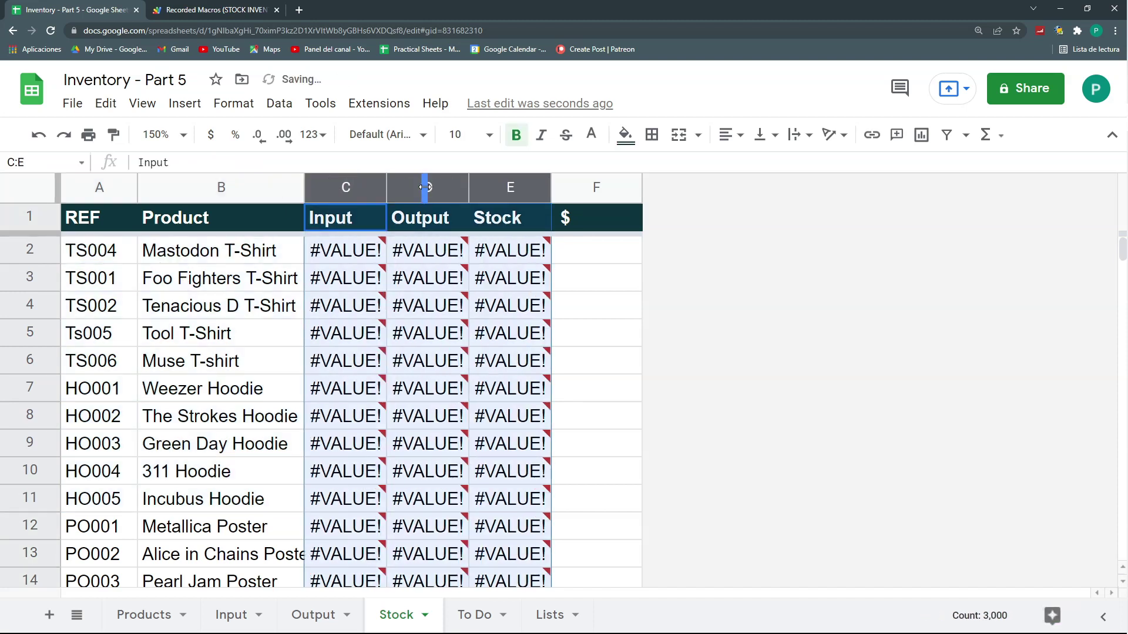
Delete ,#REF!,"Input" from C2's SUMIFS so Mastodon T-Shirt's Input shows 7.
{"action": "left_click", "coordinate": [347, 251]}
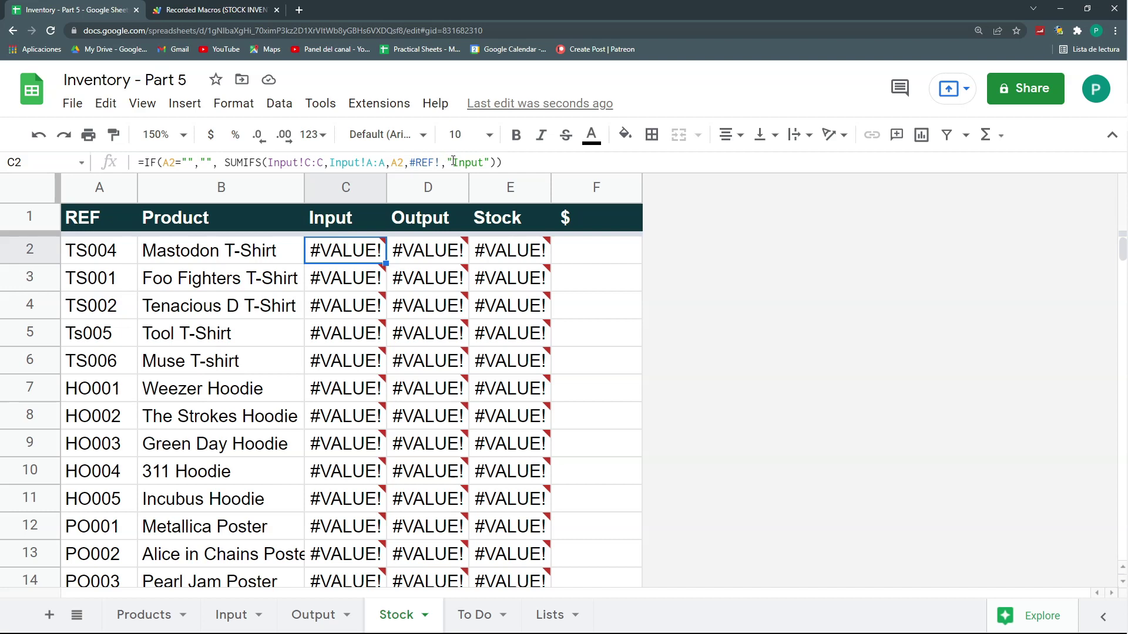
{"action": "left_click_drag", "start_coordinate": [448, 162], "coordinate": [489, 162]}
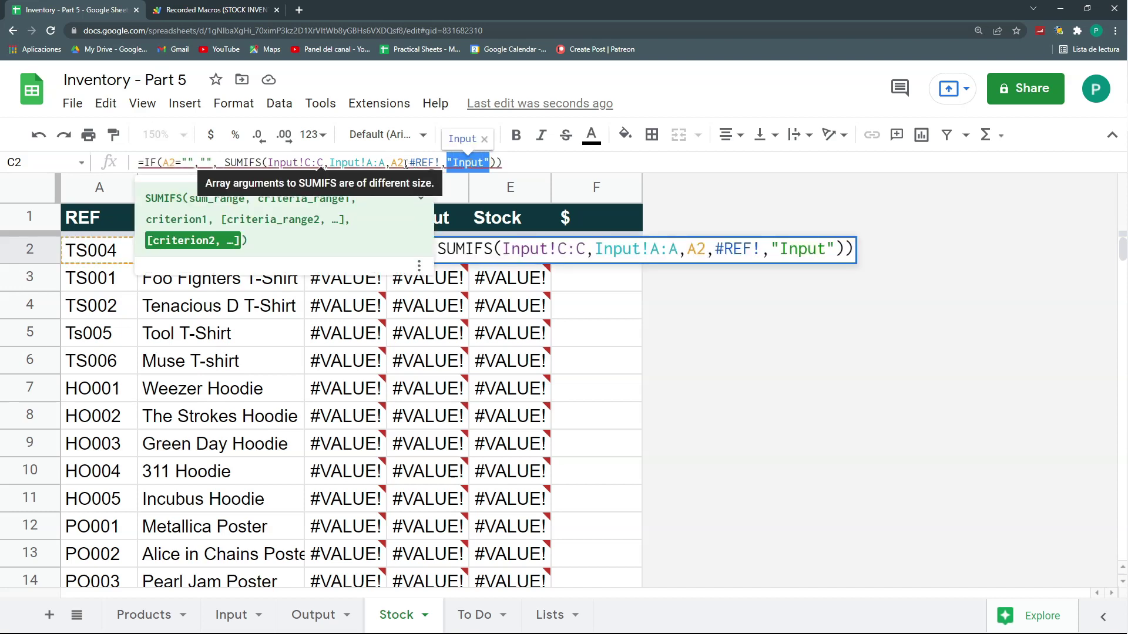
{"action": "left_click_drag", "start_coordinate": [404, 162], "coordinate": [424, 163]}
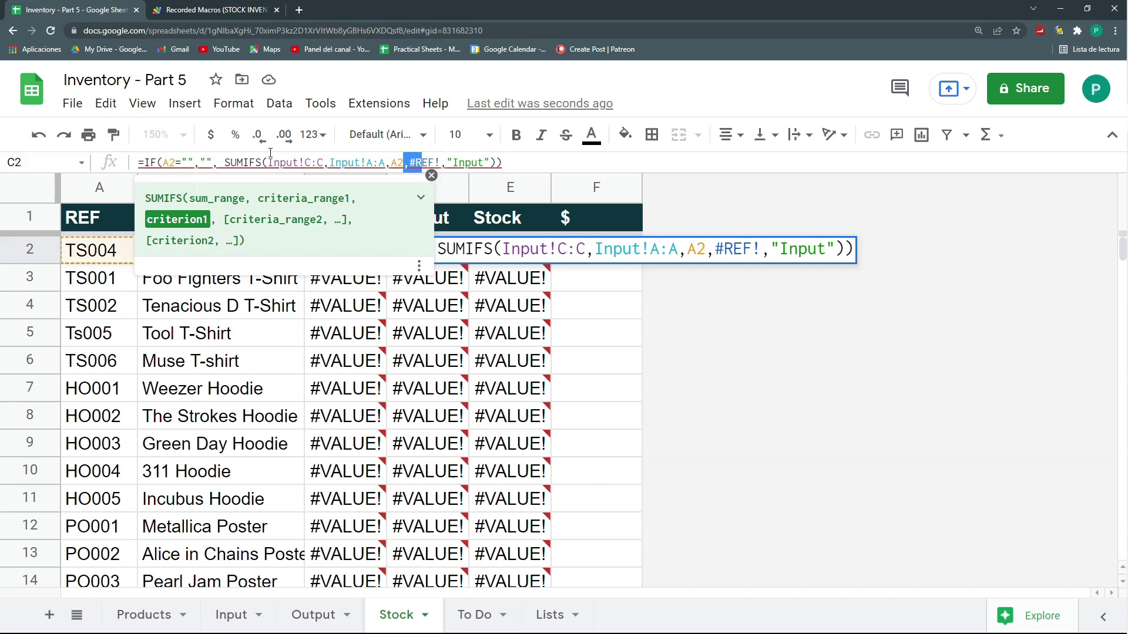
{"action": "left_click", "coordinate": [408, 162]}
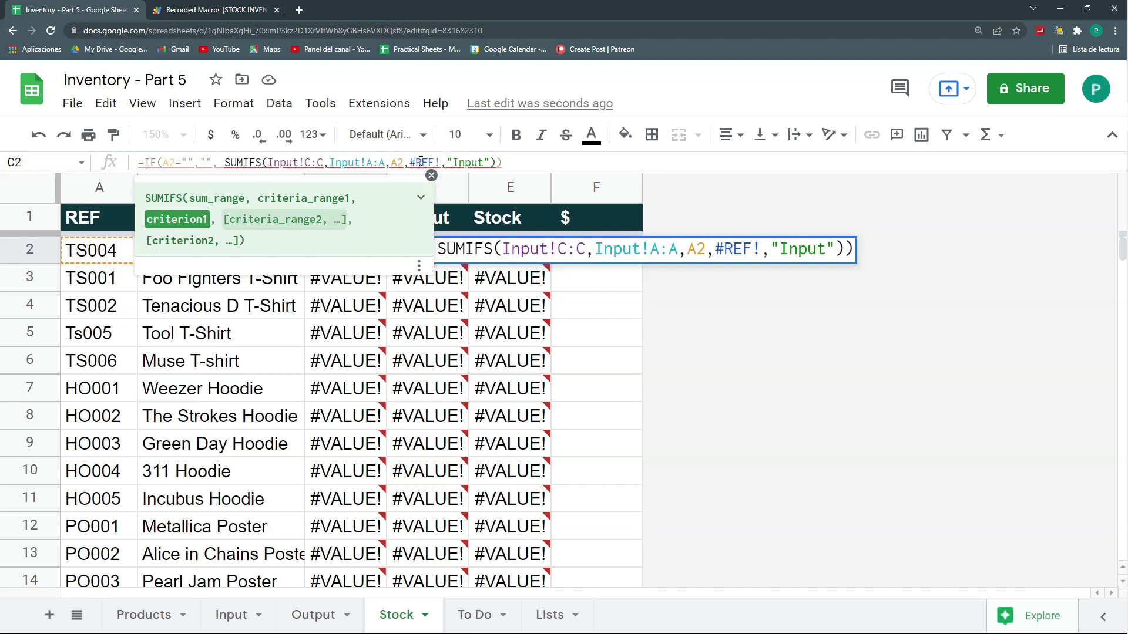
{"action": "left_click_drag", "start_coordinate": [405, 163], "coordinate": [492, 162]}
{"action": "key", "text": "BackSpace"}
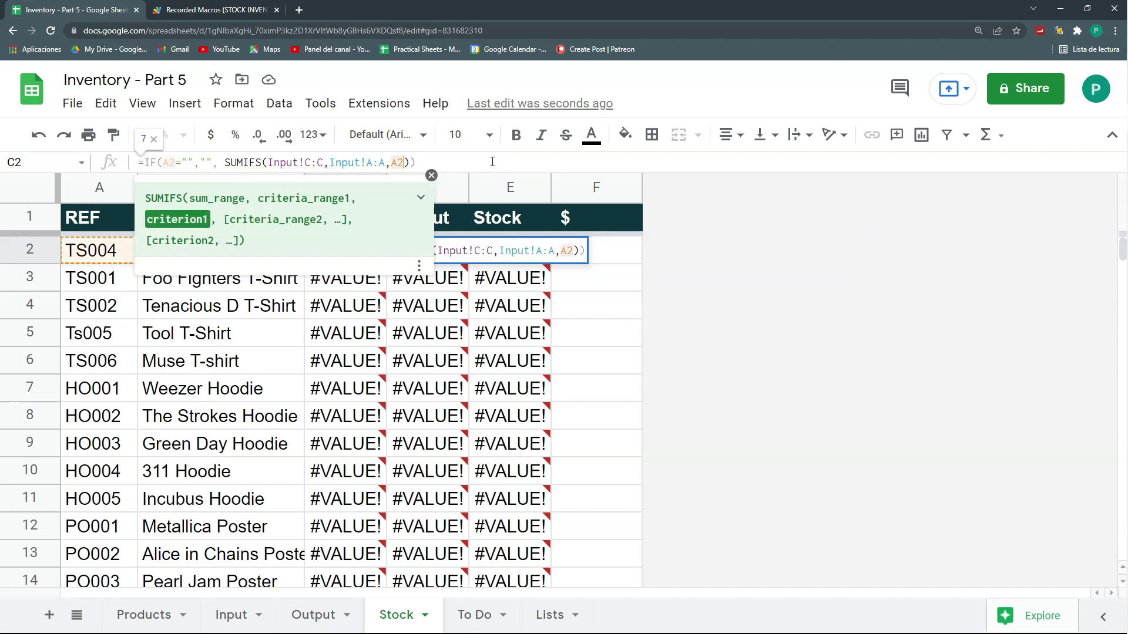
{"action": "key", "text": "Return"}
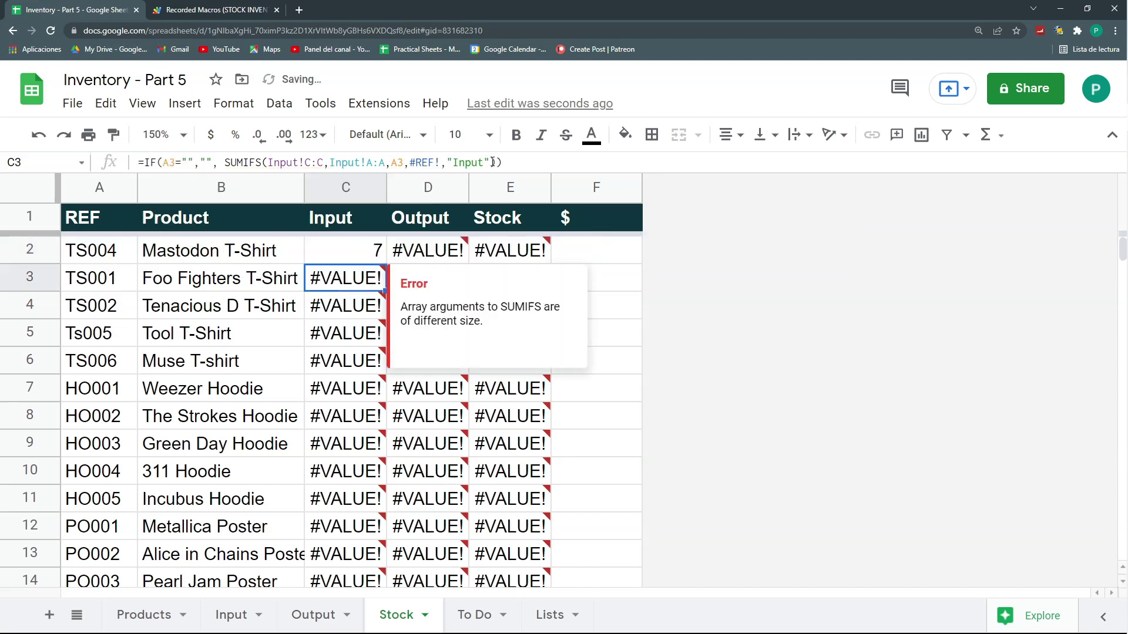
Rewrite D2 to SUMIFS Output!C:C by Output!A:A, dropping the #REF!,"Output" criteria.
{"action": "left_click", "coordinate": [427, 251]}
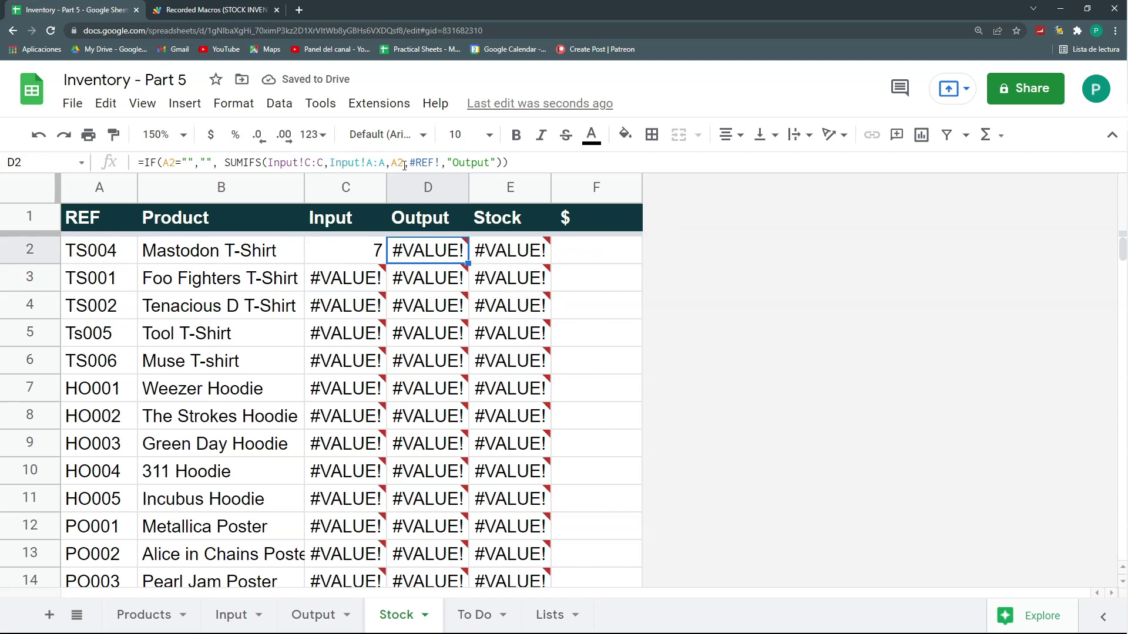
{"action": "left_click_drag", "start_coordinate": [404, 163], "coordinate": [497, 160]}
{"action": "key", "text": "BackSpace"}
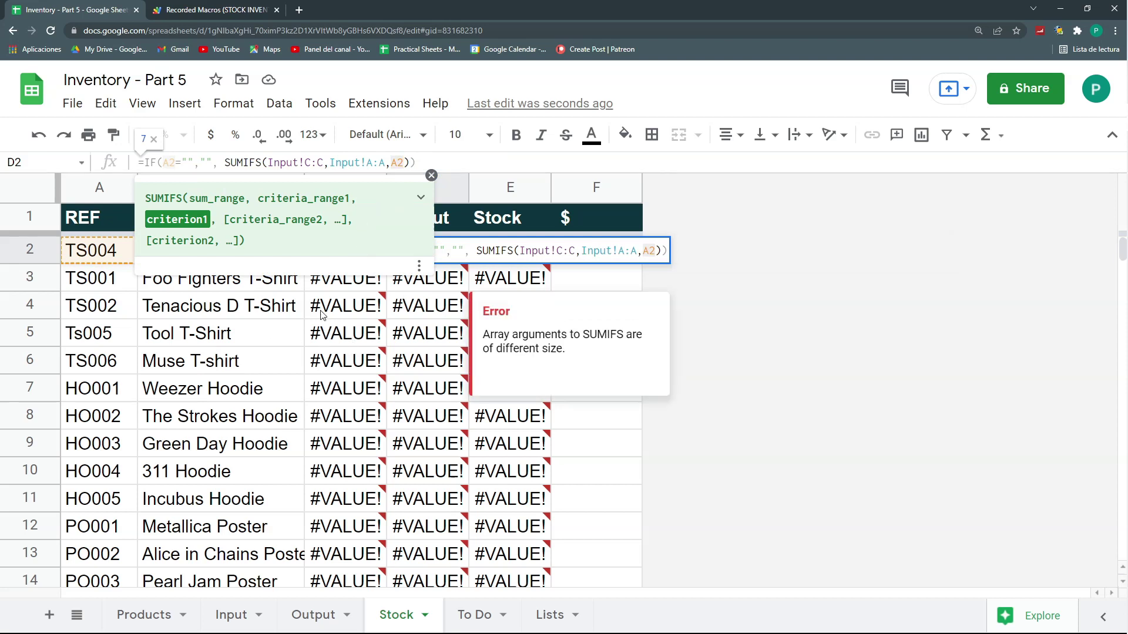
{"action": "left_click", "coordinate": [431, 175]}
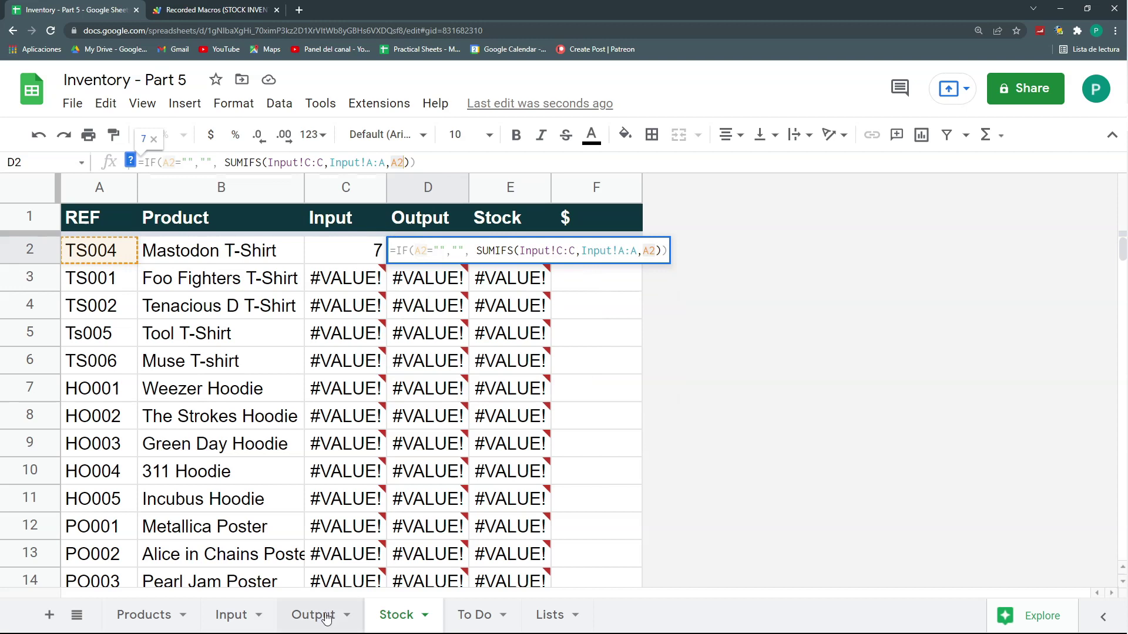
{"action": "left_click", "coordinate": [267, 162]}
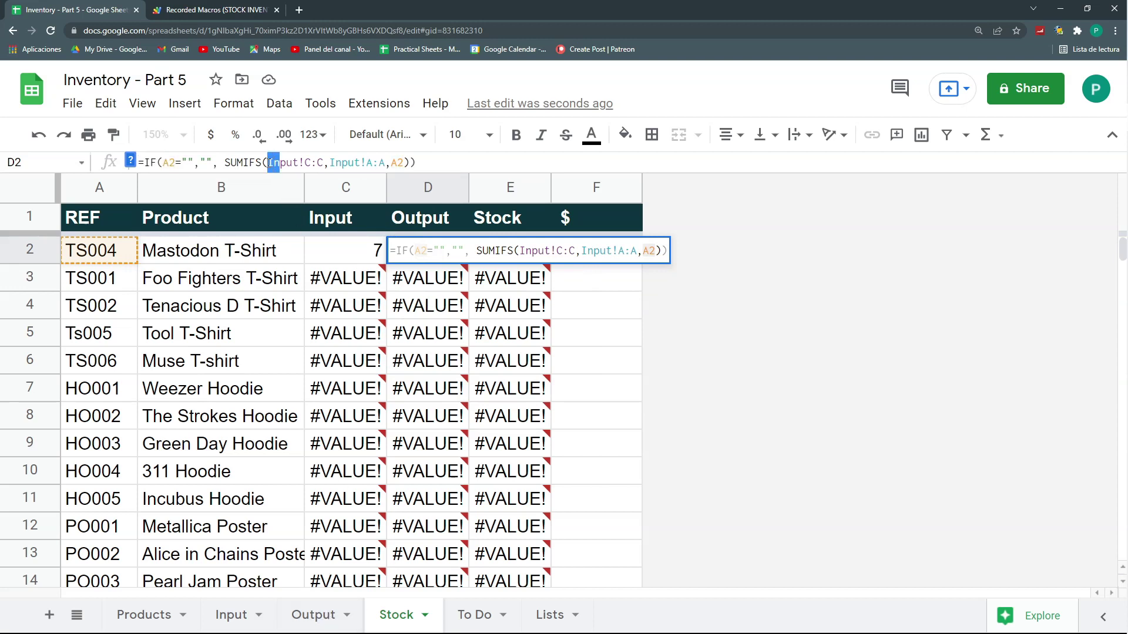
{"action": "key", "text": "Delete"}
{"action": "key", "text": "Delete"}
{"action": "type", "text": "Out"}
{"action": "left_click_drag", "start_coordinate": [347, 164], "coordinate": [335, 163]}
{"action": "type", "text": "Out"}
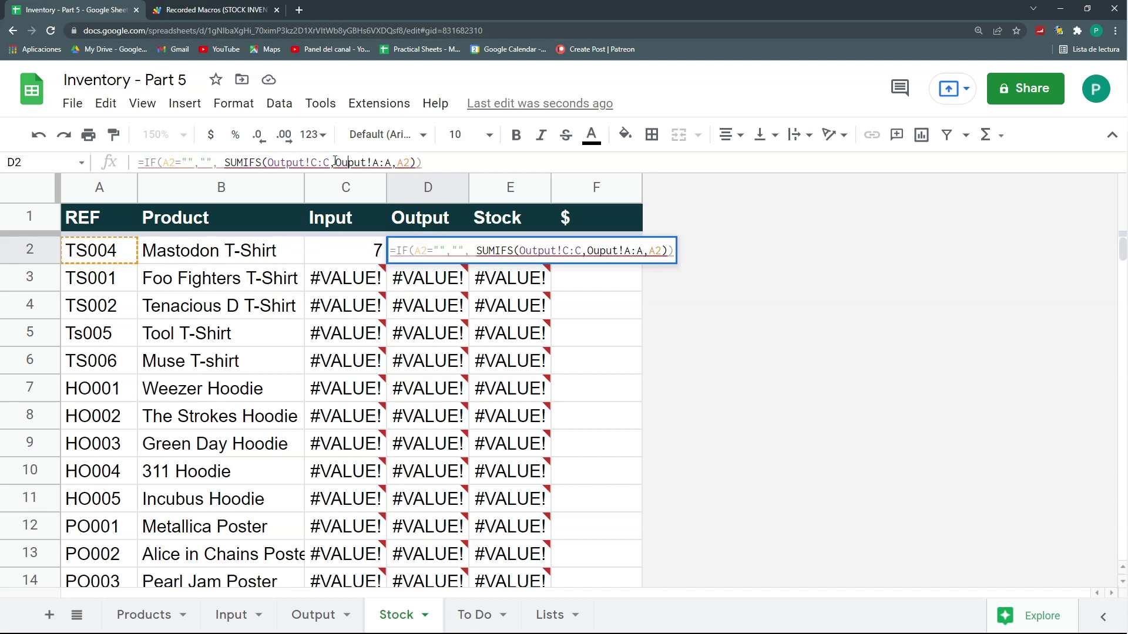
{"action": "key", "text": "Return"}
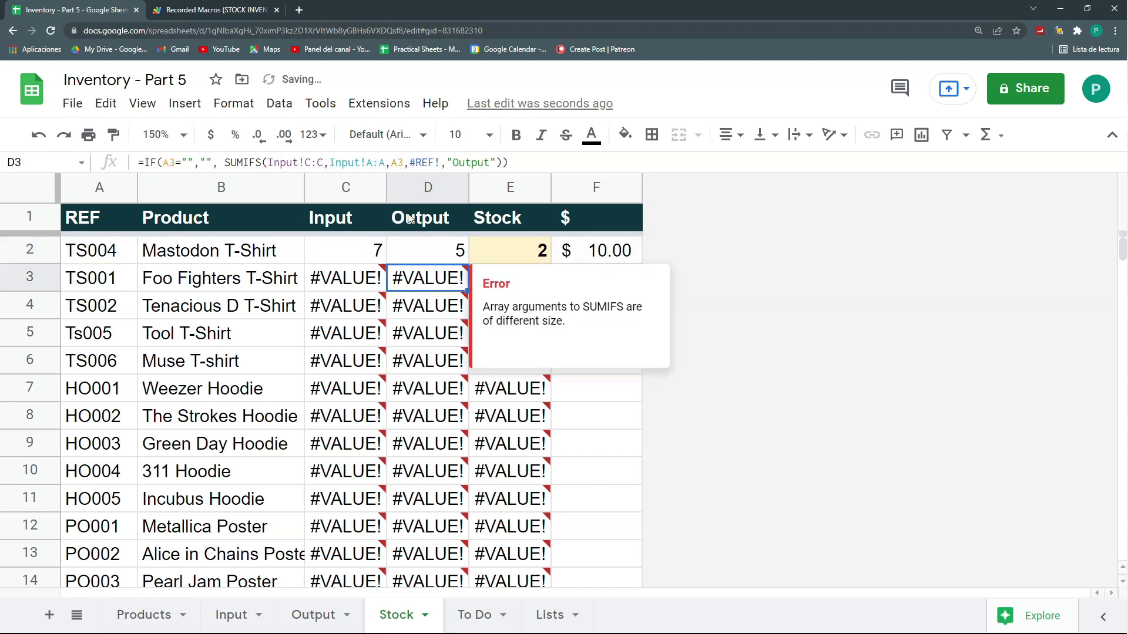
{"action": "left_click", "coordinate": [434, 244]}
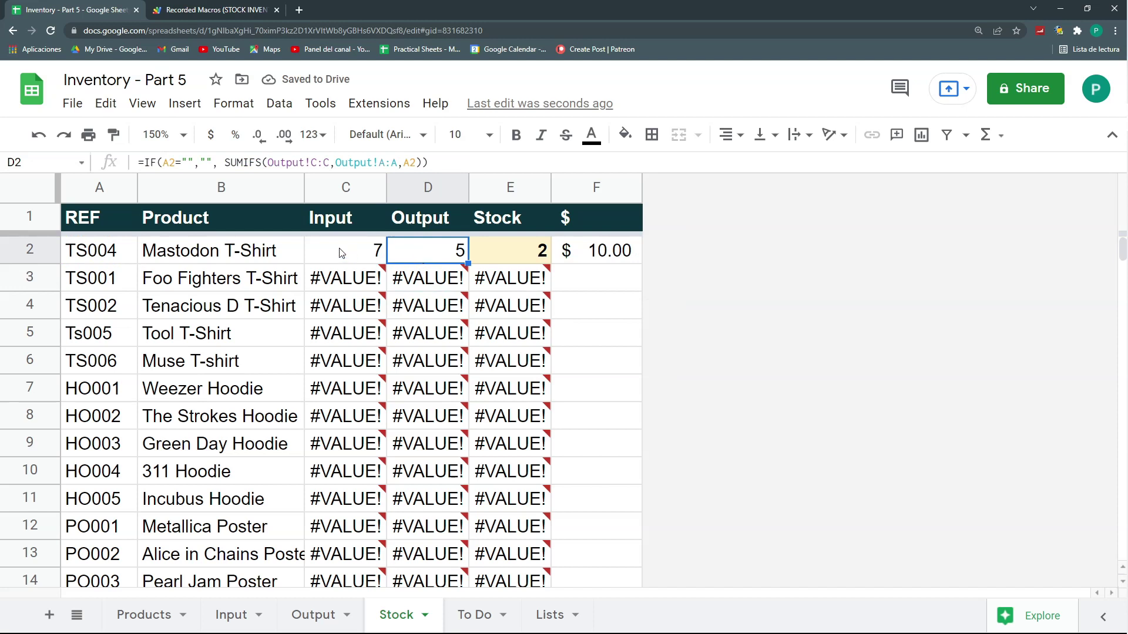
Fill the Input and Output formulas in Stock columns C:D down to row 1000.
{"action": "left_click_drag", "start_coordinate": [341, 252], "coordinate": [434, 252]}
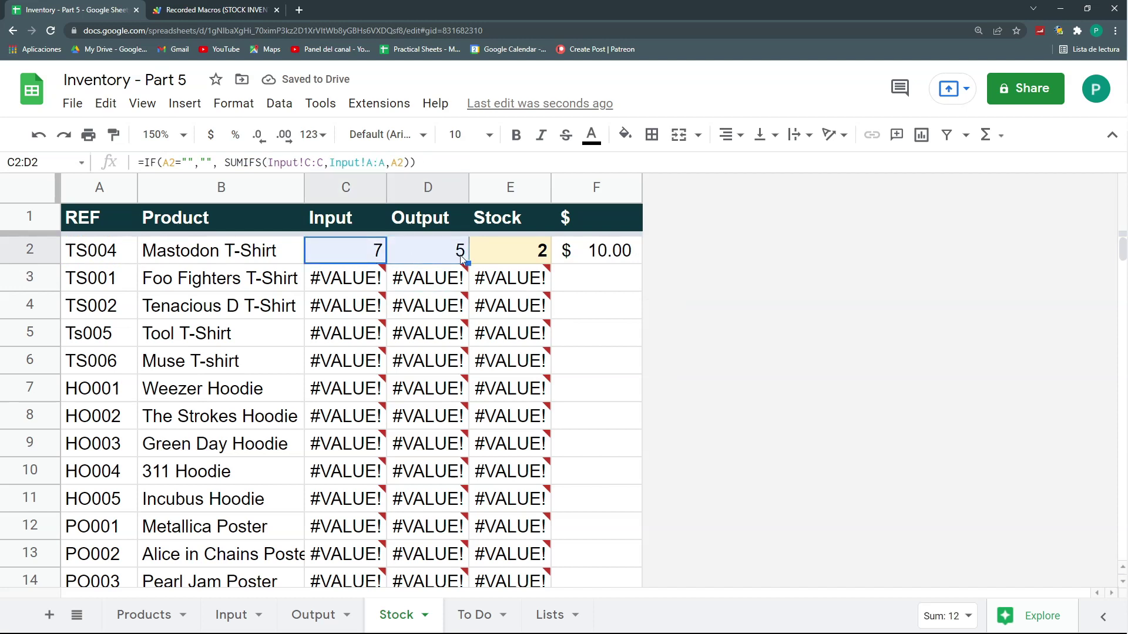
{"action": "left_click_drag", "start_coordinate": [468, 263], "coordinate": [410, 566]}
{"action": "scroll", "coordinate": [410, 567], "scroll_direction": "down", "scroll_amount": 3}
{"action": "left_click_drag", "start_coordinate": [380, 334], "coordinate": [430, 332]}
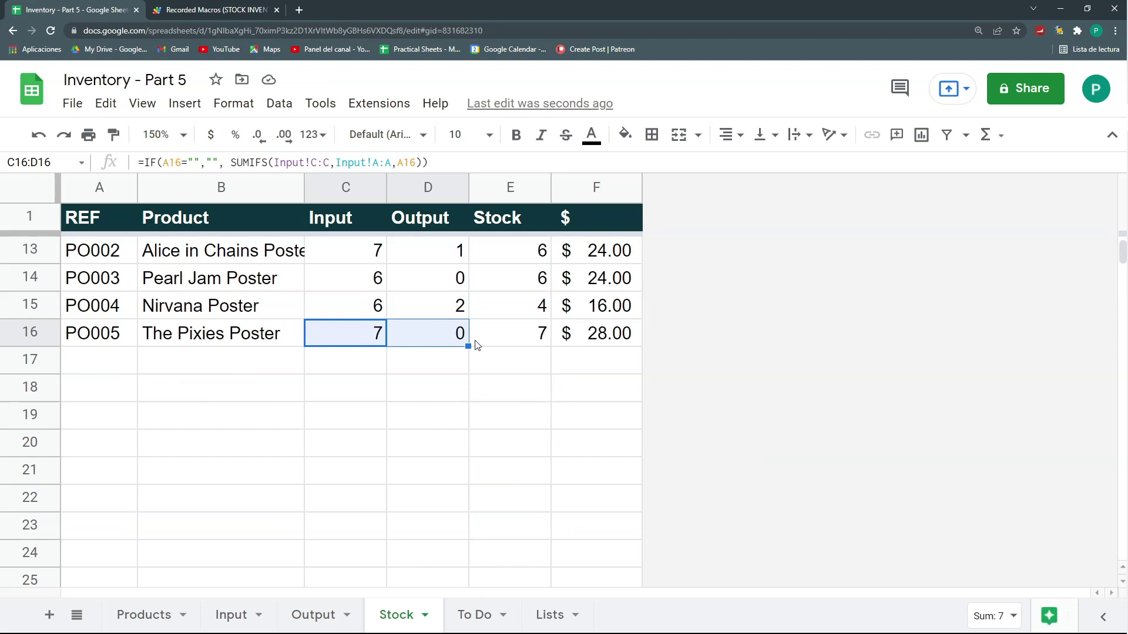
{"action": "key", "text": "ctrl+shift+Down"}
{"action": "key", "text": "ctrl+d"}
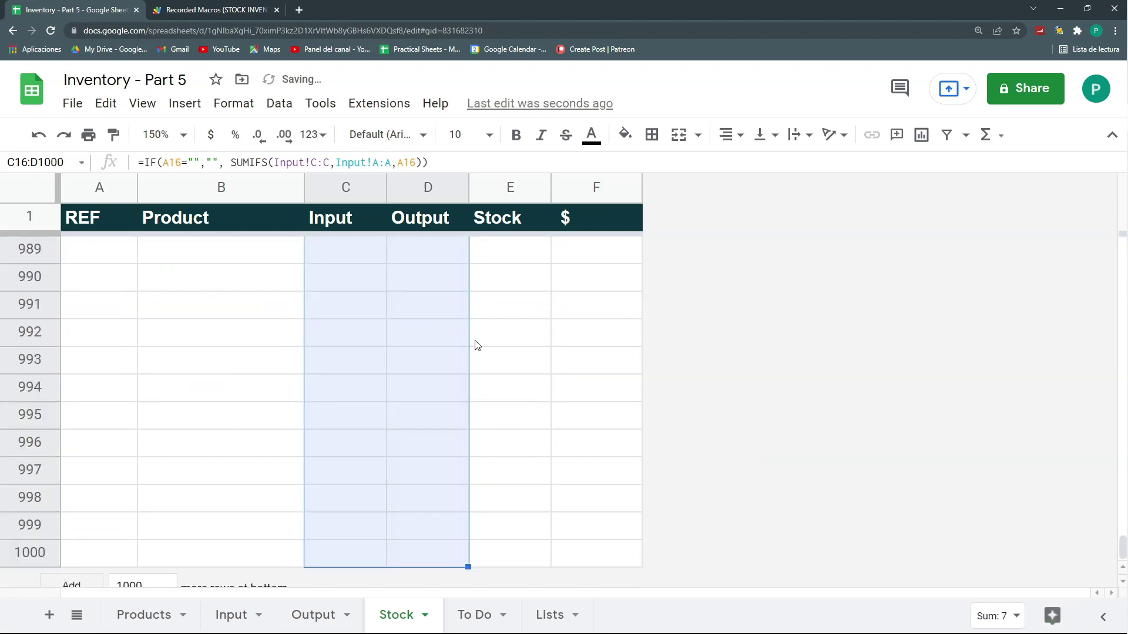
{"action": "key", "text": "Up"}
{"action": "key", "text": "Up"}
{"action": "key", "text": "Up"}
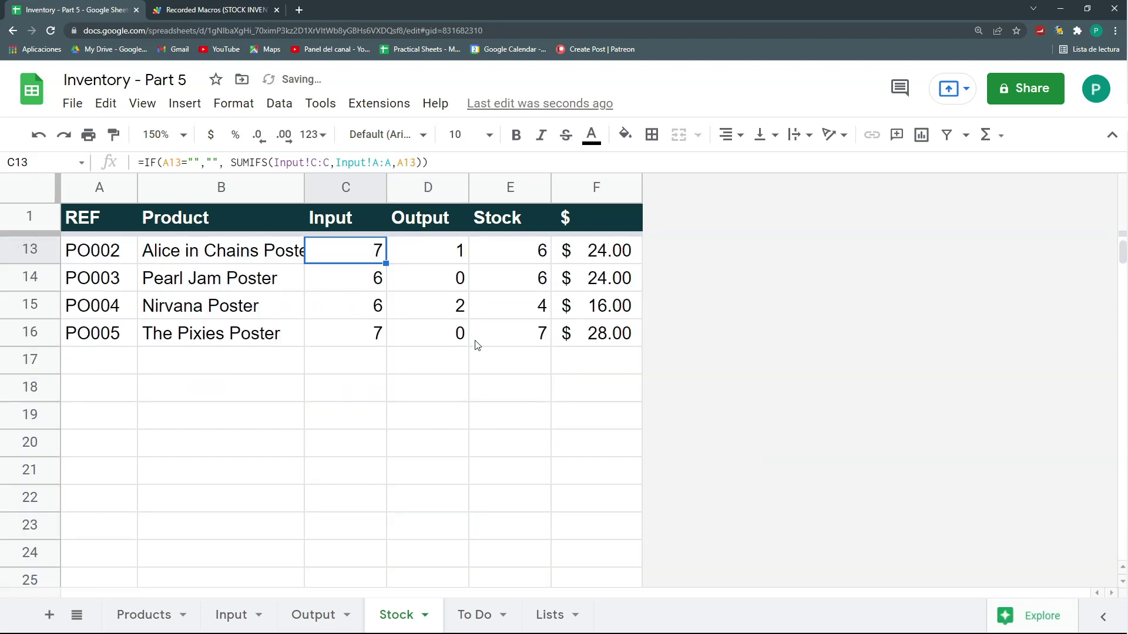
{"action": "scroll", "coordinate": [153, 376], "scroll_direction": "up", "scroll_amount": 3}
{"action": "scroll", "coordinate": [152, 399], "scroll_direction": "down", "scroll_amount": 2}
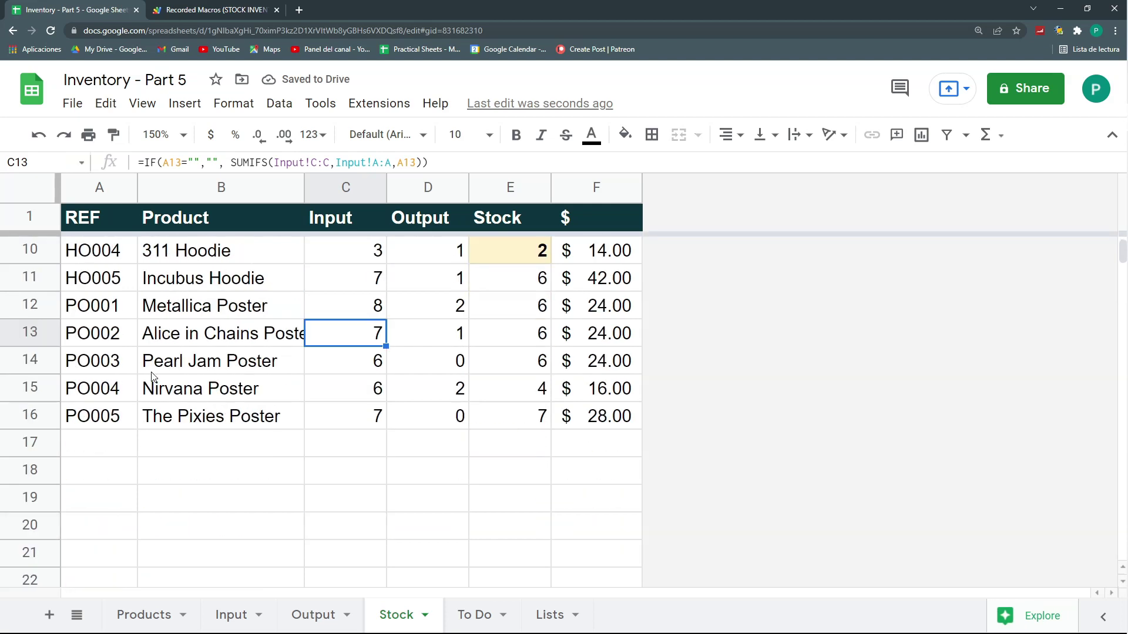
{"action": "scroll", "coordinate": [362, 436], "scroll_direction": "up", "scroll_amount": 4}
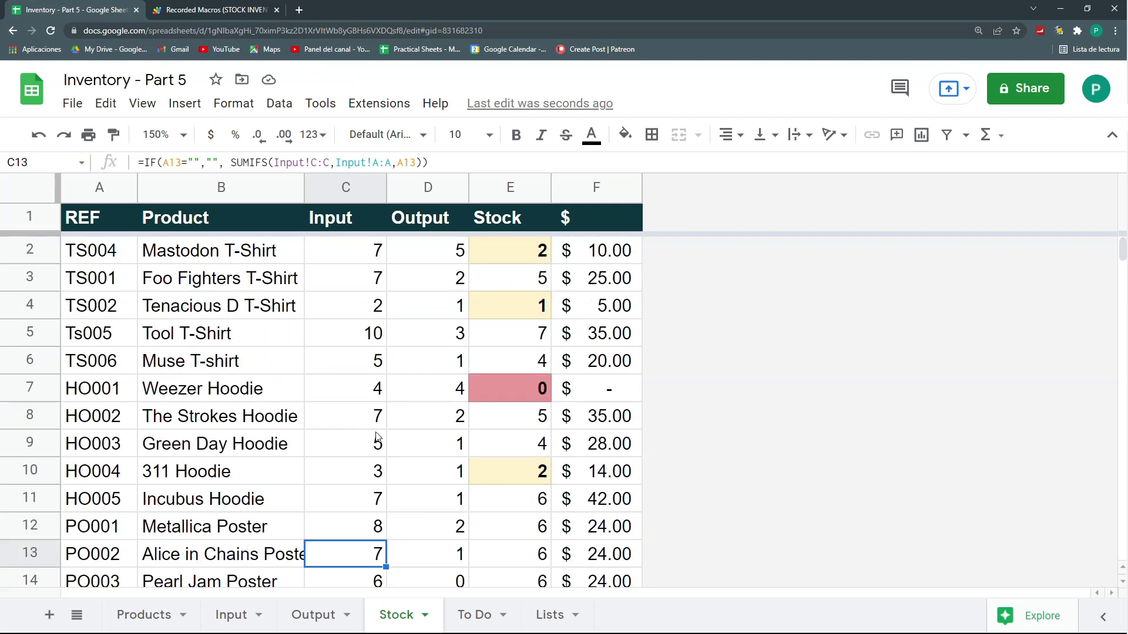
{"action": "left_click", "coordinate": [306, 614]}
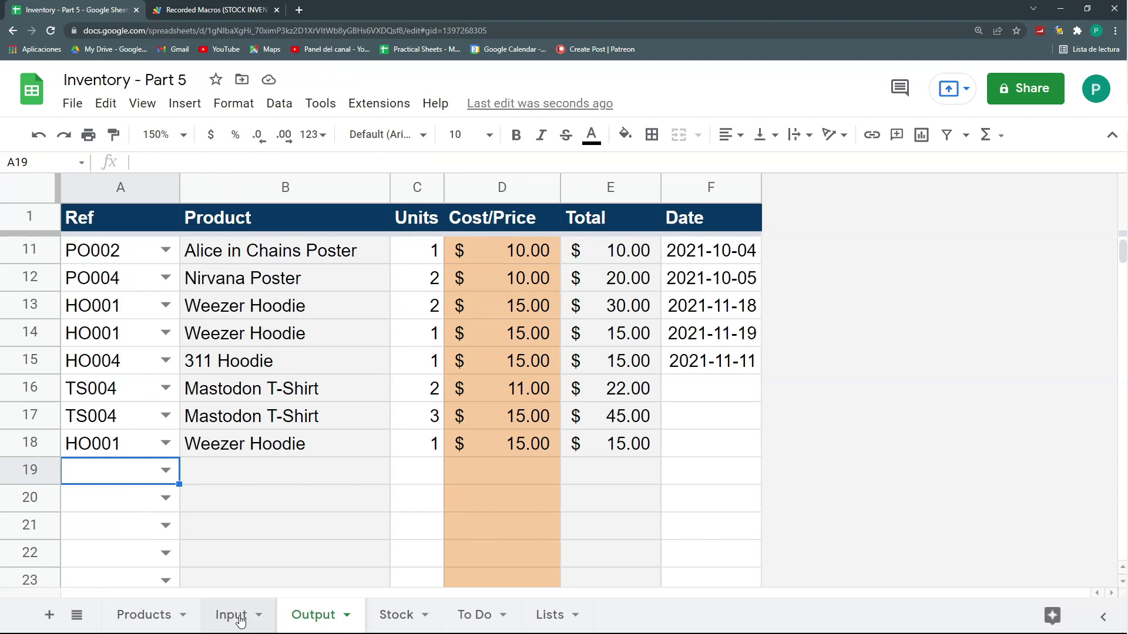
Check the last sale's units and the Weezer Hoodie row on the Stock sheet.
{"action": "left_click", "coordinate": [423, 444]}
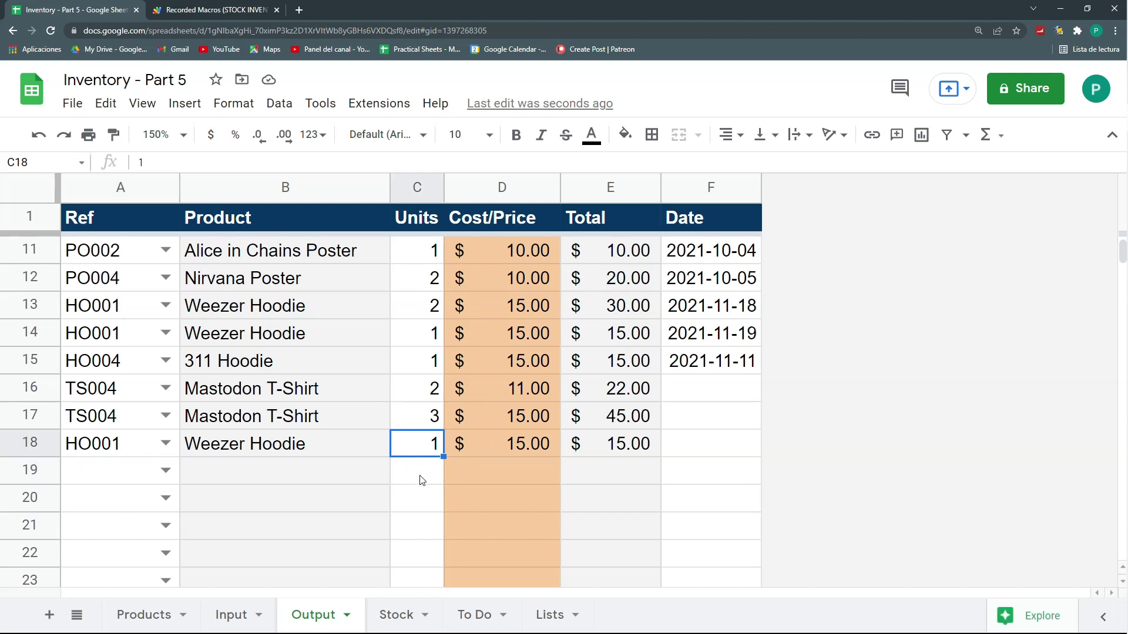
{"action": "left_click", "coordinate": [394, 616]}
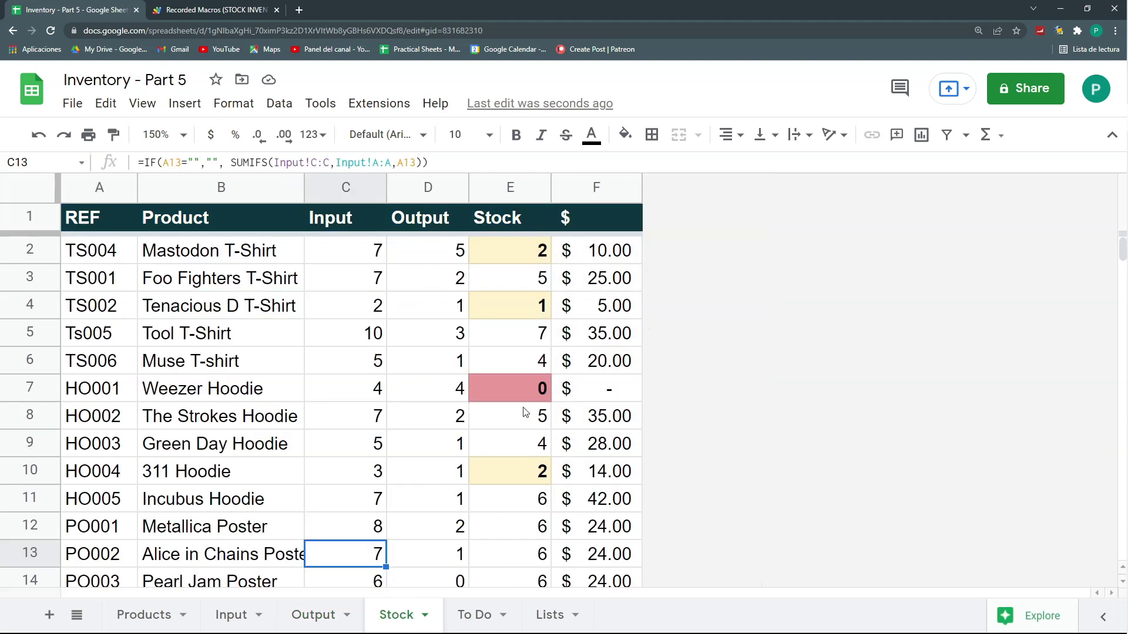
{"action": "left_click_drag", "start_coordinate": [197, 403], "coordinate": [594, 391]}
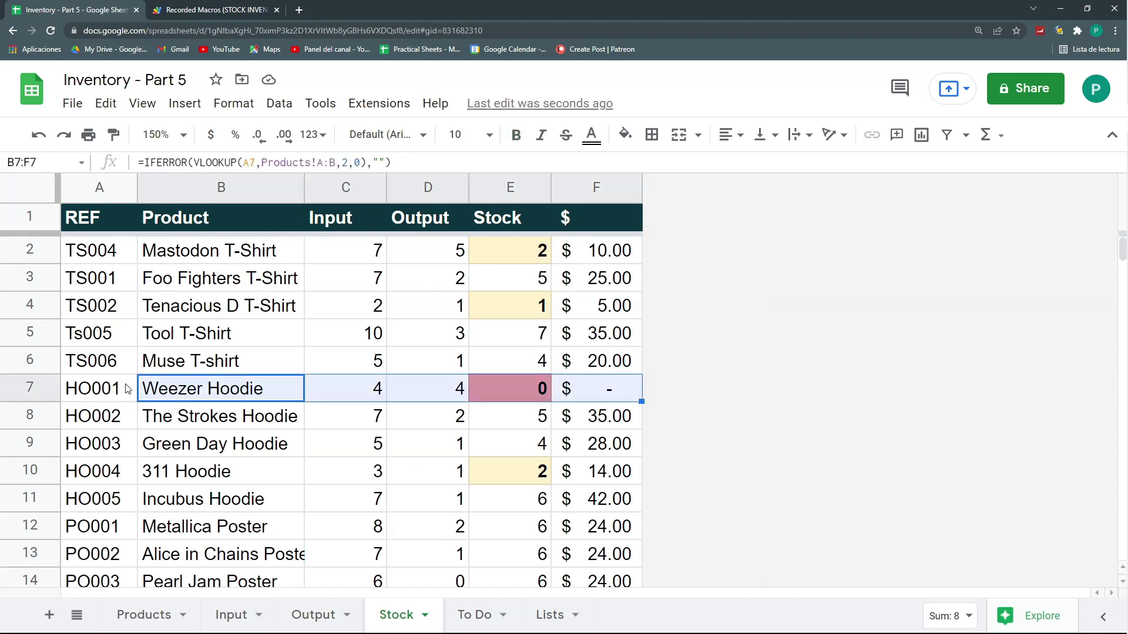
{"action": "left_click", "coordinate": [316, 624]}
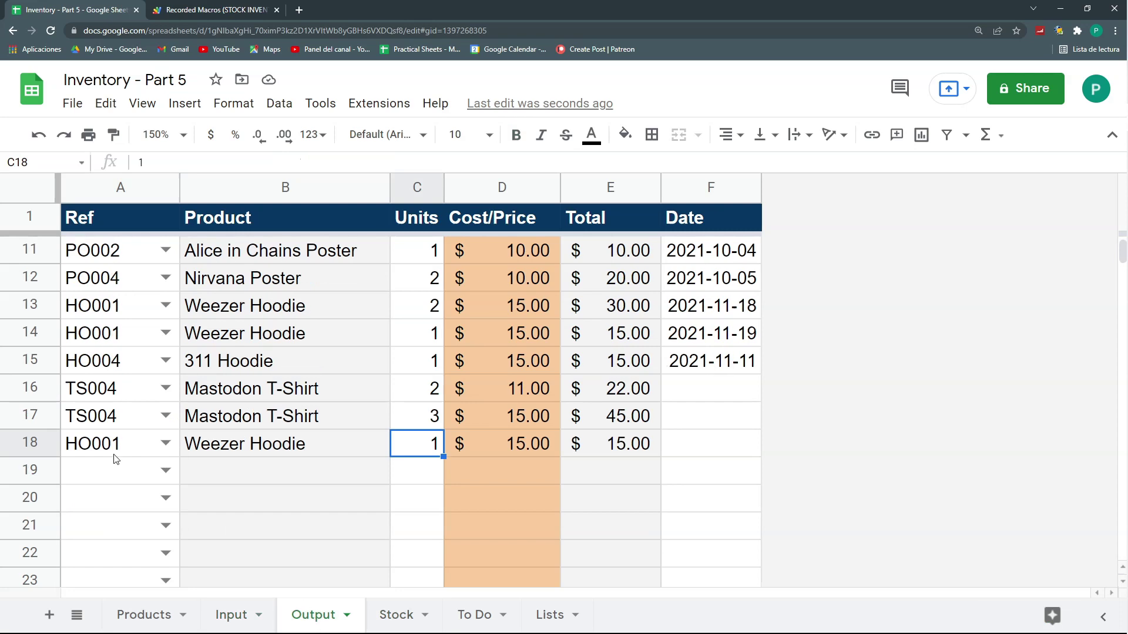
Add an Output row 19 sale of HO001 with 5 units.
{"action": "left_click", "coordinate": [174, 474]}
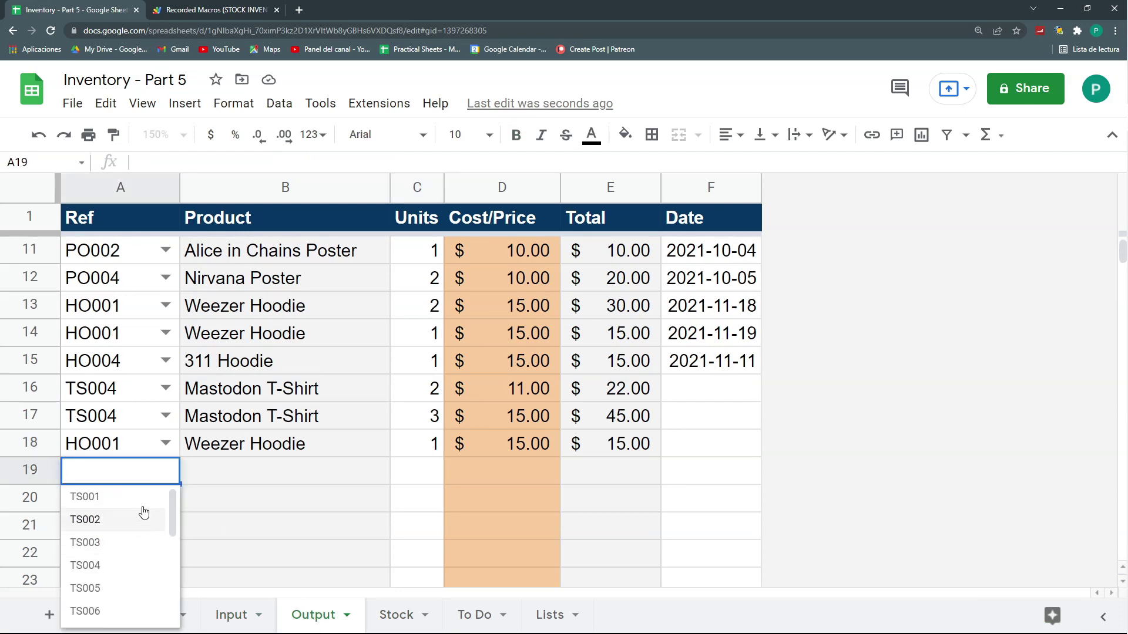
{"action": "scroll", "coordinate": [101, 552], "scroll_direction": "down", "scroll_amount": 5}
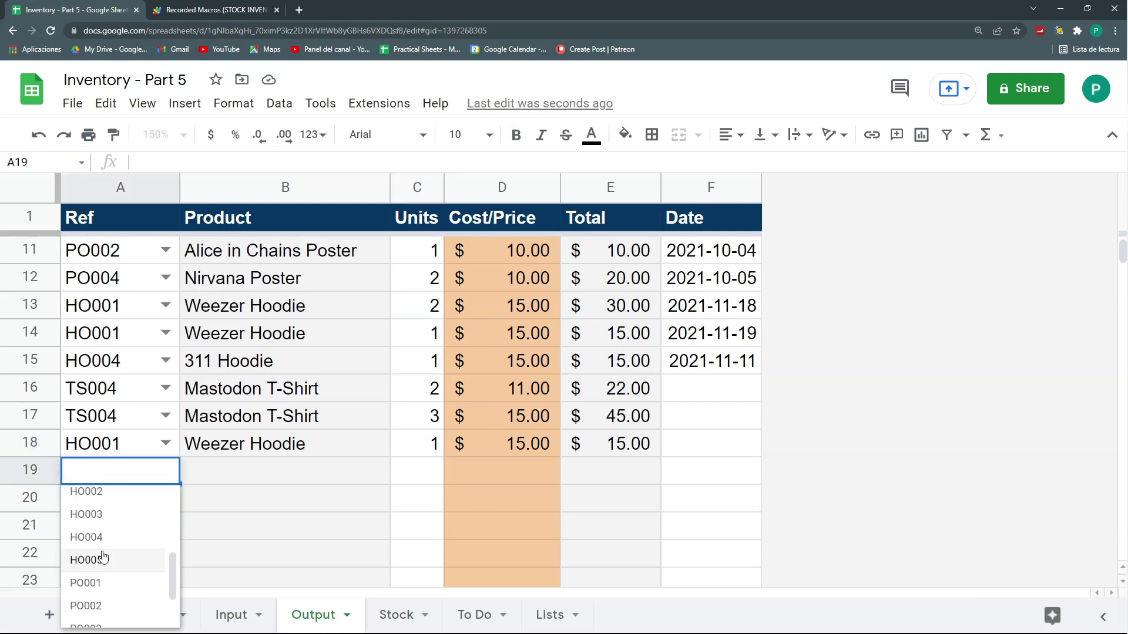
{"action": "left_click", "coordinate": [97, 531]}
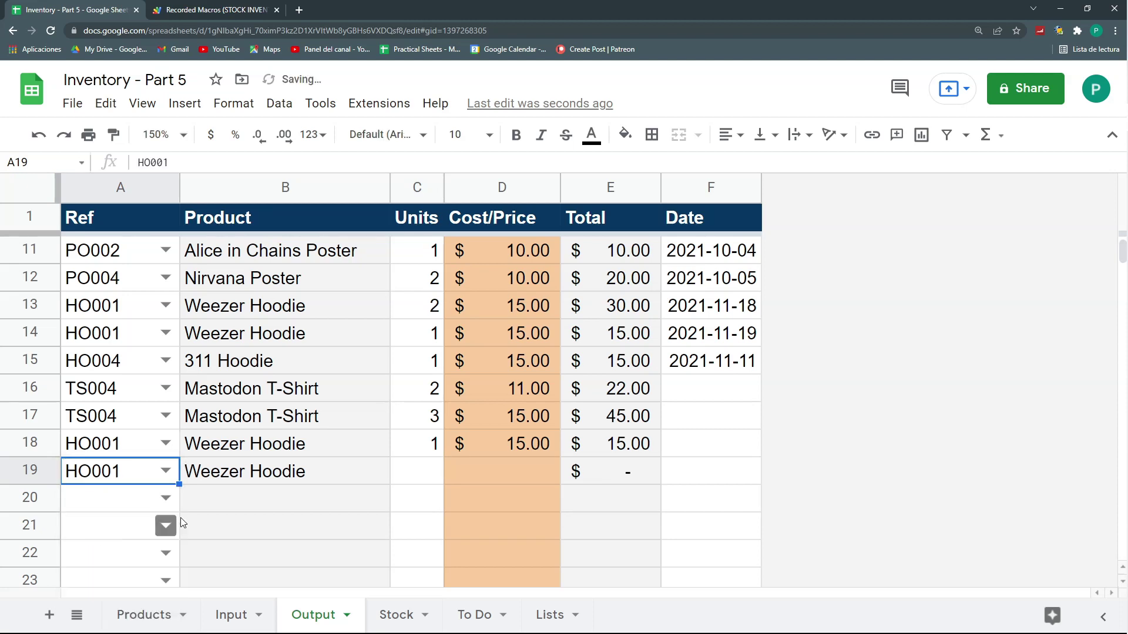
{"action": "left_click", "coordinate": [427, 478]}
{"action": "type", "text": "5"}
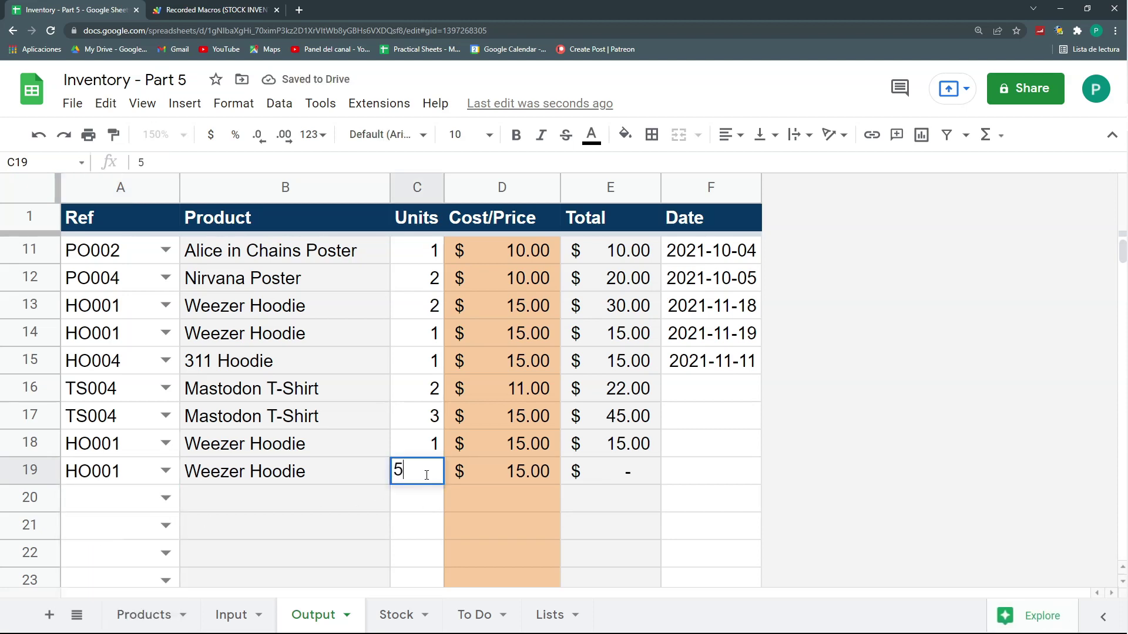
{"action": "key", "text": "Return"}
After seeing Stock drop to -5, undo the 5-unit entry and select C20.
{"action": "left_click", "coordinate": [422, 612]}
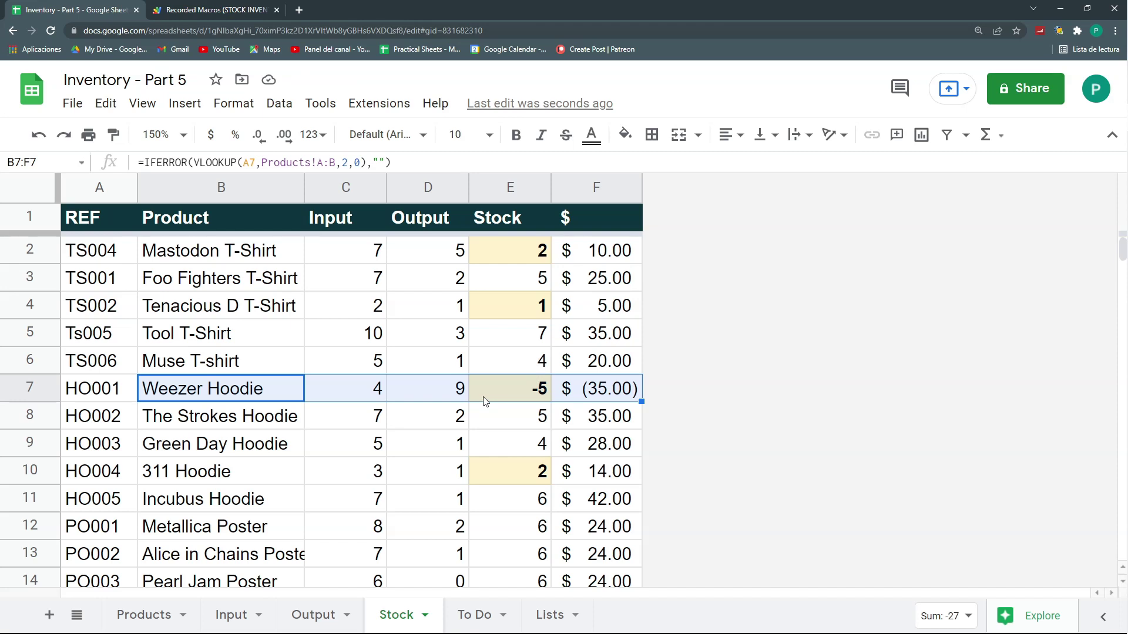
{"action": "key", "text": "ctrl+z"}
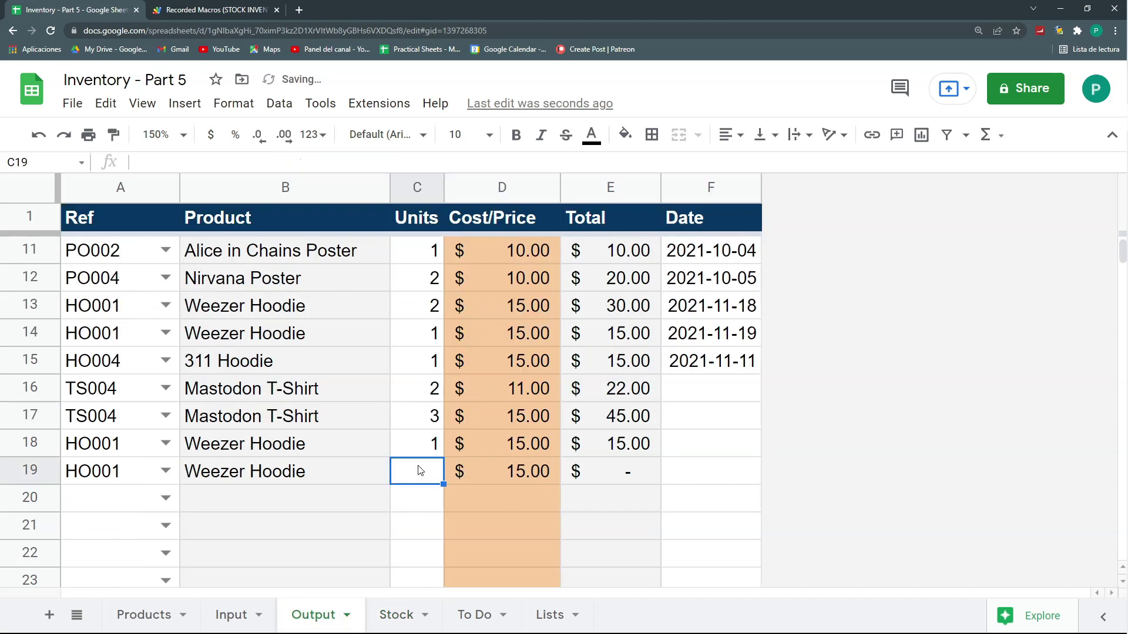
{"action": "left_click", "coordinate": [689, 475]}
{"action": "left_click", "coordinate": [421, 511]}
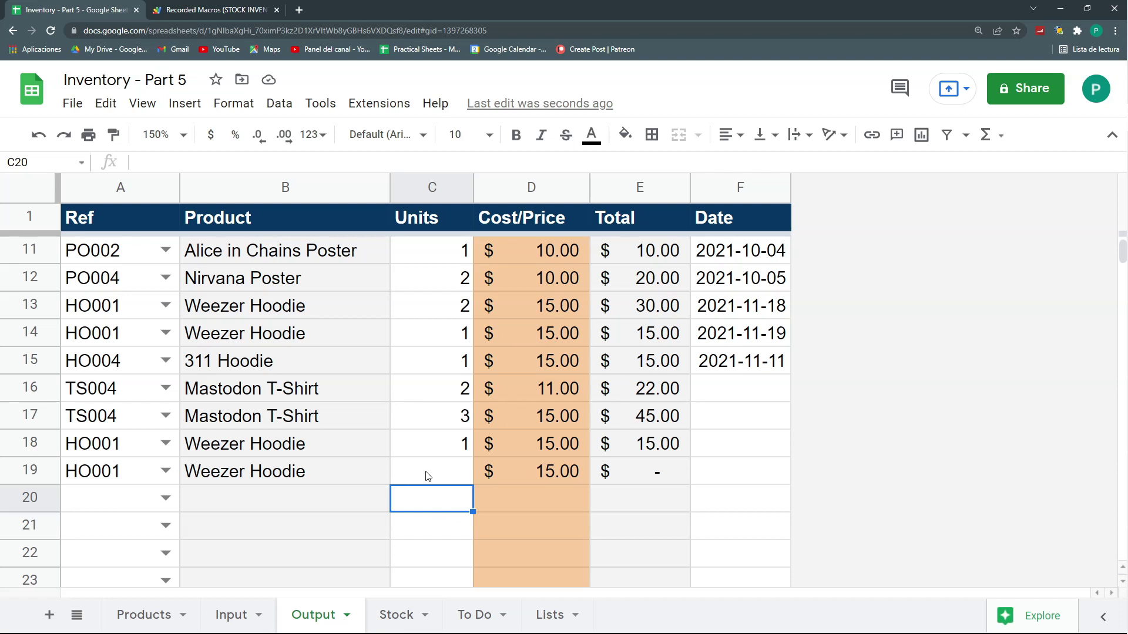
{"action": "left_click", "coordinate": [123, 474]}
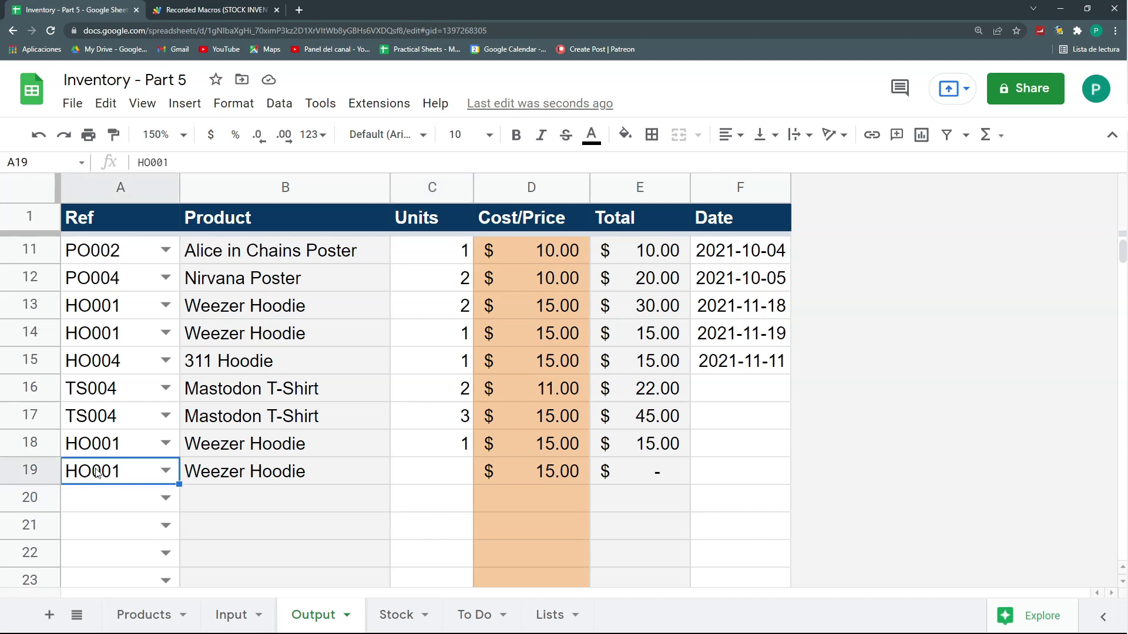
{"action": "left_click", "coordinate": [385, 616]}
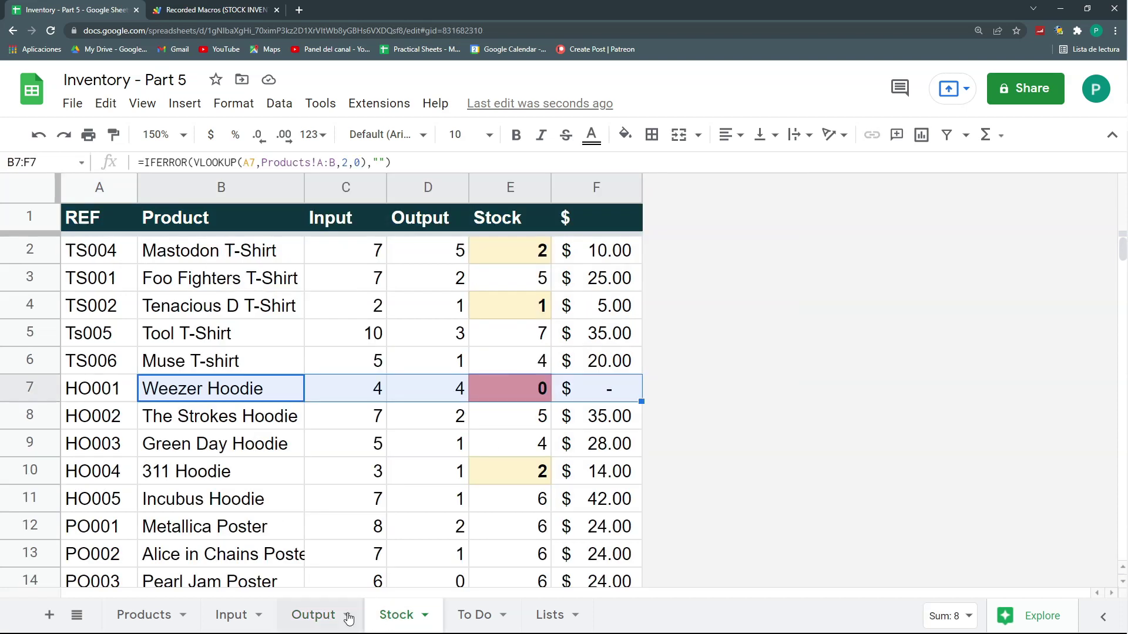
{"action": "left_click", "coordinate": [348, 616]}
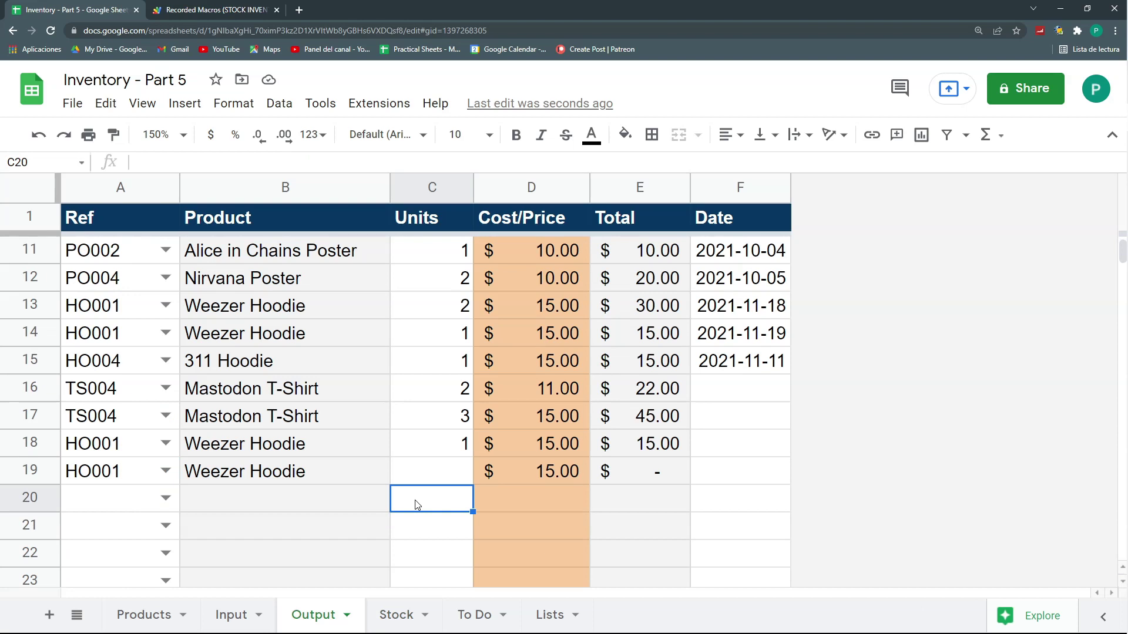
{"action": "type", "text": "="}
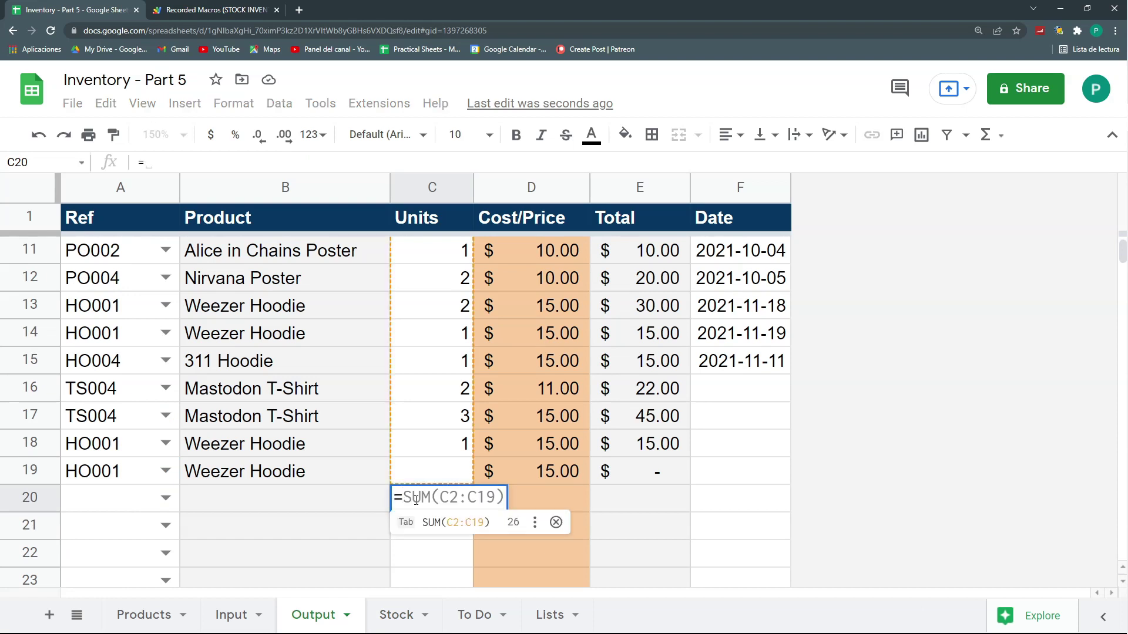
{"action": "type", "text": "V"}
{"action": "key", "text": "Down"}
{"action": "key", "text": "Down"}
{"action": "key", "text": "Down"}
{"action": "key", "text": "Down"}
{"action": "key", "text": "Down"}
{"action": "key", "text": "Down"}
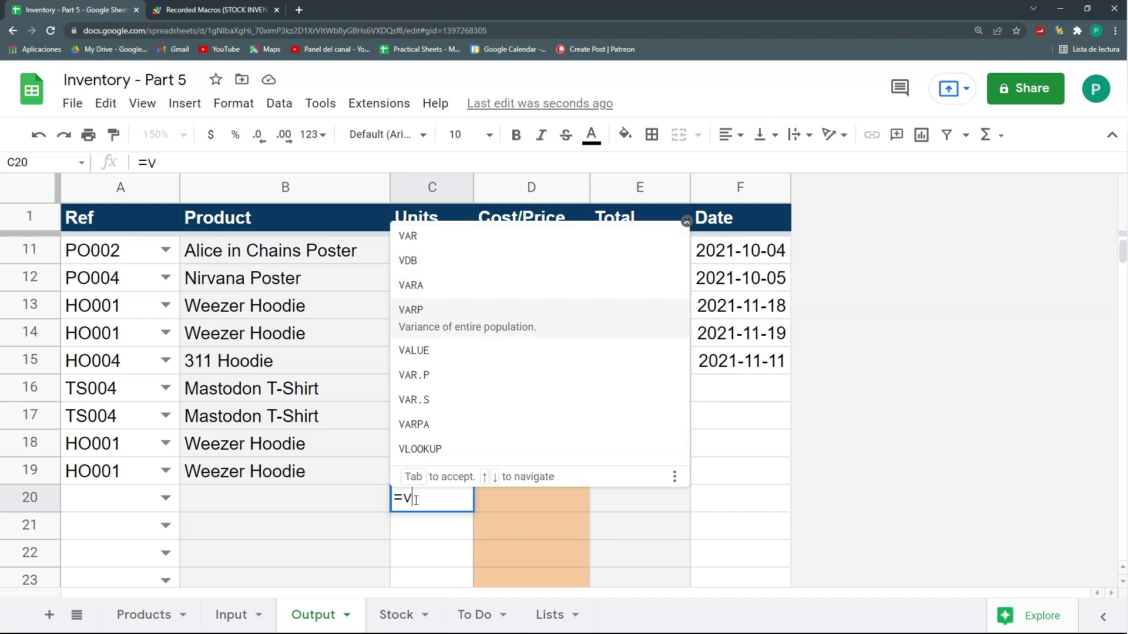
{"action": "key", "text": "Down"}
{"action": "key", "text": "Down"}
{"action": "key", "text": "Tab"}
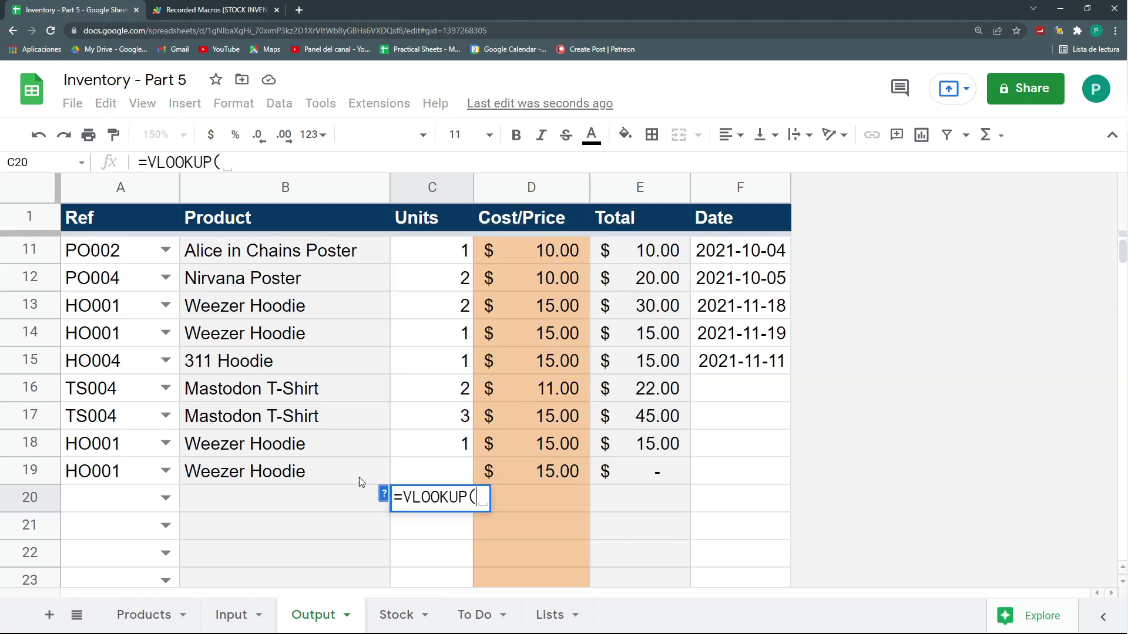
{"action": "left_click", "coordinate": [101, 479]}
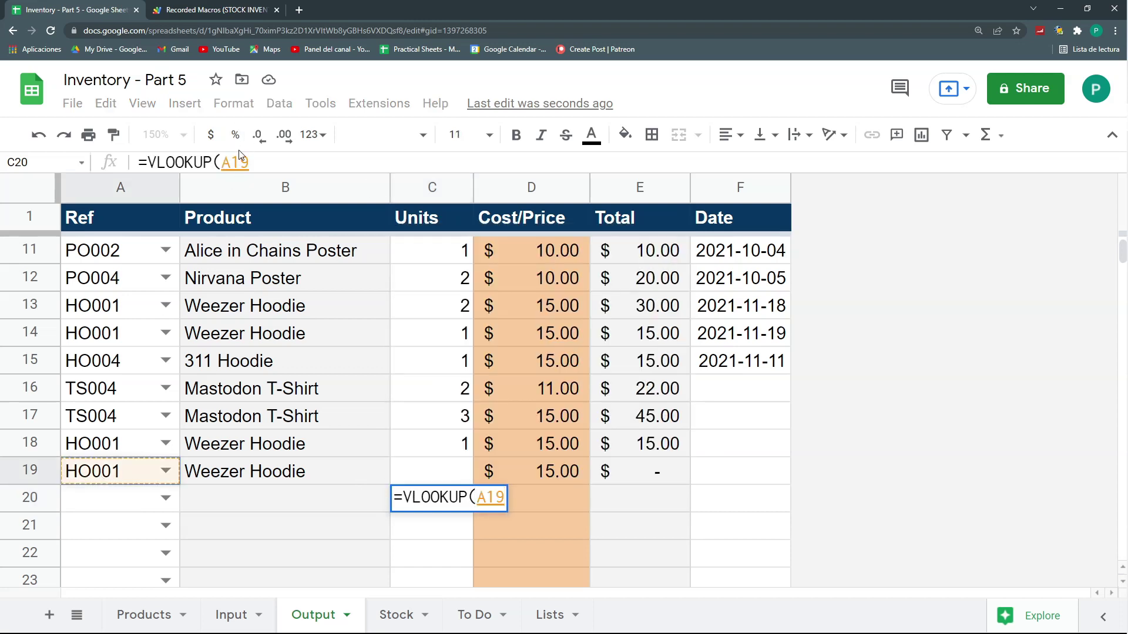
{"action": "type", "text": ";"}
{"action": "left_click", "coordinate": [388, 615]}
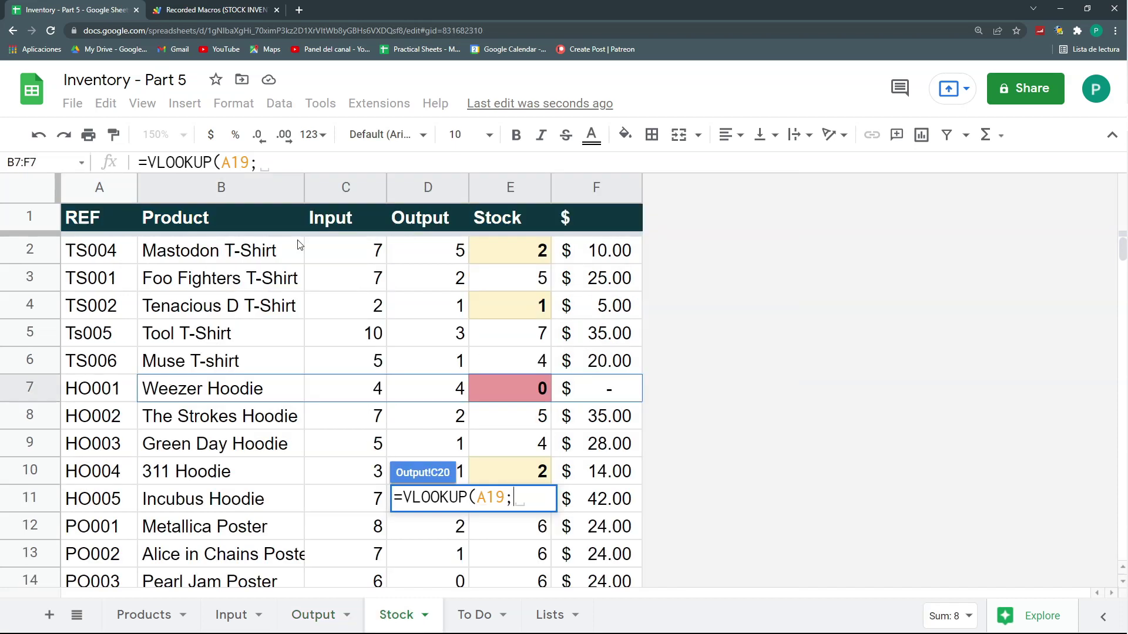
{"action": "left_click_drag", "start_coordinate": [111, 188], "coordinate": [593, 188]}
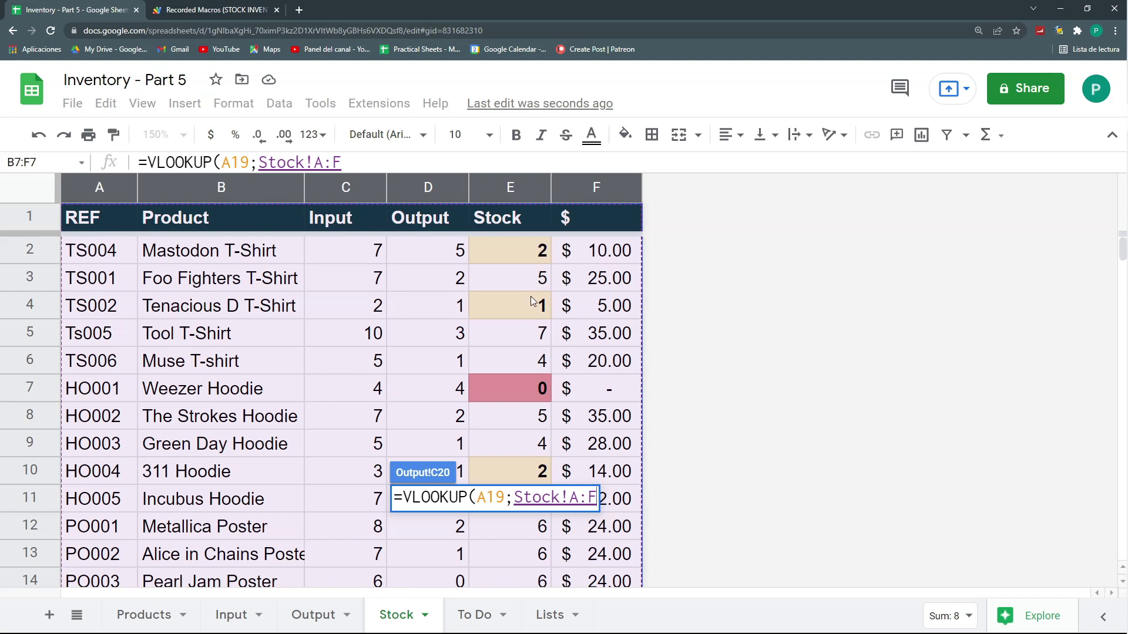
{"action": "type", "text": ";"}
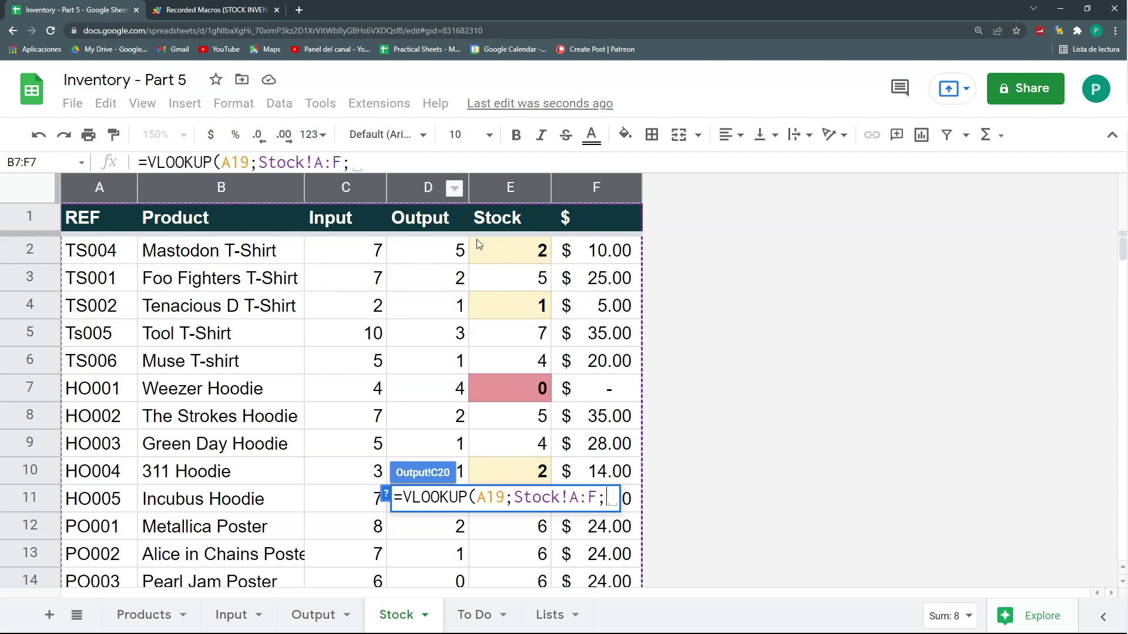
{"action": "type", "text": "5;0"}
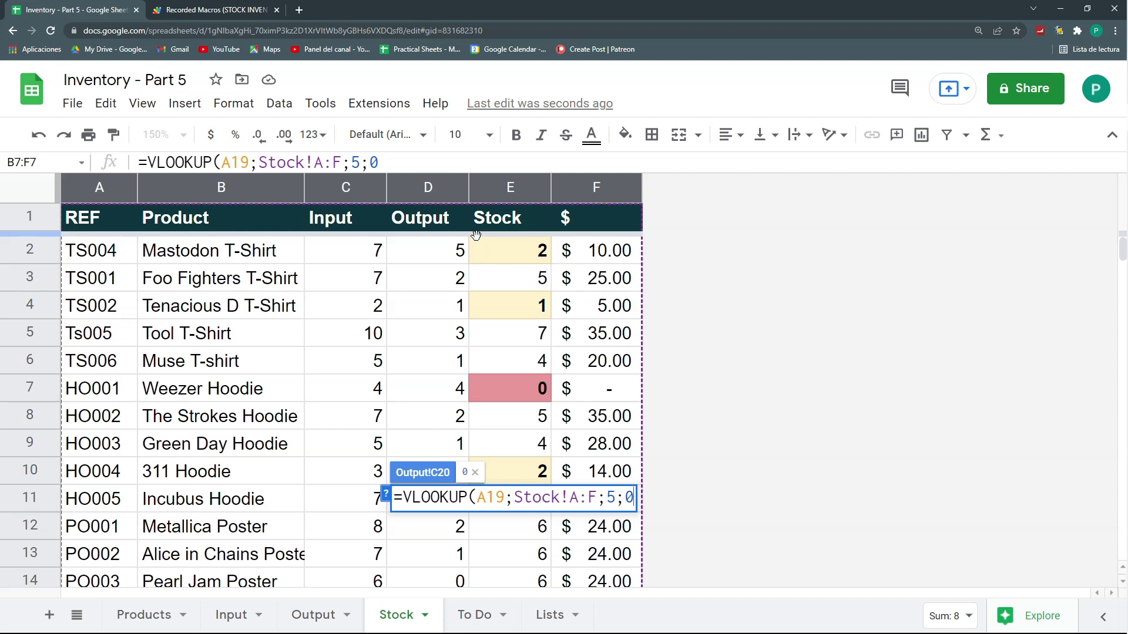
{"action": "type", "text": ")"}
{"action": "key", "text": "Return"}
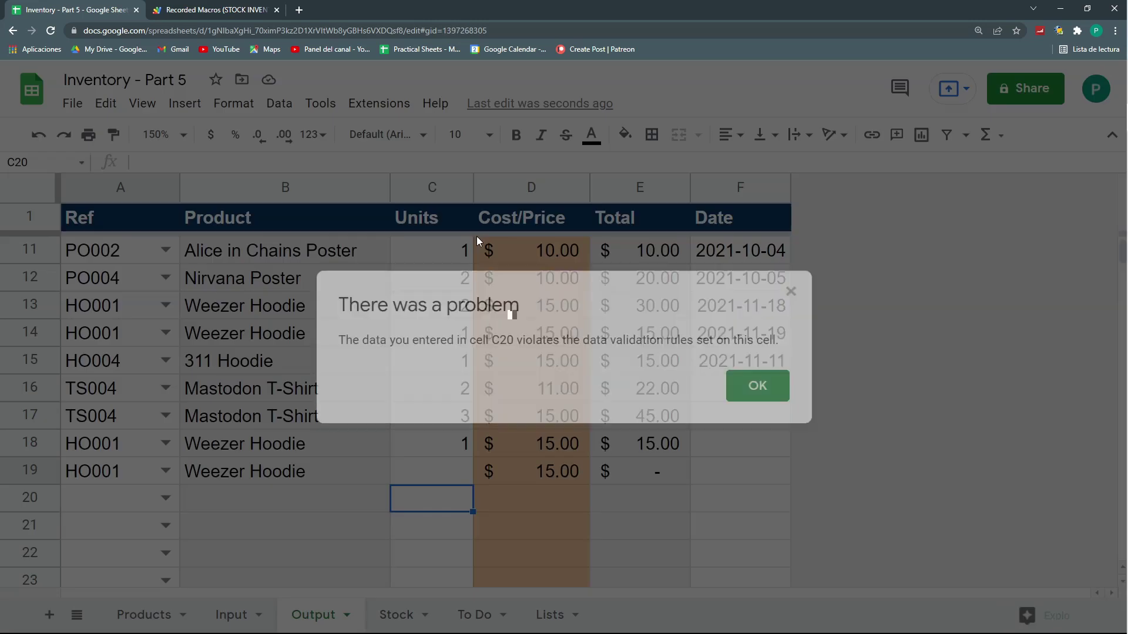
Dismiss the validation error and remove the existing data validation rule from C20.
{"action": "left_click", "coordinate": [758, 387]}
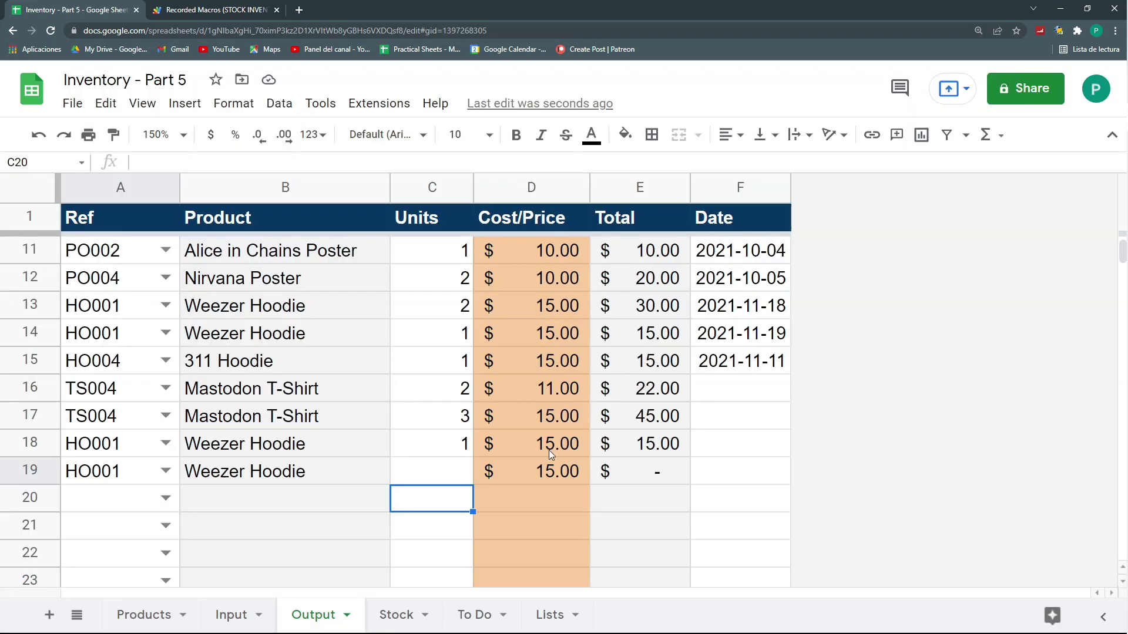
{"action": "left_click", "coordinate": [279, 103]}
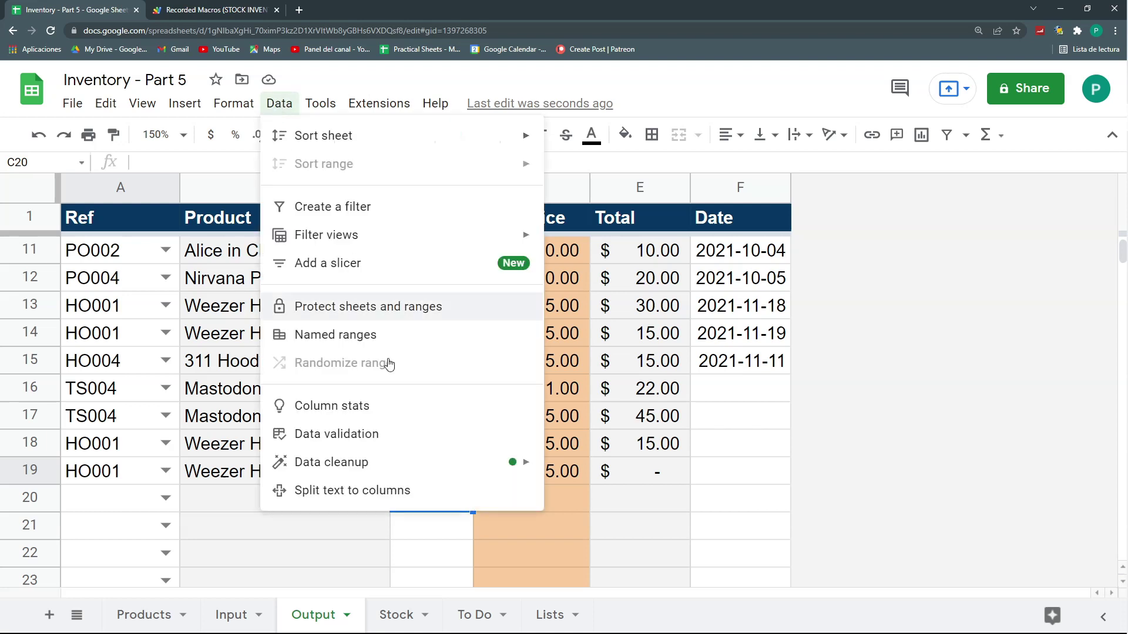
{"action": "left_click", "coordinate": [378, 432]}
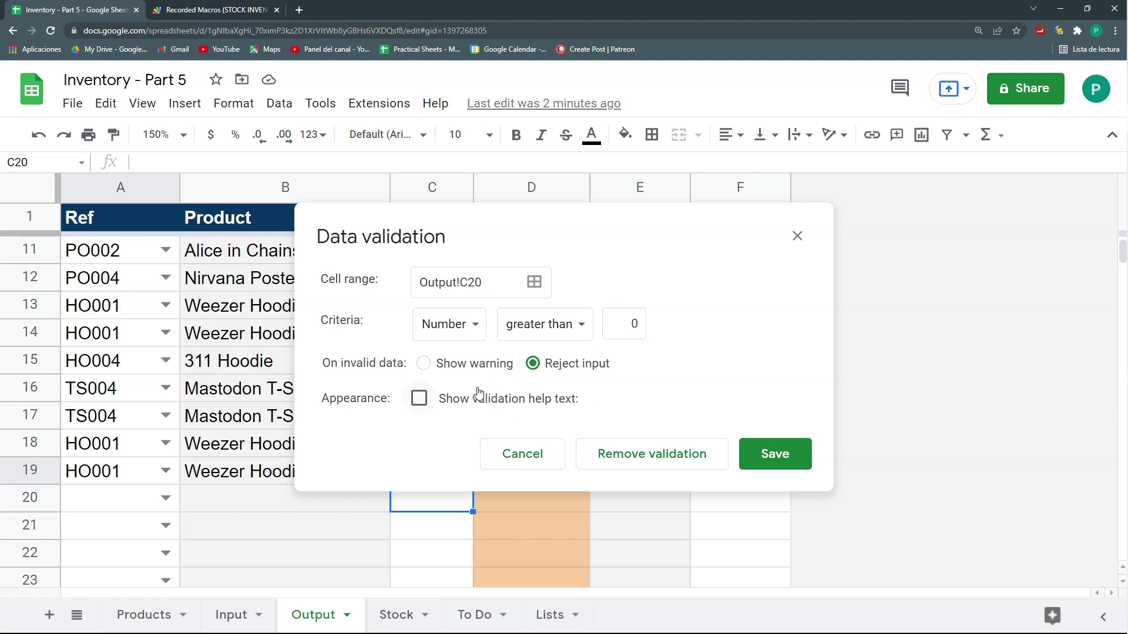
{"action": "left_click", "coordinate": [600, 454]}
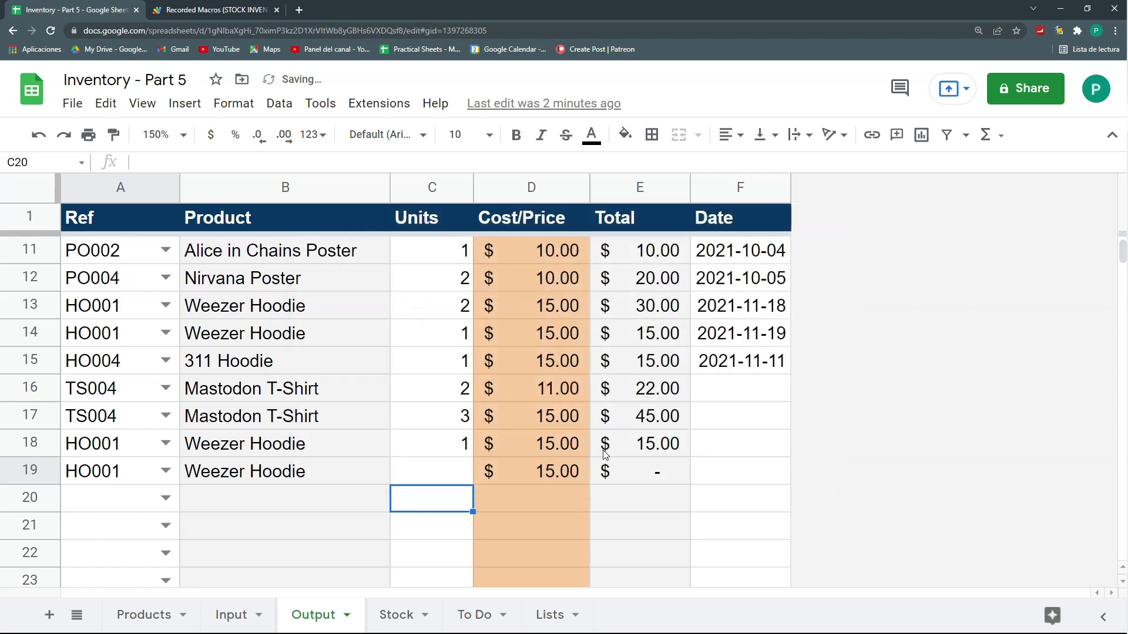
Enter =VLOOKUP(A19,Stock!A:F,5,0) in C20.
{"action": "type", "text": "="}
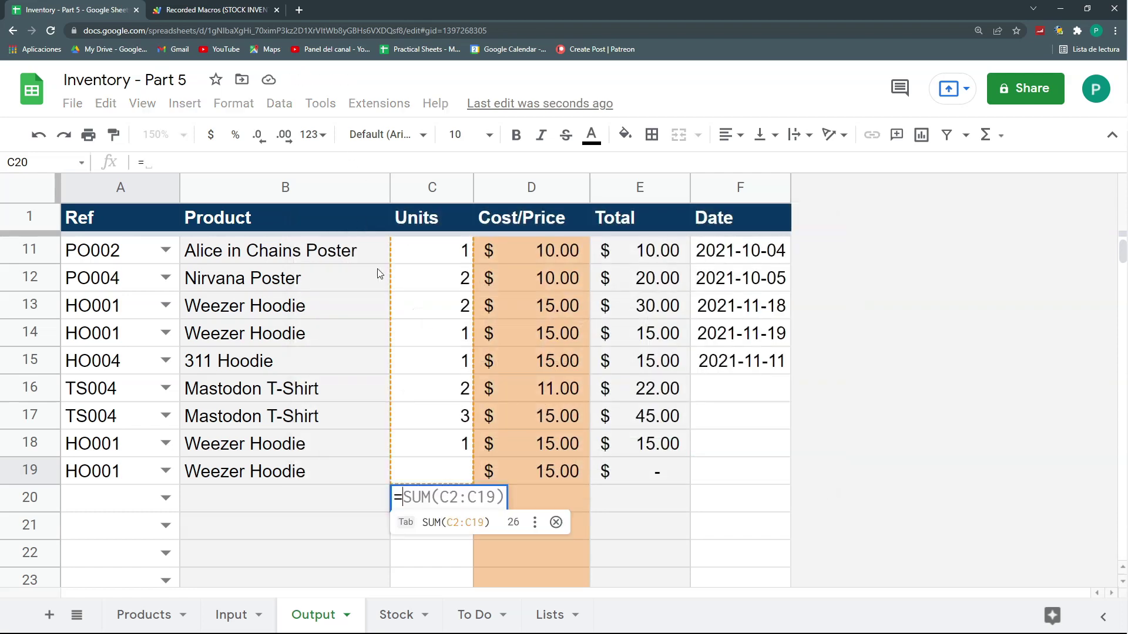
{"action": "type", "text": "VL"}
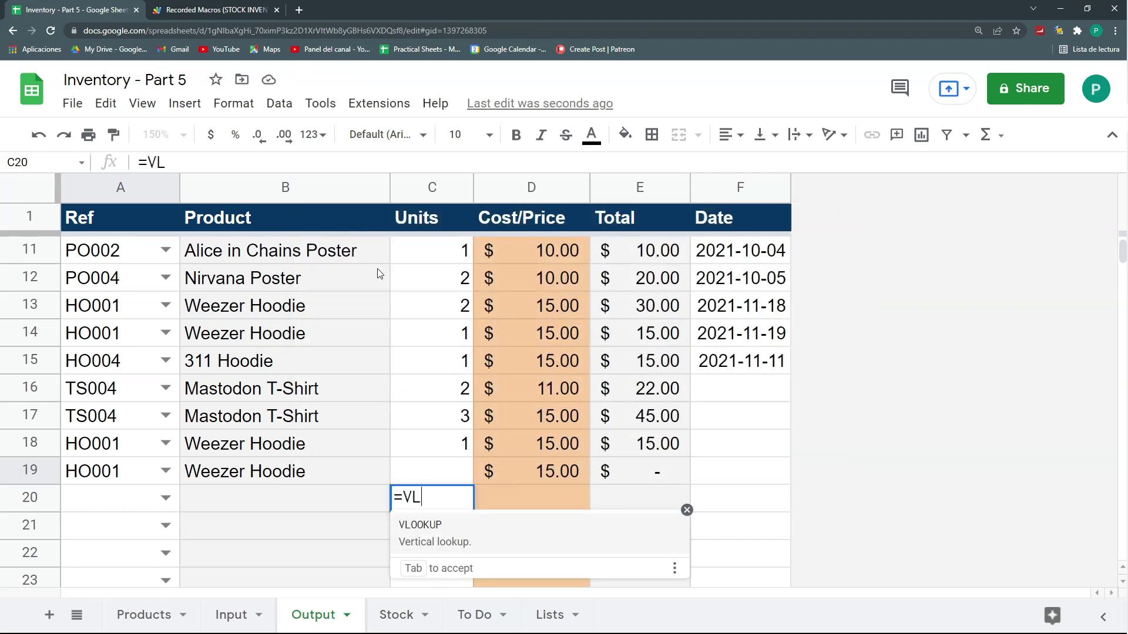
{"action": "key", "text": "Tab"}
{"action": "left_click", "coordinate": [141, 472]}
{"action": "type", "text": ";"}
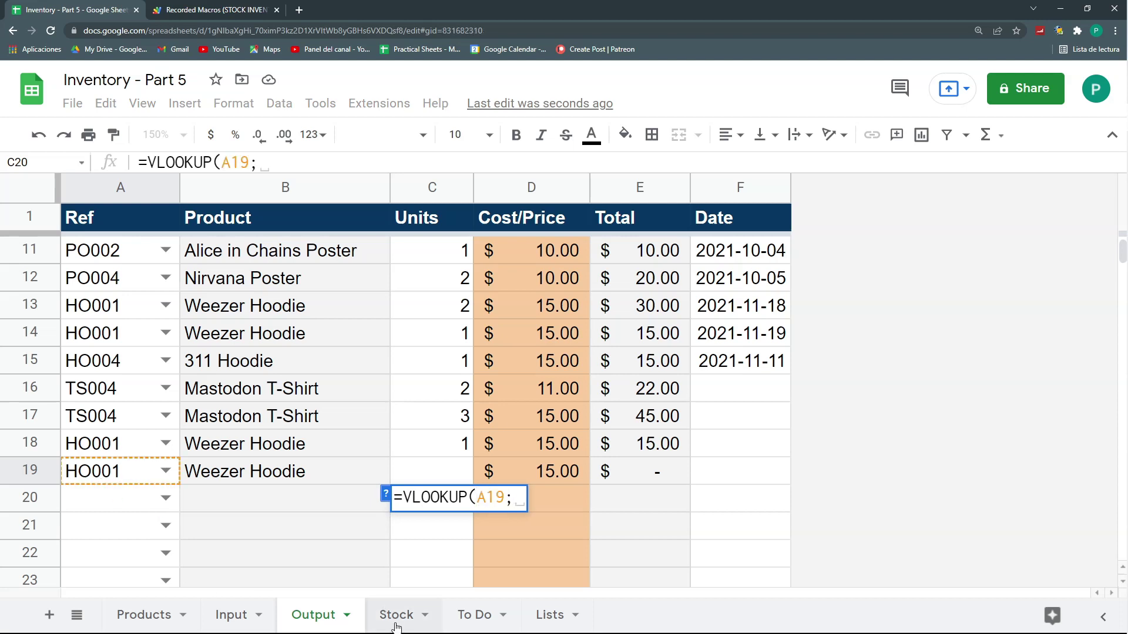
{"action": "left_click", "coordinate": [396, 615]}
{"action": "left_click_drag", "start_coordinate": [97, 188], "coordinate": [601, 183]}
{"action": "type", "text": ";5"}
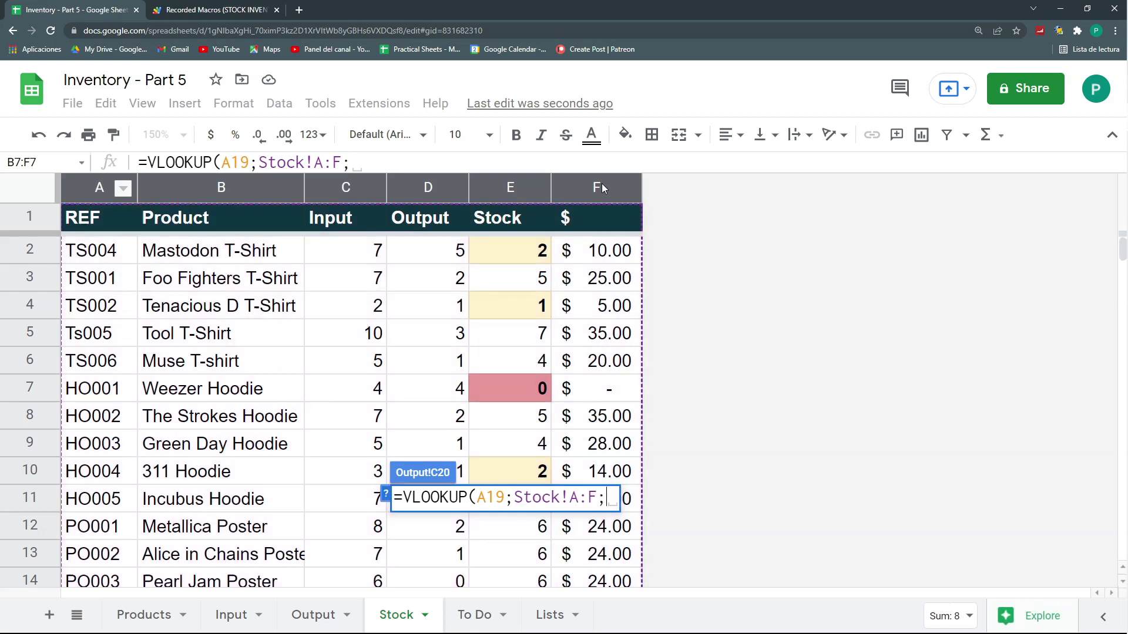
{"action": "type", "text": ";0"}
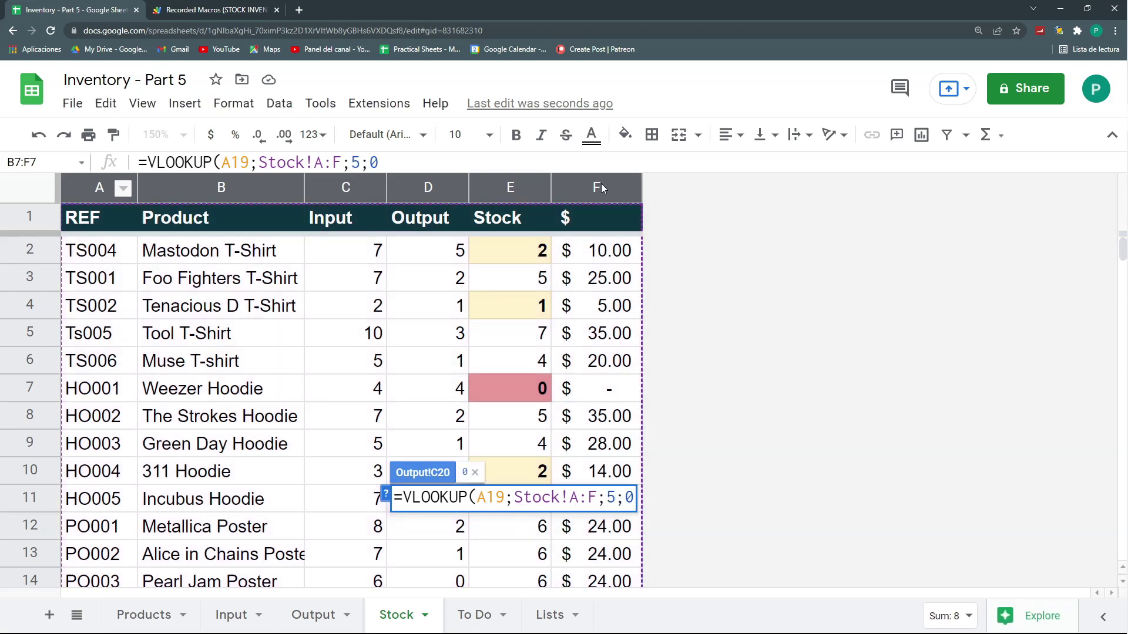
{"action": "type", "text": ")"}
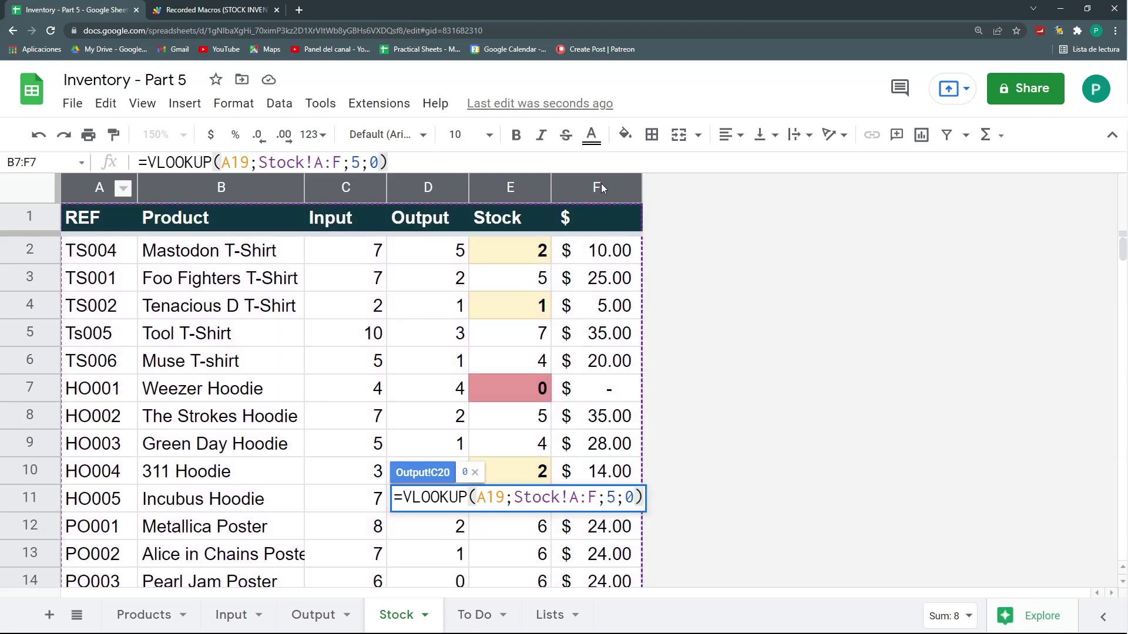
{"action": "key", "text": "Return"}
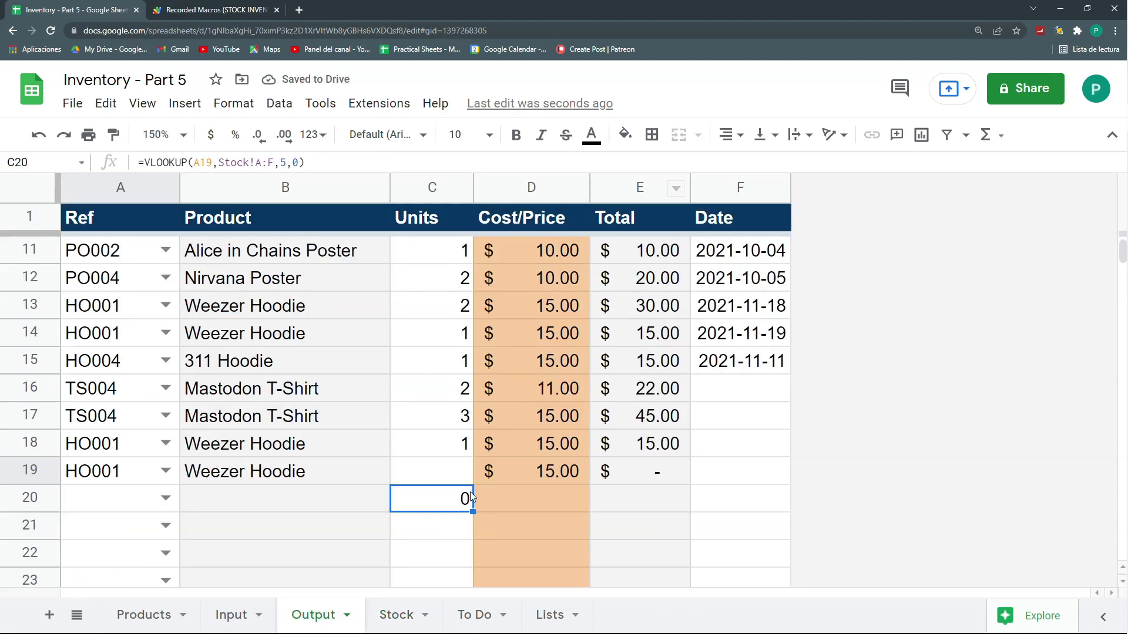
Append >0 to the C20 formula so it tests for stock above zero.
{"action": "left_click", "coordinate": [124, 473]}
{"action": "left_click", "coordinate": [451, 509]}
{"action": "double_click", "coordinate": [451, 510]}
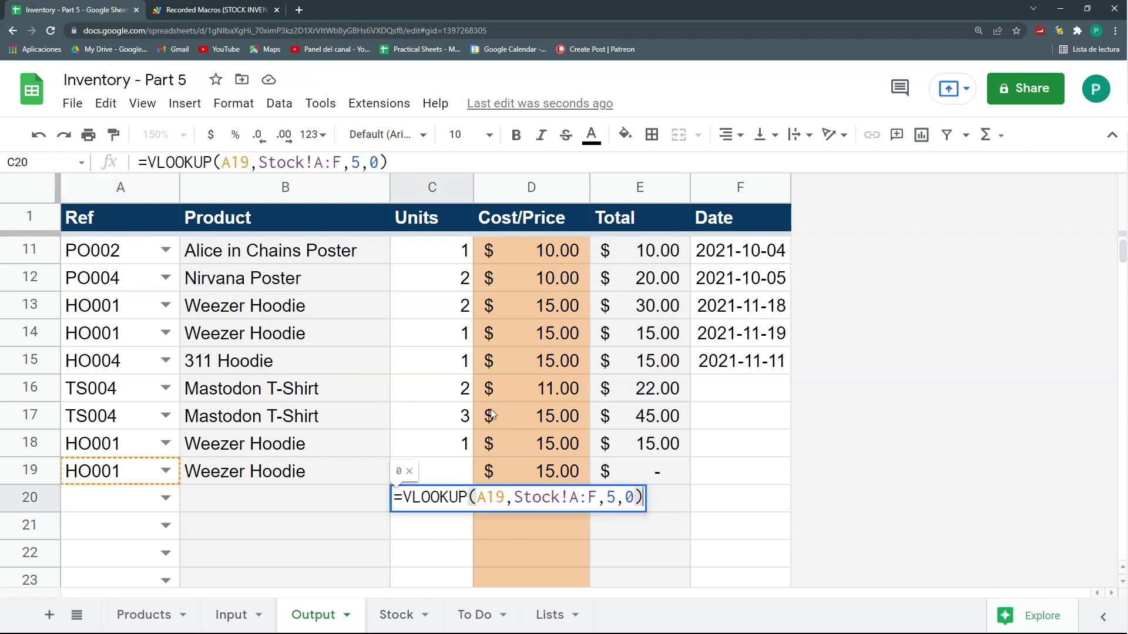
{"action": "type", "text": "=0"}
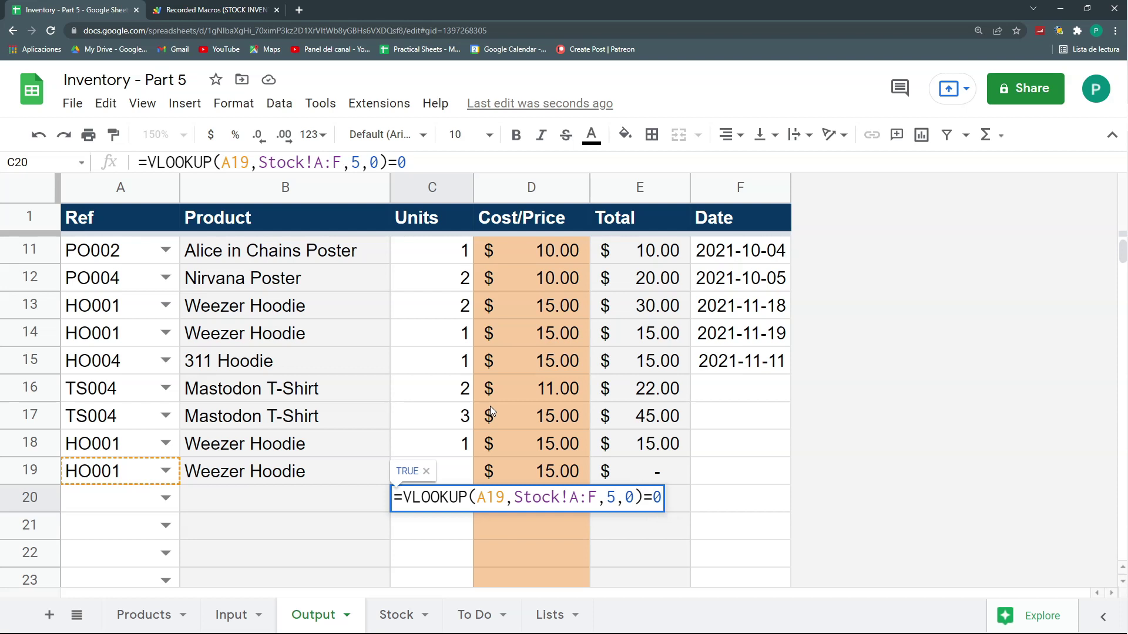
{"action": "key", "text": "BackSpace"}
{"action": "key", "text": "BackSpace"}
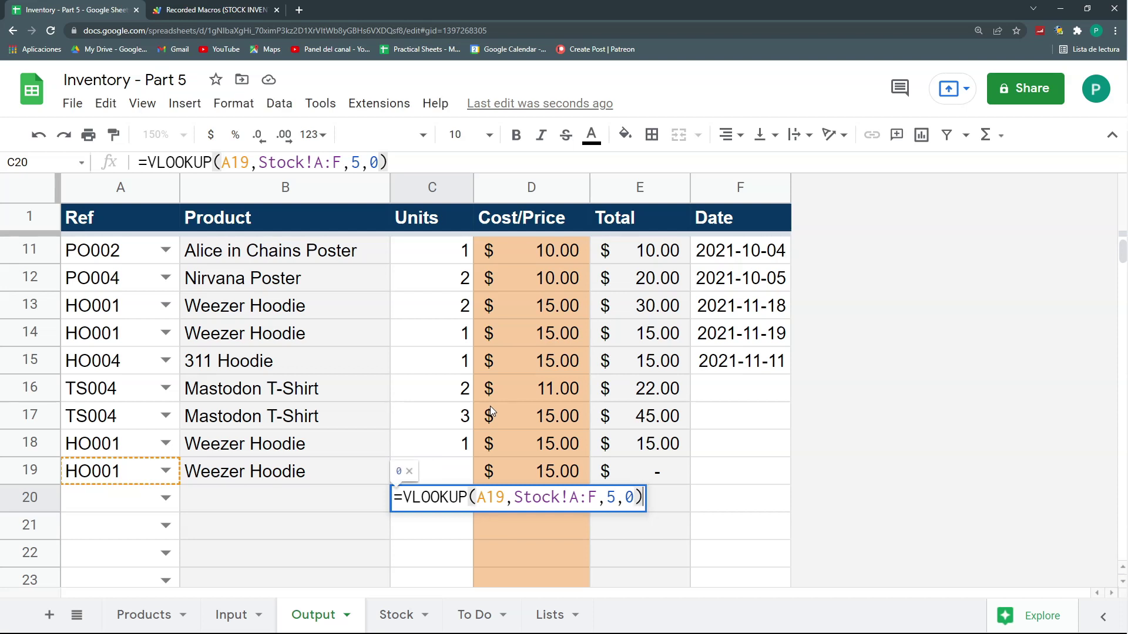
{"action": "type", "text": ">0"}
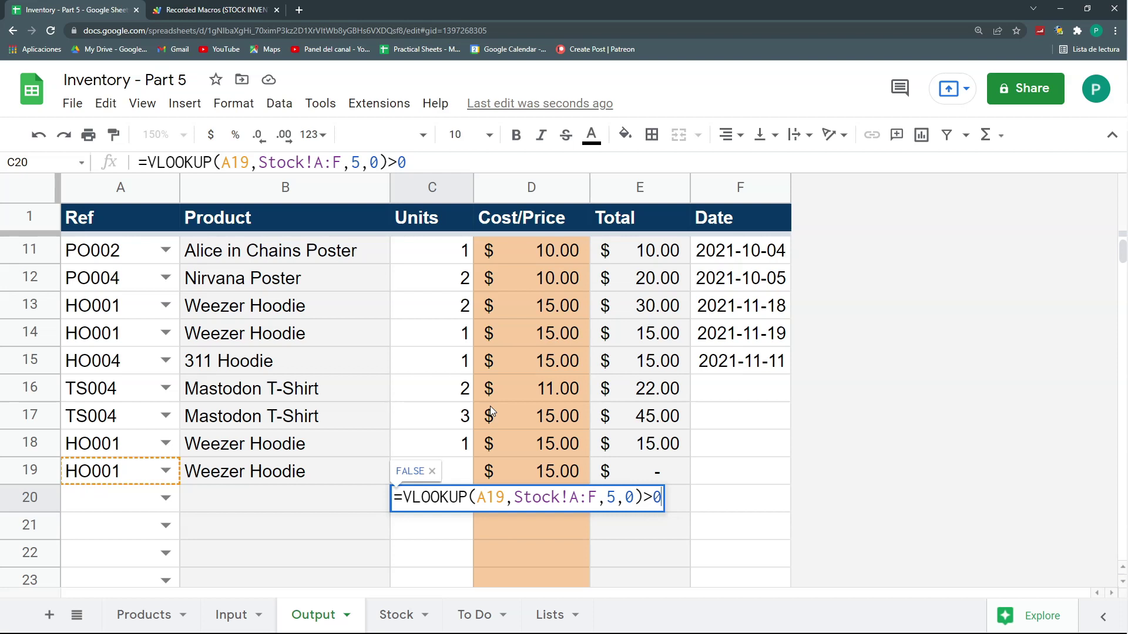
{"action": "key", "text": "Return"}
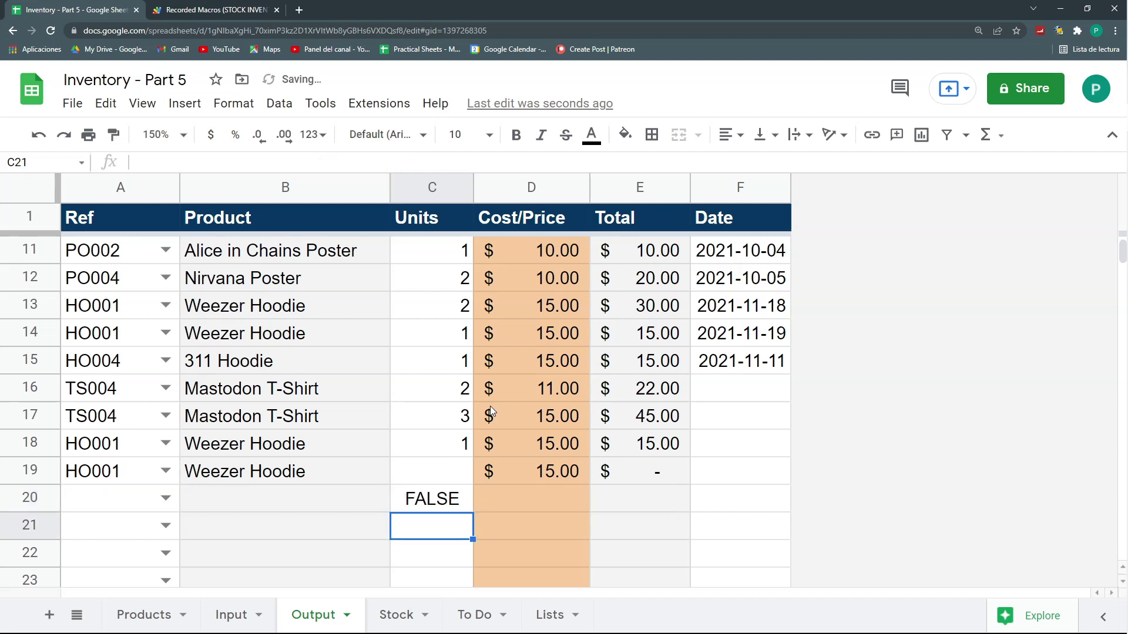
Copy the stock-check test formula from C20's formula bar.
{"action": "left_click", "coordinate": [428, 501]}
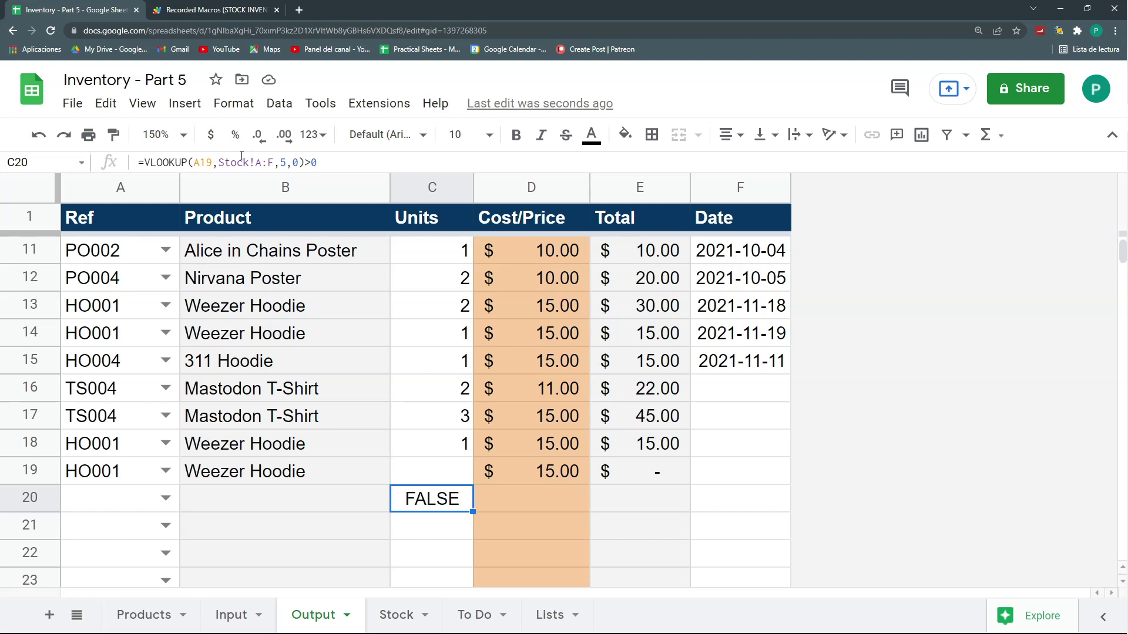
{"action": "left_click", "coordinate": [324, 164]}
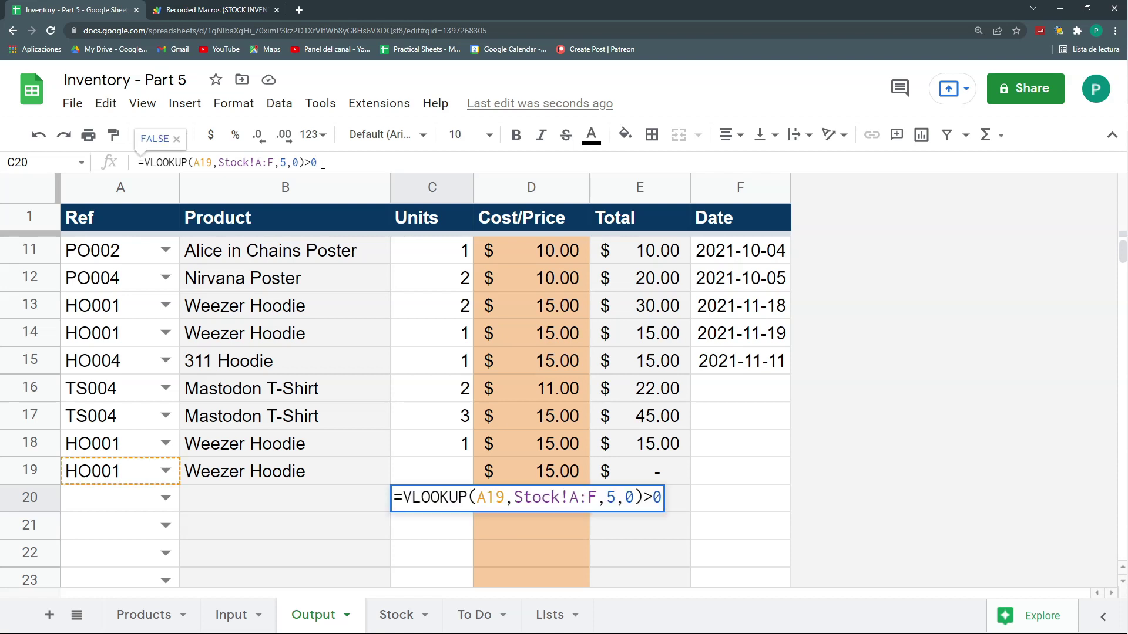
{"action": "left_click_drag", "start_coordinate": [324, 164], "coordinate": [115, 154]}
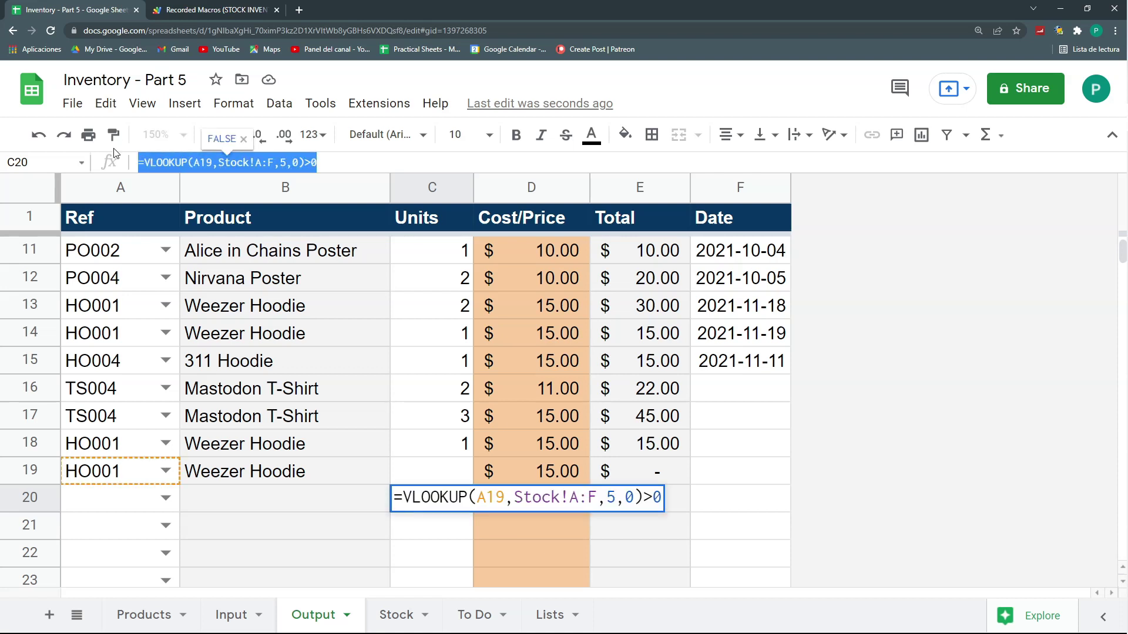
{"action": "key", "text": "Escape"}
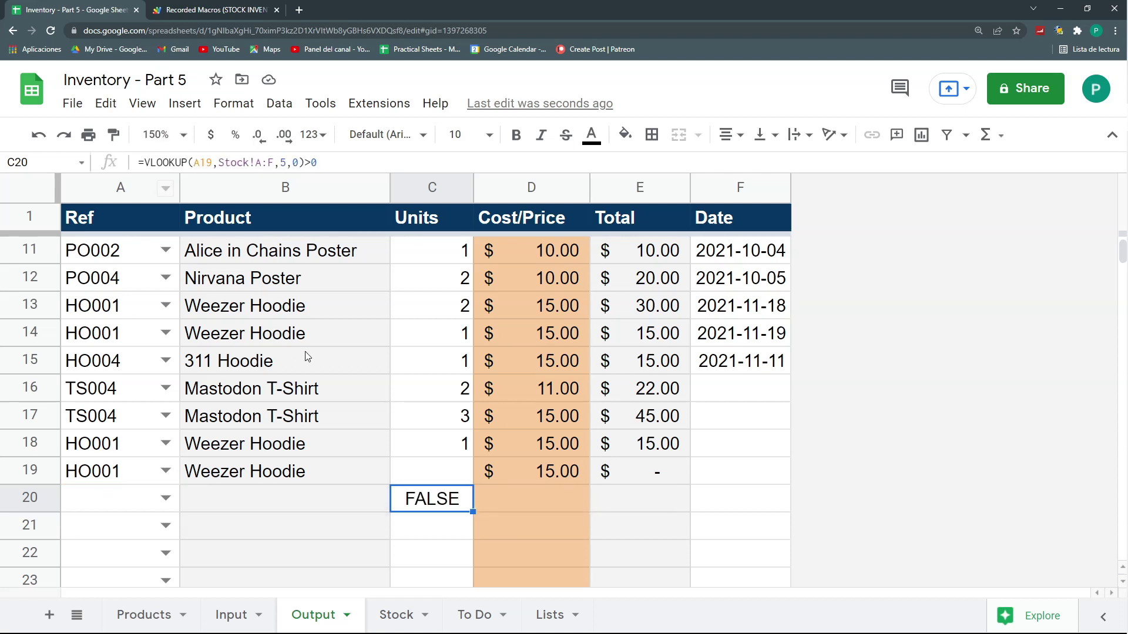
Remove all data validation from the Units range C2 down to the column's last row.
{"action": "left_click", "coordinate": [442, 470]}
{"action": "scroll", "coordinate": [433, 282], "scroll_direction": "up", "scroll_amount": 3}
{"action": "left_click", "coordinate": [437, 259]}
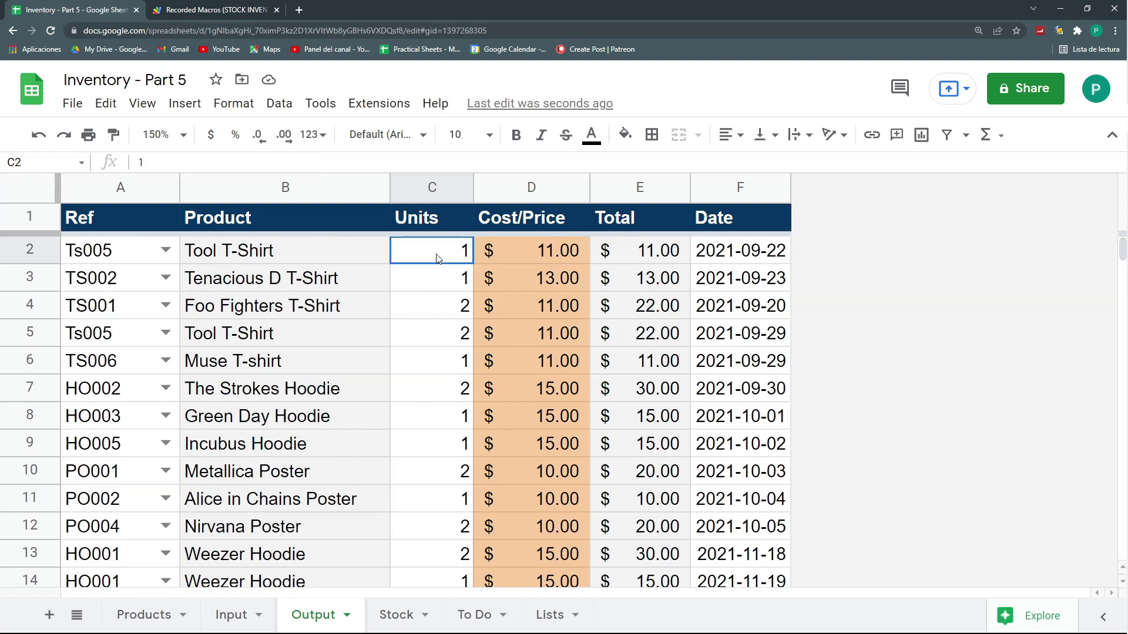
{"action": "key", "text": "ctrl+shift+Down"}
{"action": "key", "text": "ctrl+shift+Down"}
{"action": "key", "text": "ctrl+shift+Down"}
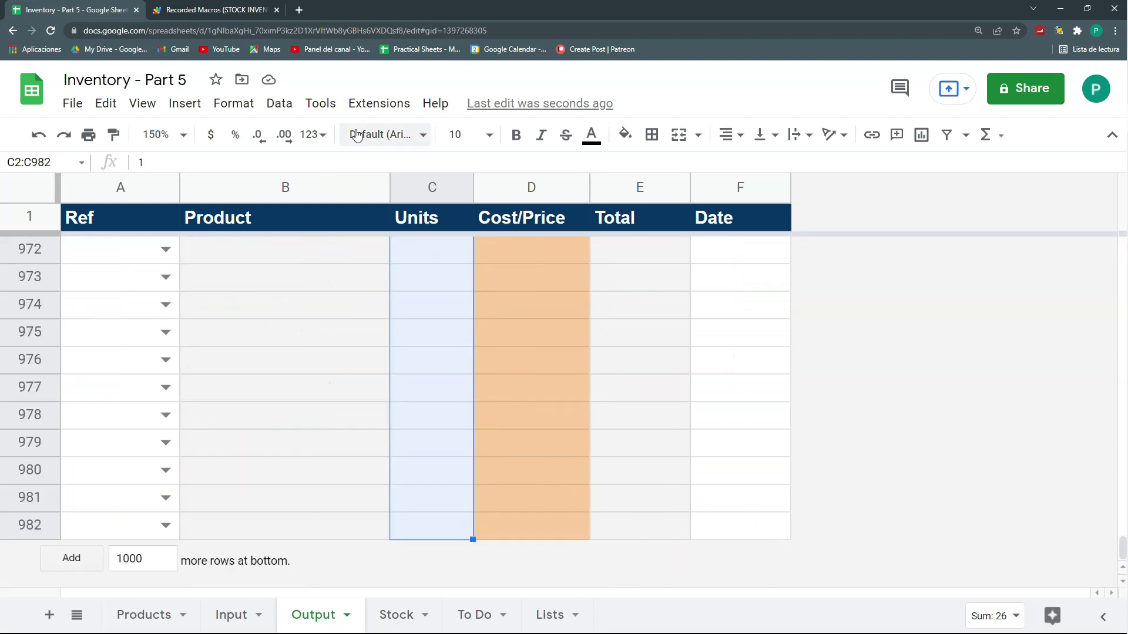
{"action": "left_click", "coordinate": [279, 103]}
{"action": "left_click", "coordinate": [393, 433]}
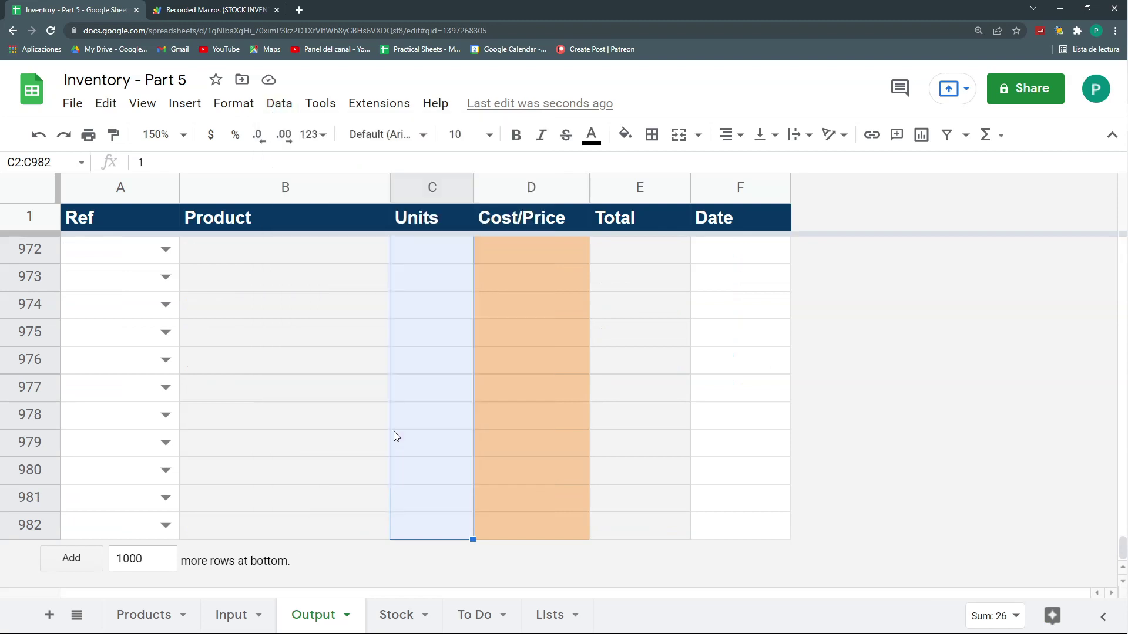
{"action": "left_click", "coordinate": [654, 453]}
{"action": "left_click", "coordinate": [424, 367]}
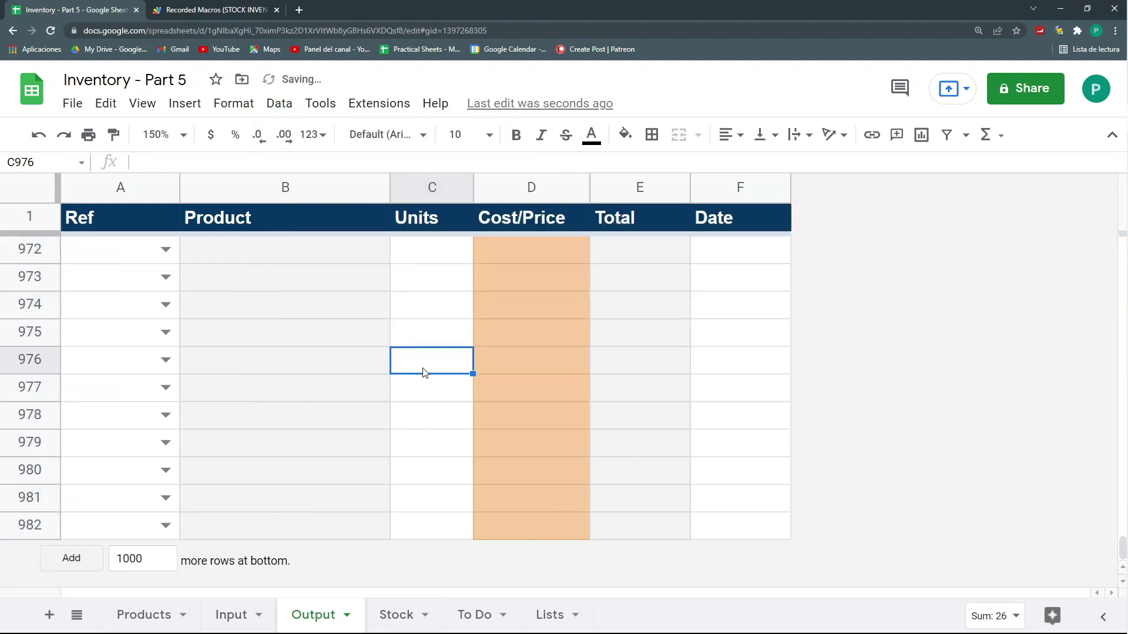
{"action": "key", "text": "ctrl+Up"}
{"action": "scroll", "coordinate": [458, 370], "scroll_direction": "up", "scroll_amount": 4}
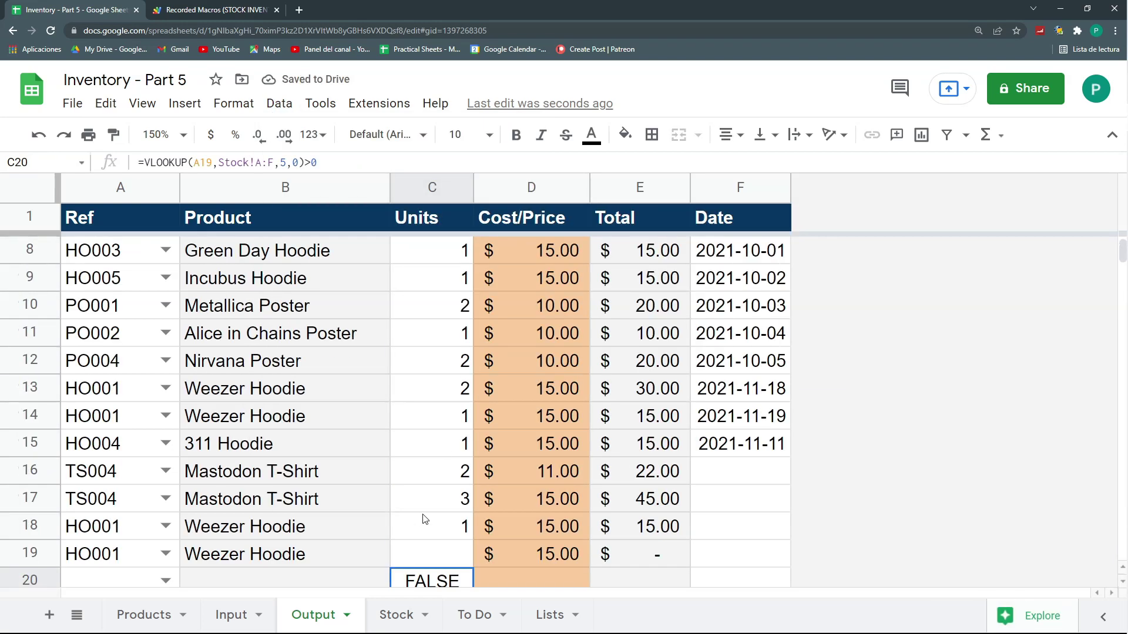
{"action": "scroll", "coordinate": [423, 517], "scroll_direction": "down", "scroll_amount": 2}
Give C19 a reject-input custom formula rule using the pasted VLOOKUP stock check.
{"action": "left_click", "coordinate": [426, 419]}
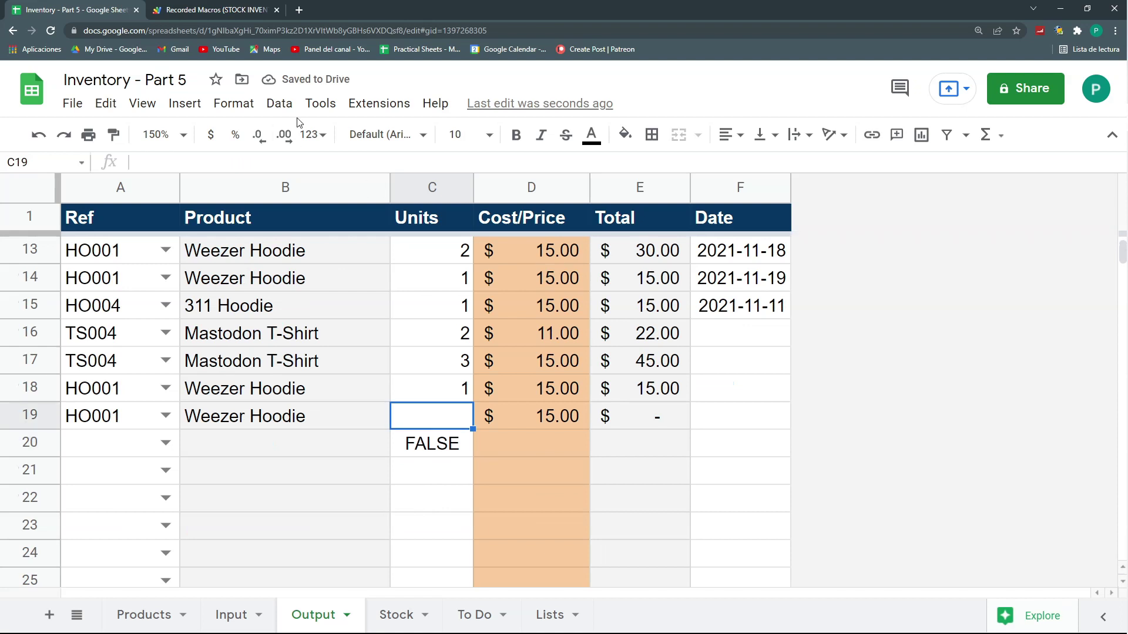
{"action": "left_click", "coordinate": [281, 104]}
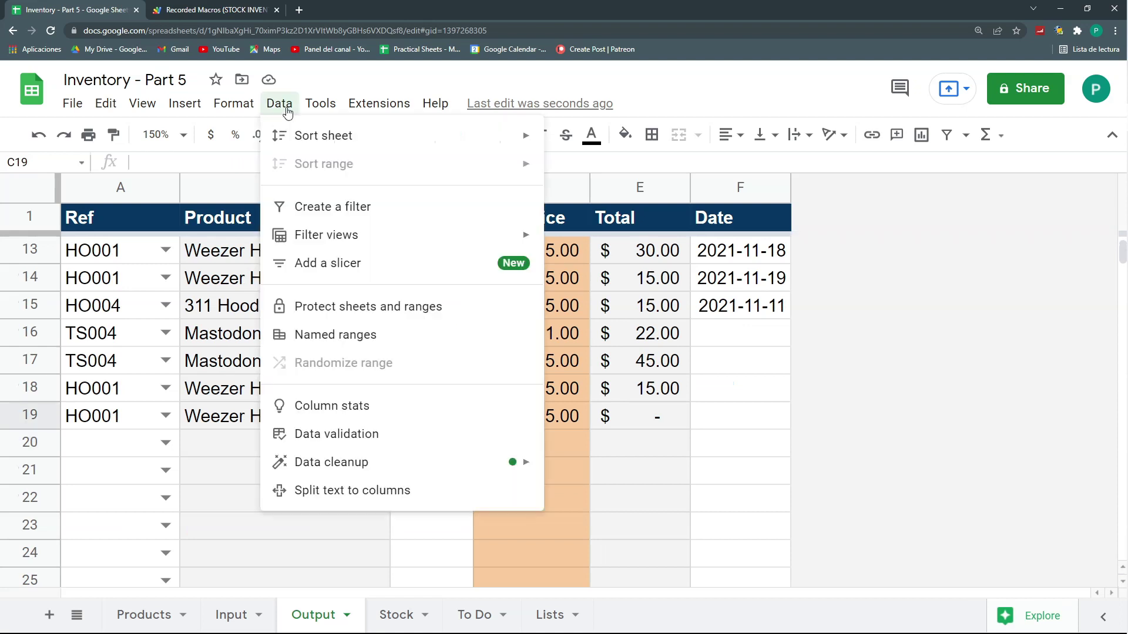
{"action": "left_click", "coordinate": [368, 431]}
{"action": "left_click", "coordinate": [497, 293]}
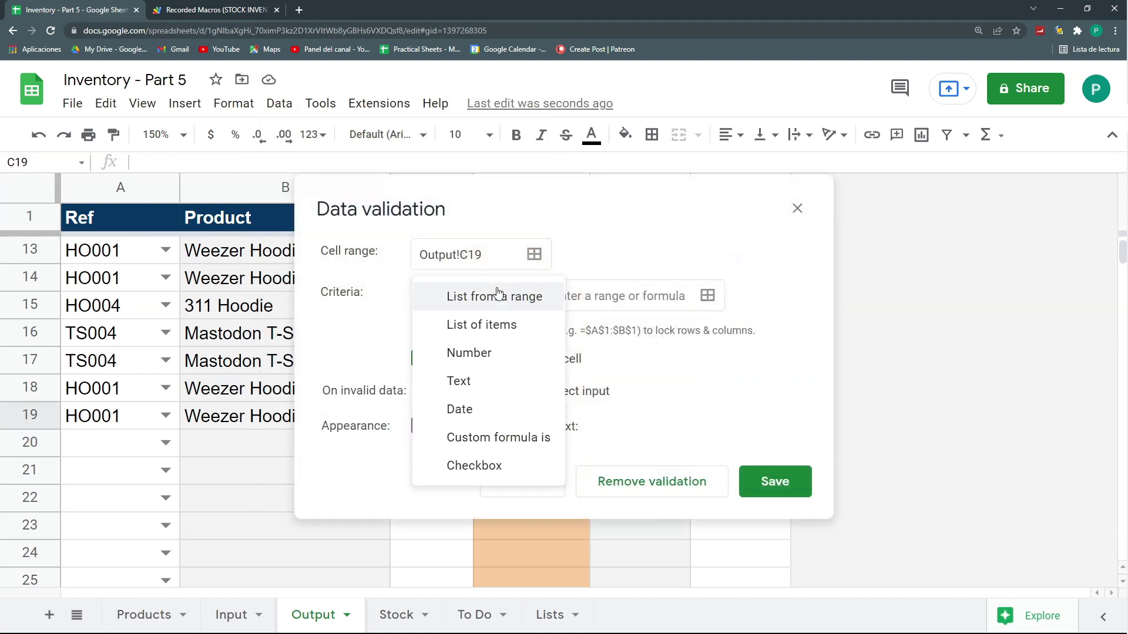
{"action": "left_click", "coordinate": [504, 436]}
{"action": "left_click", "coordinate": [579, 299]}
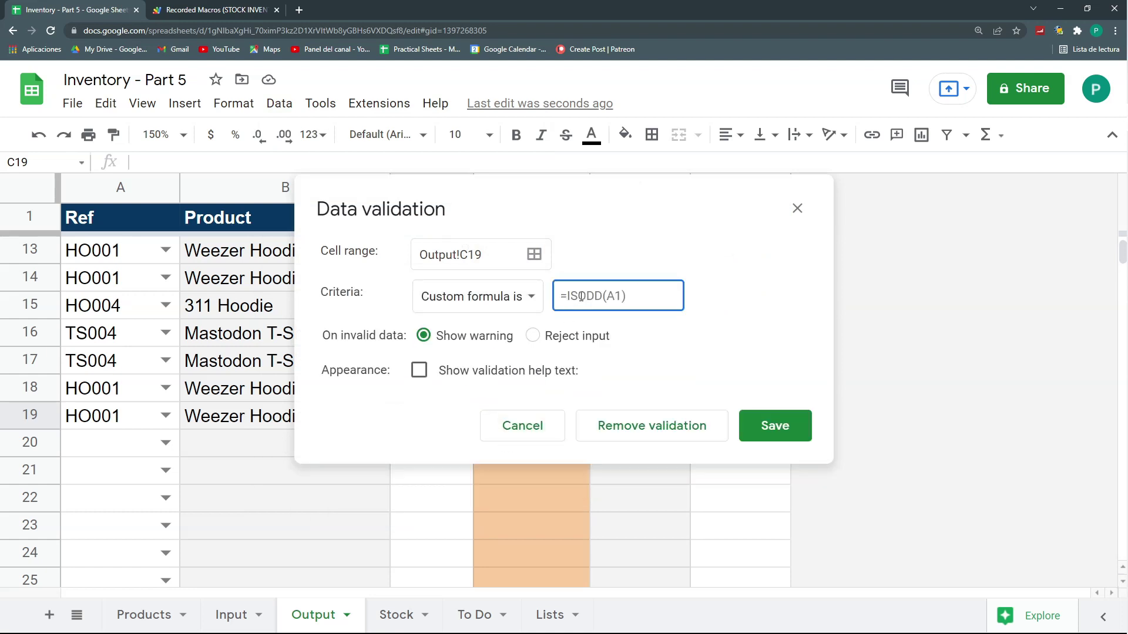
{"action": "key", "text": "ctrl+v"}
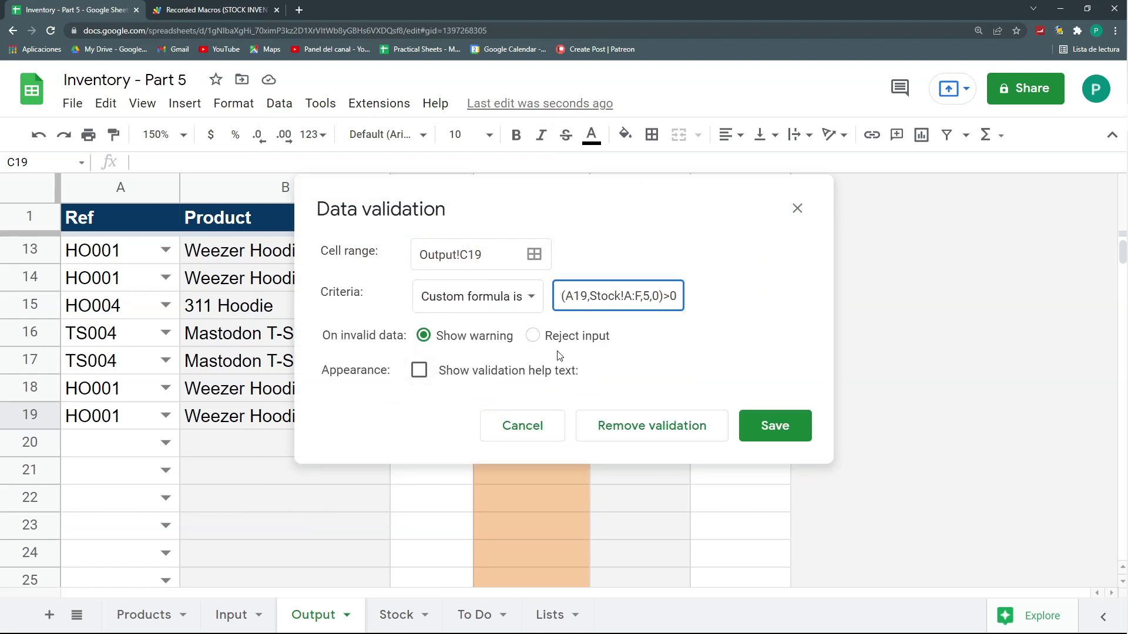
{"action": "left_click", "coordinate": [533, 336]}
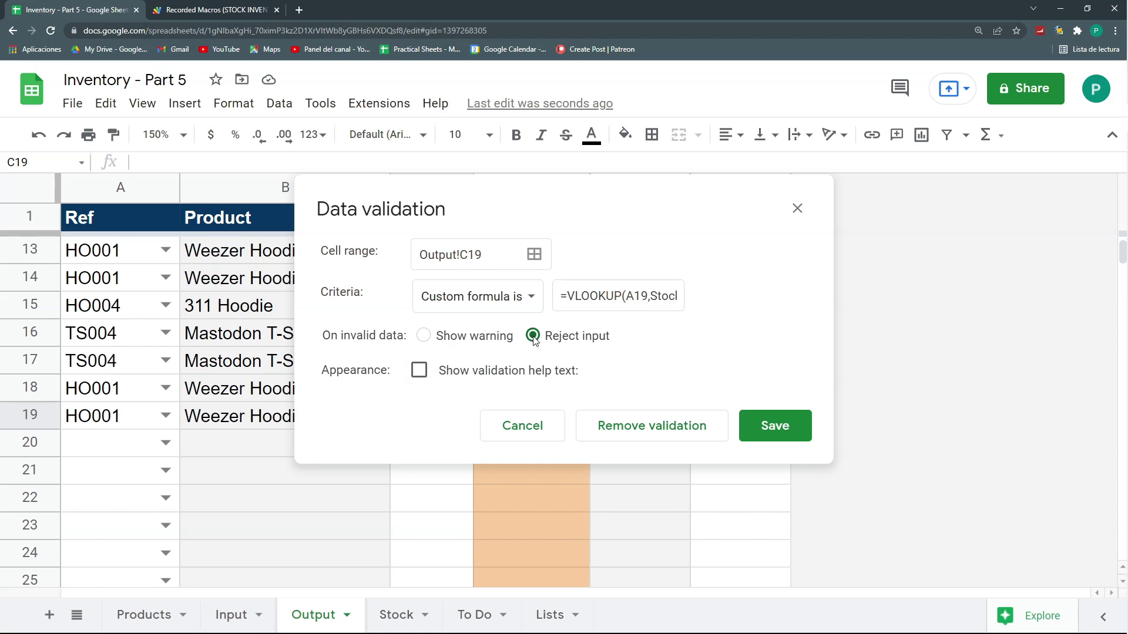
{"action": "left_click", "coordinate": [766, 426]}
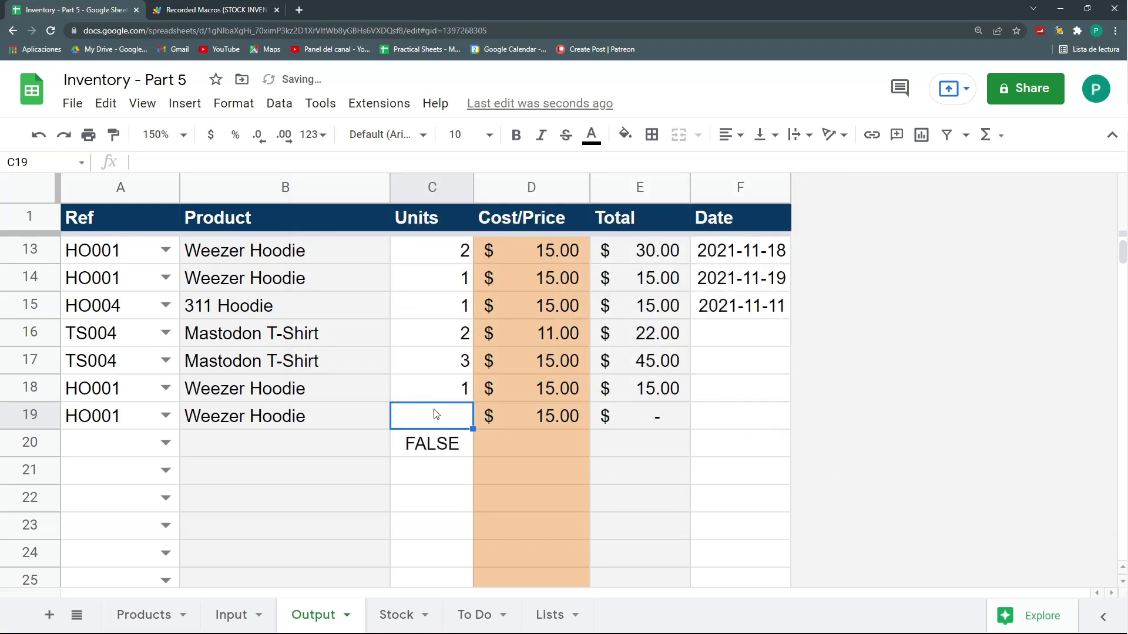
Enter 1 in C19 to confirm the rule refuses it, then dismiss the rejection.
{"action": "type", "text": "1"}
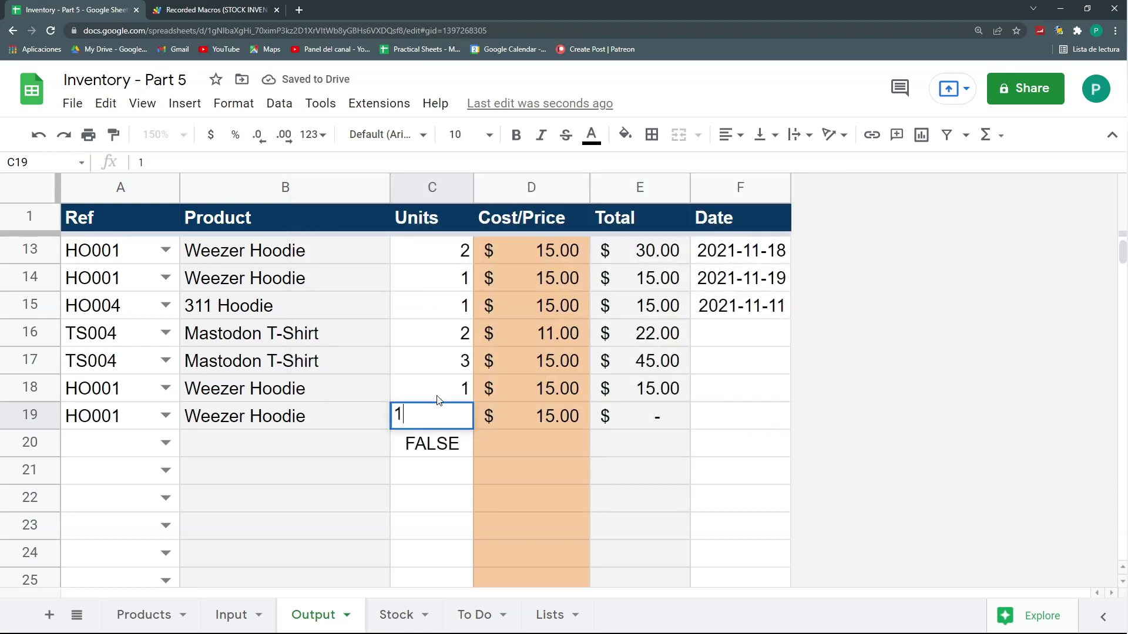
{"action": "key", "text": "Return"}
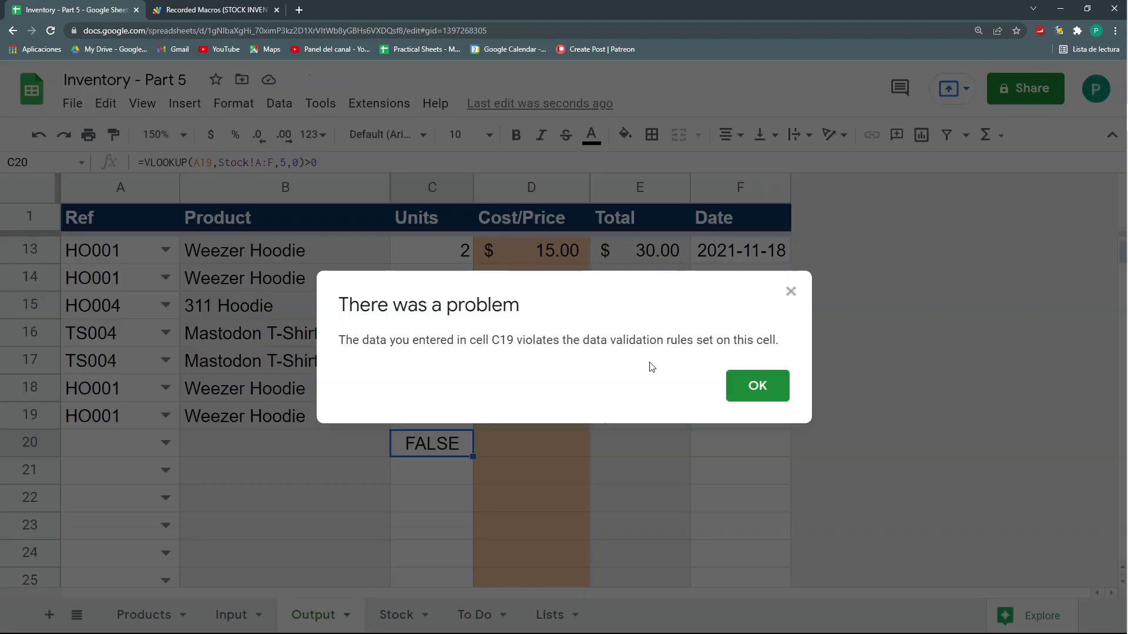
{"action": "left_click", "coordinate": [770, 389]}
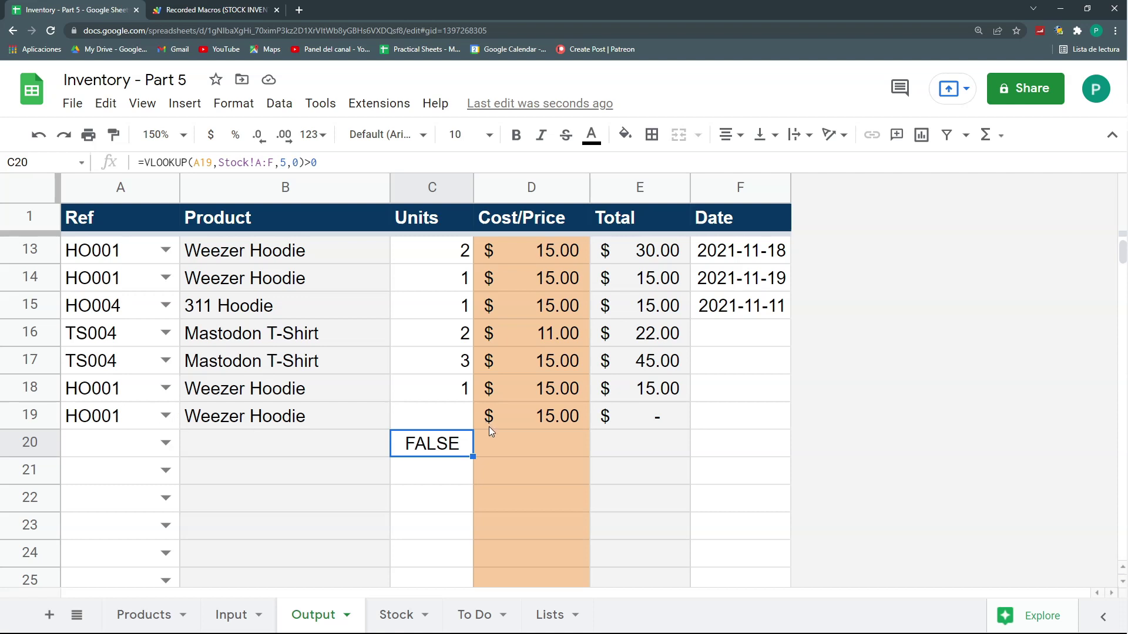
{"action": "left_click", "coordinate": [461, 421]}
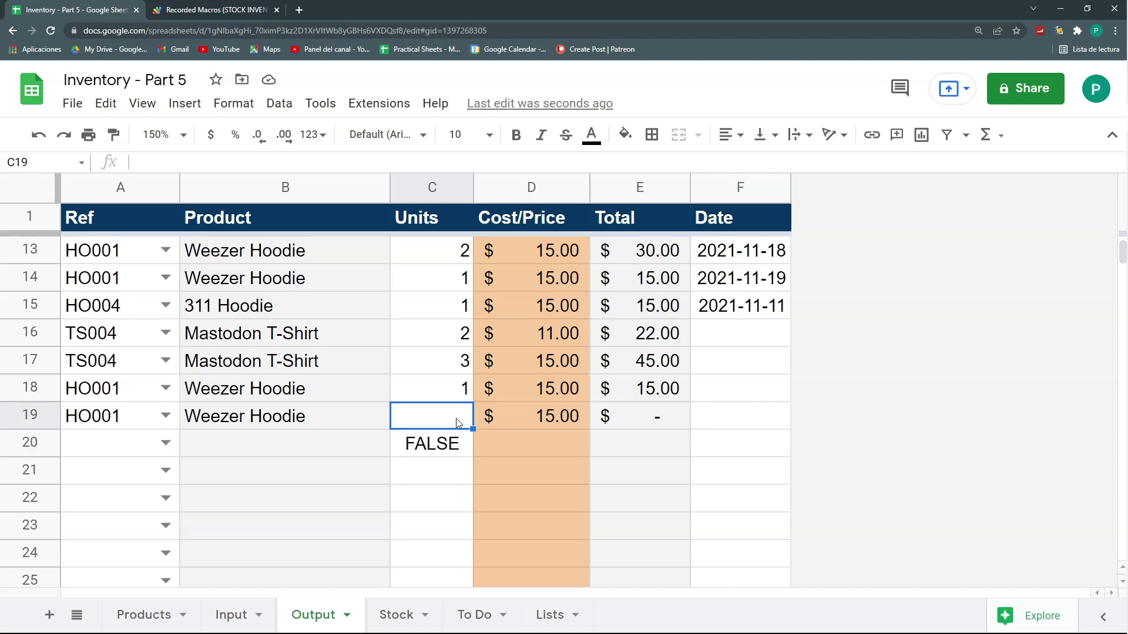
Set C19's help text to 'It appears you don´t have stock for this reference' and test by entering 2.
{"action": "left_click", "coordinate": [292, 110]}
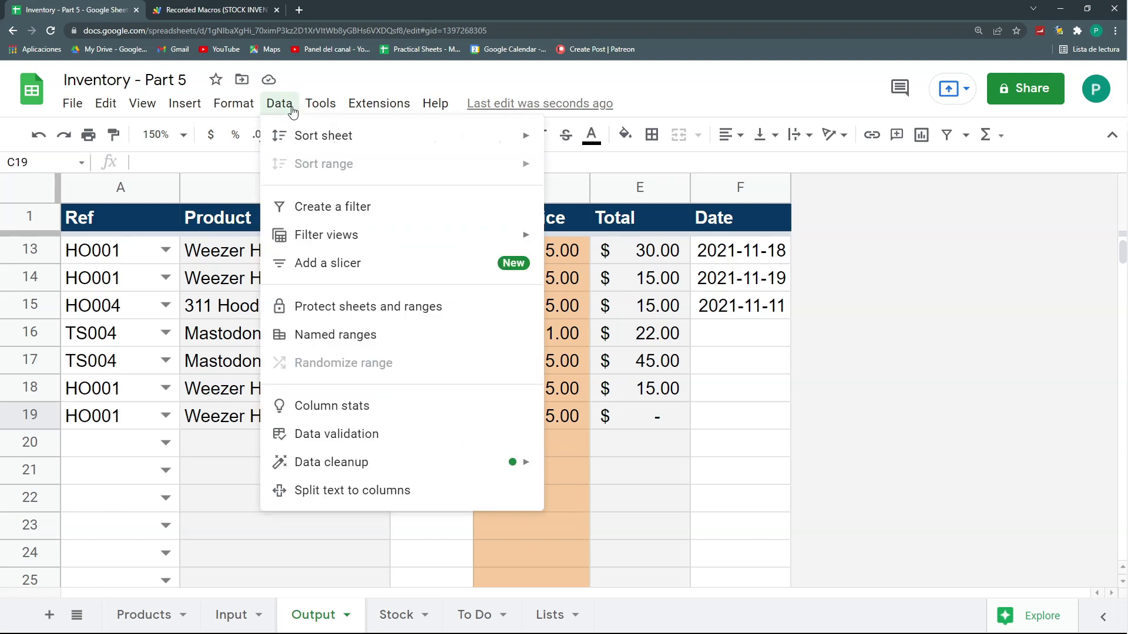
{"action": "left_click", "coordinate": [392, 442]}
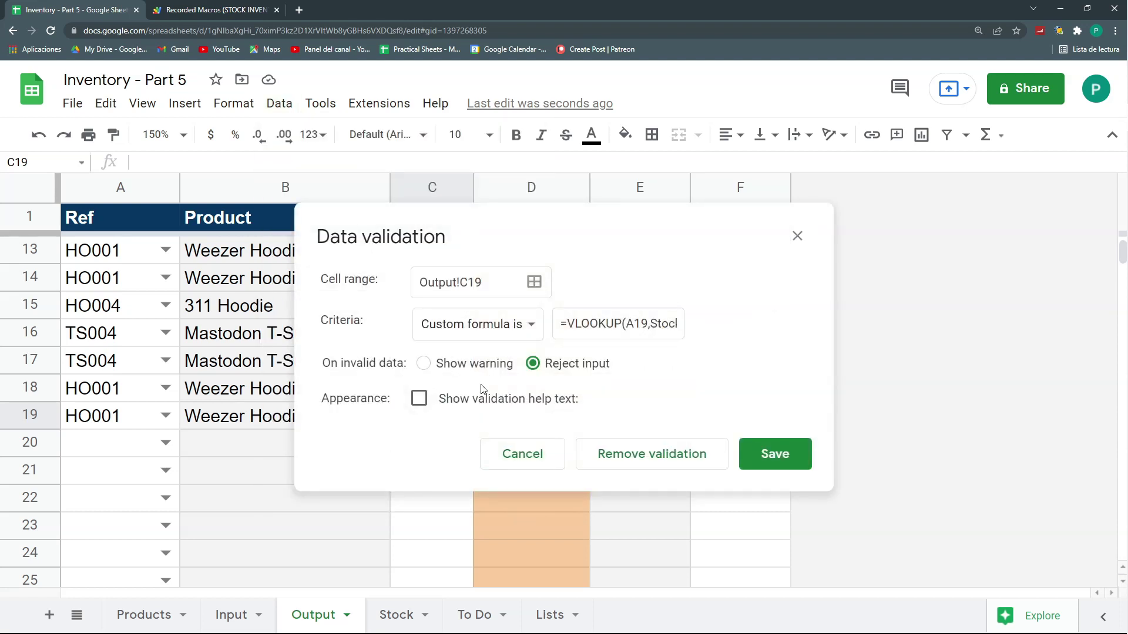
{"action": "left_click", "coordinate": [480, 401]}
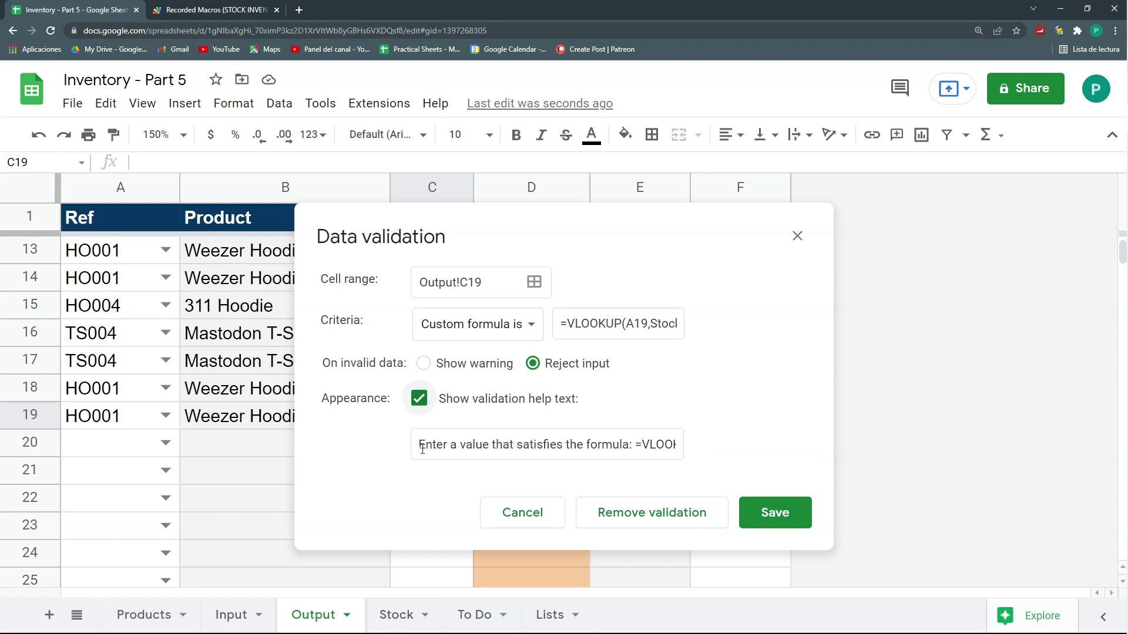
{"action": "left_click_drag", "start_coordinate": [422, 448], "coordinate": [796, 448]}
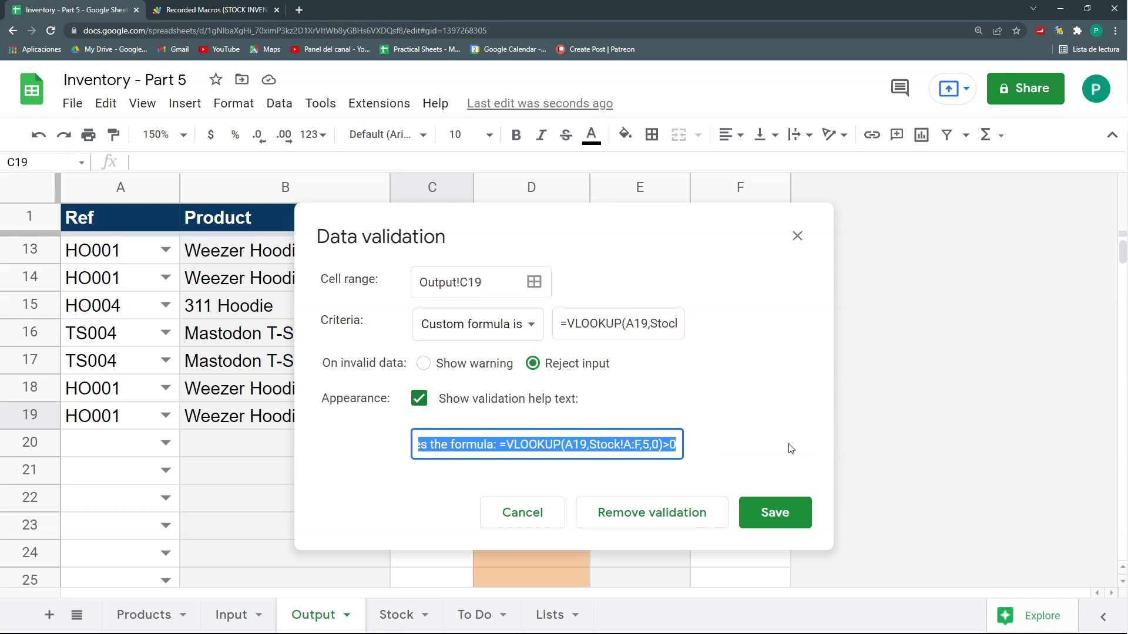
{"action": "key", "text": "BackSpace"}
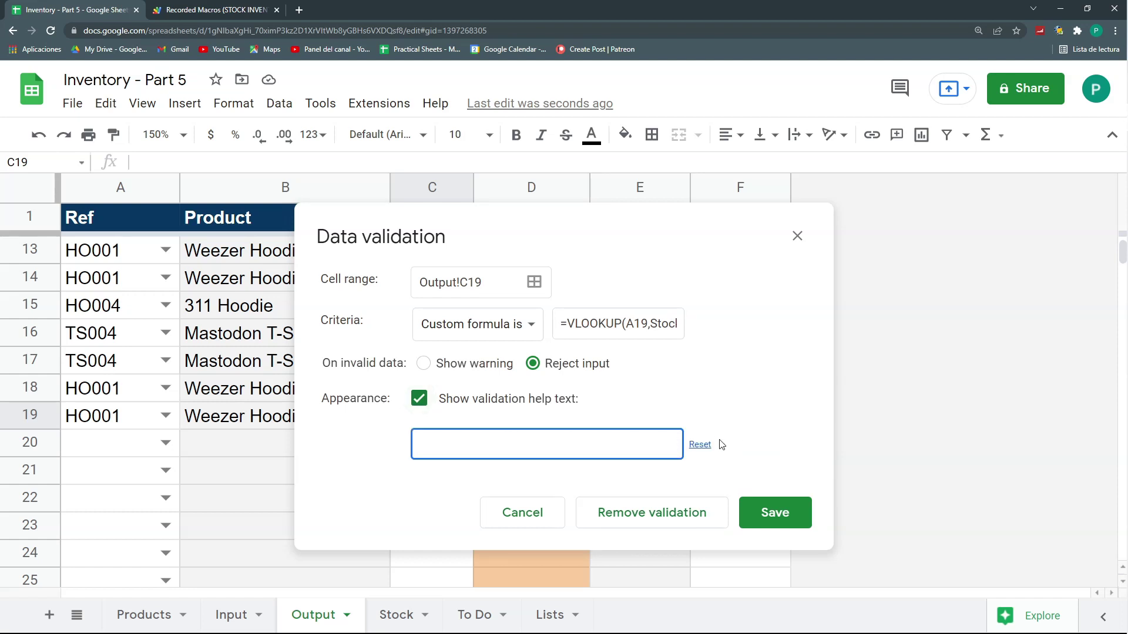
{"action": "type", "text": "It appears you don´t have stock for "}
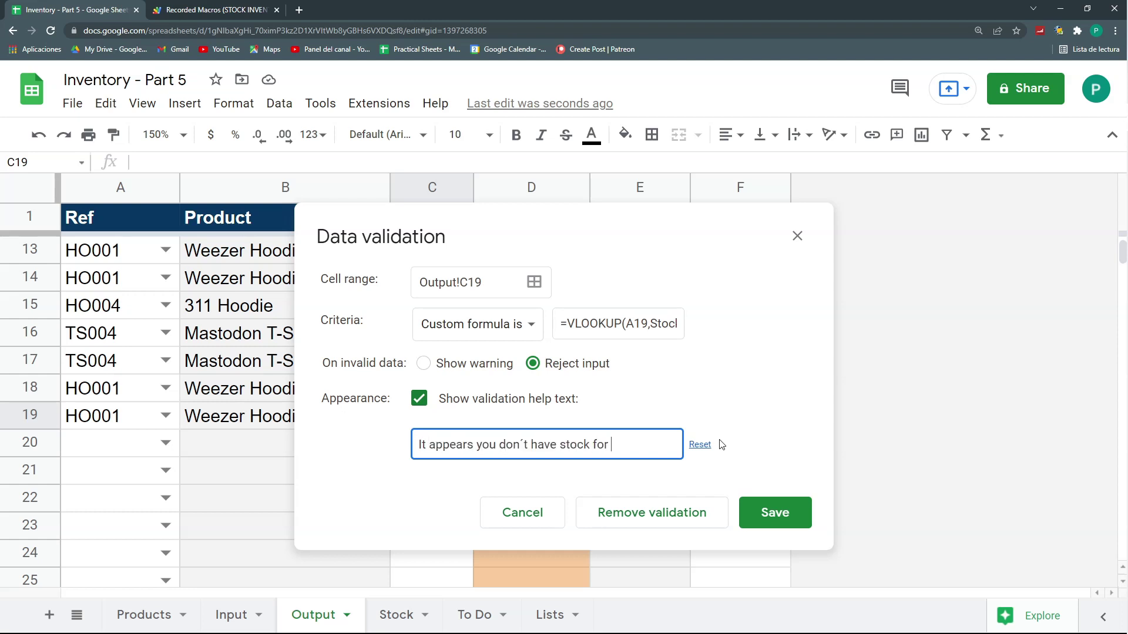
{"action": "type", "text": "this reference"}
{"action": "left_click", "coordinate": [771, 513]}
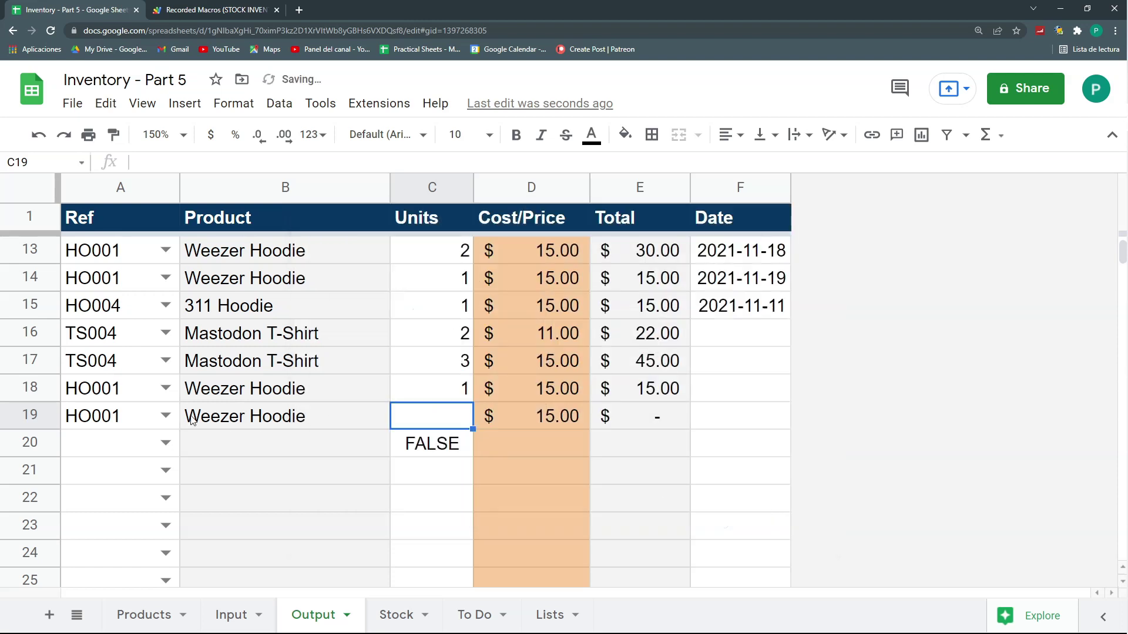
{"action": "type", "text": "2"}
{"action": "key", "text": "Return"}
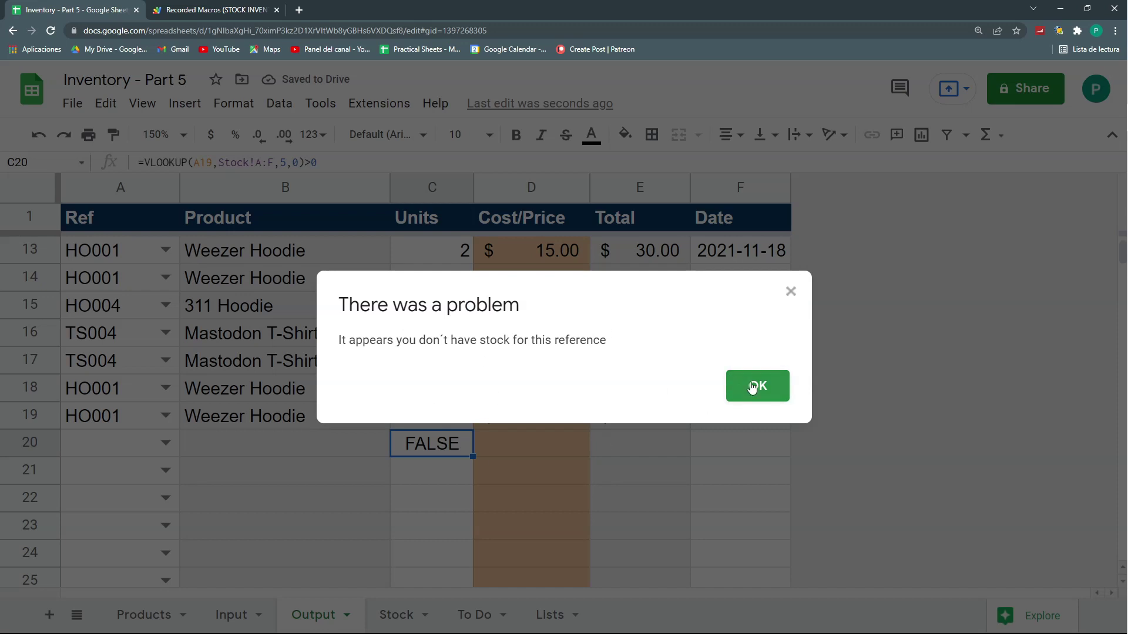
Copy C19 and paste only its data validation onto Units cells C2:C18.
{"action": "left_click", "coordinate": [755, 385]}
{"action": "left_click", "coordinate": [428, 419]}
{"action": "scroll", "coordinate": [441, 411], "scroll_direction": "down", "scroll_amount": 2}
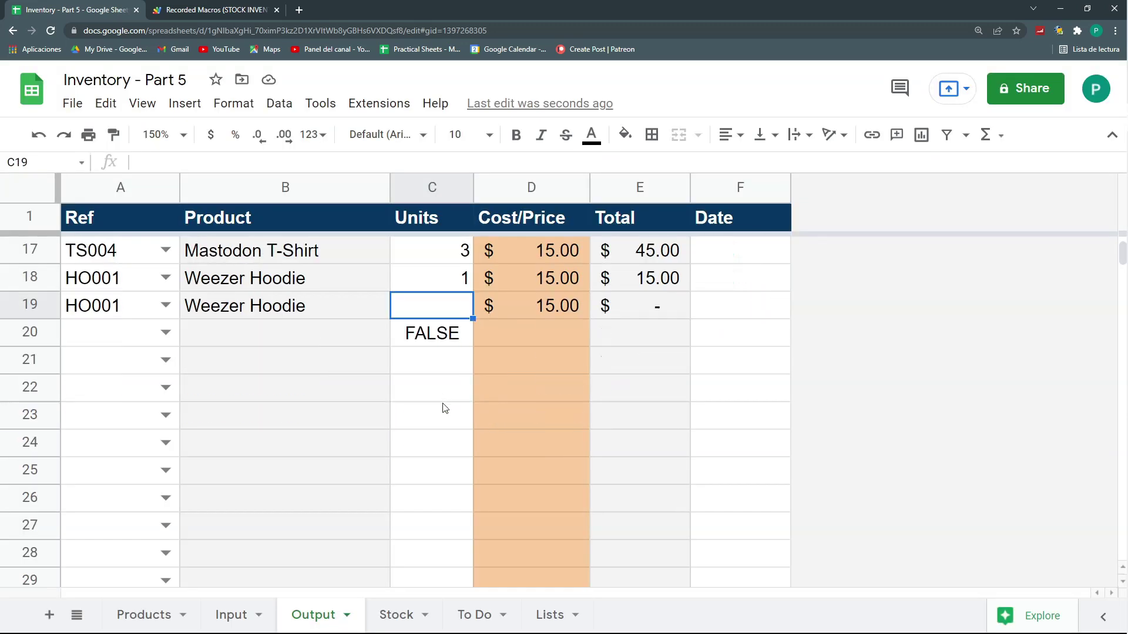
{"action": "left_click_drag", "start_coordinate": [452, 278], "coordinate": [455, 253]}
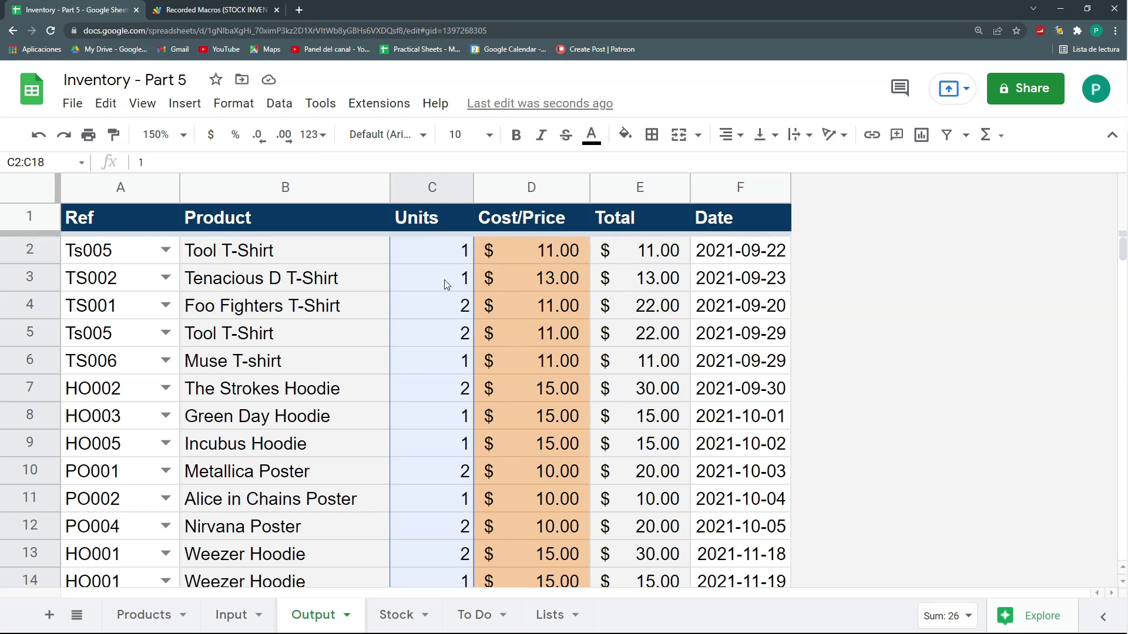
{"action": "scroll", "coordinate": [410, 312], "scroll_direction": "down", "scroll_amount": 3}
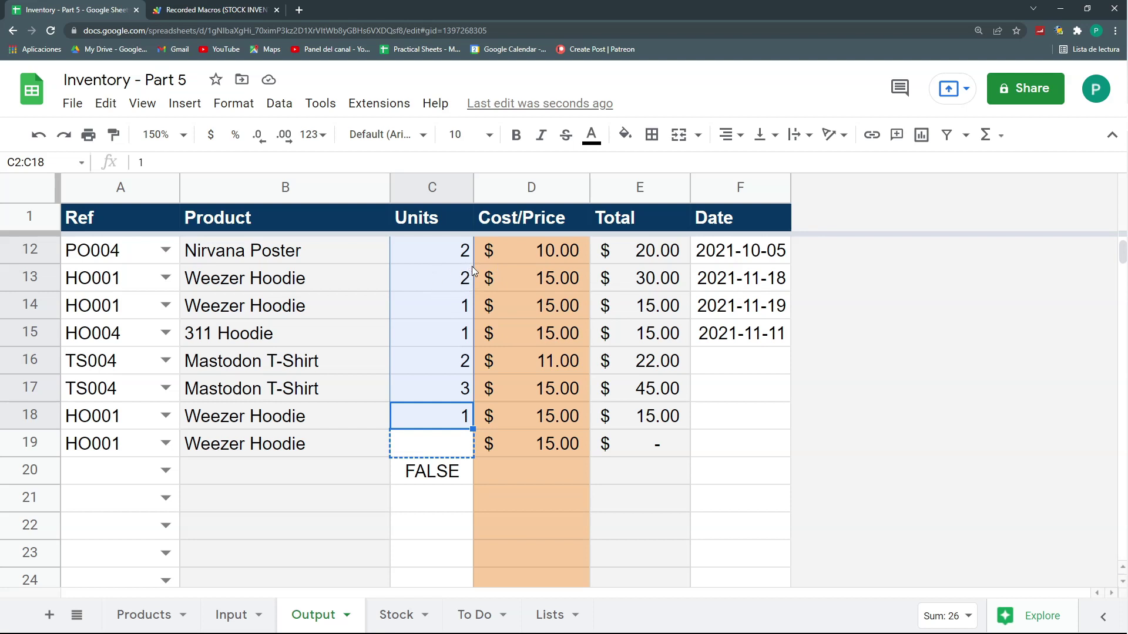
{"action": "left_click", "coordinate": [101, 104]}
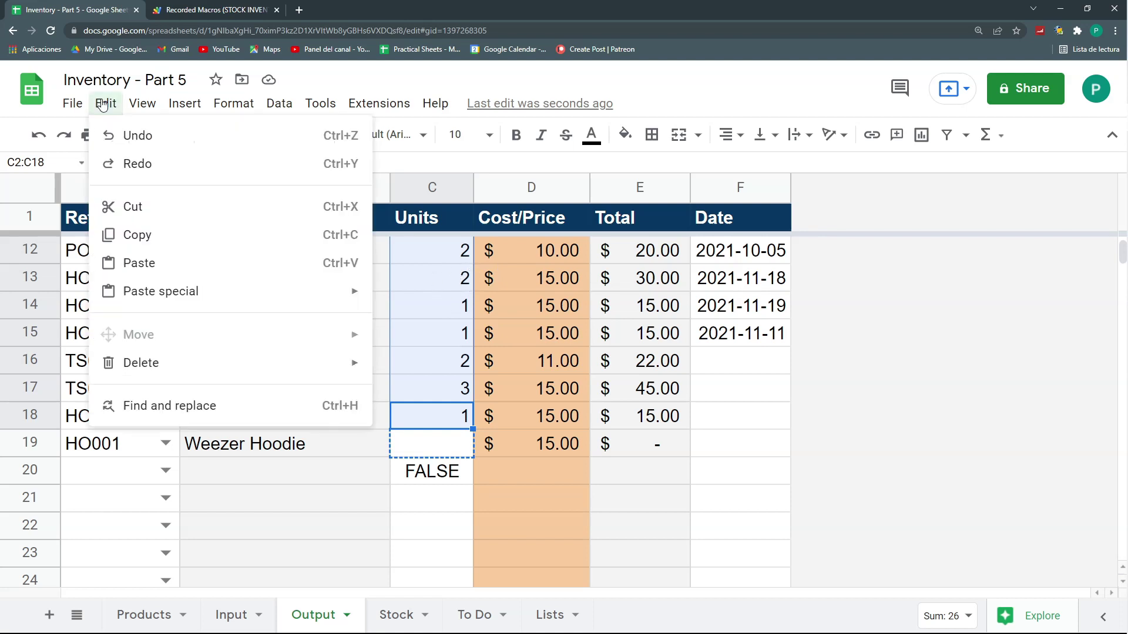
{"action": "mouse_move", "coordinate": [202, 297]}
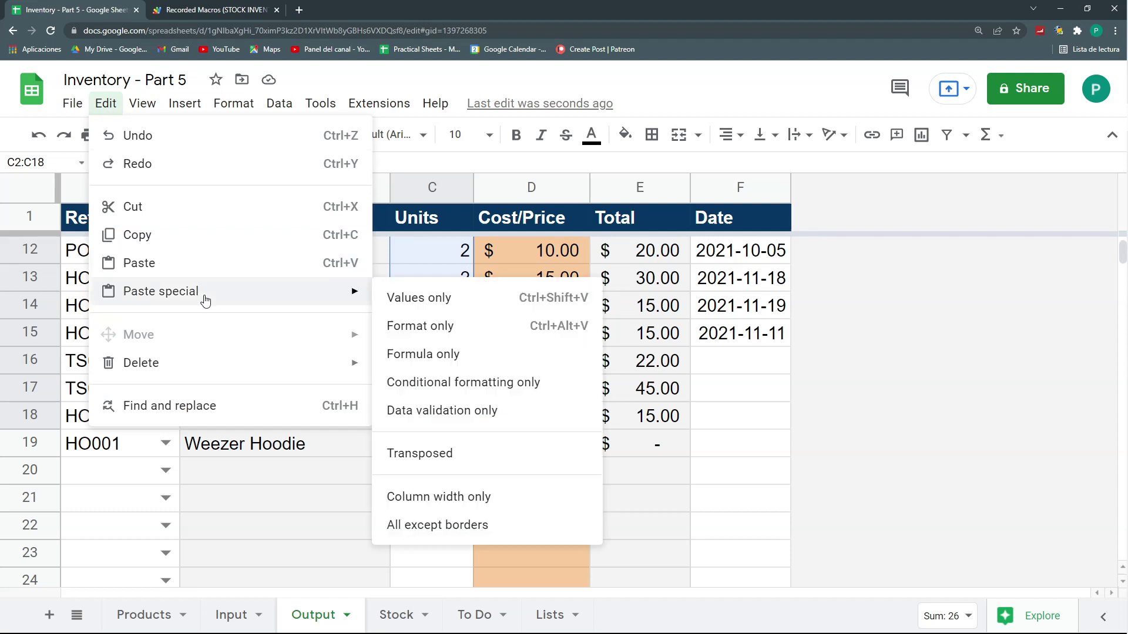
{"action": "left_click", "coordinate": [504, 421]}
Inspect the invalid flags on C18, C14 and C13, then return to C19.
{"action": "left_click", "coordinate": [455, 316]}
{"action": "scroll", "coordinate": [455, 324], "scroll_direction": "up", "scroll_amount": 2}
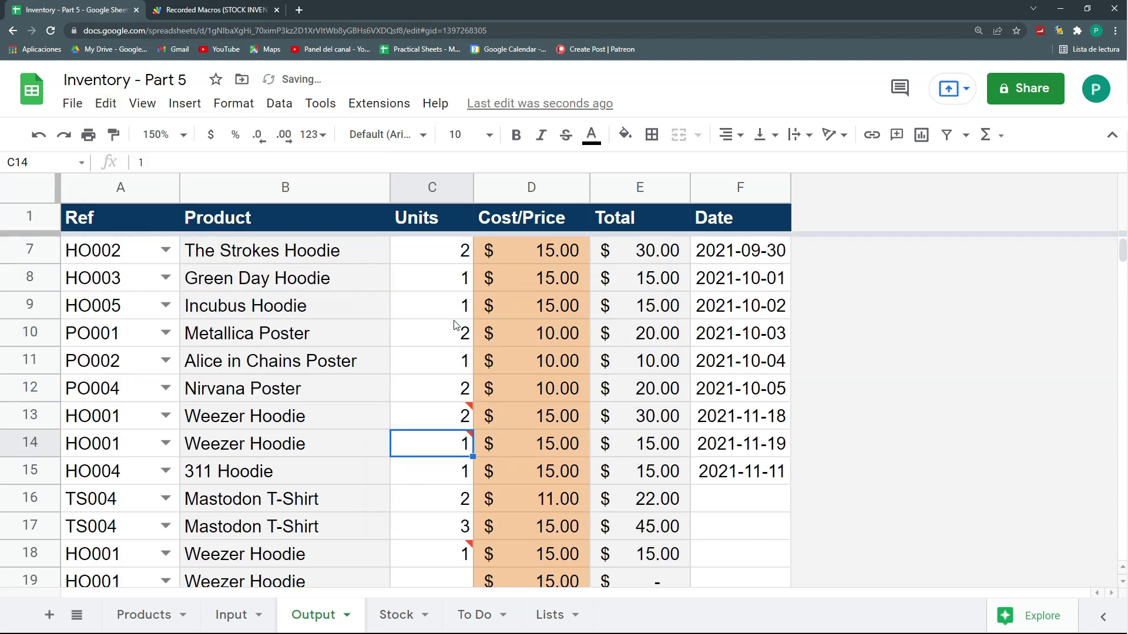
{"action": "scroll", "coordinate": [461, 322], "scroll_direction": "down", "scroll_amount": 1}
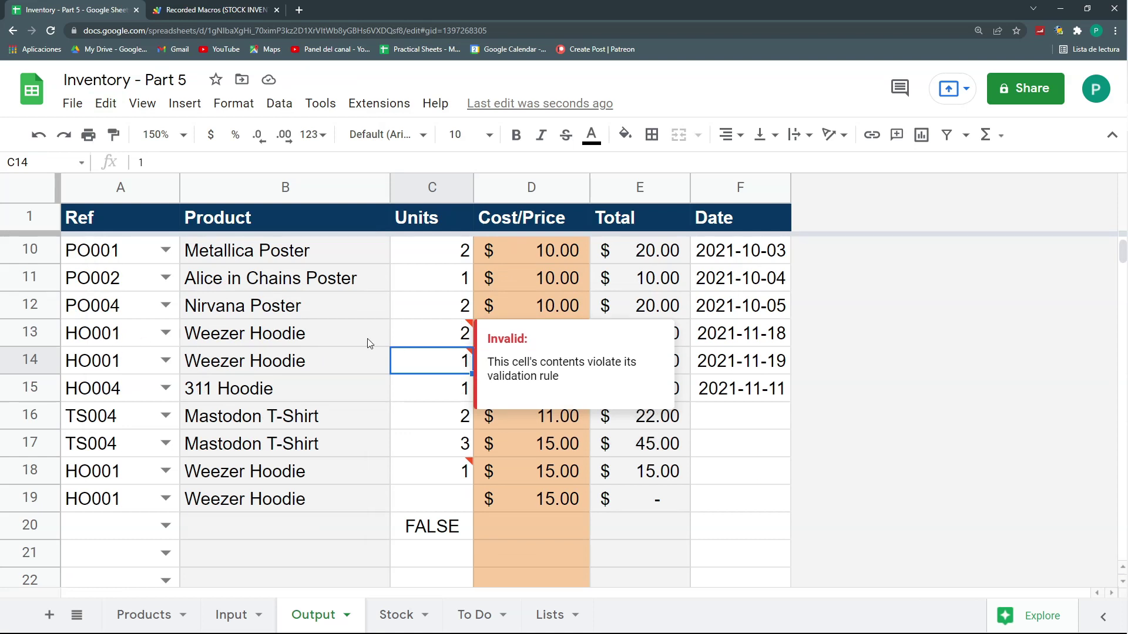
{"action": "left_click", "coordinate": [452, 472]}
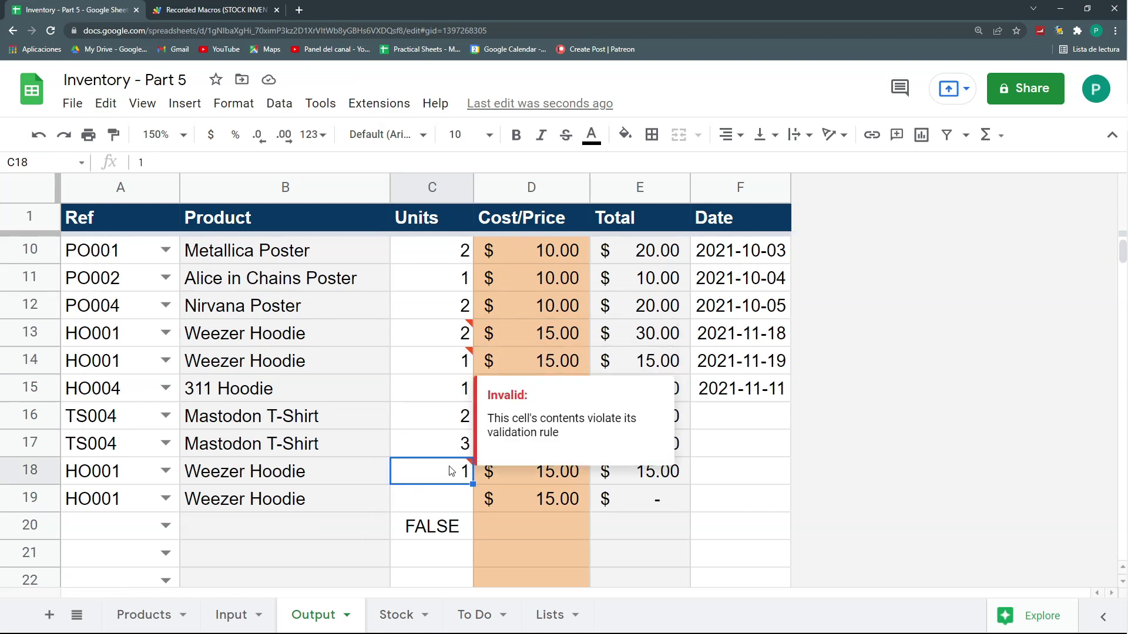
{"action": "left_click", "coordinate": [444, 368]}
{"action": "left_click", "coordinate": [441, 345]}
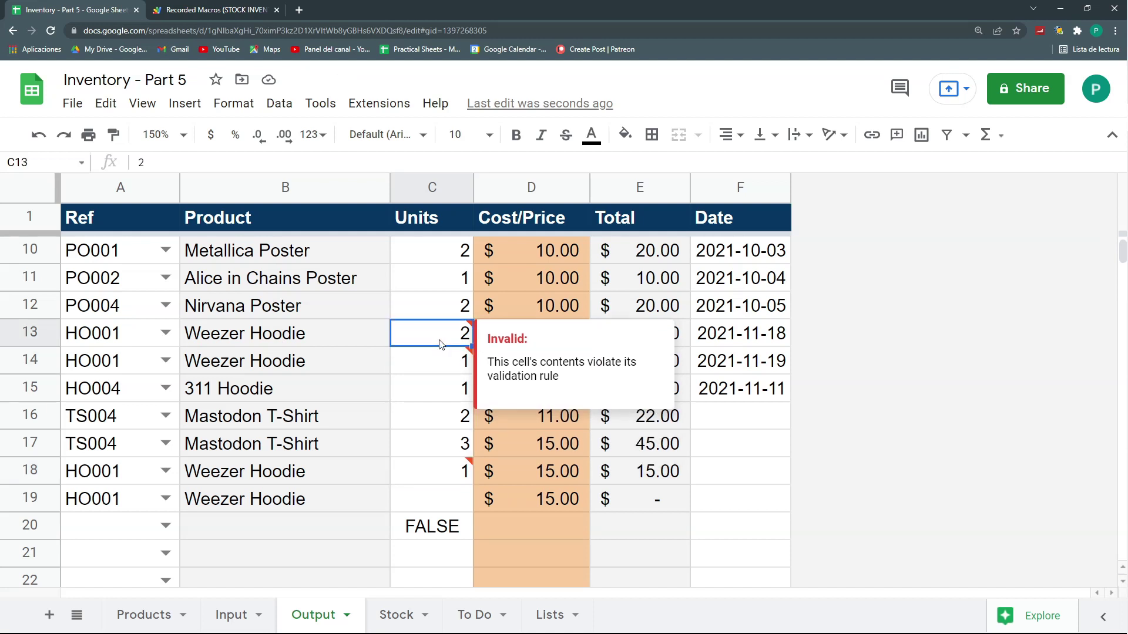
{"action": "left_click", "coordinate": [434, 366]}
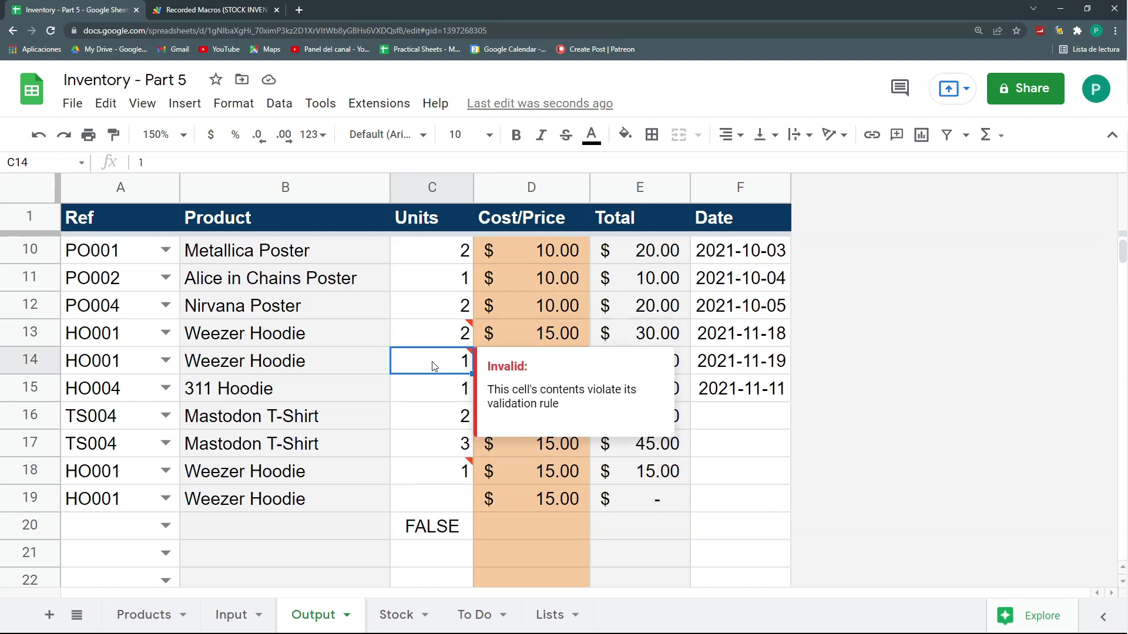
{"action": "left_click", "coordinate": [433, 499]}
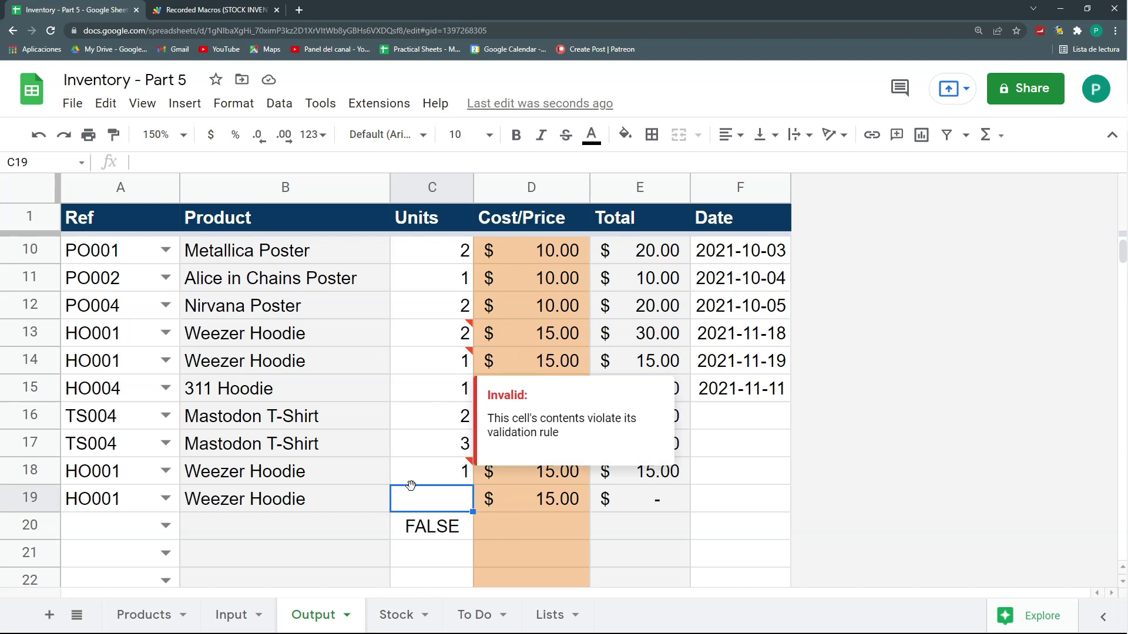
Delete the stray FALSE test result from C20.
{"action": "left_click", "coordinate": [448, 362]}
{"action": "key", "text": "Left"}
{"action": "key", "text": "Left"}
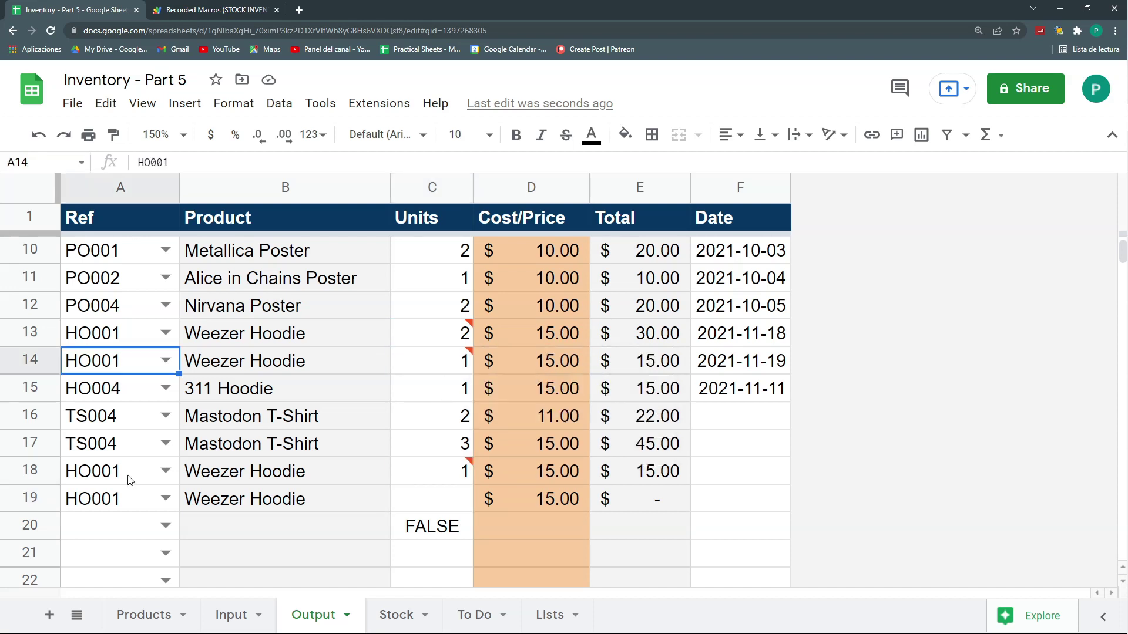
{"action": "left_click", "coordinate": [130, 477]}
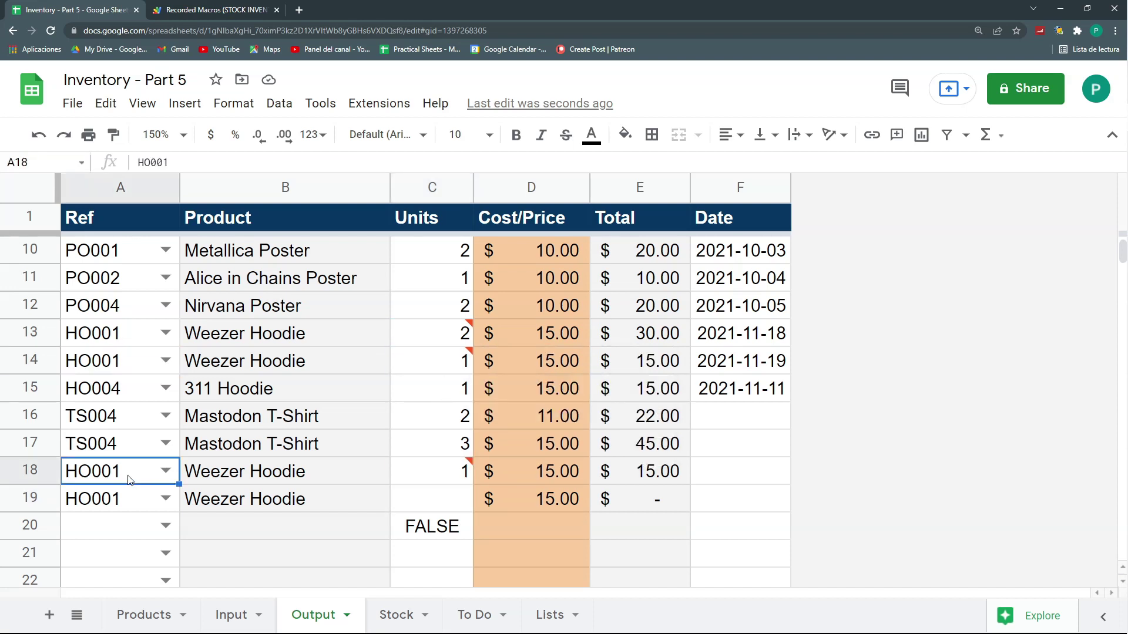
{"action": "left_click", "coordinate": [447, 531]}
{"action": "key", "text": "Delete"}
Clear the Units column from C19 down to the bottom, ending on C18.
{"action": "left_click", "coordinate": [444, 504]}
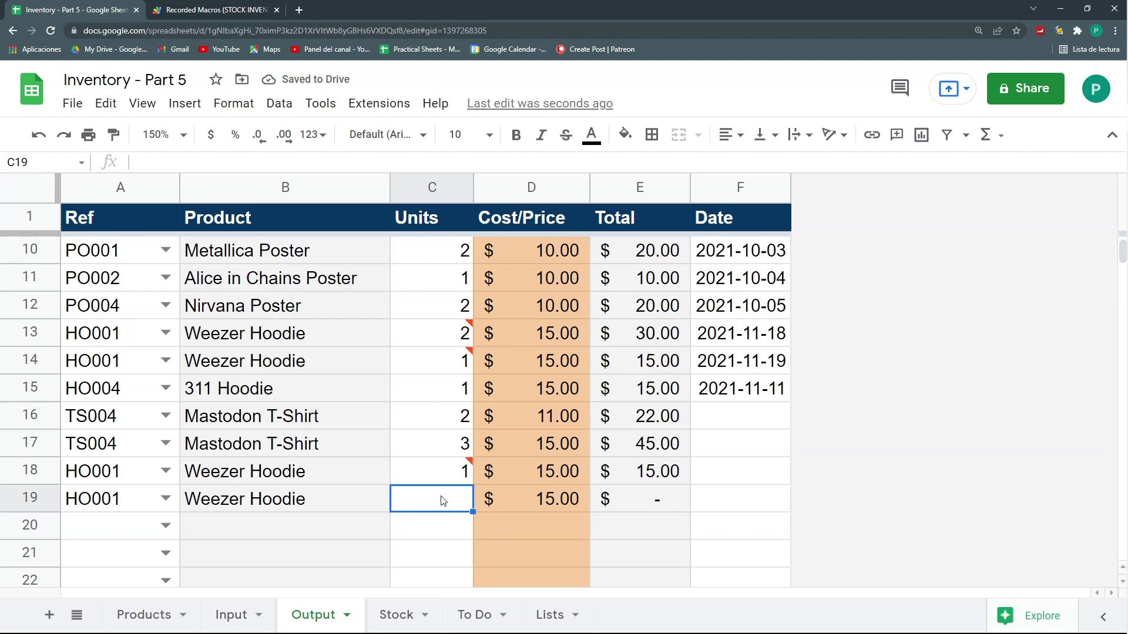
{"action": "key", "text": "ctrl+shift+Down"}
{"action": "key", "text": "Delete"}
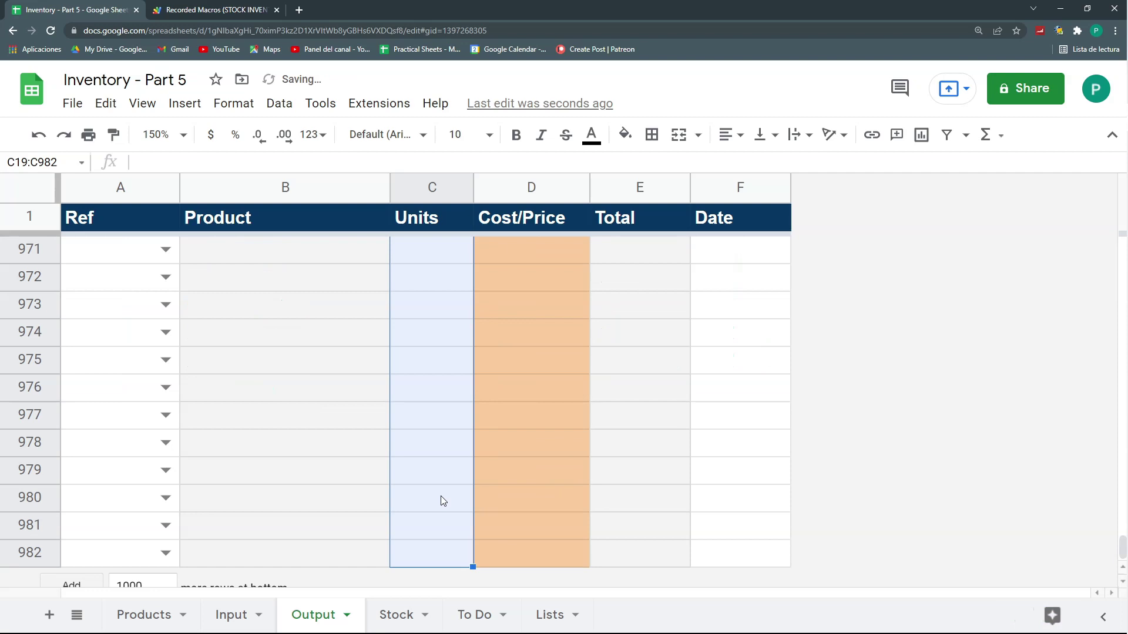
{"action": "key", "text": "ctrl+Up"}
{"action": "key", "text": "Up"}
{"action": "key", "text": "Up"}
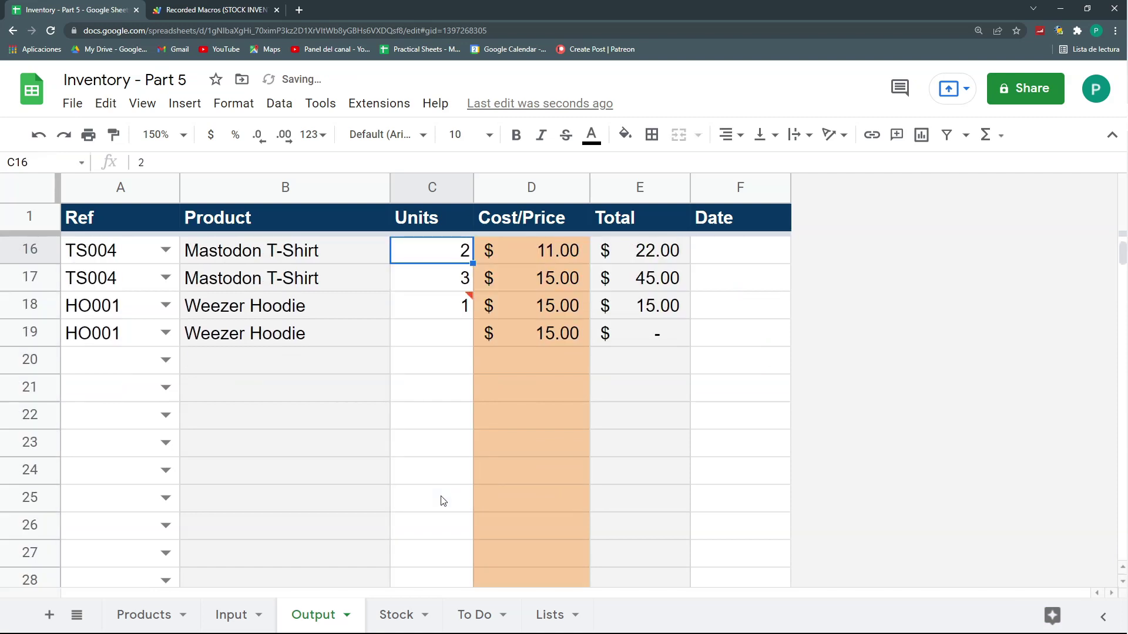
{"action": "scroll", "coordinate": [460, 417], "scroll_direction": "up", "scroll_amount": 5}
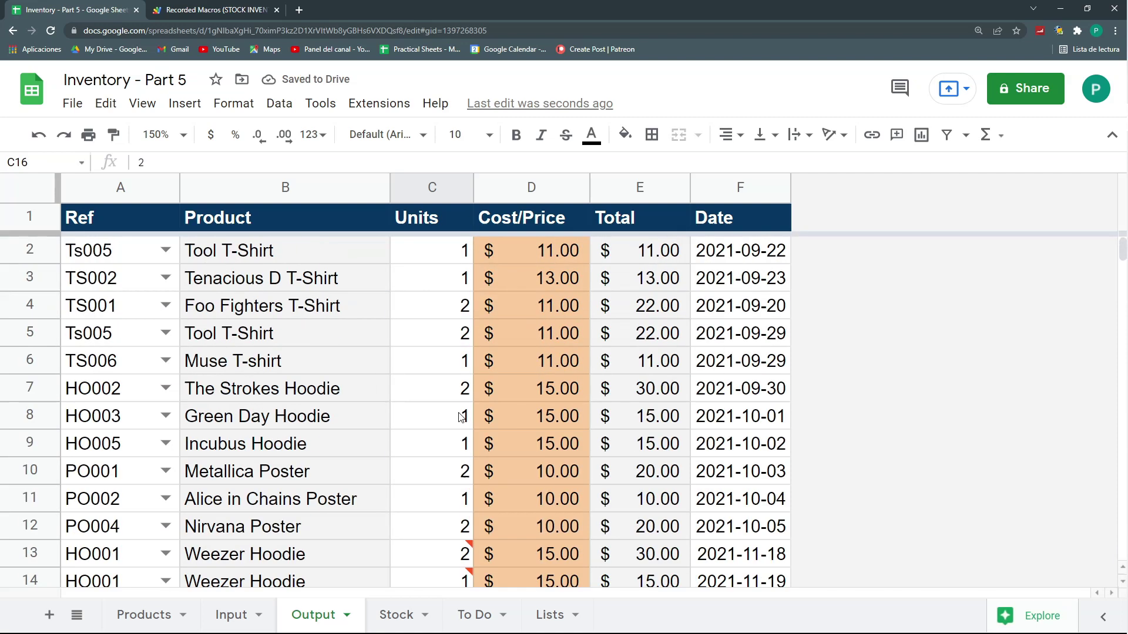
{"action": "key", "text": "Down"}
{"action": "key", "text": "Down"}
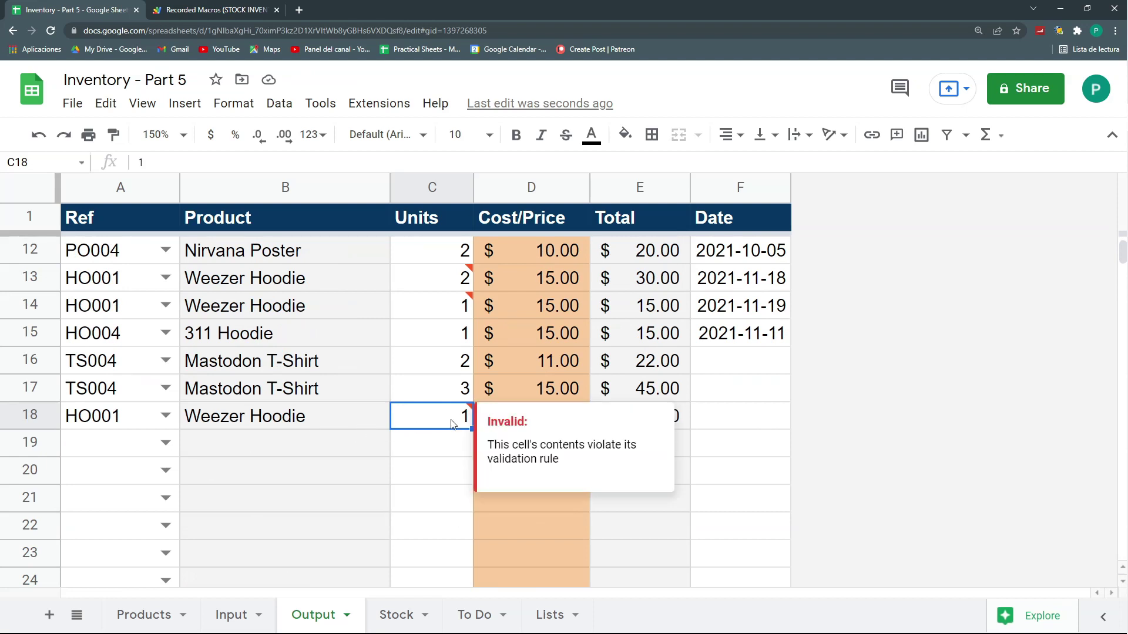
Change C18's custom validation formula from >0 to >=0 and save the rule.
{"action": "left_click", "coordinate": [281, 105]}
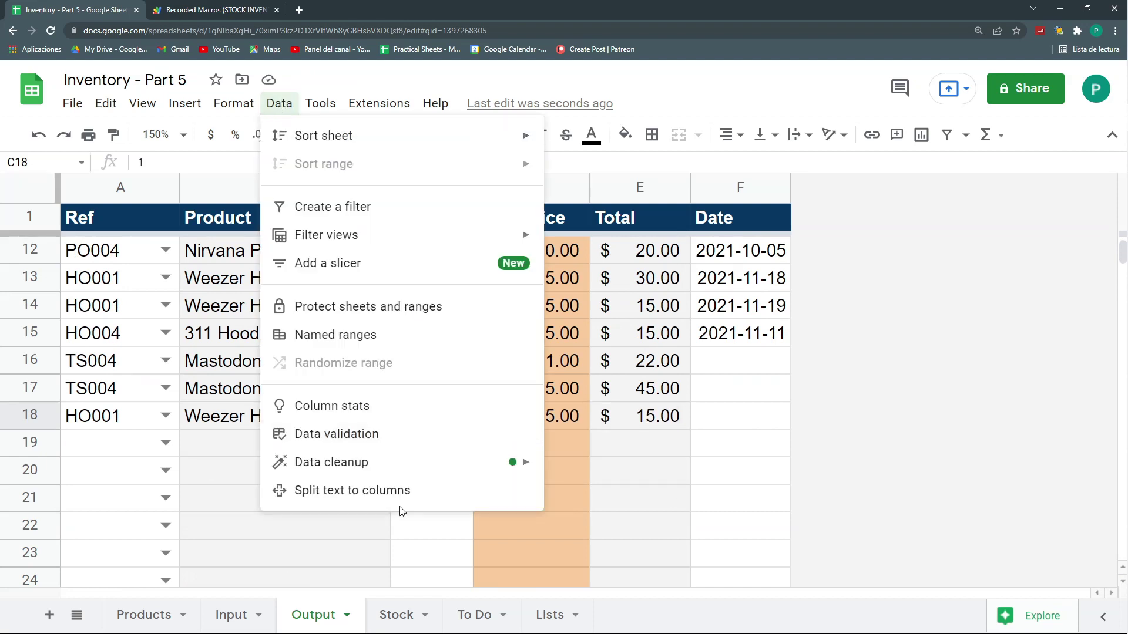
{"action": "left_click", "coordinate": [371, 436]}
{"action": "left_click_drag", "start_coordinate": [665, 295], "coordinate": [707, 296]}
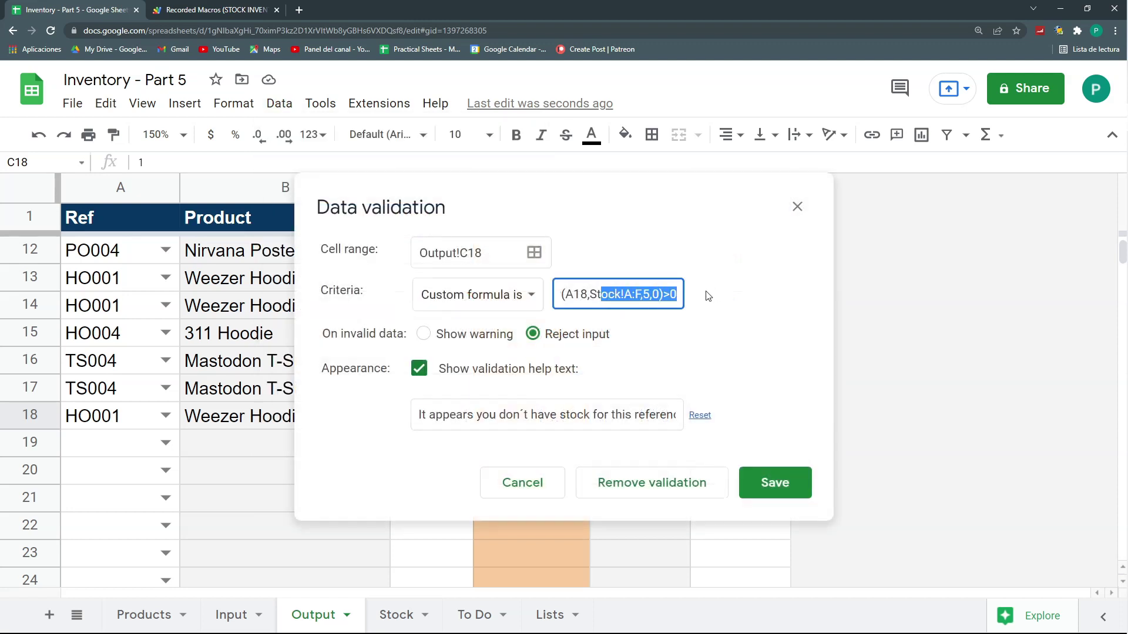
{"action": "left_click", "coordinate": [670, 296]}
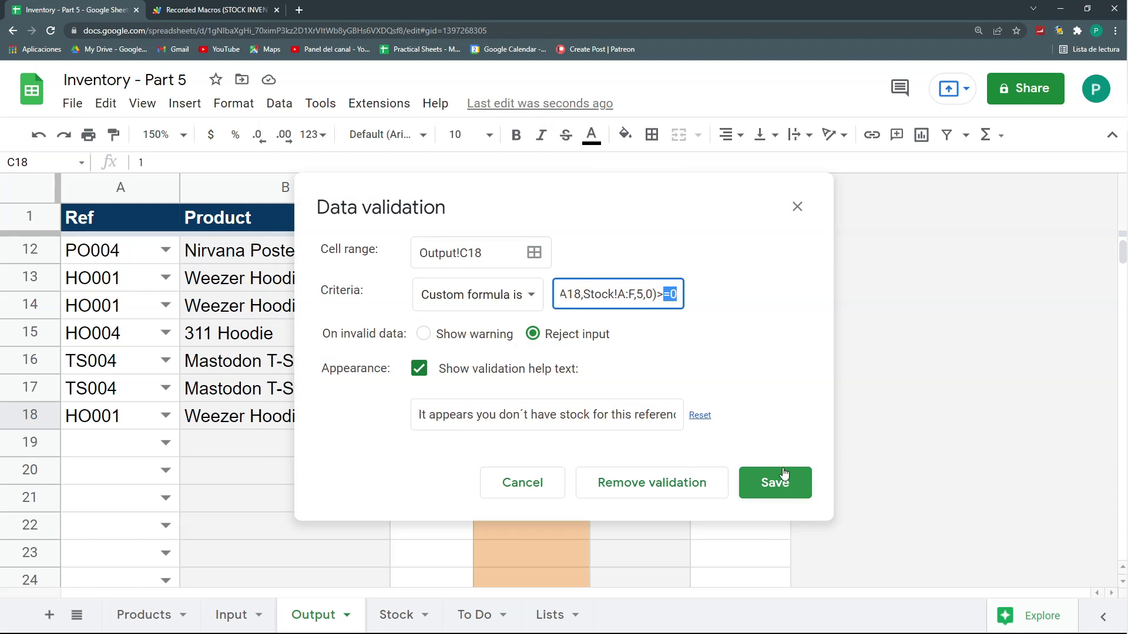
{"action": "left_click", "coordinate": [770, 481]}
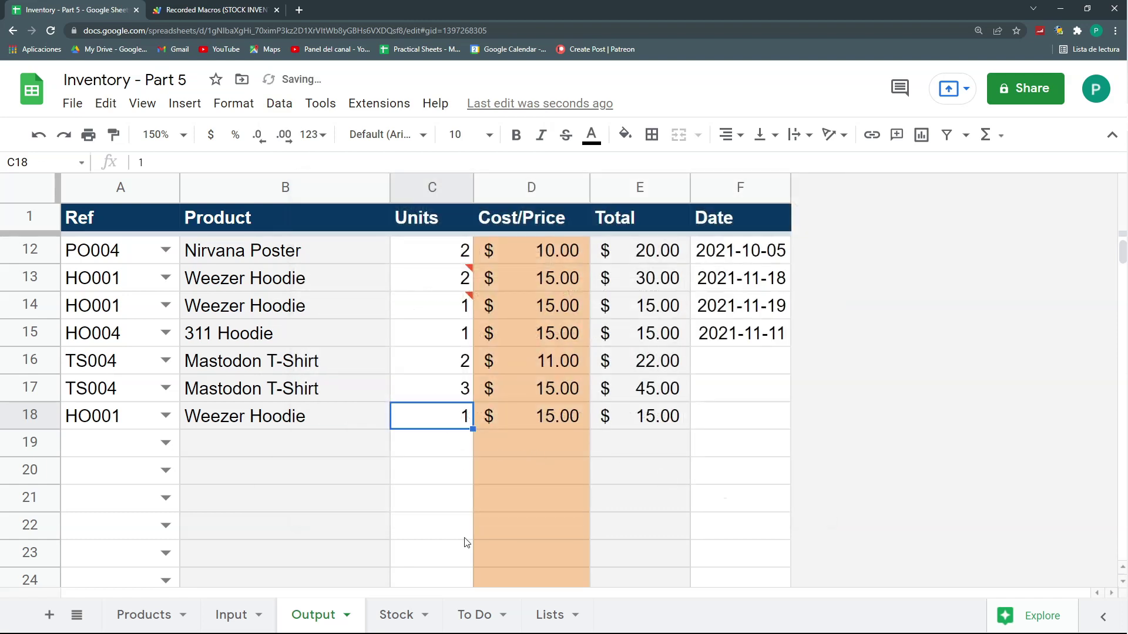
Glance at the To Do and Stock sheets, then return to Output.
{"action": "left_click", "coordinate": [467, 617]}
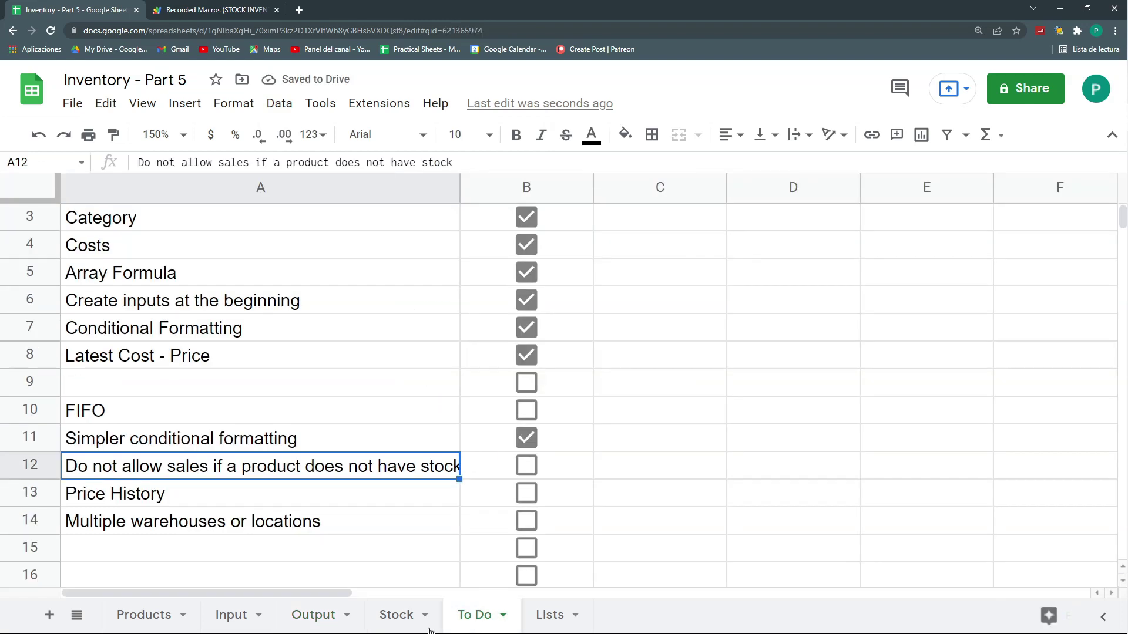
{"action": "left_click", "coordinate": [412, 614]}
{"action": "left_click", "coordinate": [323, 614]}
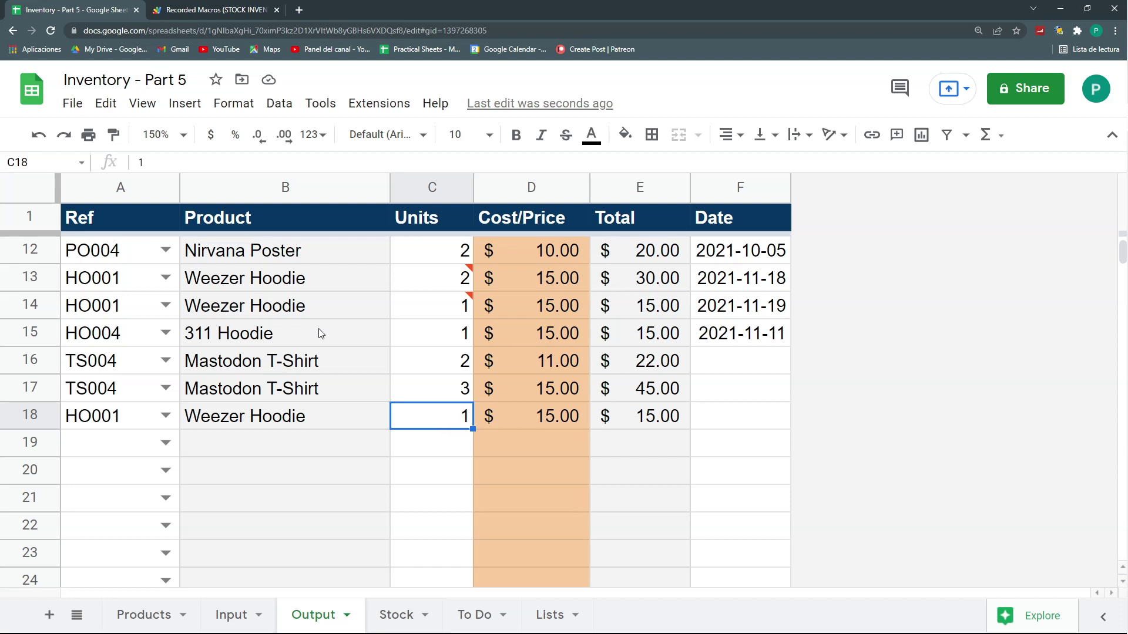
Paste only the >=0 stock validation onto Units C2:C981, then move to A19.
{"action": "scroll", "coordinate": [461, 327], "scroll_direction": "up", "scroll_amount": 5}
{"action": "left_click", "coordinate": [455, 253]}
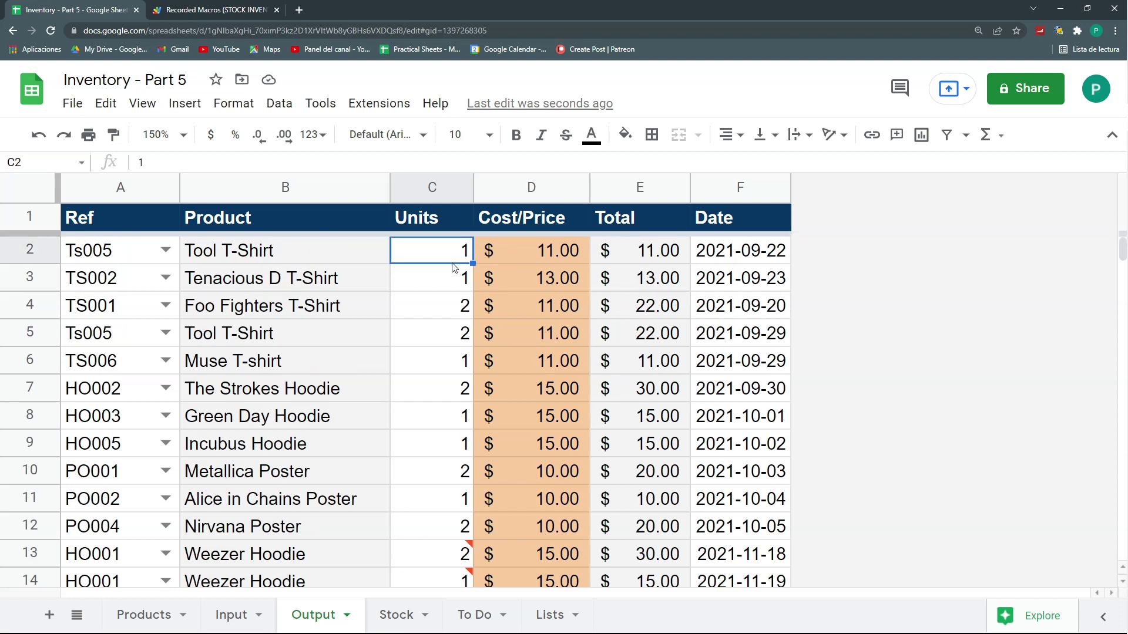
{"action": "key", "text": "ctrl+shift+Down"}
{"action": "key", "text": "ctrl+shift+Down"}
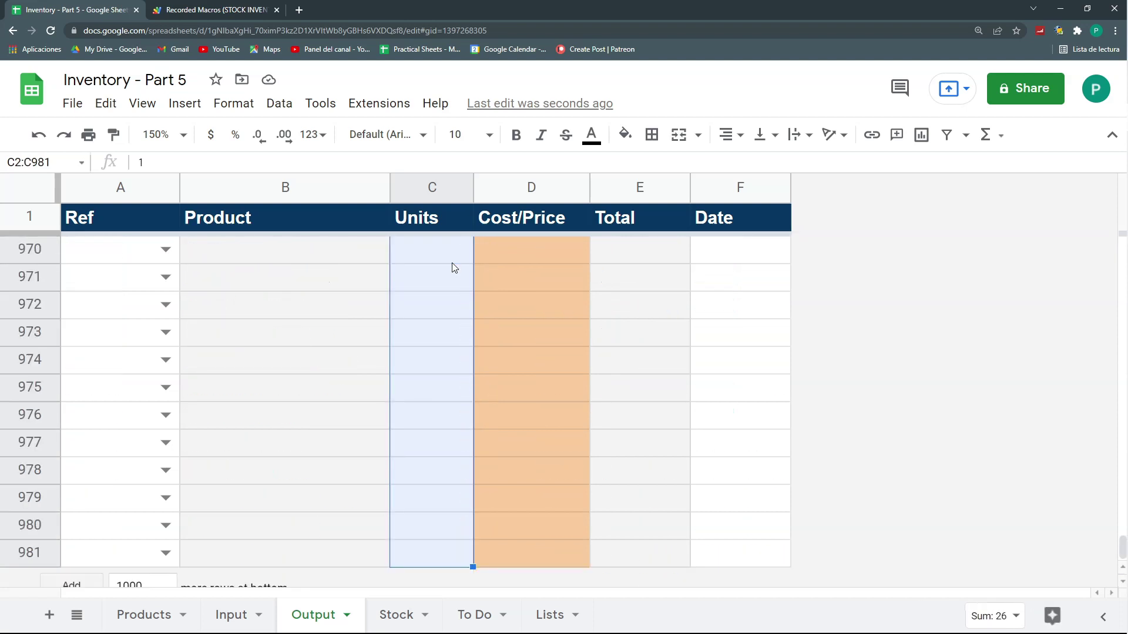
{"action": "left_click", "coordinate": [106, 104]}
{"action": "mouse_move", "coordinate": [194, 294]}
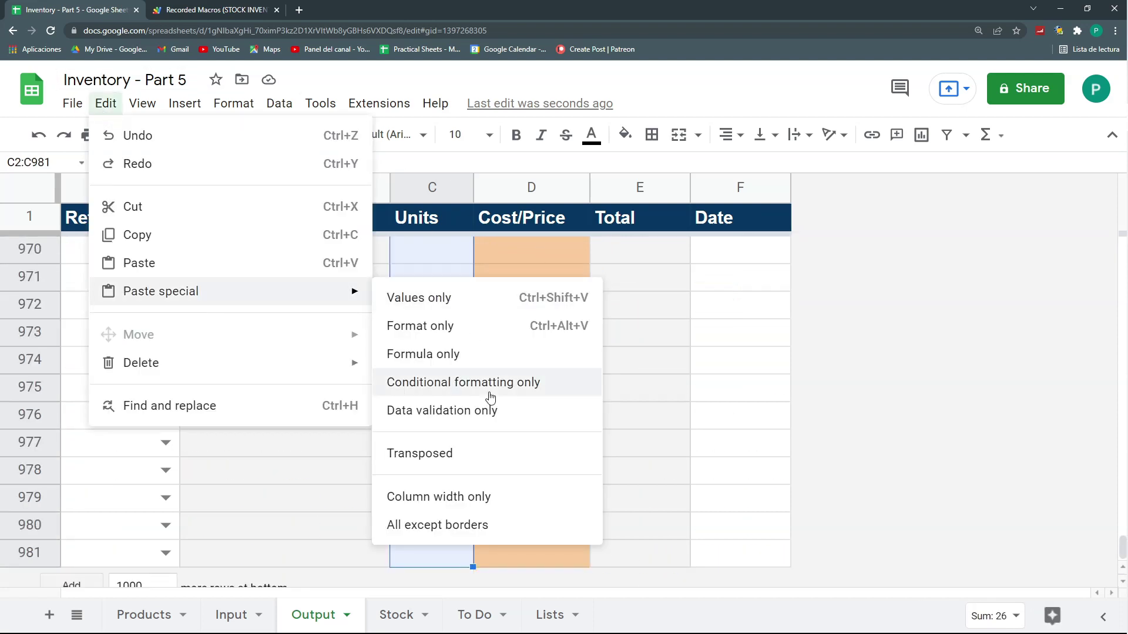
{"action": "left_click", "coordinate": [489, 415]}
{"action": "key", "text": "ctrl+Up"}
{"action": "key", "text": "Down"}
{"action": "key", "text": "Home"}
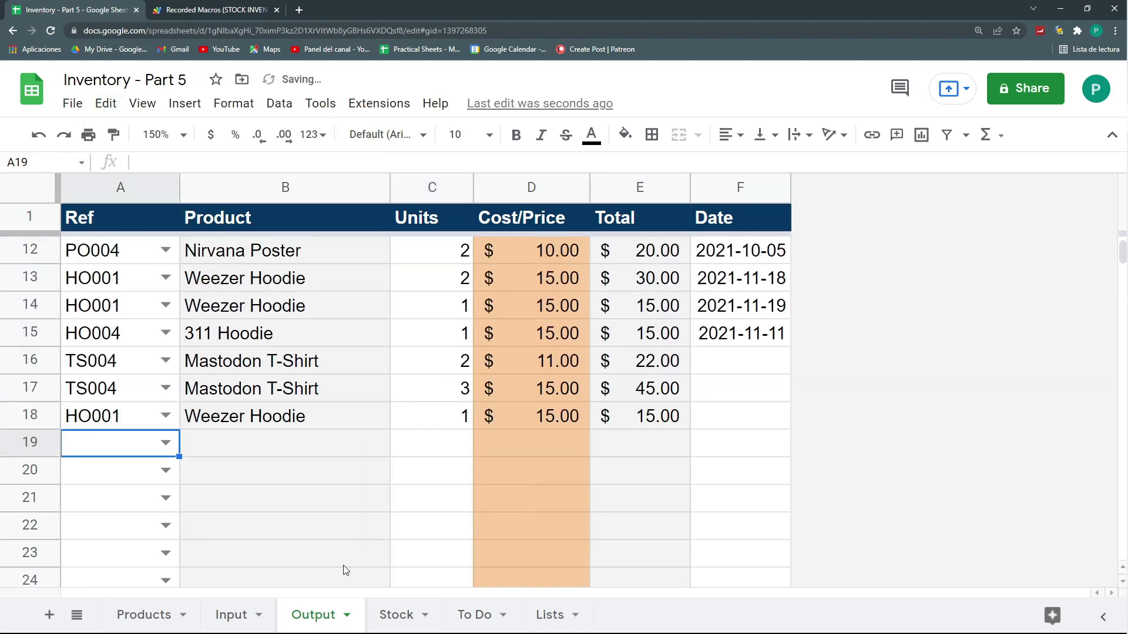
Review the TS004 Mastodon T-Shirt row and its stock value E2 on the Stock sheet.
{"action": "left_click", "coordinate": [396, 615]}
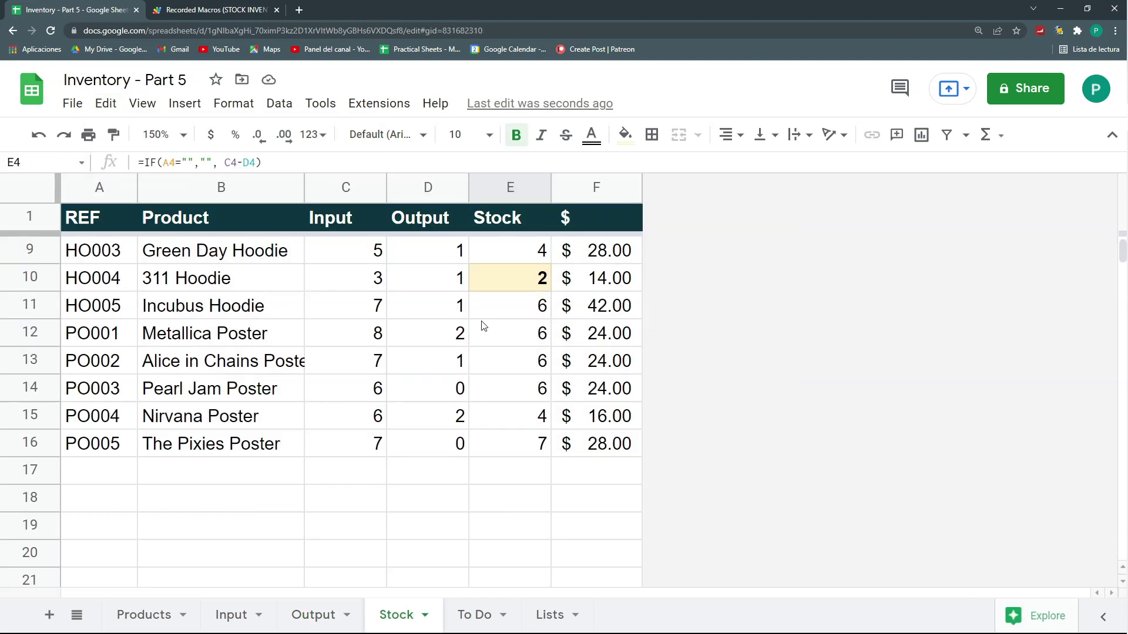
{"action": "scroll", "coordinate": [529, 388], "scroll_direction": "up", "scroll_amount": 4}
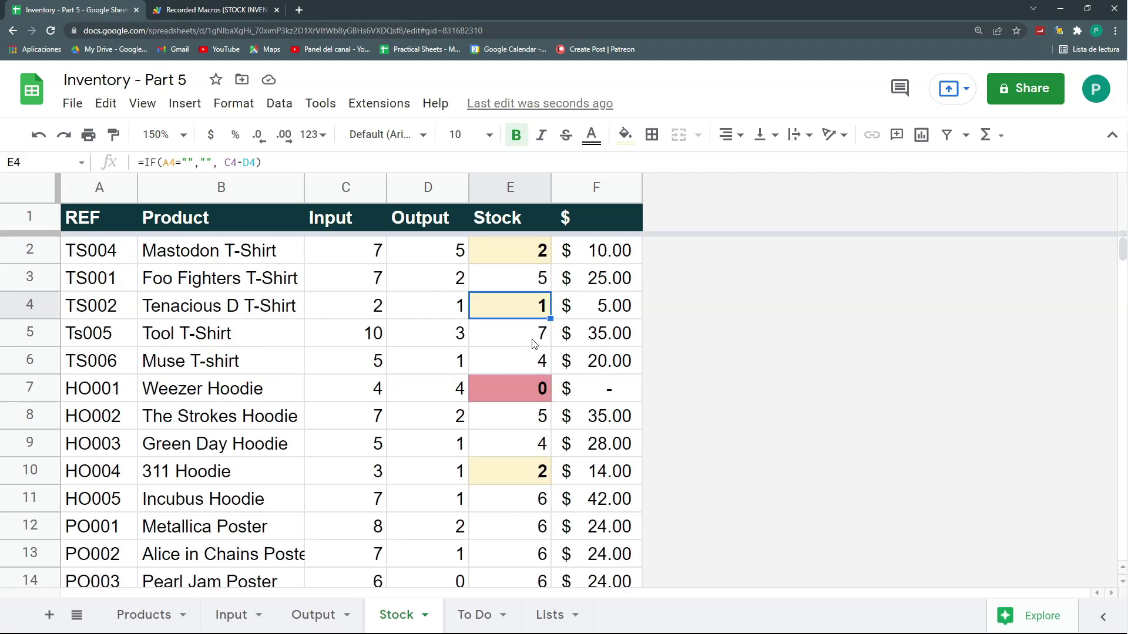
{"action": "left_click", "coordinate": [530, 256]}
{"action": "left_click_drag", "start_coordinate": [187, 258], "coordinate": [527, 241]}
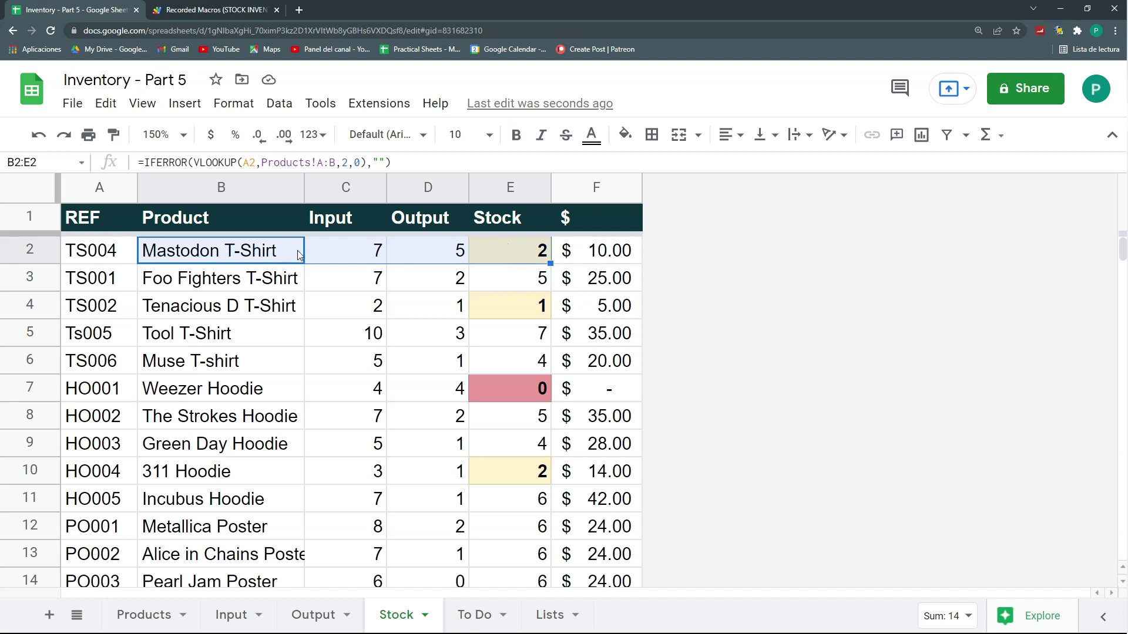
{"action": "left_click", "coordinate": [516, 253]}
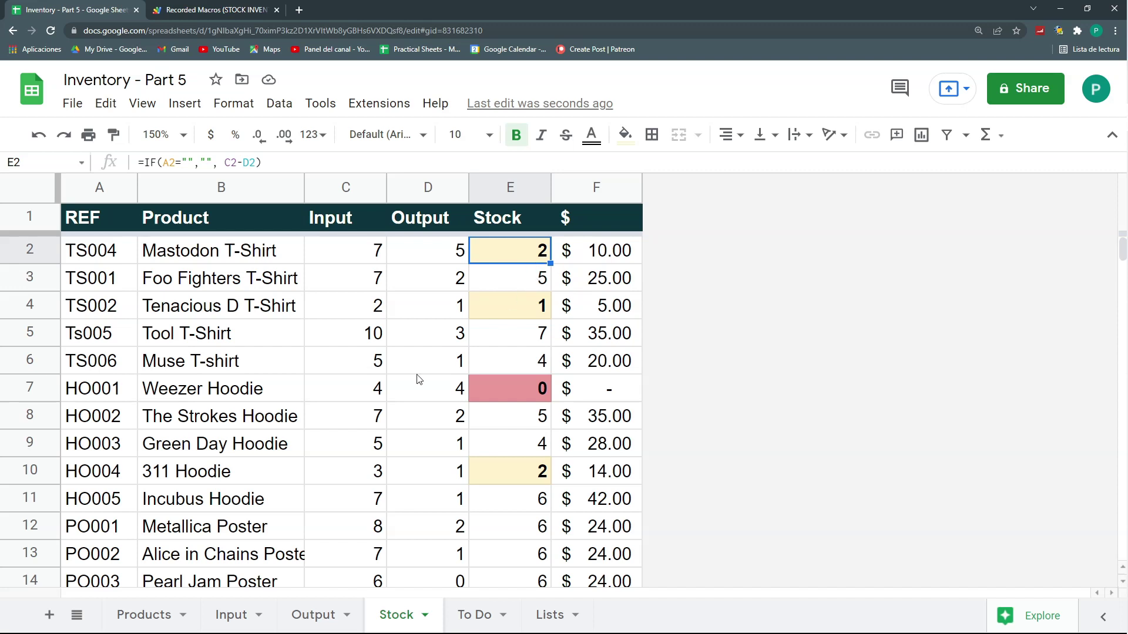
{"action": "left_click", "coordinate": [242, 618]}
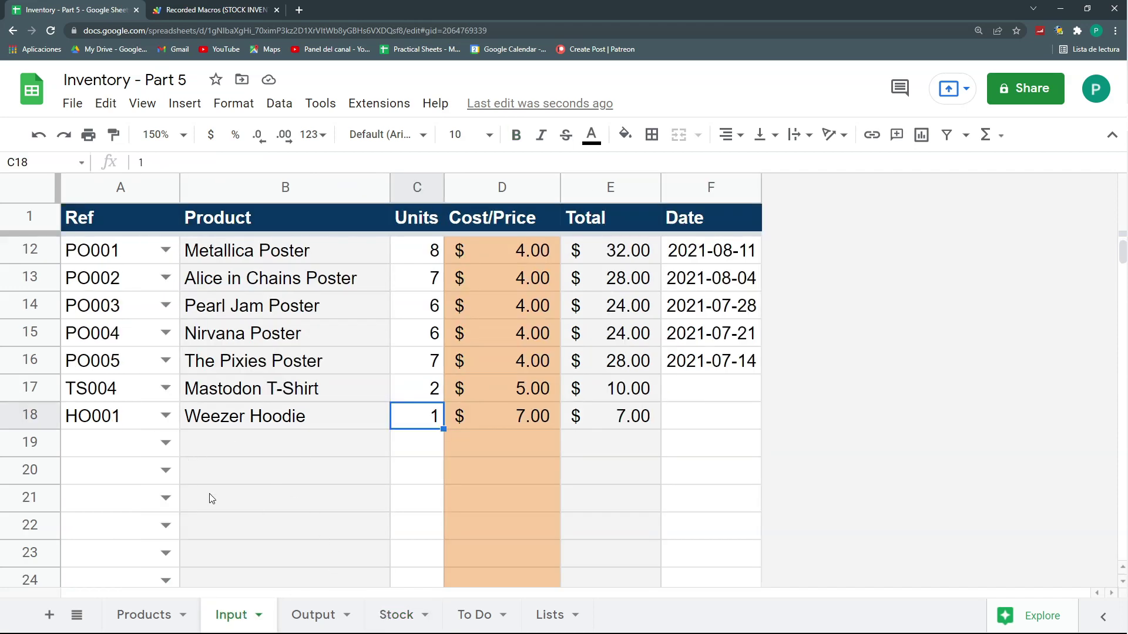
{"action": "key", "text": "ctrl+alt+shift+1"}
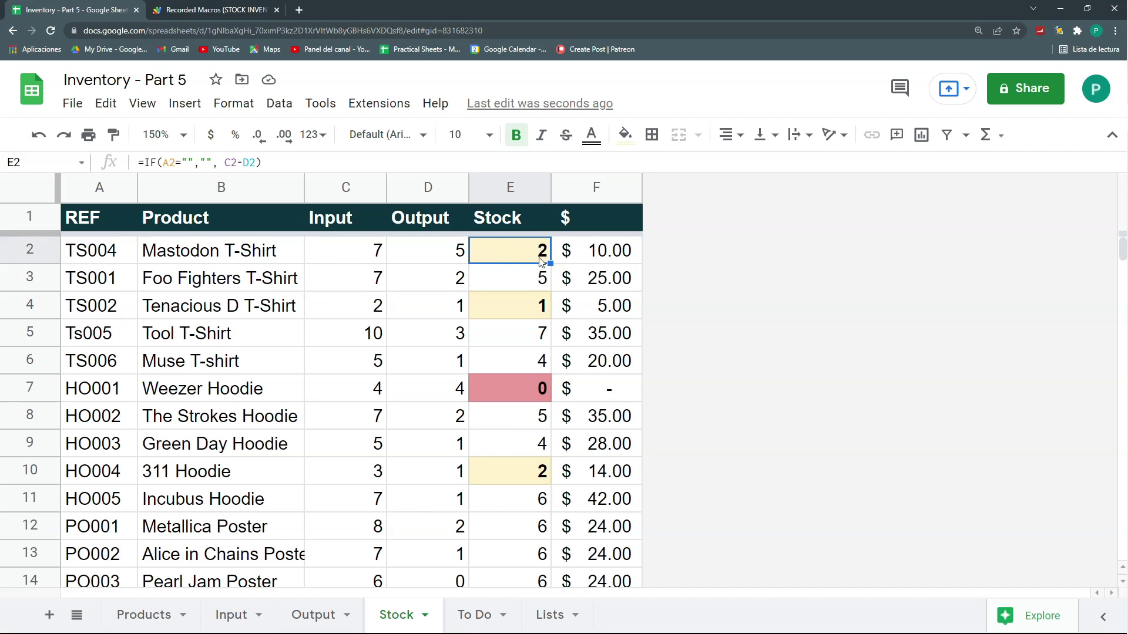
Choose TS004 as row 19's reference on Output and enter 3 units in C19.
{"action": "left_click", "coordinate": [311, 605]}
{"action": "left_click", "coordinate": [168, 447]}
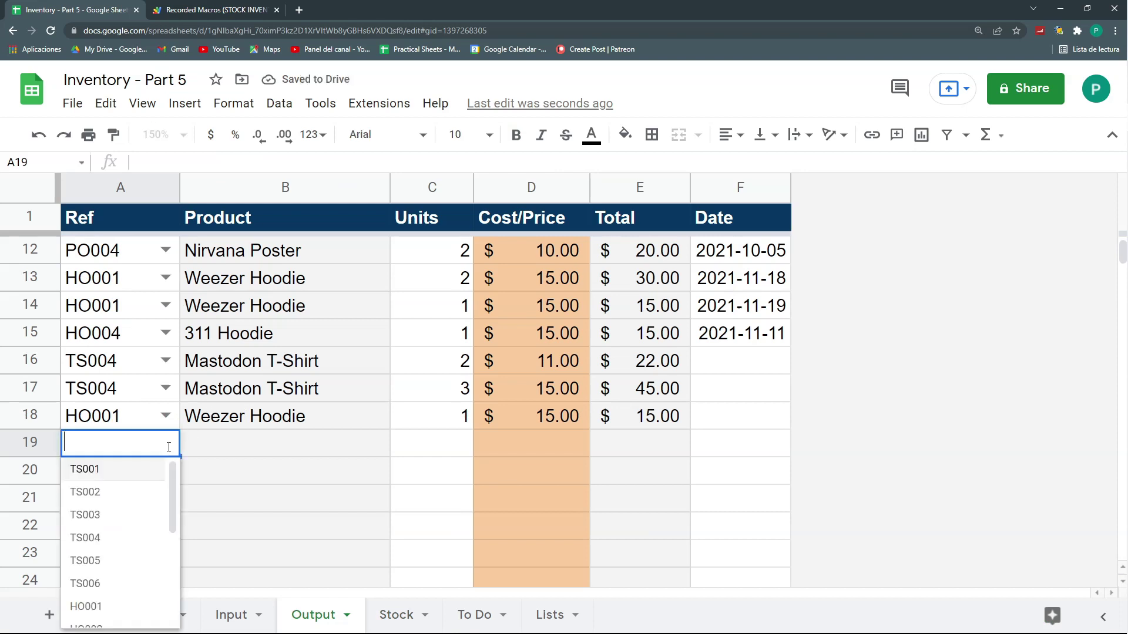
{"action": "left_click", "coordinate": [141, 536]}
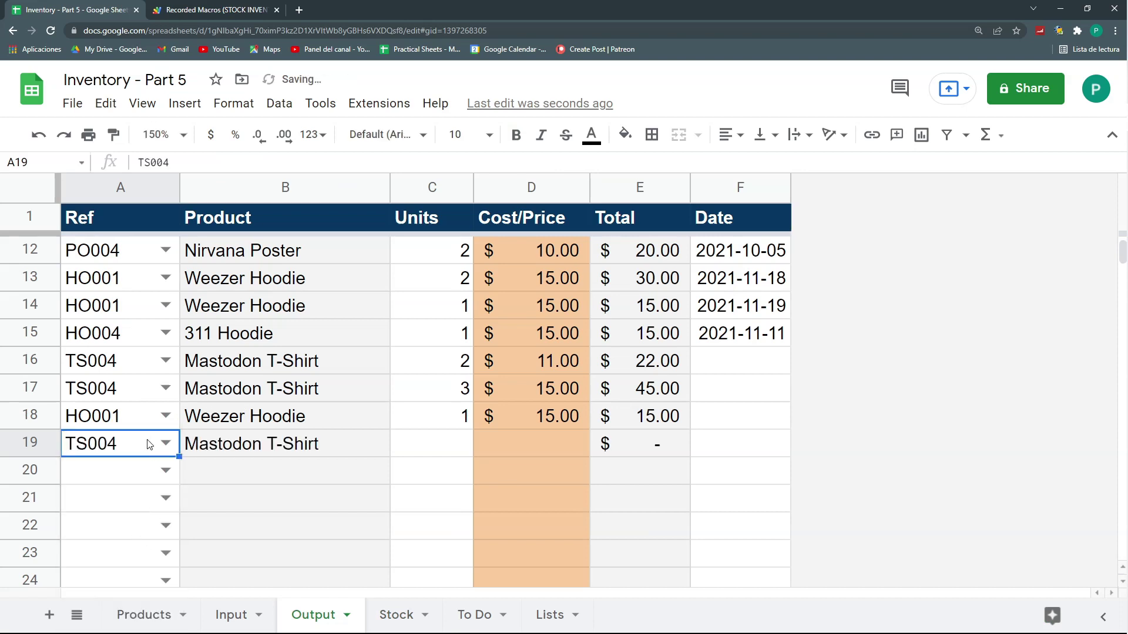
{"action": "left_click", "coordinate": [444, 446]}
{"action": "type", "text": "3"}
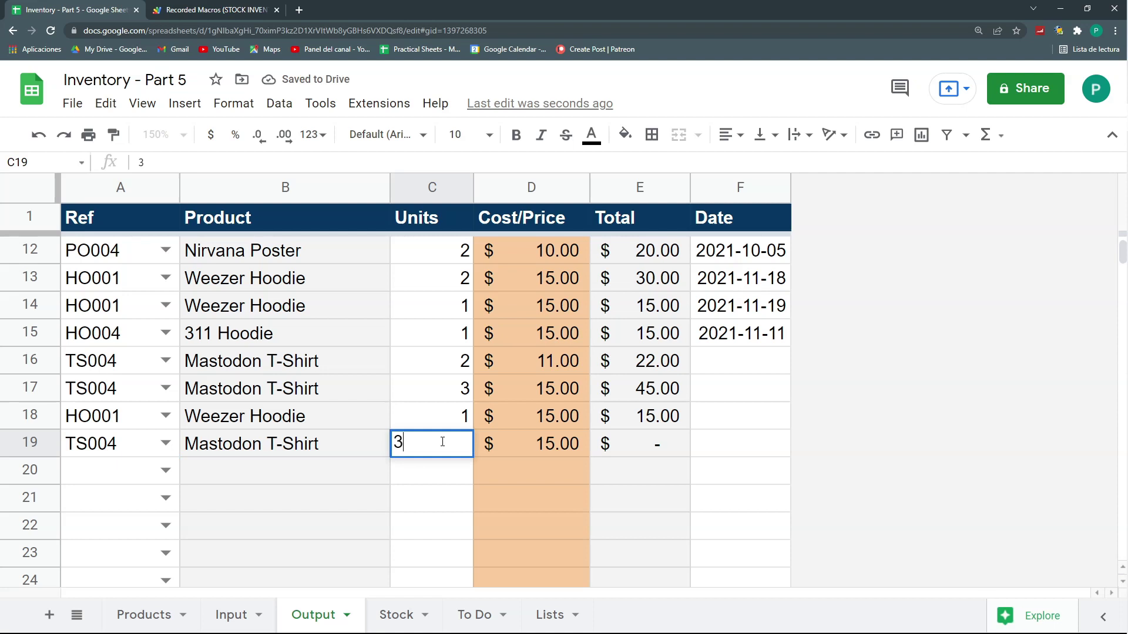
{"action": "left_click", "coordinate": [441, 443]}
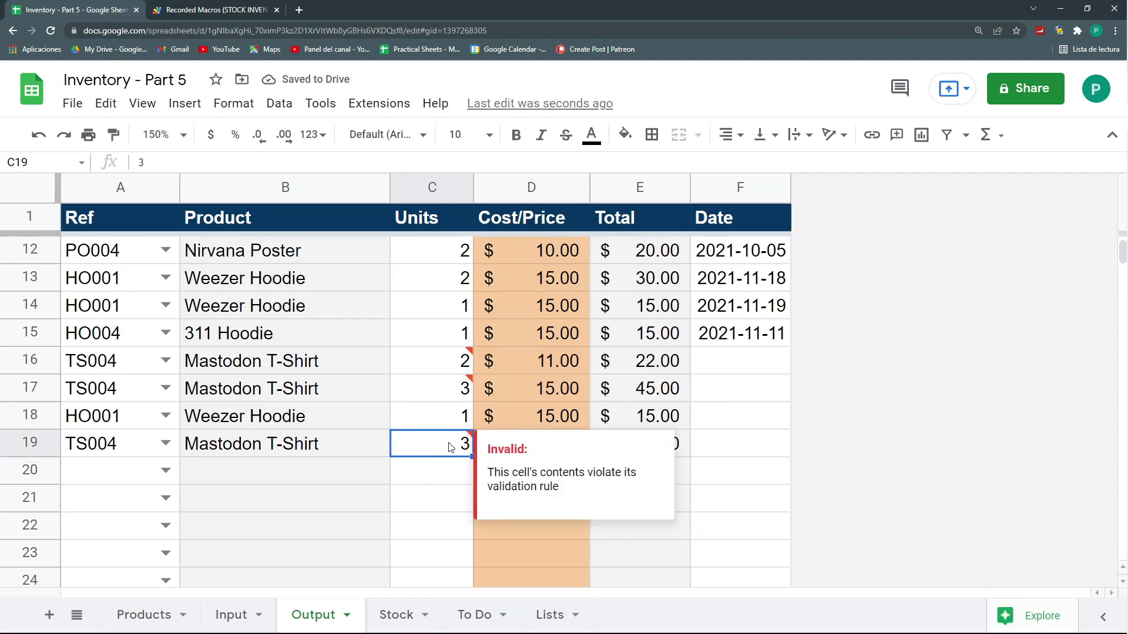
Check the resulting stock on the Stock sheet, then clear C19 on Output.
{"action": "mouse_move", "coordinate": [441, 385]}
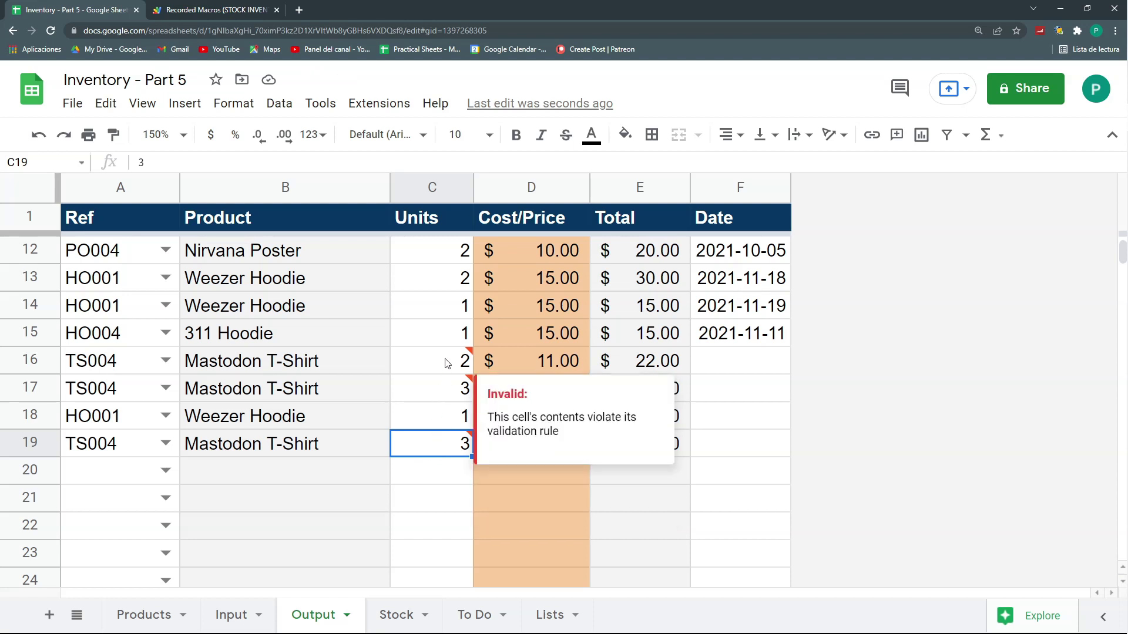
{"action": "left_click", "coordinate": [396, 615]}
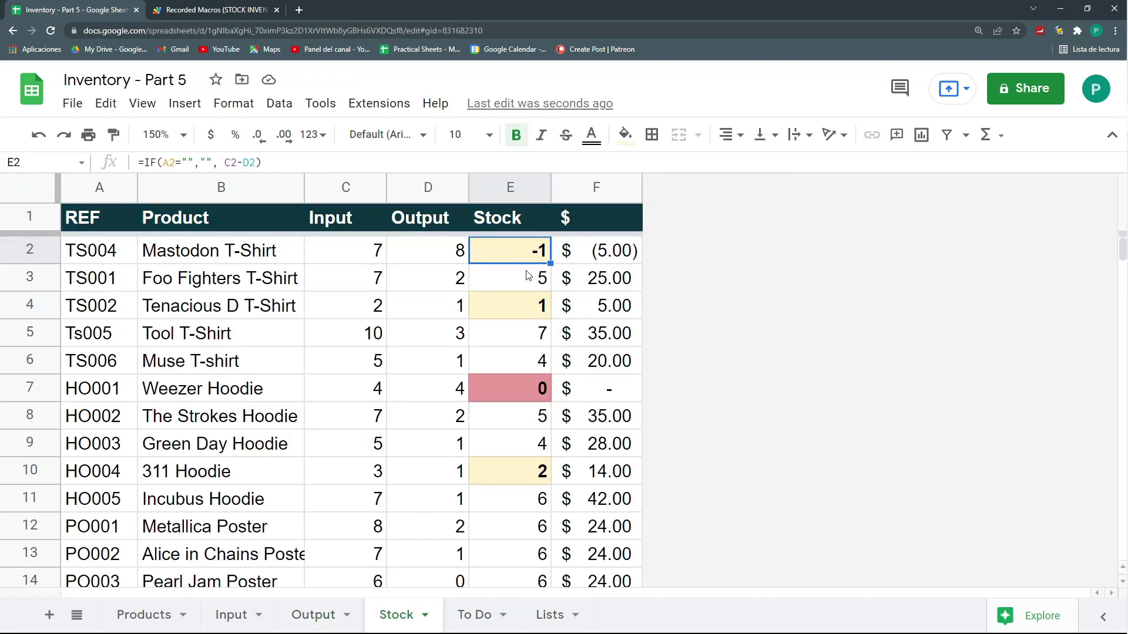
{"action": "left_click", "coordinate": [302, 611]}
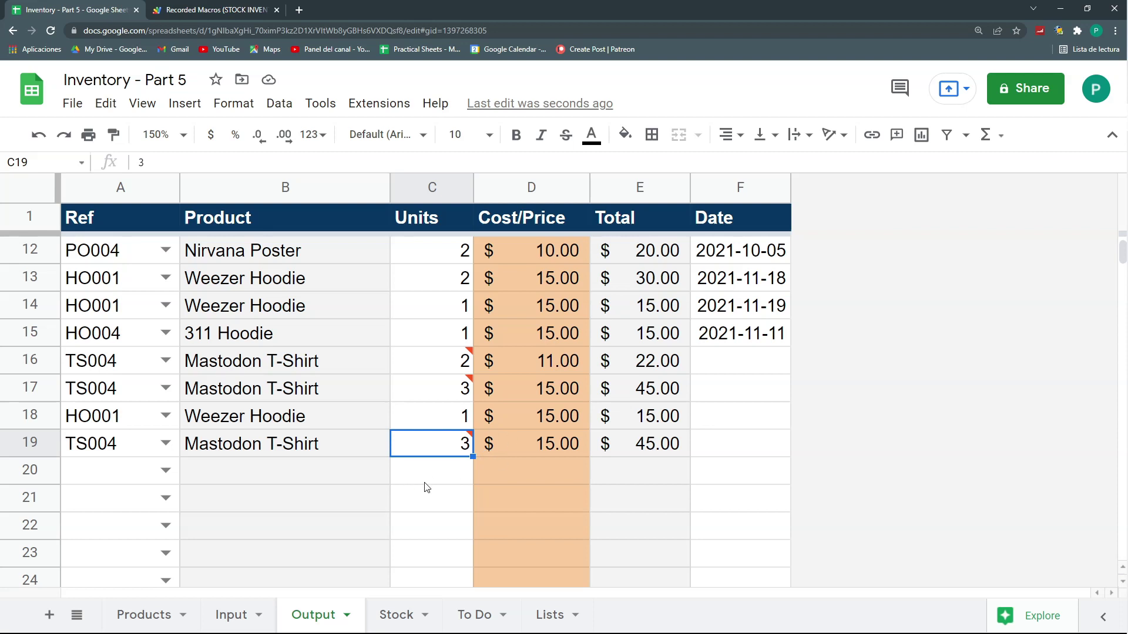
{"action": "key", "text": "Delete"}
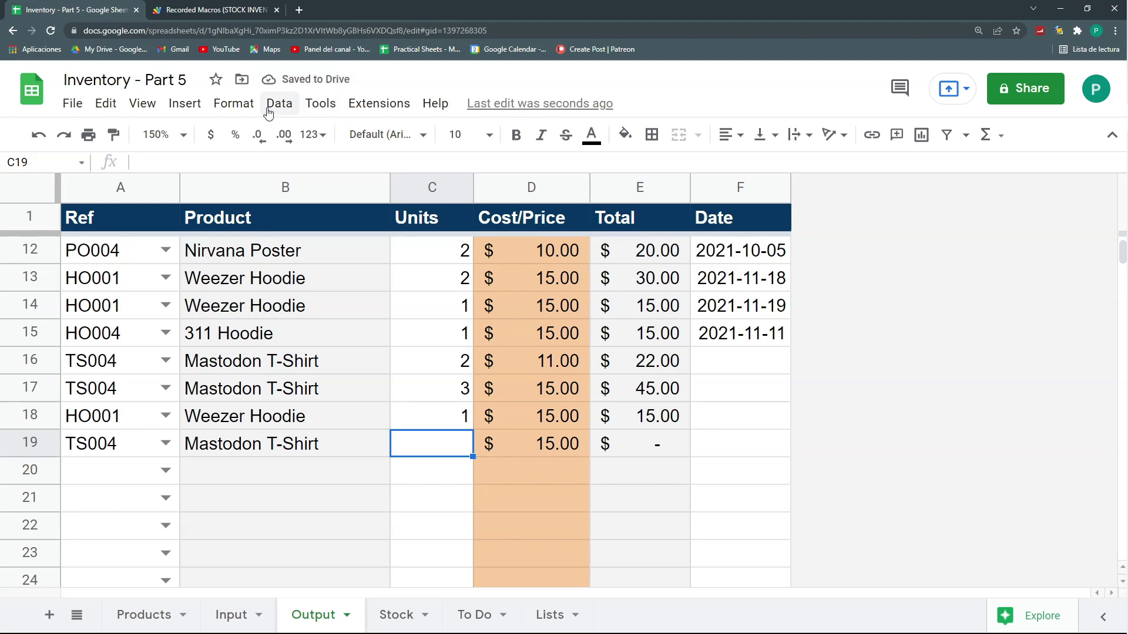
Edit C19's rule to =VLOOKUP(A19,Stock!A:F,5,0)-C19>=0 by inserting -C19.
{"action": "left_click", "coordinate": [277, 110]}
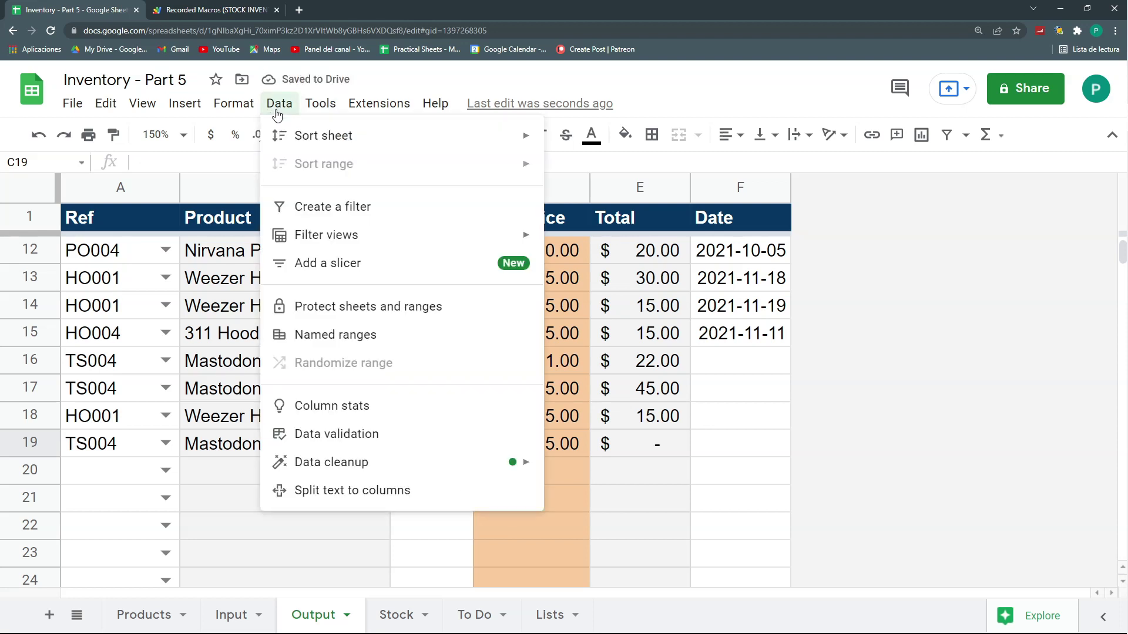
{"action": "left_click", "coordinate": [399, 432]}
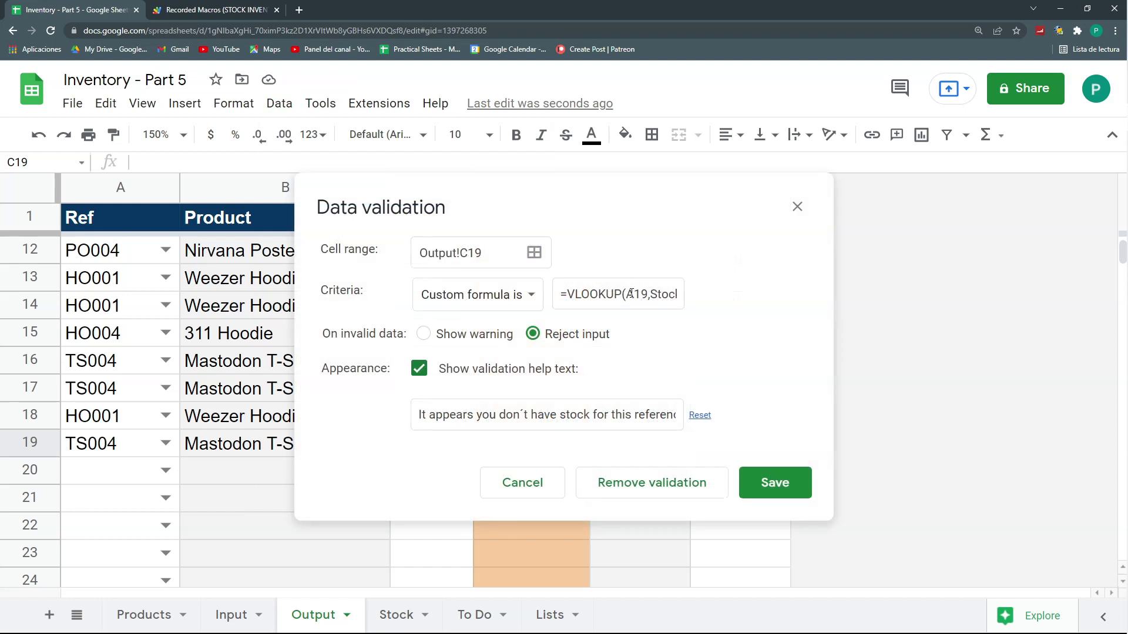
{"action": "left_click_drag", "start_coordinate": [631, 293], "coordinate": [720, 296]}
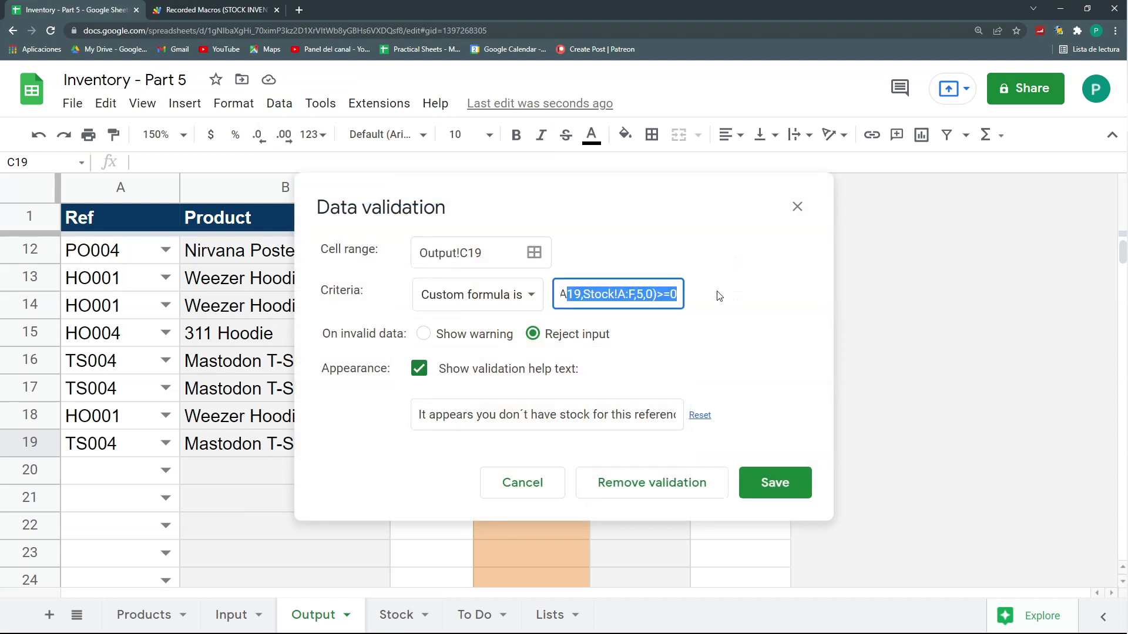
{"action": "left_click", "coordinate": [658, 294]}
{"action": "key", "text": "ctrl+a"}
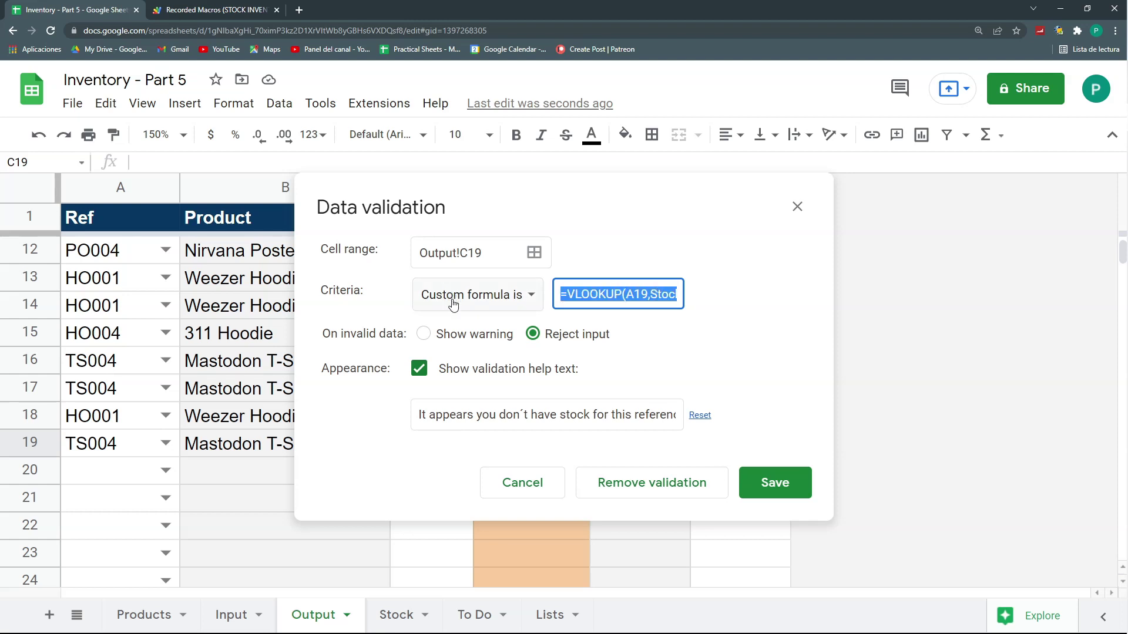
{"action": "left_click", "coordinate": [633, 293]}
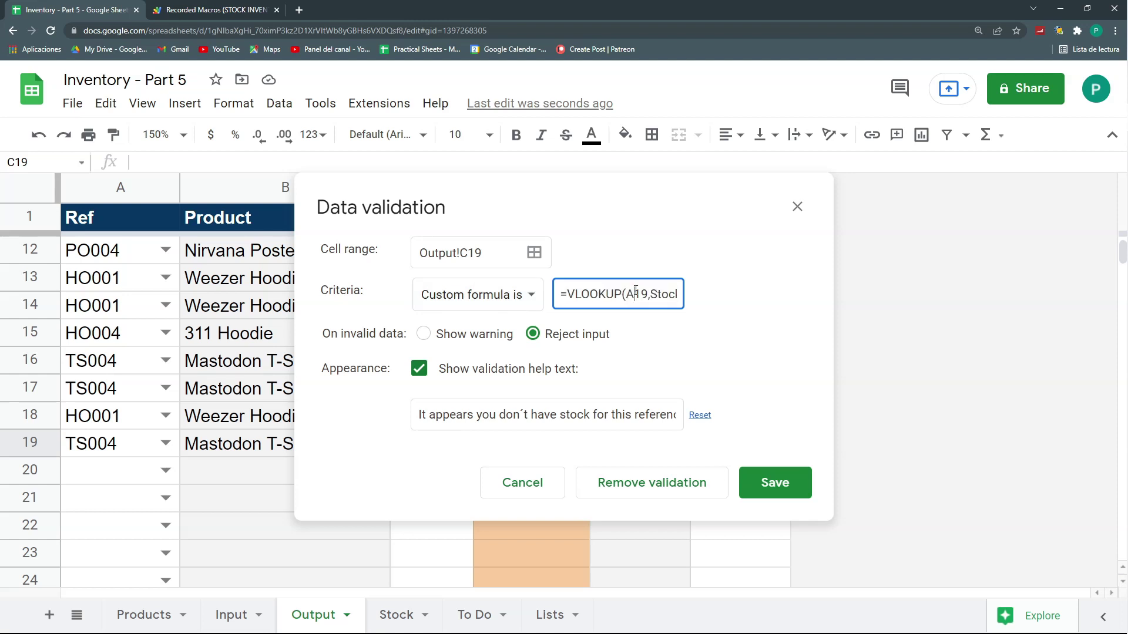
{"action": "left_click_drag", "start_coordinate": [653, 292], "coordinate": [696, 296]}
{"action": "left_click", "coordinate": [643, 294]}
{"action": "type", "text": "-C19"}
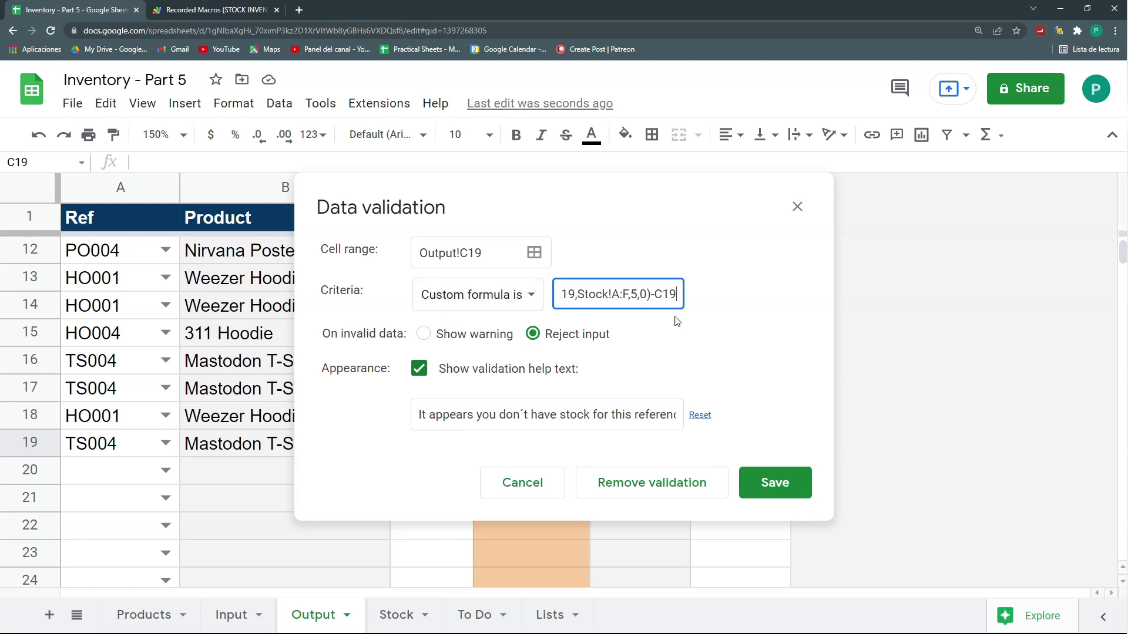
{"action": "left_click_drag", "start_coordinate": [673, 300], "coordinate": [684, 297]}
{"action": "left_click", "coordinate": [655, 293]}
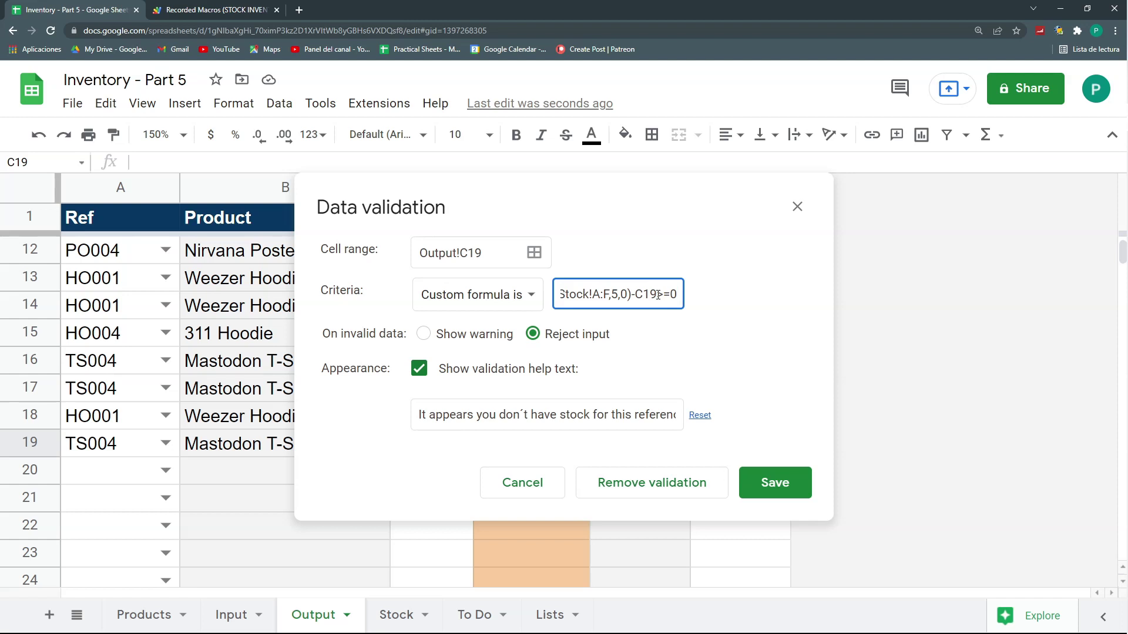
{"action": "left_click_drag", "start_coordinate": [658, 295], "coordinate": [681, 294]}
{"action": "left_click_drag", "start_coordinate": [417, 416], "coordinate": [558, 416]}
Reword the help text to 'not enough stock of this reference to be able to output the desired number of units'.
{"action": "left_click", "coordinate": [585, 414]}
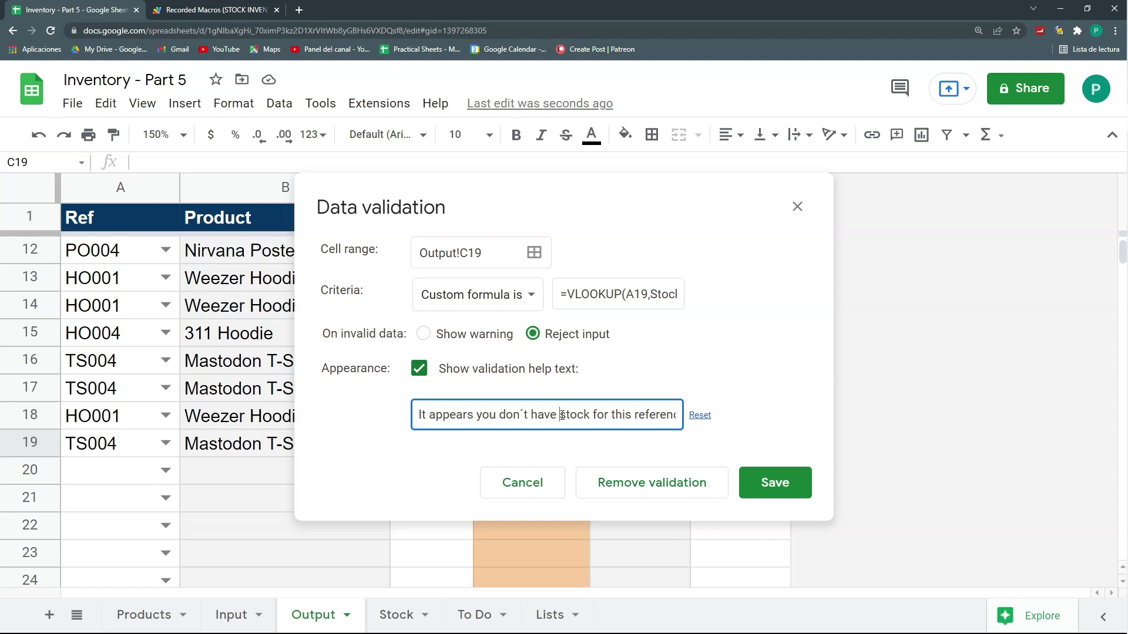
{"action": "type", "text": "enough"}
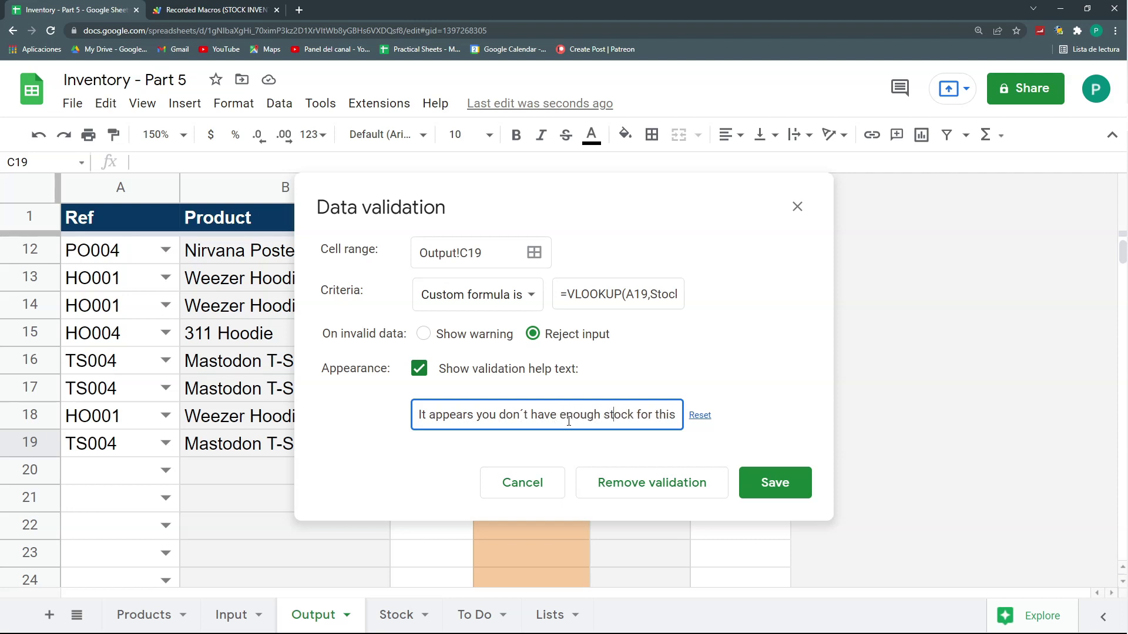
{"action": "key", "text": "BackSpace"}
{"action": "key", "text": "BackSpace"}
{"action": "key", "text": "BackSpace"}
{"action": "type", "text": "of"}
{"action": "key", "text": "End"}
{"action": "type", "text": "to b"}
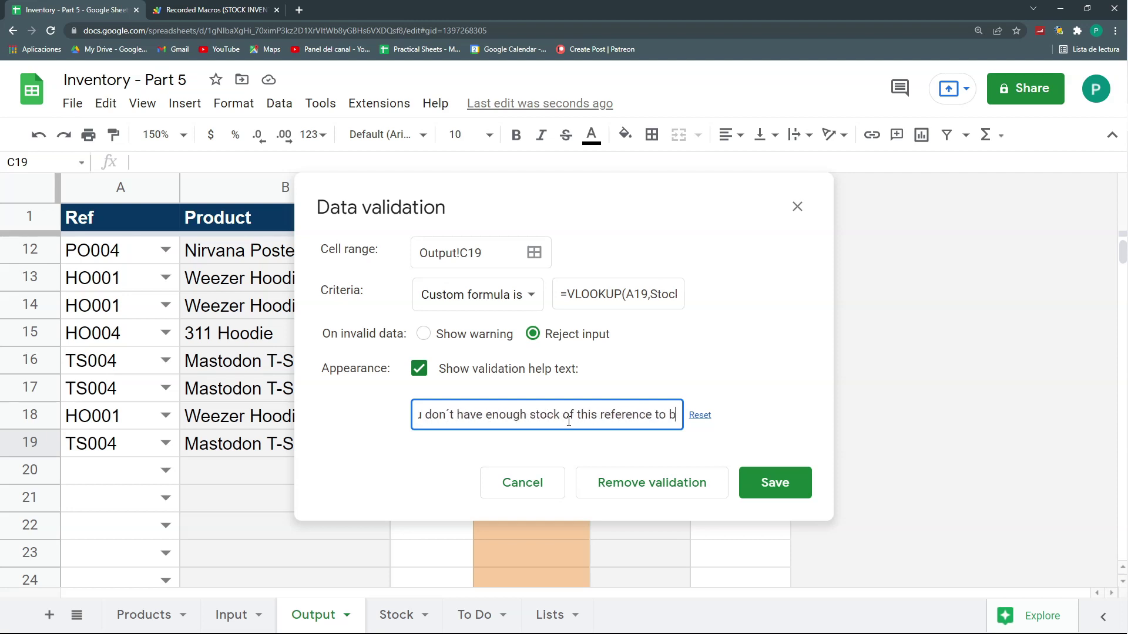
{"action": "type", "text": "e able to outpu"}
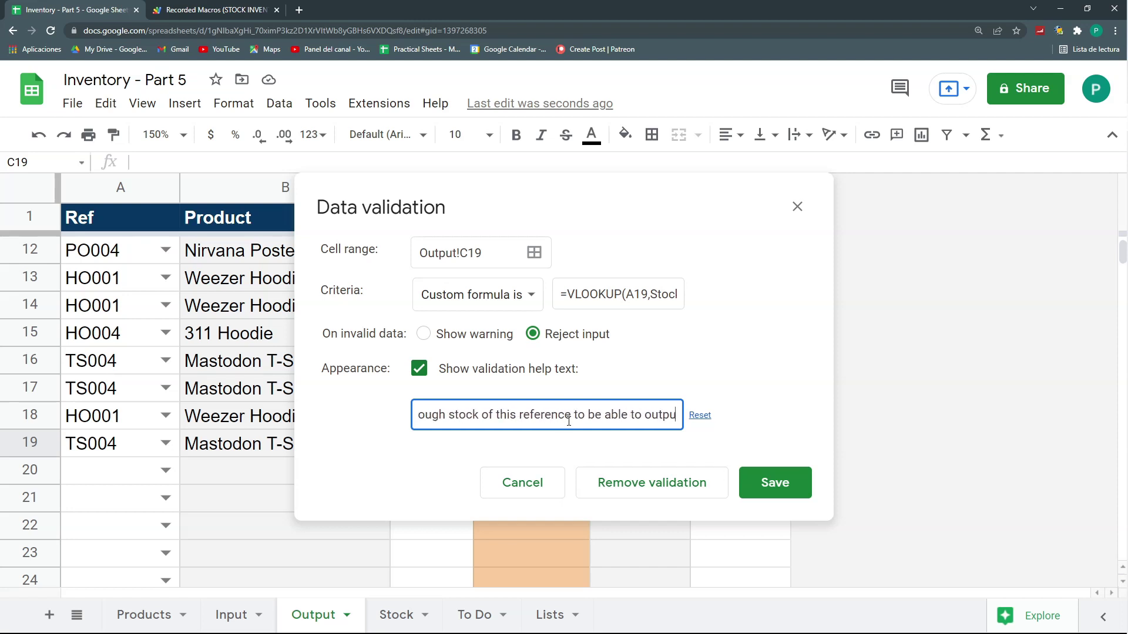
{"action": "type", "text": "t the d"}
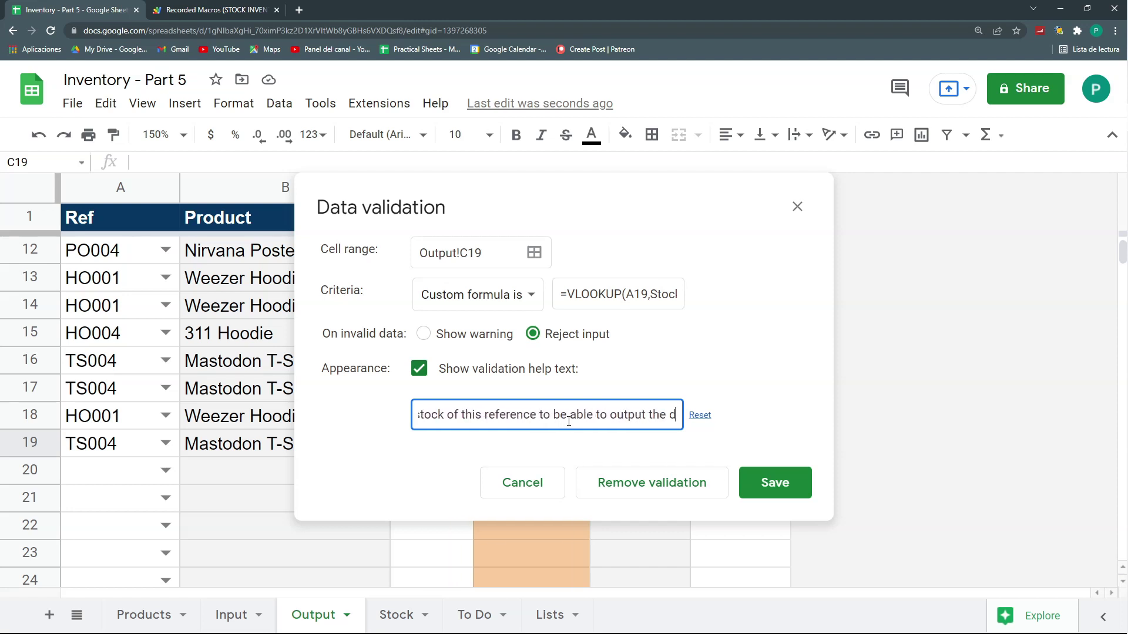
{"action": "type", "text": "esired number of units"}
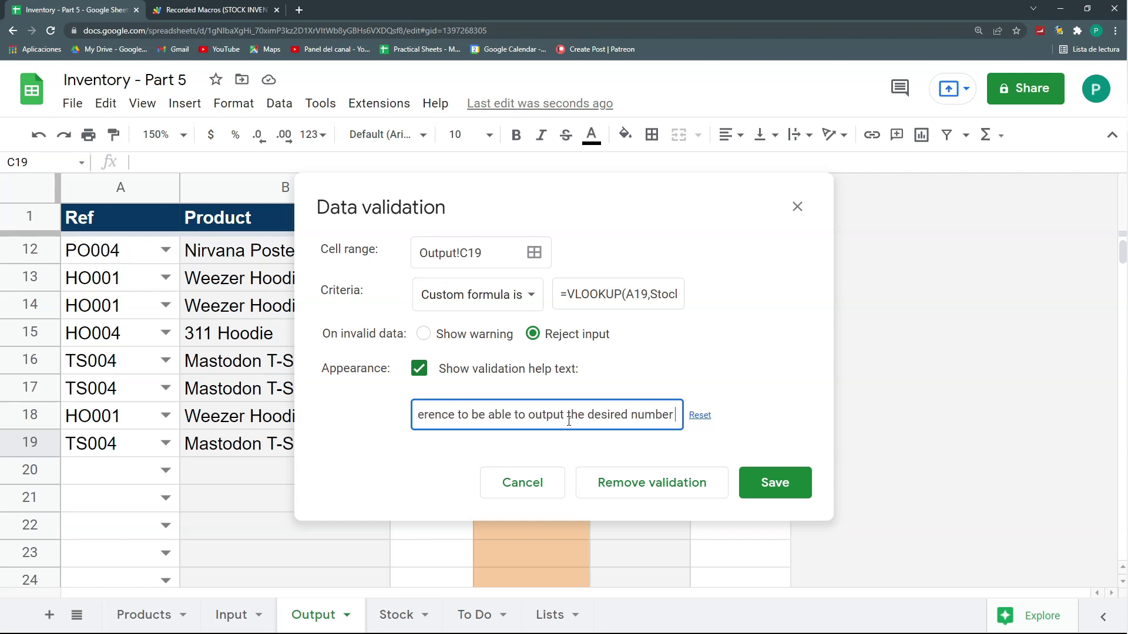
Save the validation rule and test it with 3 units in C19, dismissing the insufficient-stock error.
{"action": "left_click", "coordinate": [770, 483]}
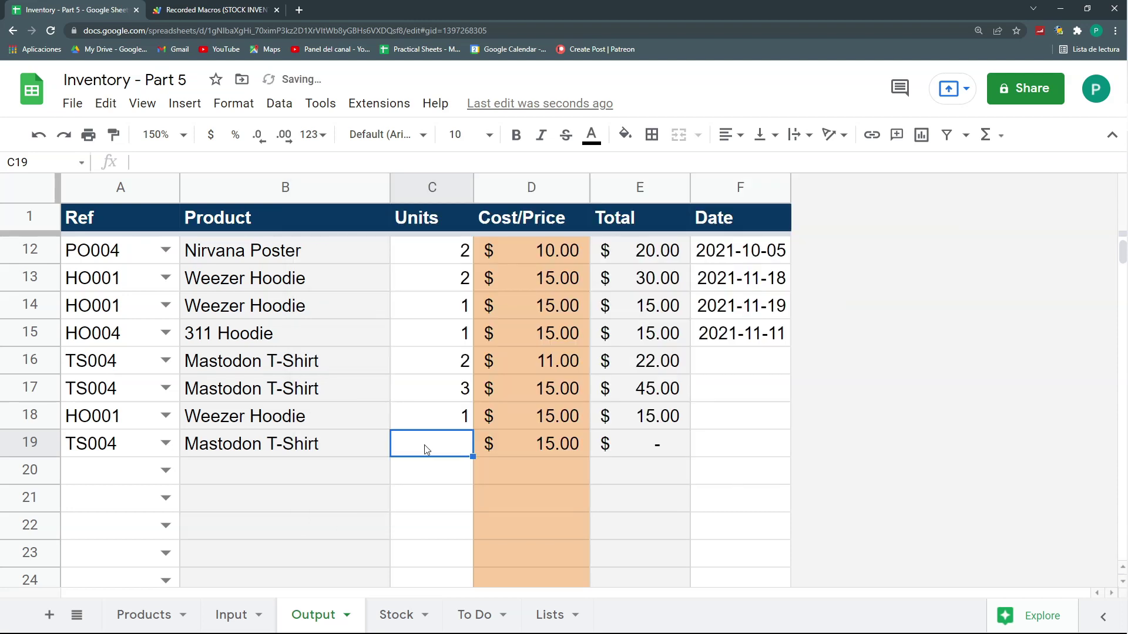
{"action": "type", "text": "3"}
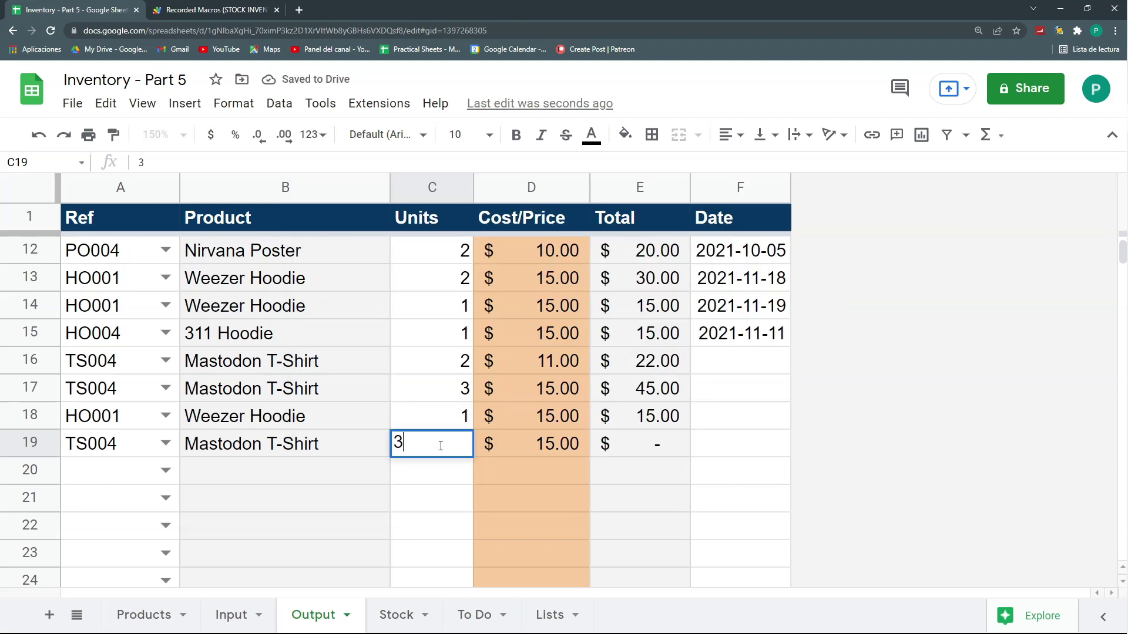
{"action": "key", "text": "Return"}
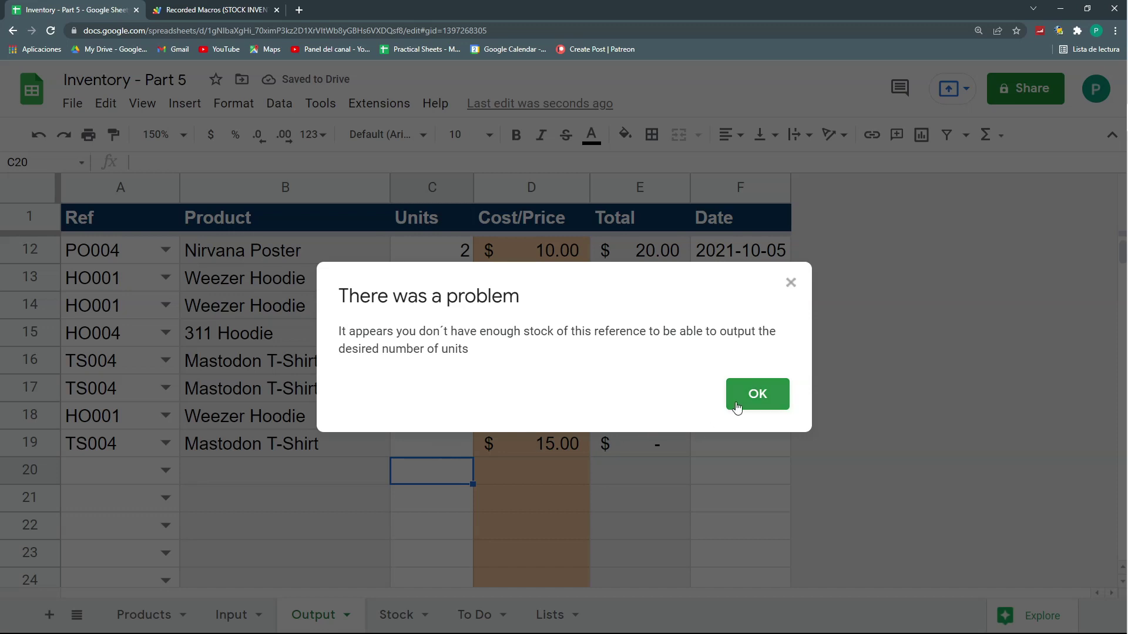
{"action": "left_click", "coordinate": [731, 407]}
Check the Stock sheet, then enter 2 units in C19 and confirm the updated stock.
{"action": "left_click", "coordinate": [395, 613]}
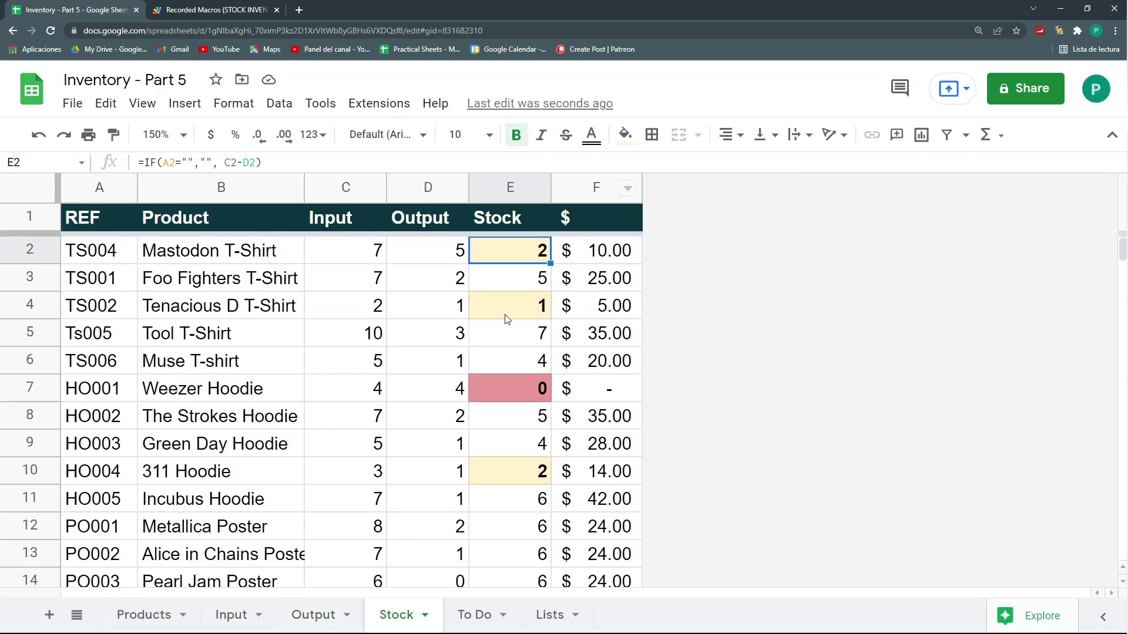
{"action": "left_click", "coordinate": [310, 614]}
{"action": "left_click", "coordinate": [428, 438]}
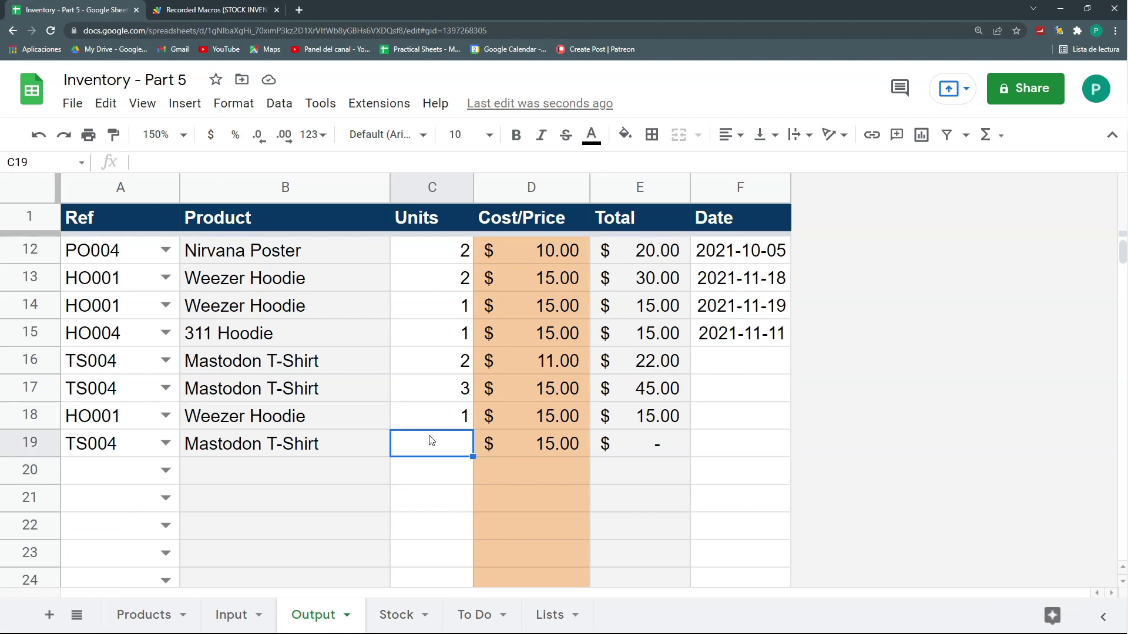
{"action": "type", "text": "2"}
{"action": "key", "text": "Return"}
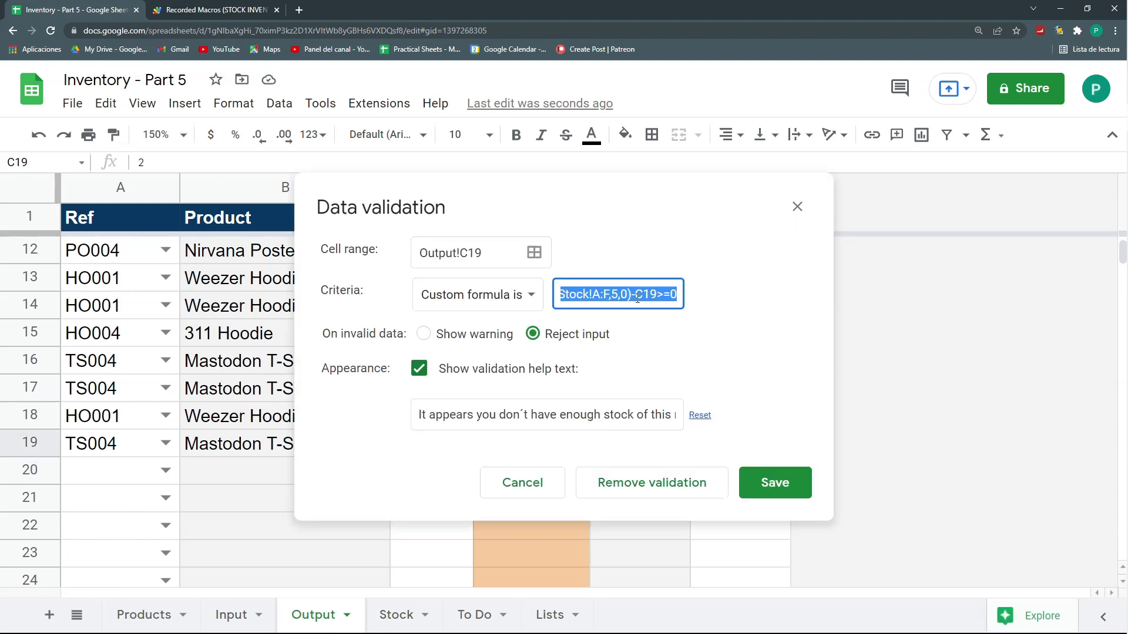
{"action": "left_click", "coordinate": [794, 211]}
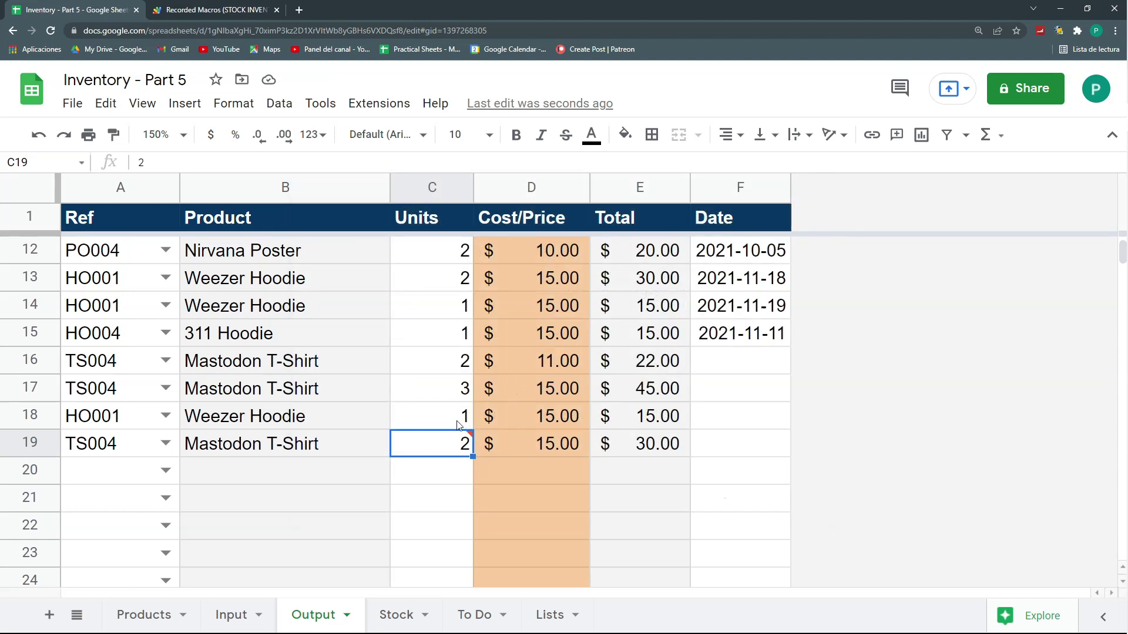
{"action": "mouse_move", "coordinate": [440, 445]}
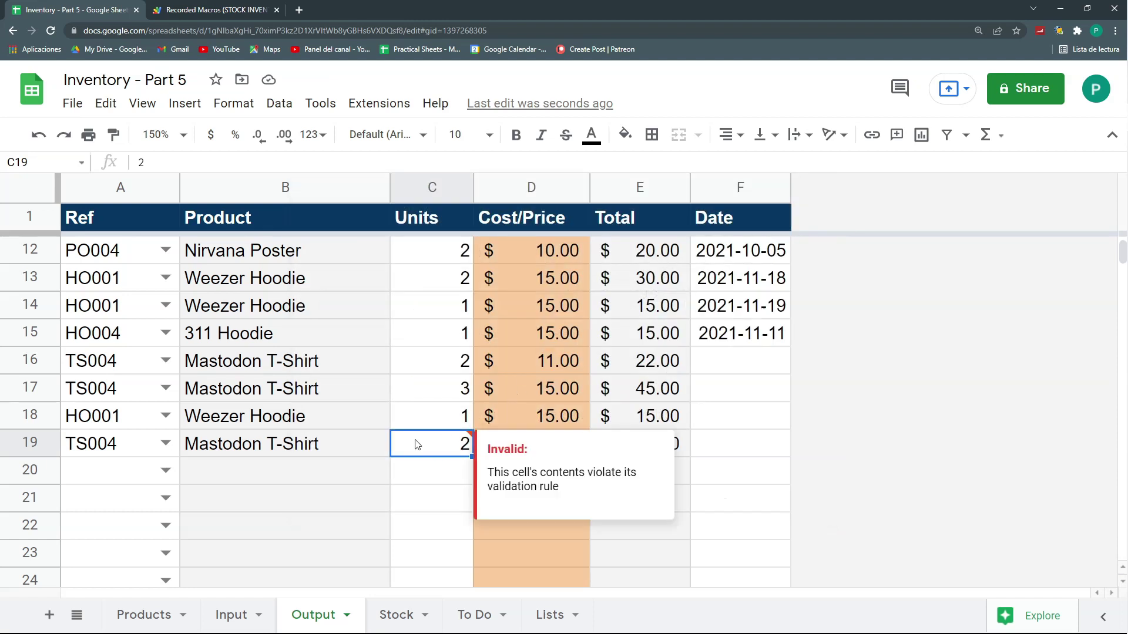
{"action": "left_click", "coordinate": [392, 615]}
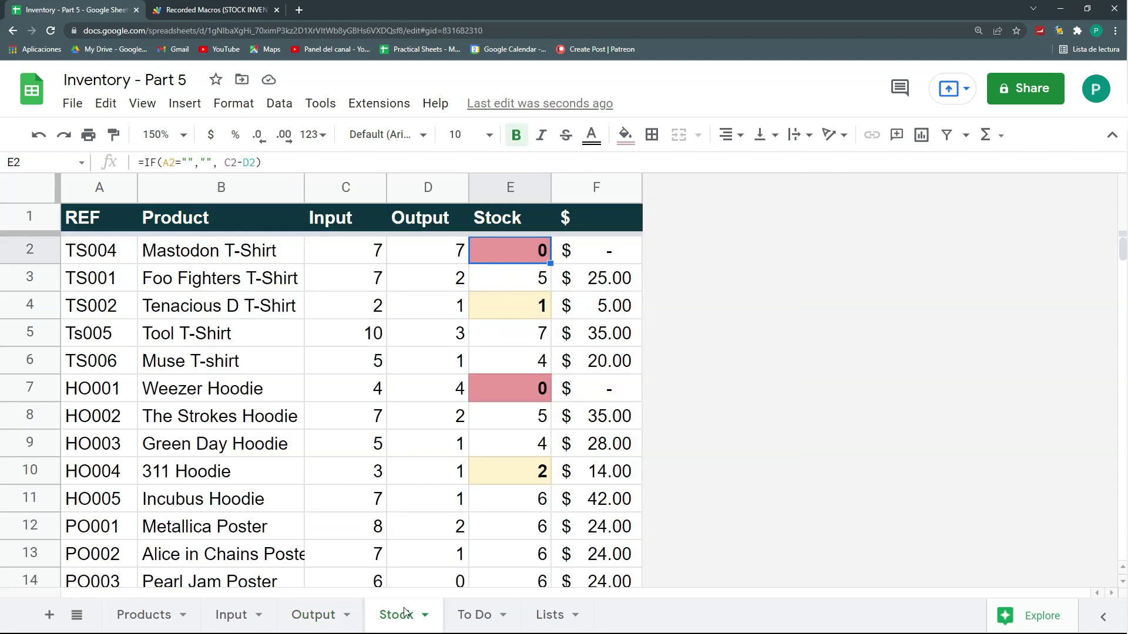
{"action": "left_click", "coordinate": [323, 613]}
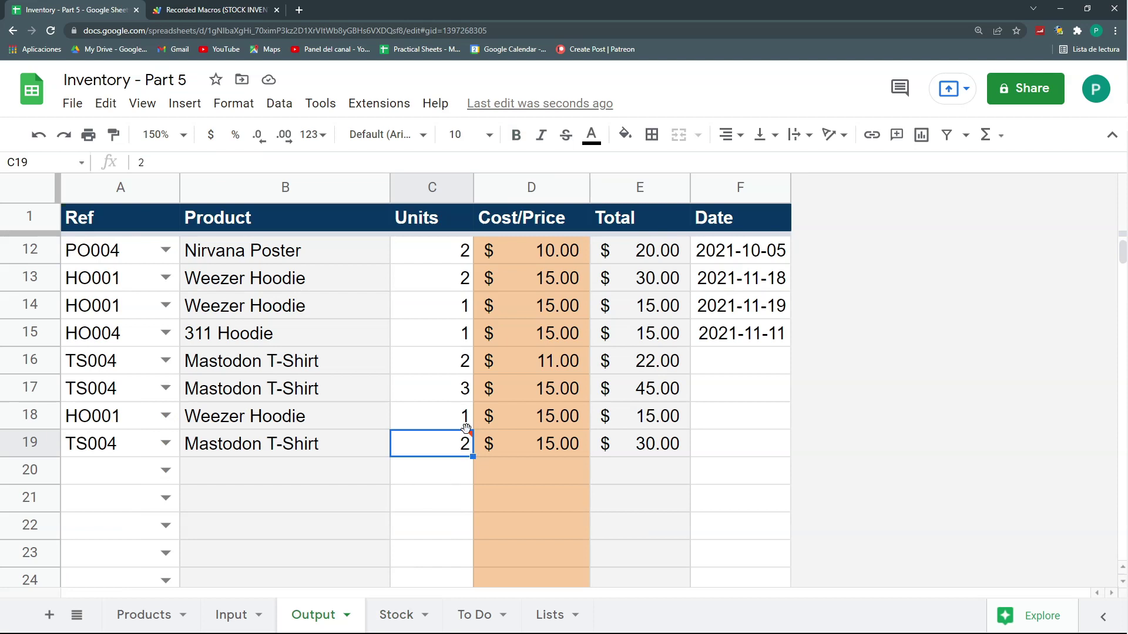
{"action": "mouse_move", "coordinate": [467, 433]}
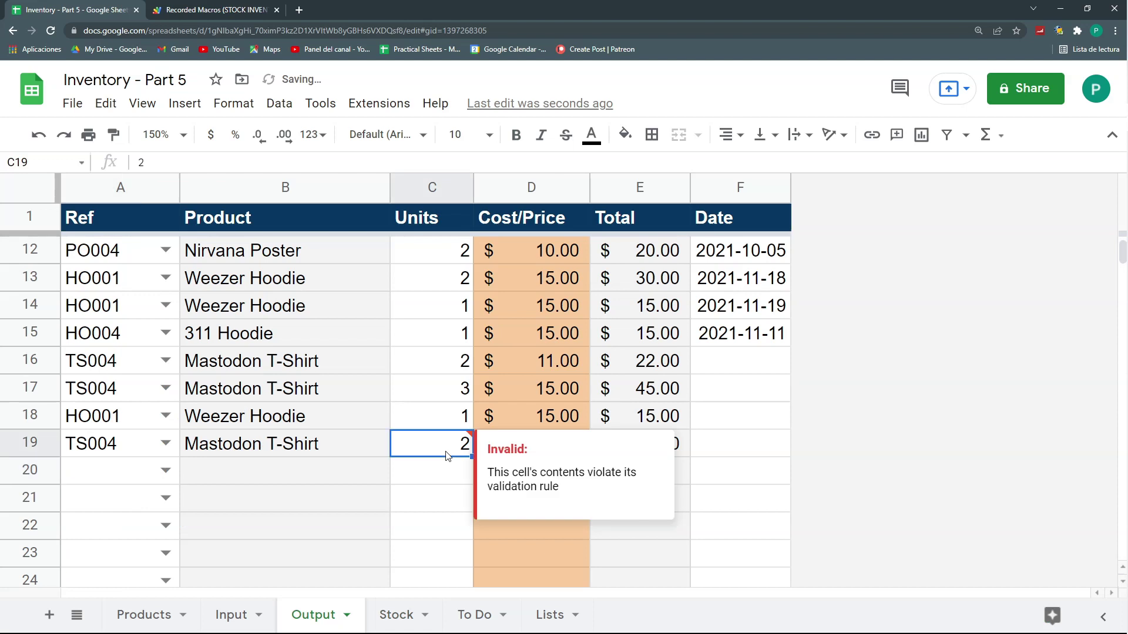
Paste only the data validation rule onto the Units range C2:C981, then return to the filled rows.
{"action": "scroll", "coordinate": [448, 446], "scroll_direction": "up", "scroll_amount": 5}
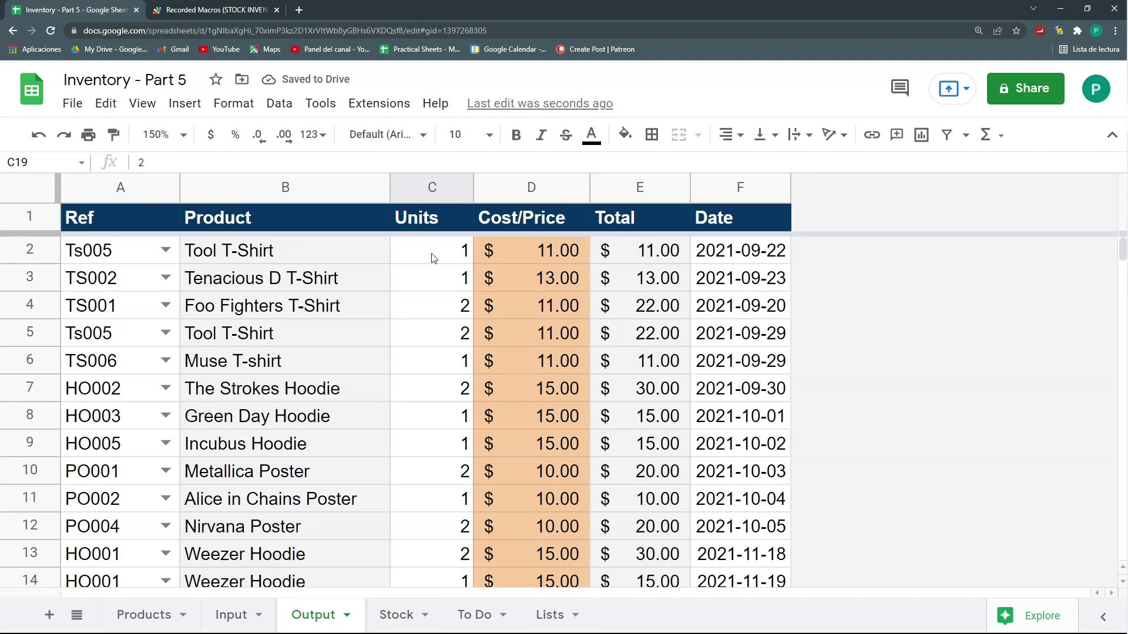
{"action": "left_click", "coordinate": [442, 263]}
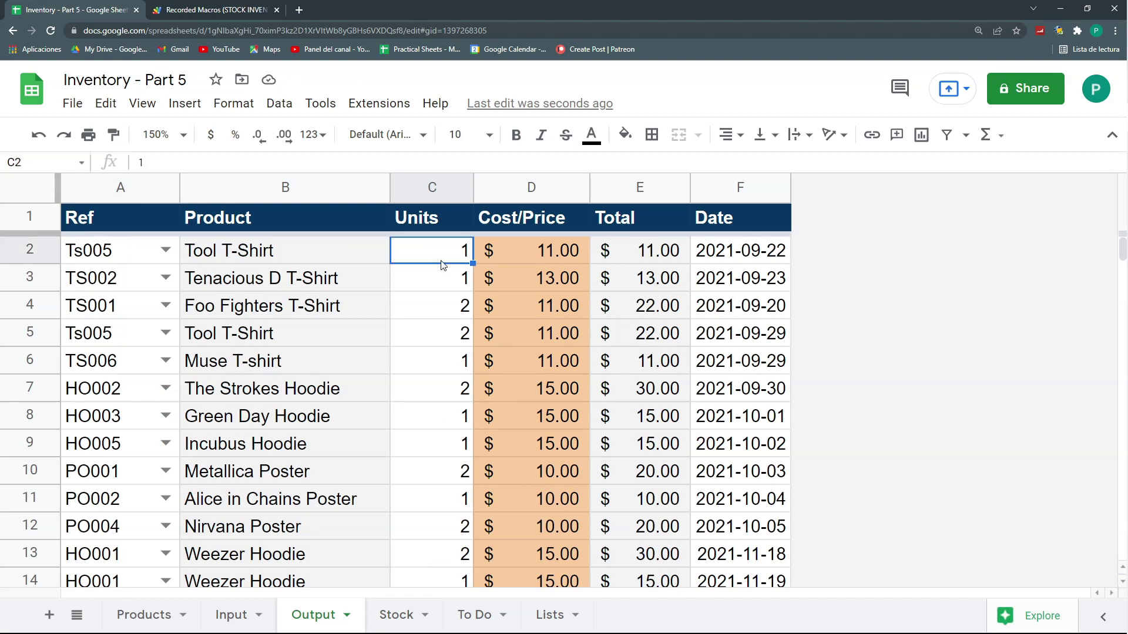
{"action": "key", "text": "ctrl+shift+Down"}
{"action": "key", "text": "ctrl+shift+Down"}
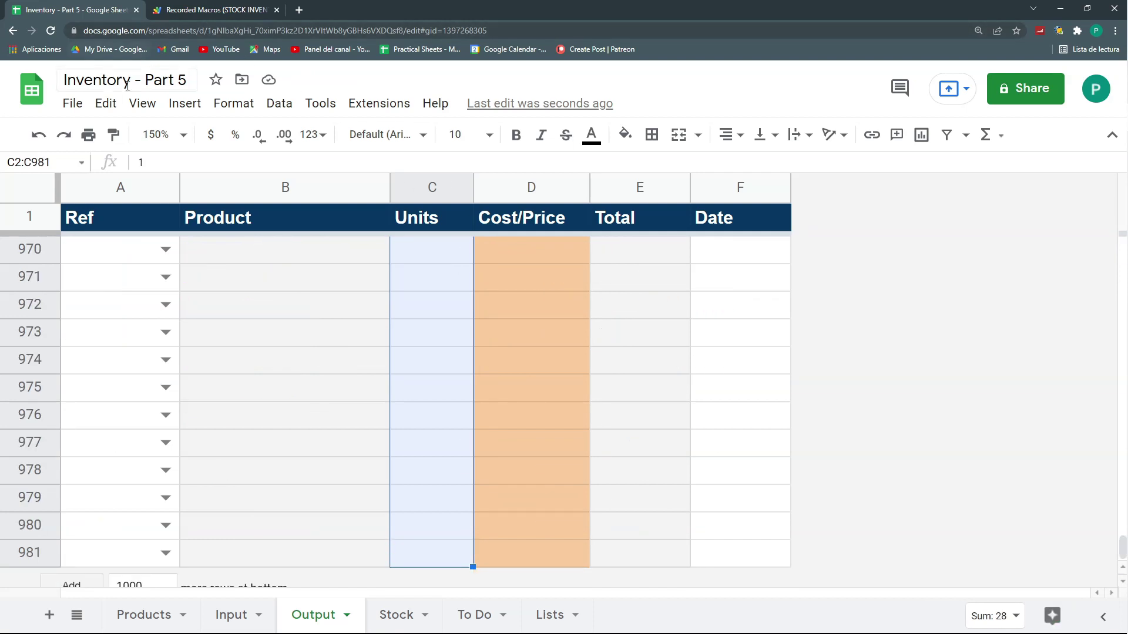
{"action": "left_click", "coordinate": [142, 104]}
{"action": "mouse_move", "coordinate": [102, 107]}
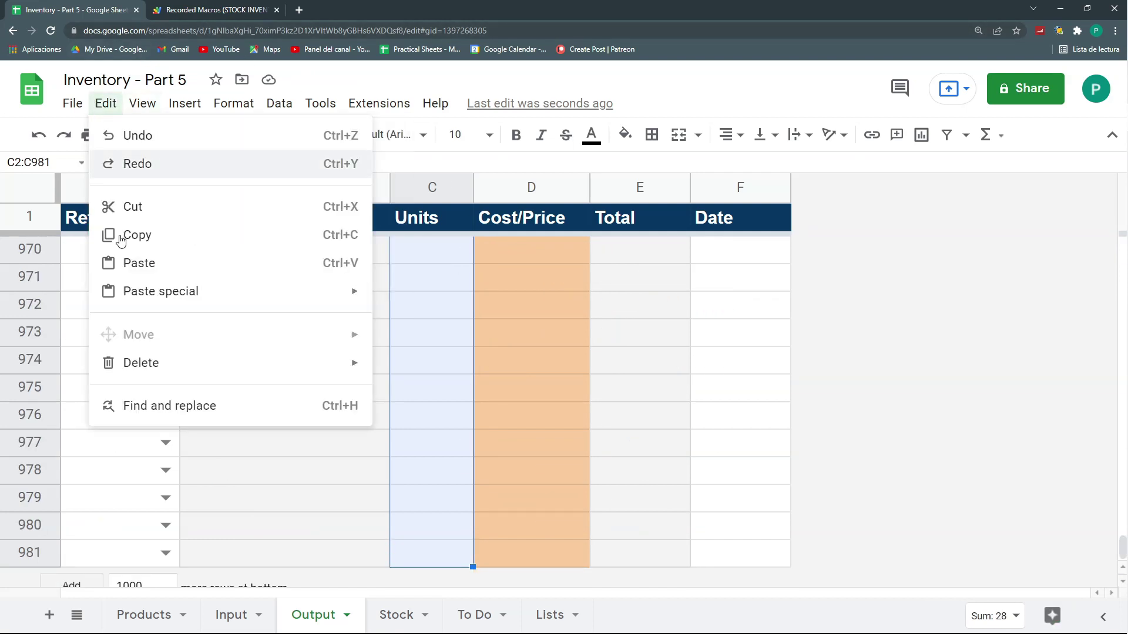
{"action": "mouse_move", "coordinate": [139, 294]}
{"action": "left_click", "coordinate": [466, 425]}
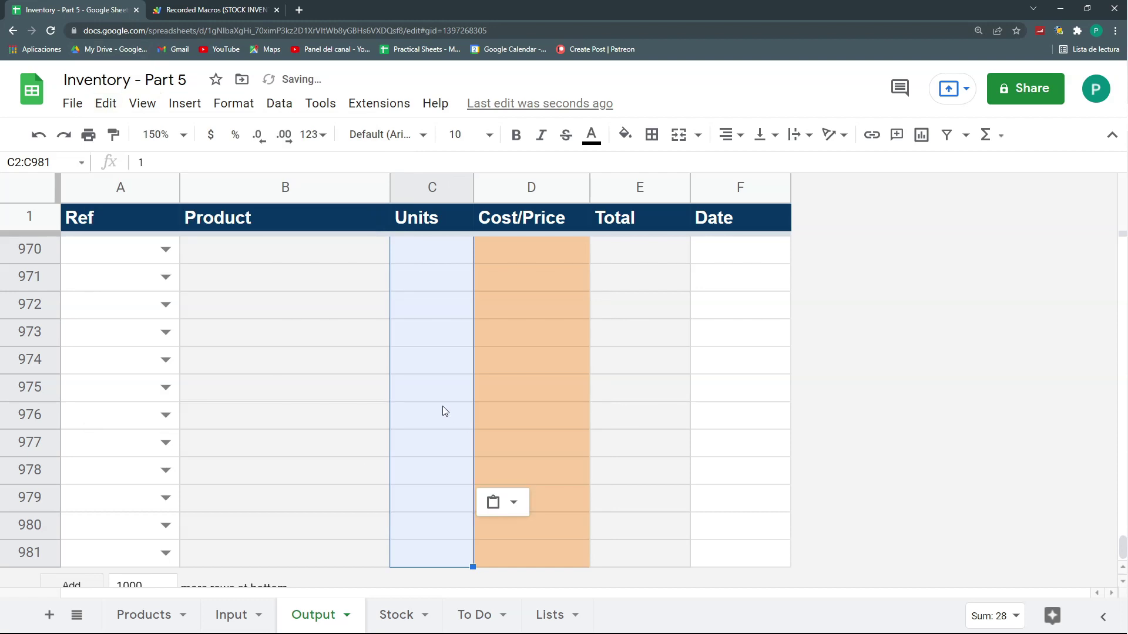
{"action": "key", "text": "ctrl+Up"}
{"action": "key", "text": "Up"}
{"action": "key", "text": "Up"}
{"action": "key", "text": "Up"}
{"action": "key", "text": "Up"}
{"action": "key", "text": "Up"}
{"action": "key", "text": "Up"}
{"action": "key", "text": "Up"}
{"action": "key", "text": "Up"}
{"action": "scroll", "coordinate": [476, 276], "scroll_direction": "up", "scroll_amount": 5}
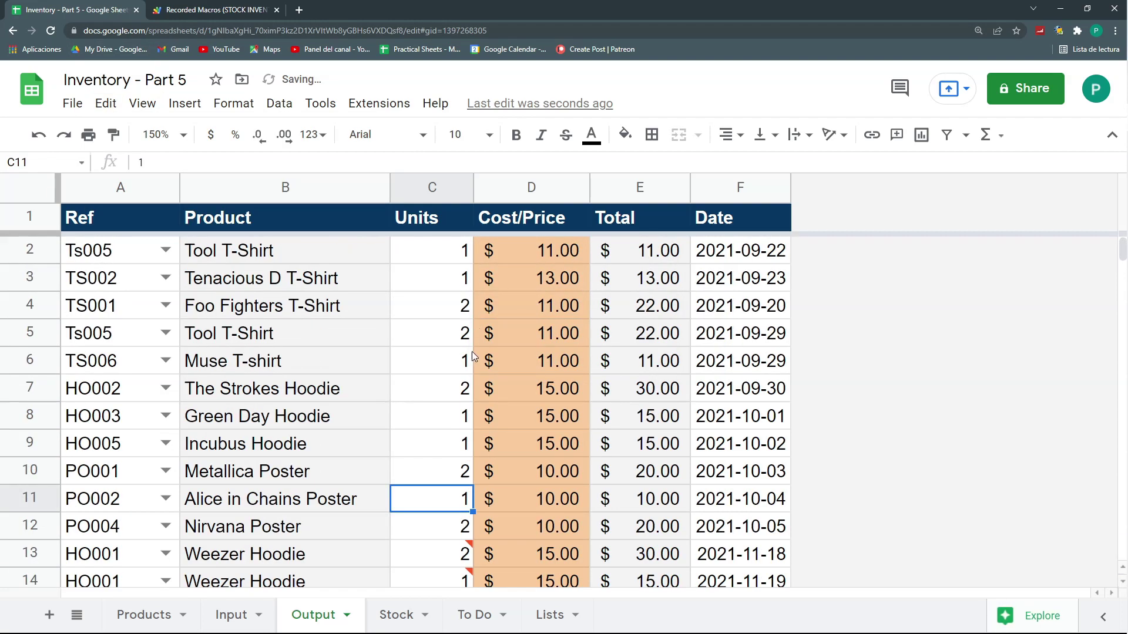
{"action": "scroll", "coordinate": [443, 405], "scroll_direction": "down", "scroll_amount": 5}
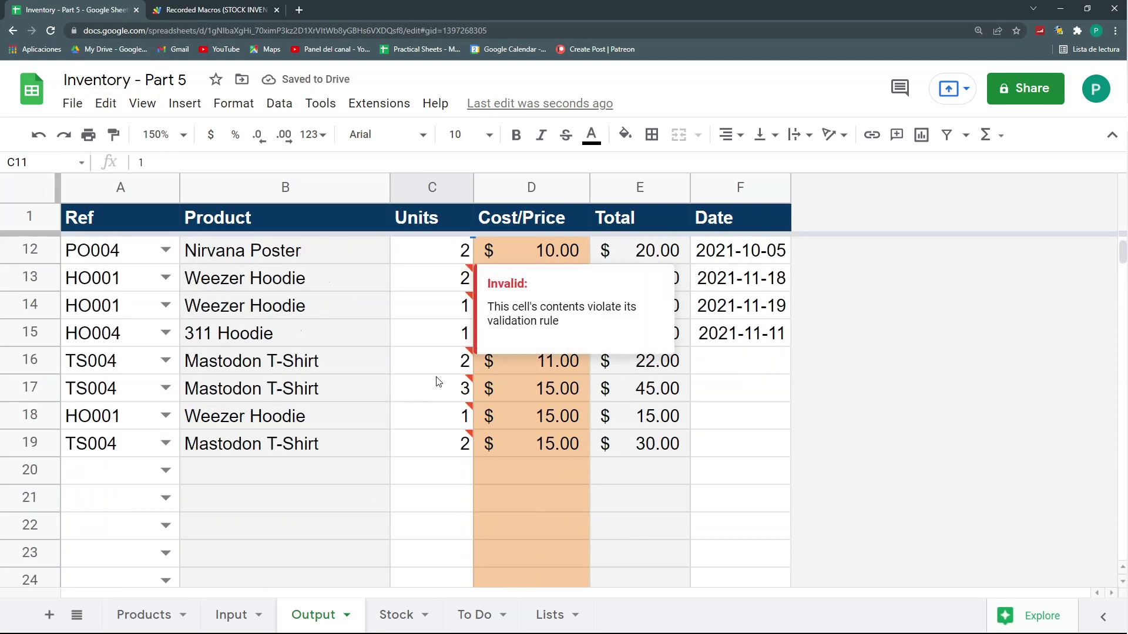
{"action": "left_click", "coordinate": [441, 289]}
{"action": "left_click", "coordinate": [439, 312]}
{"action": "left_click", "coordinate": [445, 370]}
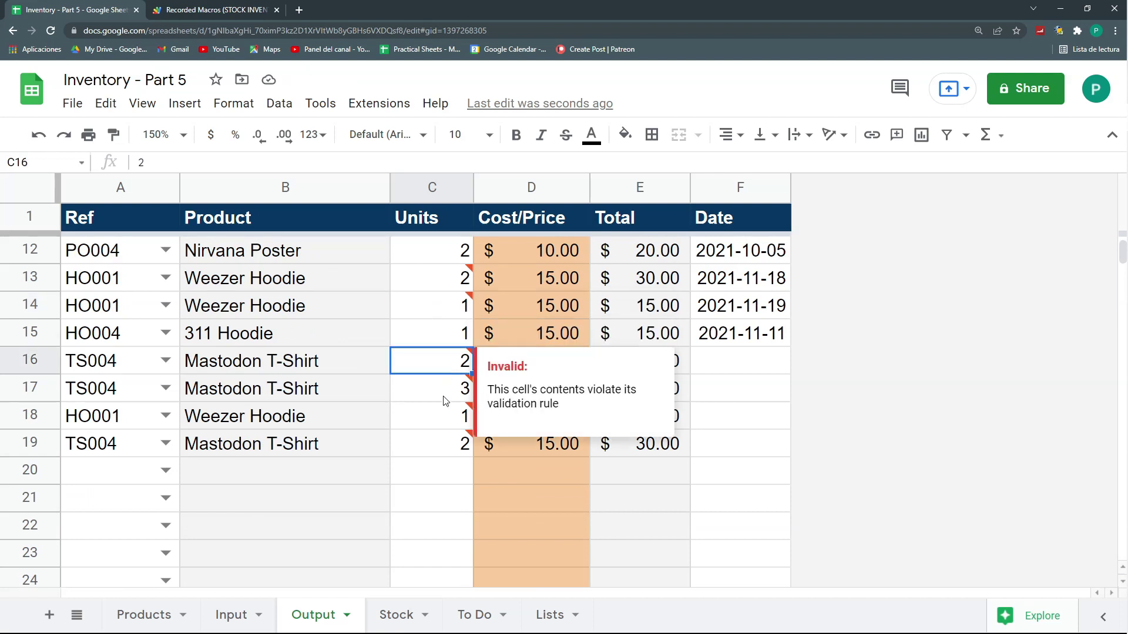
{"action": "left_click", "coordinate": [444, 393]}
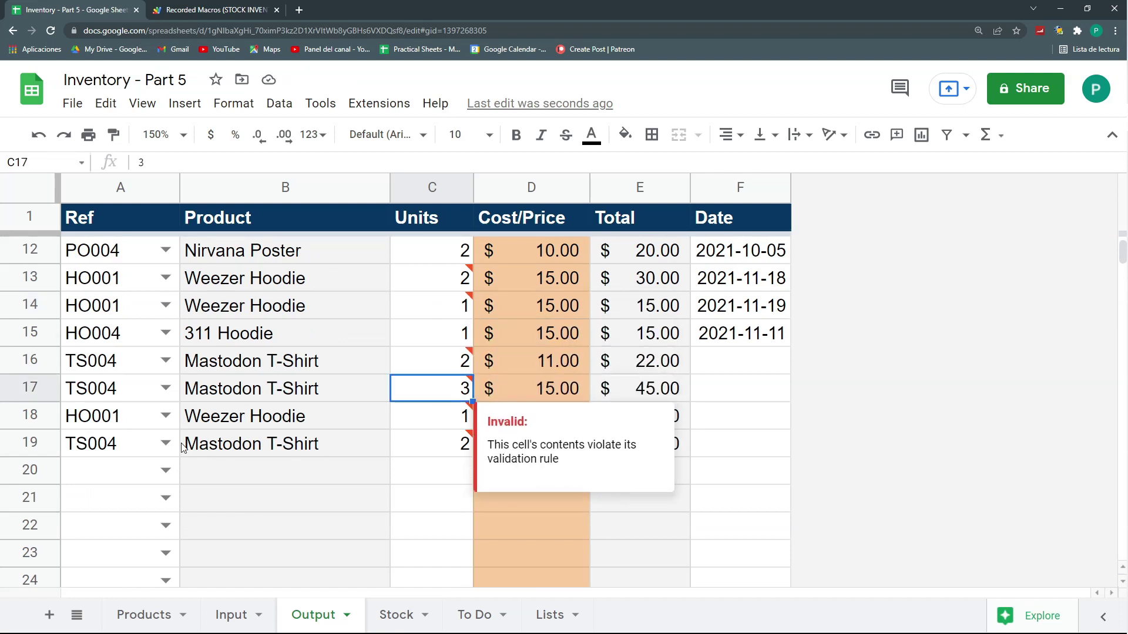
{"action": "left_click", "coordinate": [165, 470]}
{"action": "scroll", "coordinate": [152, 510], "scroll_direction": "down", "scroll_amount": 5}
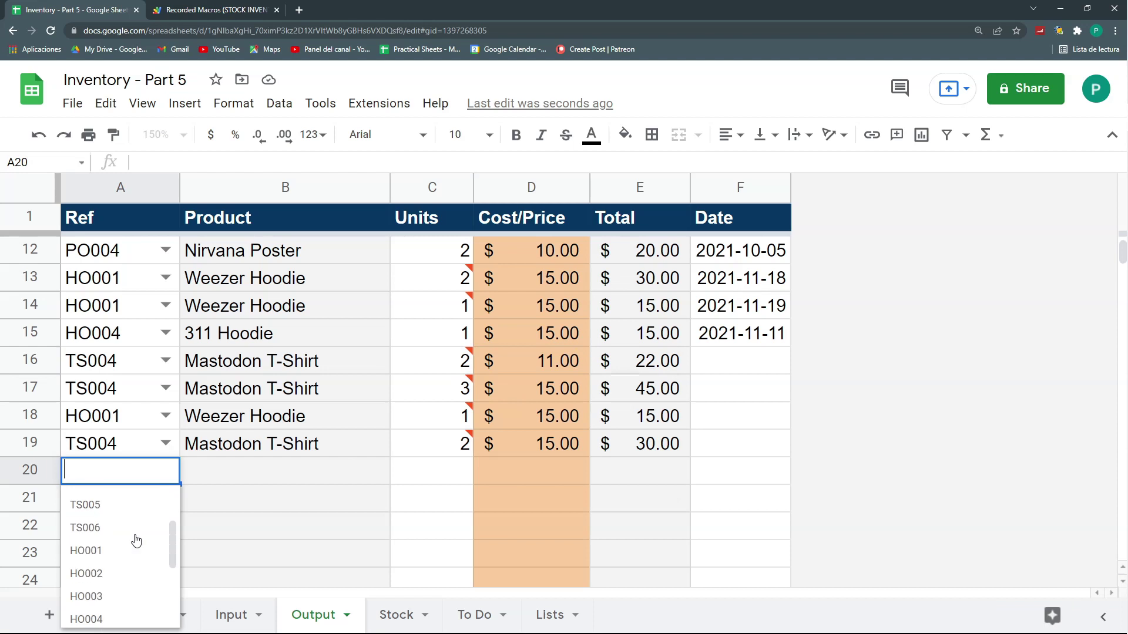
{"action": "left_click", "coordinate": [136, 536]}
{"action": "left_click", "coordinate": [445, 482]}
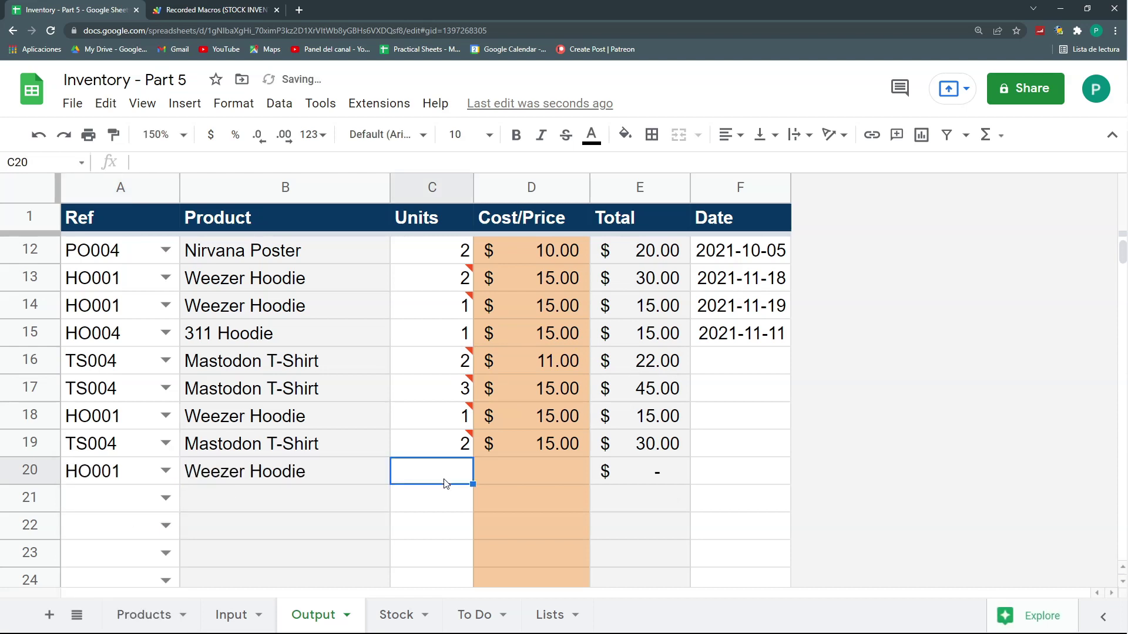
{"action": "key", "text": "Return"}
{"action": "left_click", "coordinate": [746, 397]}
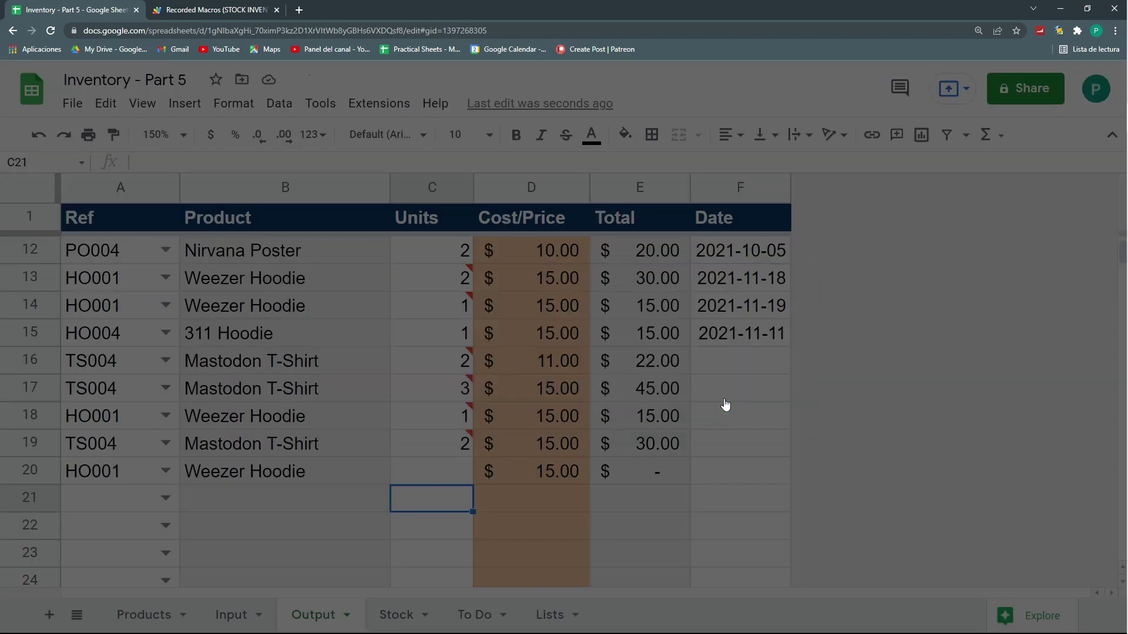
{"action": "left_click", "coordinate": [100, 474]}
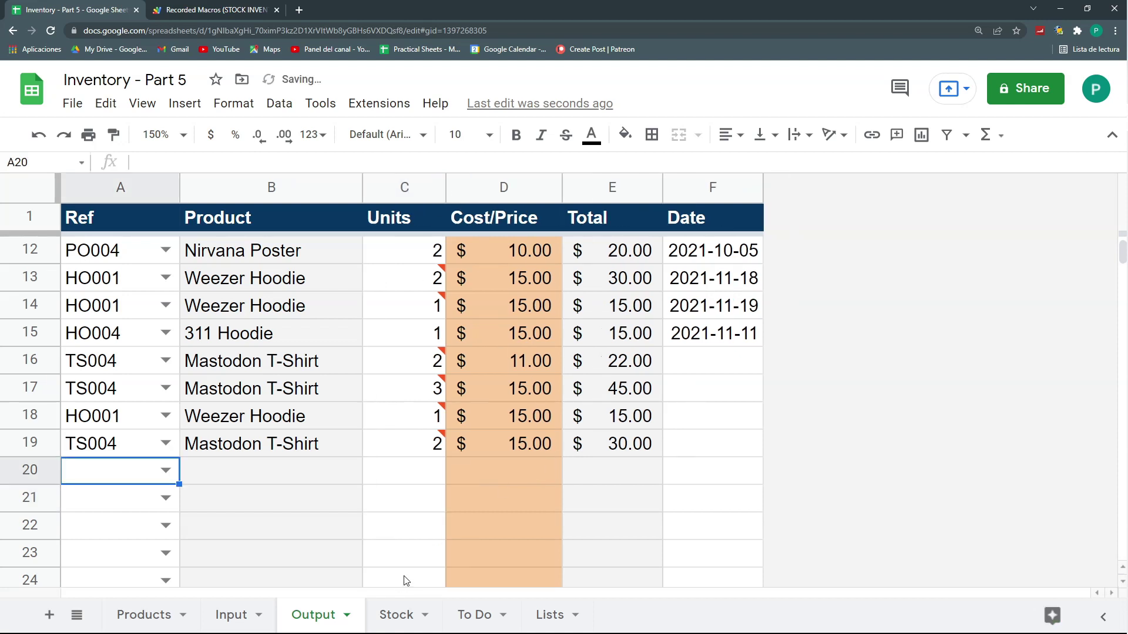
{"action": "left_click", "coordinate": [456, 615]}
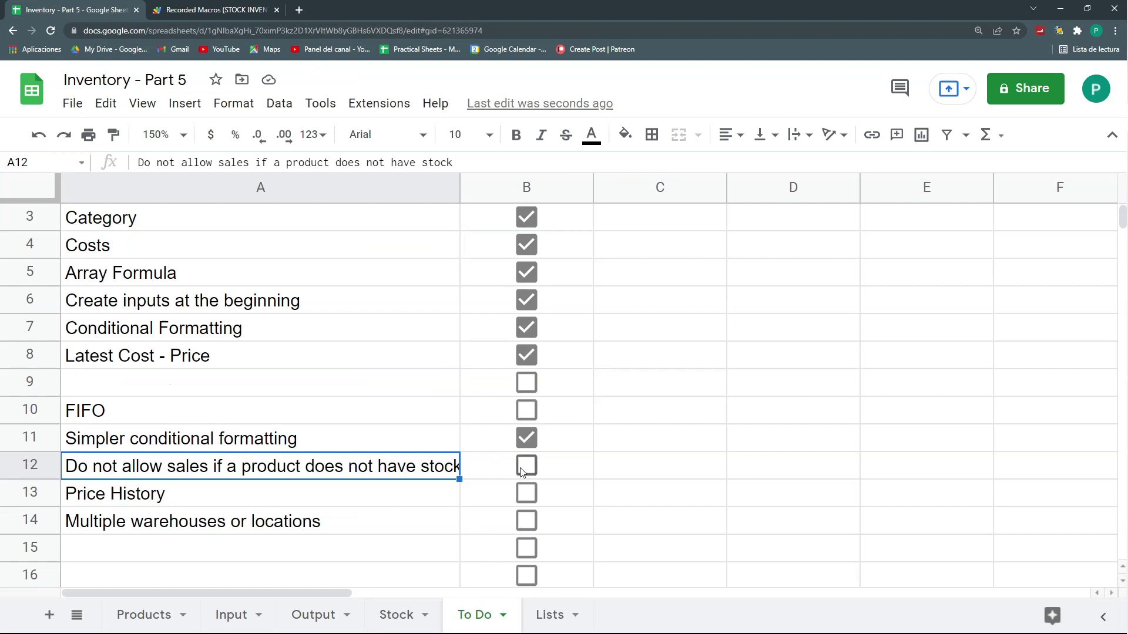
Tick the 'Do not allow sales if a product does not have stock' checkbox in B12.
{"action": "left_click", "coordinate": [521, 470]}
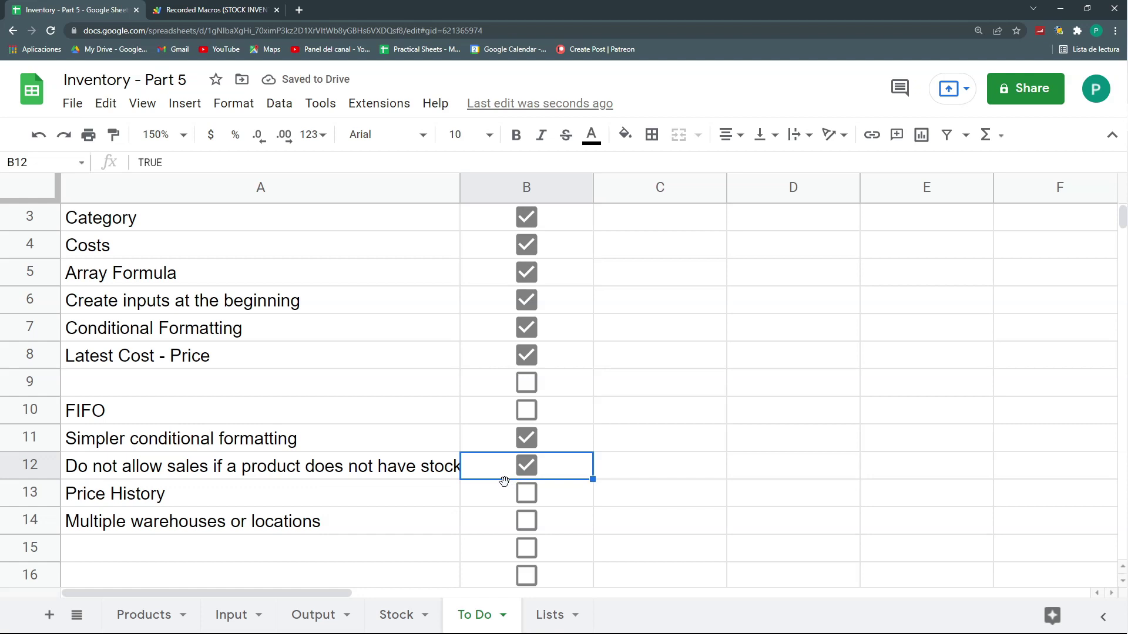
{"action": "left_click", "coordinate": [259, 414]}
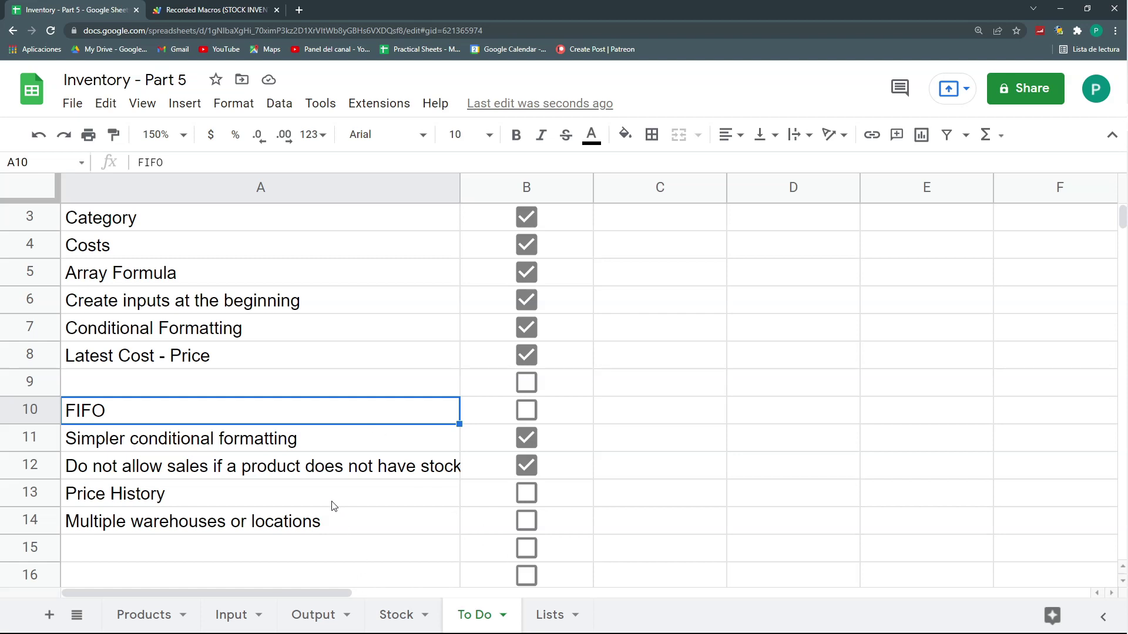
Switch to the Stock sheet to review each product's input, output and remaining stock.
{"action": "left_click", "coordinate": [396, 614]}
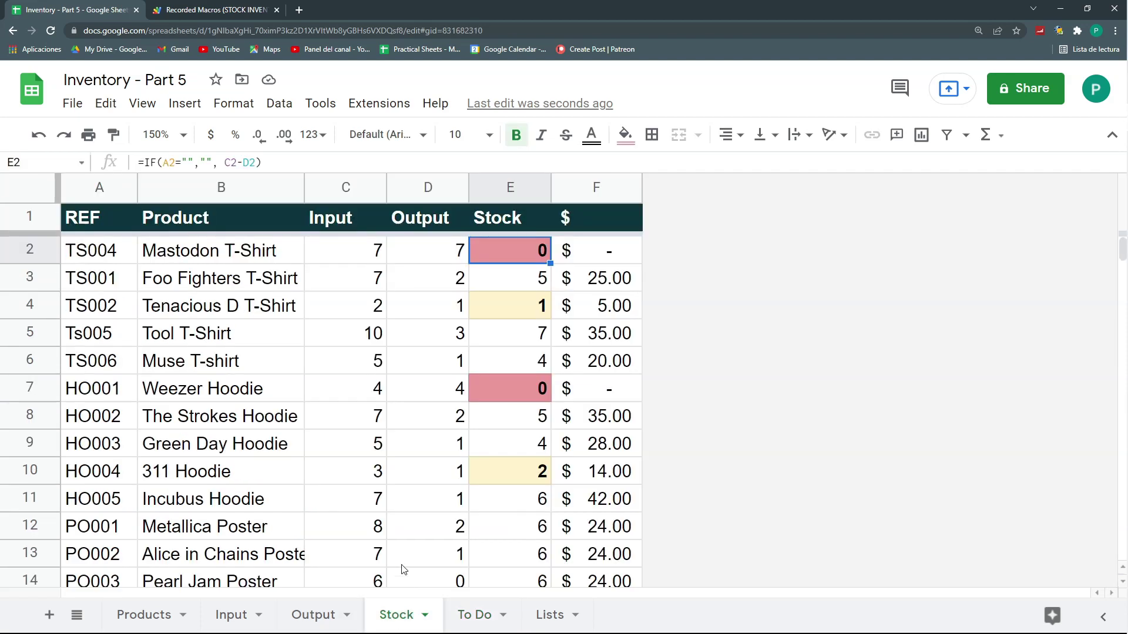